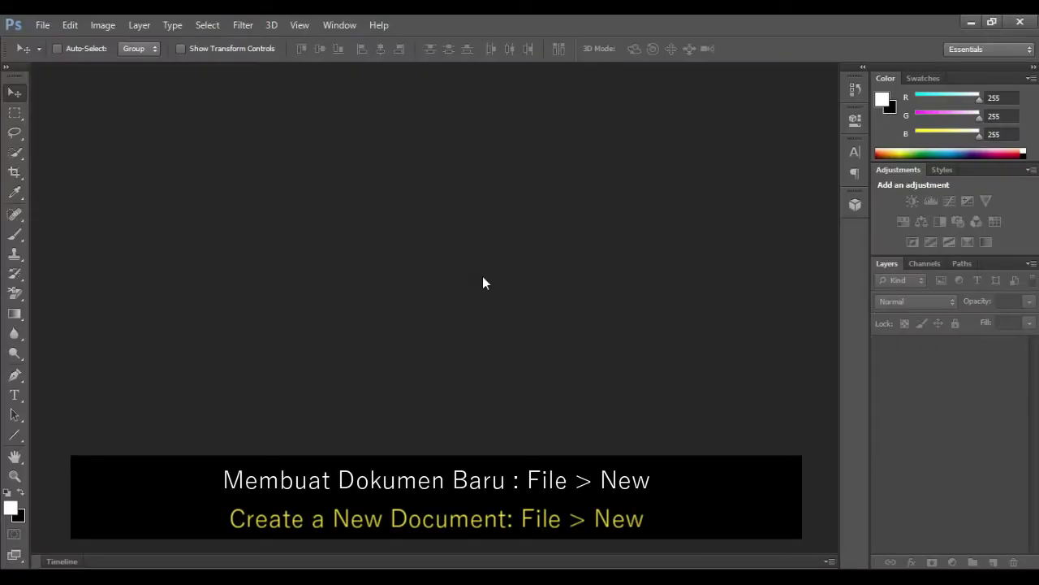
Create a new document named BROSURPPDB using the International Paper A4 preset
click(45, 27)
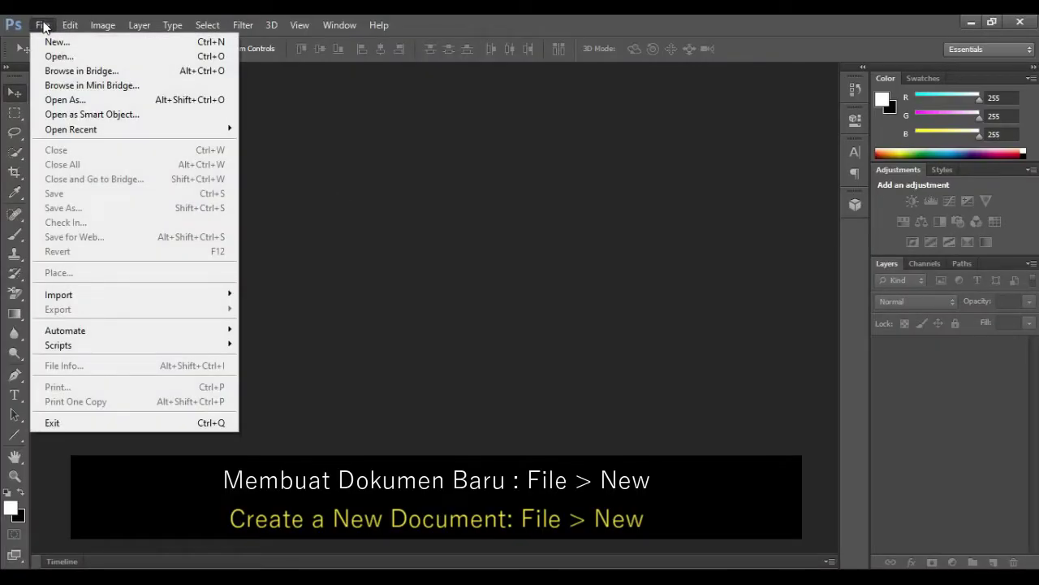
click(46, 40)
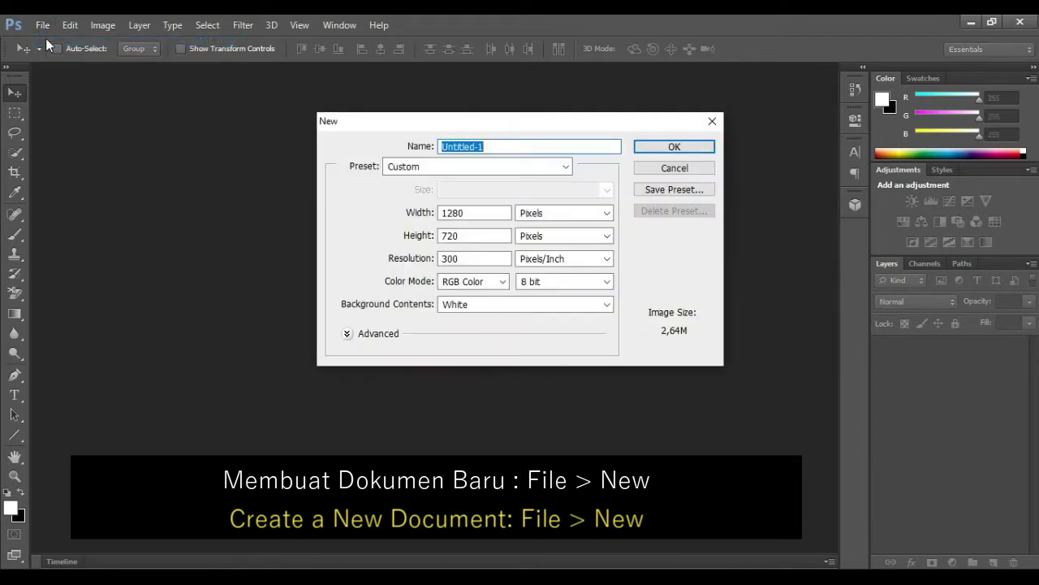
text(BROSURPPDB)
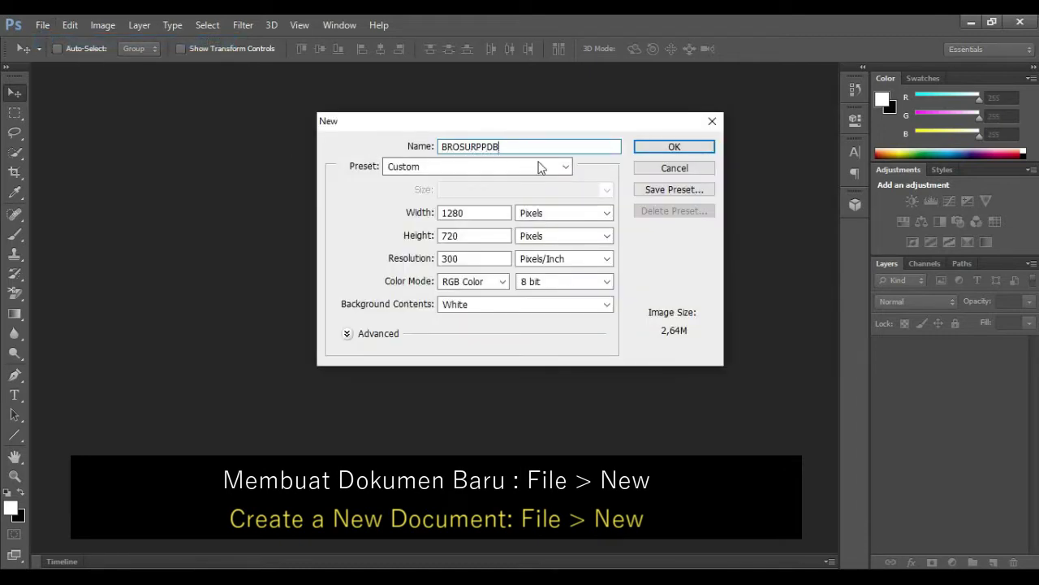
click(566, 166)
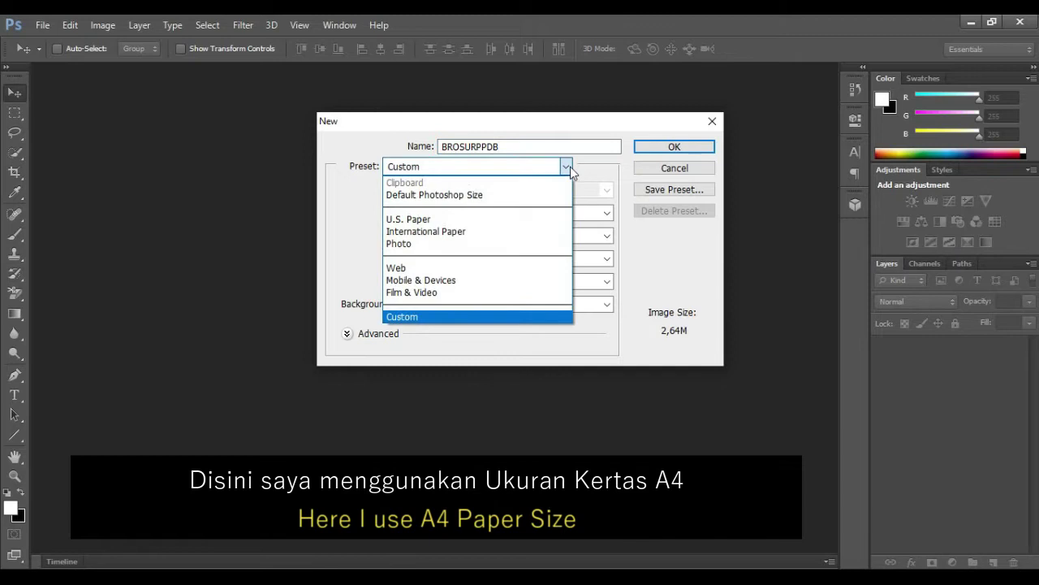
click(543, 232)
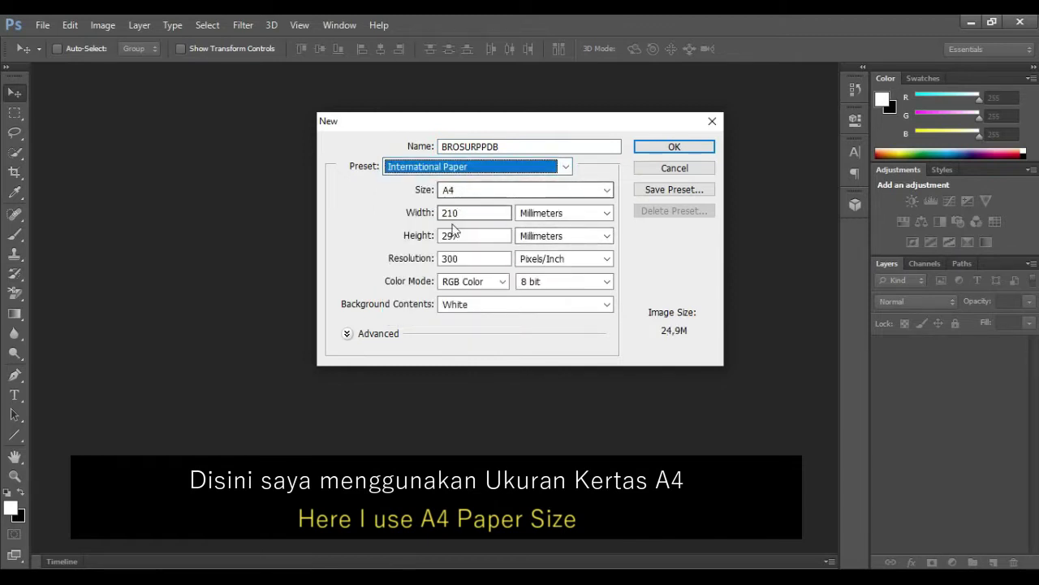
click(656, 149)
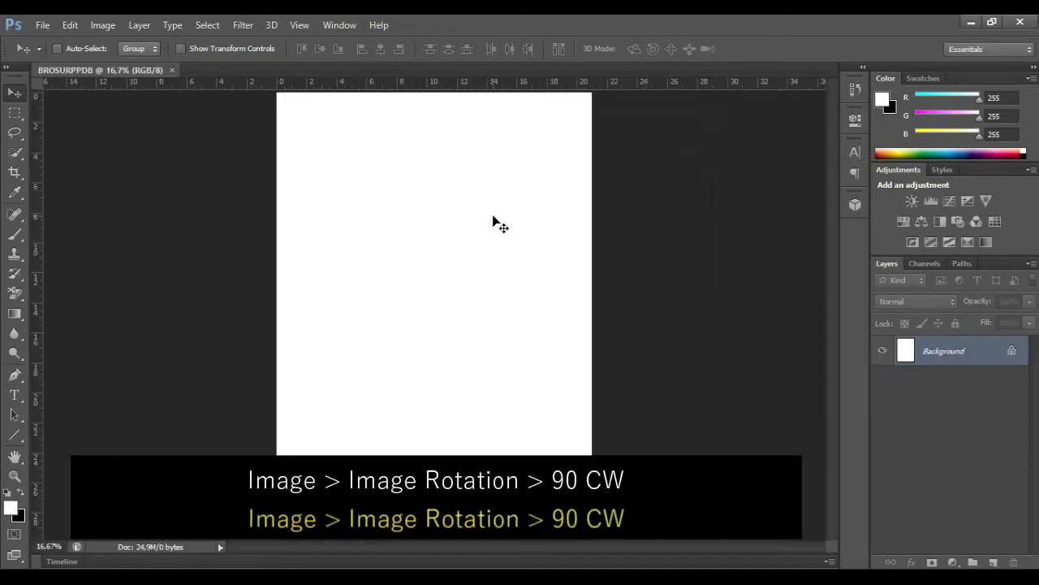
Rotate the canvas 90° clockwise to landscape and fit it to the window
click(99, 27)
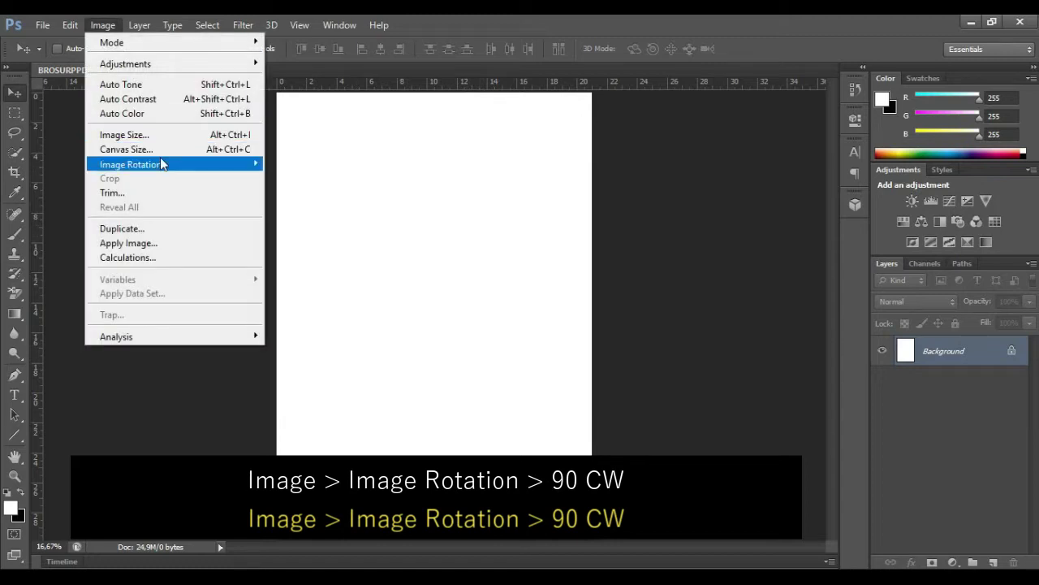
mouse_move(131, 164)
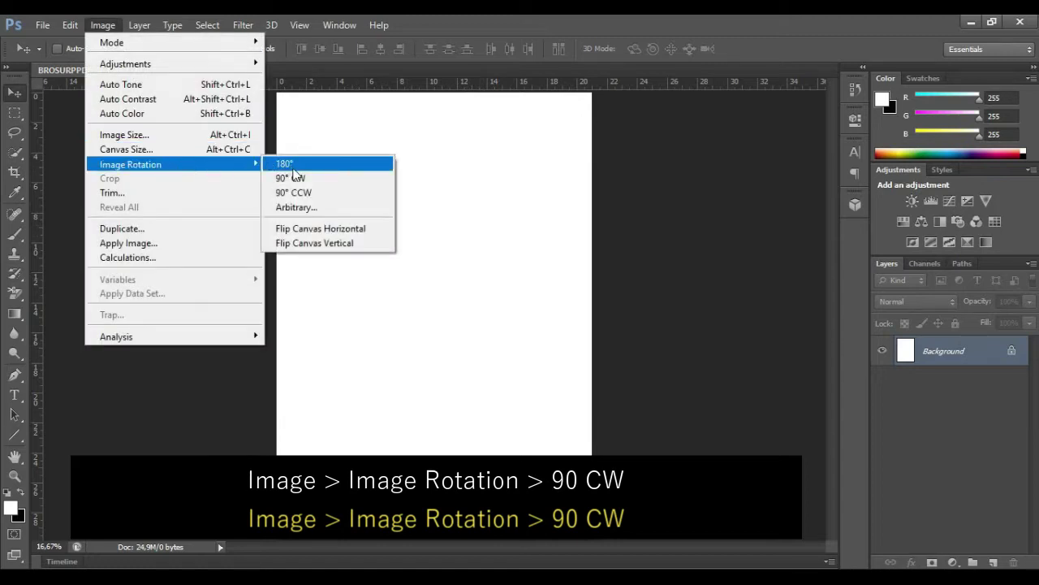
click(294, 178)
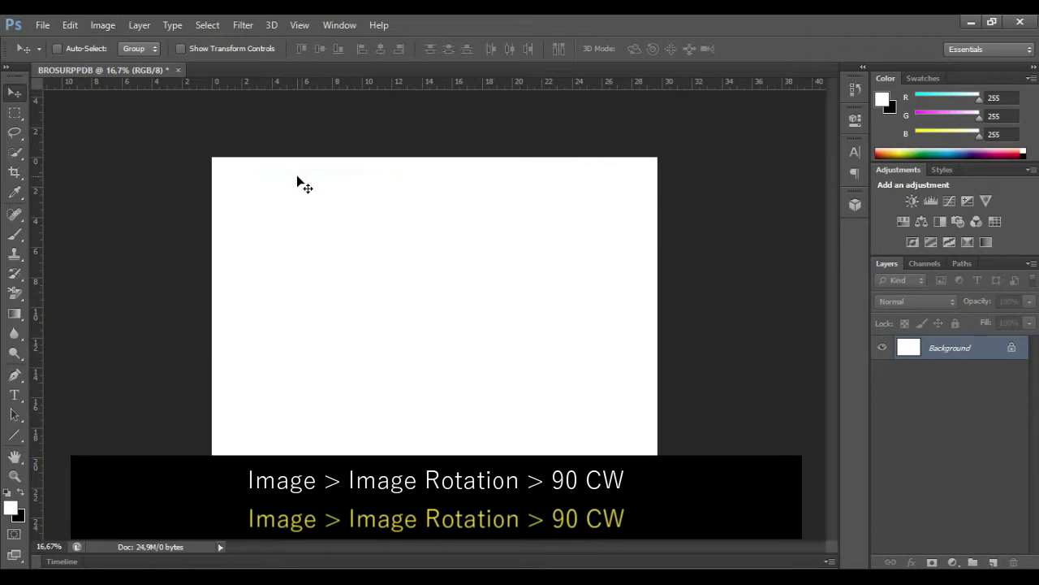
key(ctrl+0)
key(ctrl+0)
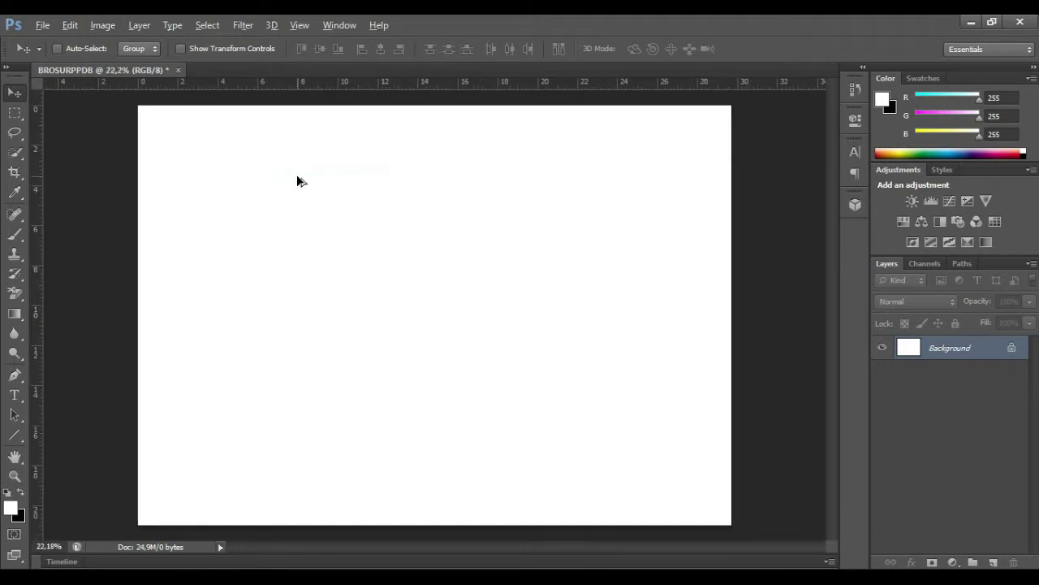
key(alt)
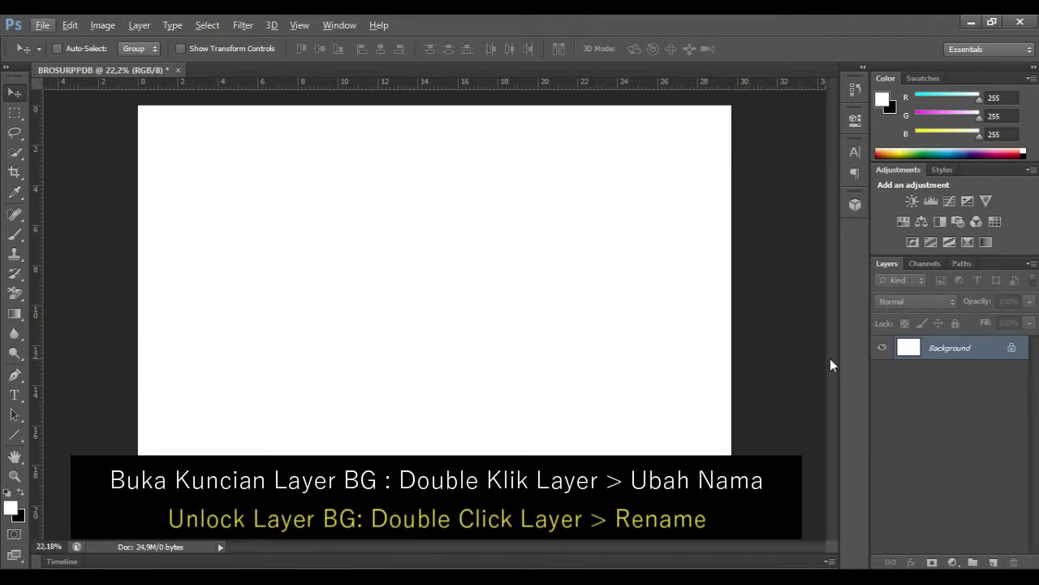
Unlock the Background layer and rename it BACKGROUND
double_click(1011, 350)
text(BACKGROUND)
click(658, 195)
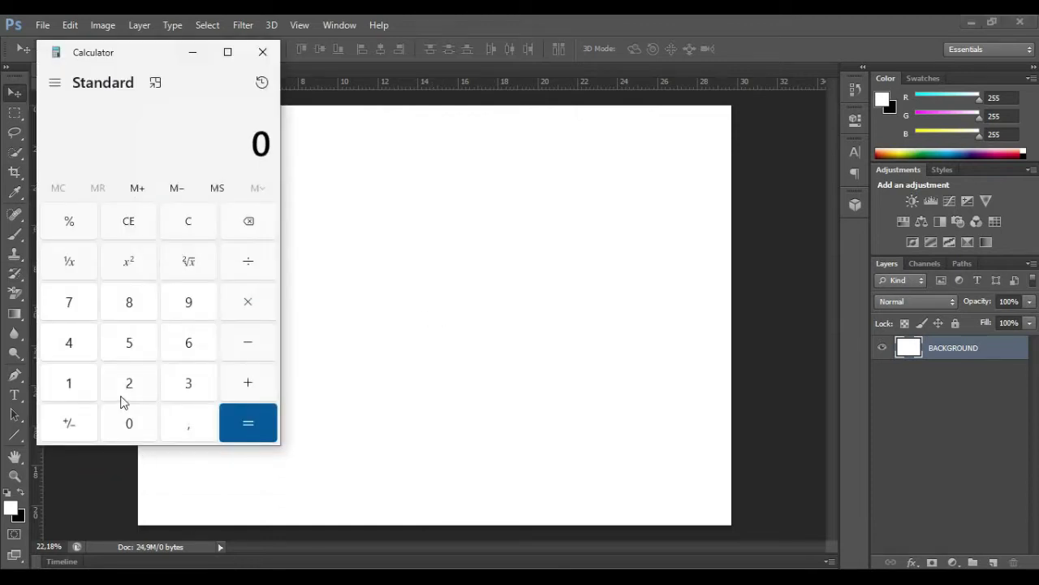
Compute 297 ÷ 3 = 99 in Calculator, then return to Photoshop
click(130, 388)
click(192, 310)
click(70, 307)
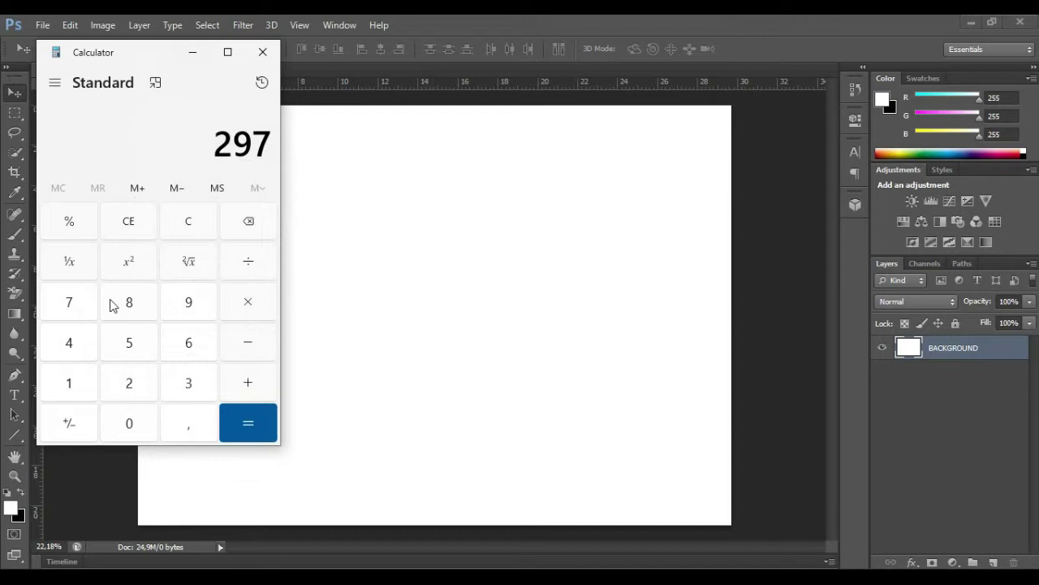
click(248, 264)
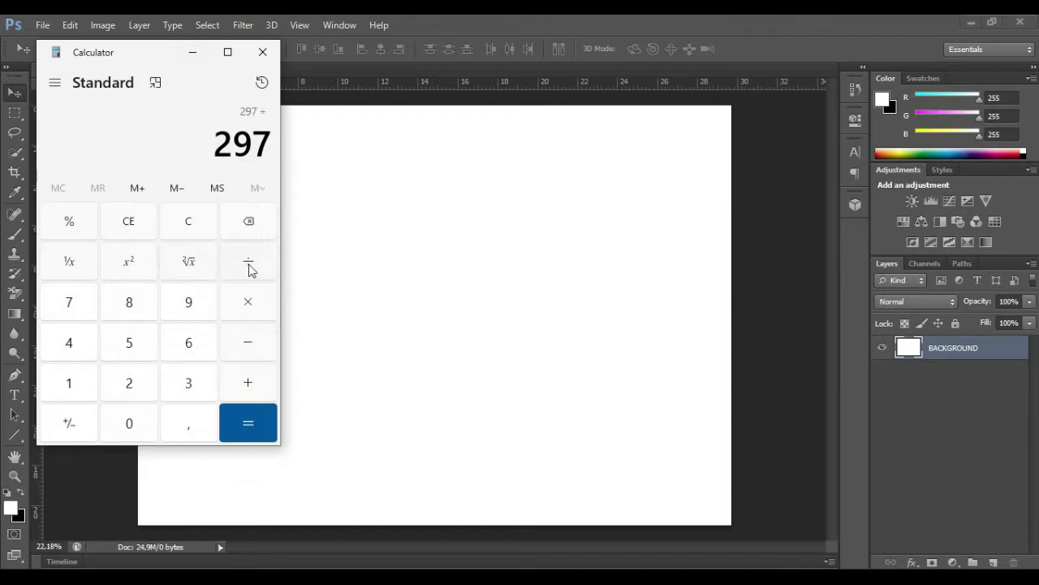
click(189, 387)
click(246, 429)
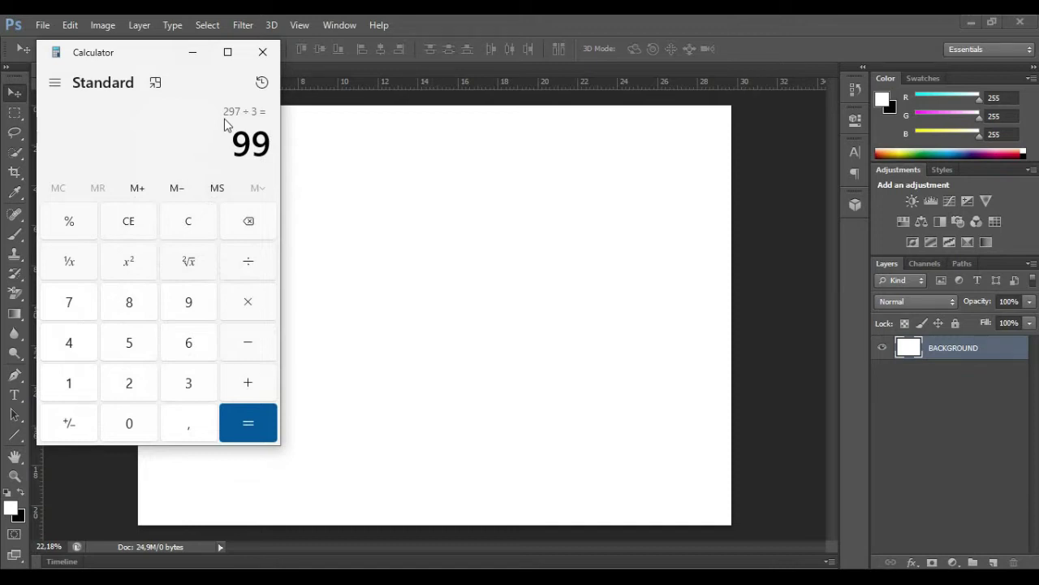
click(193, 51)
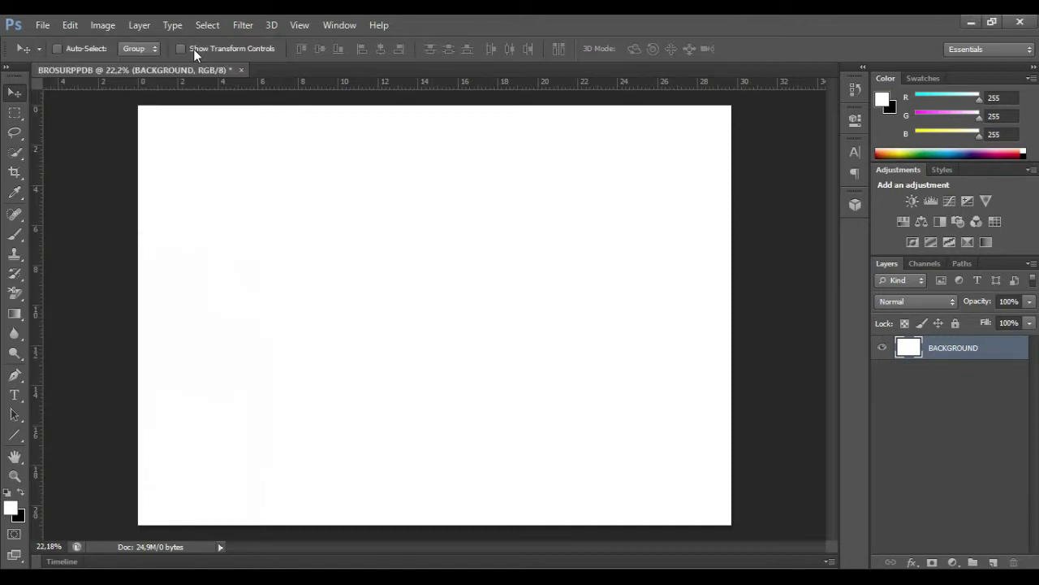
click(300, 27)
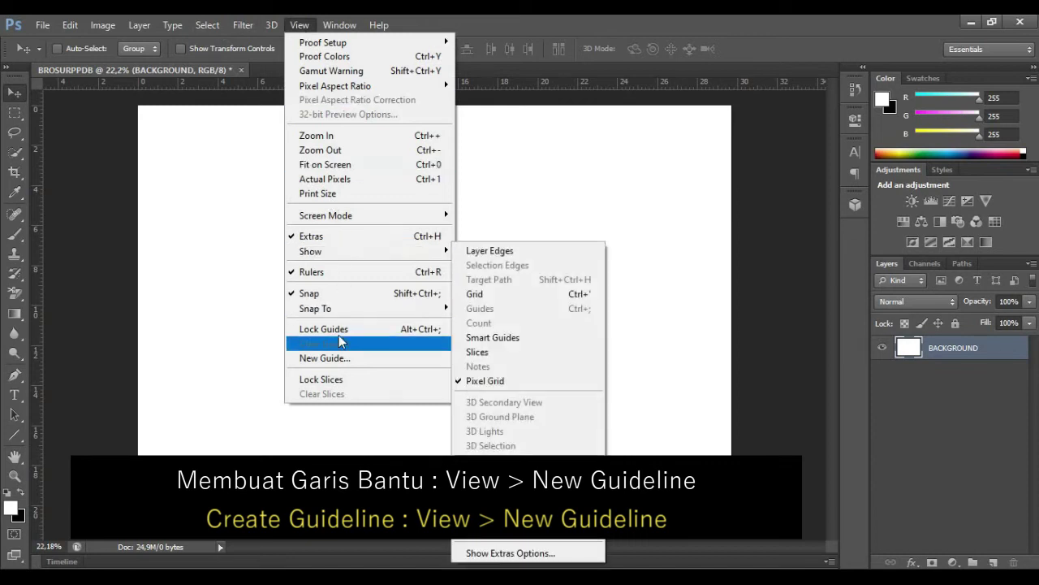
Place a vertical guide at 9,9 cm for the first fold
click(340, 358)
text(9,9)
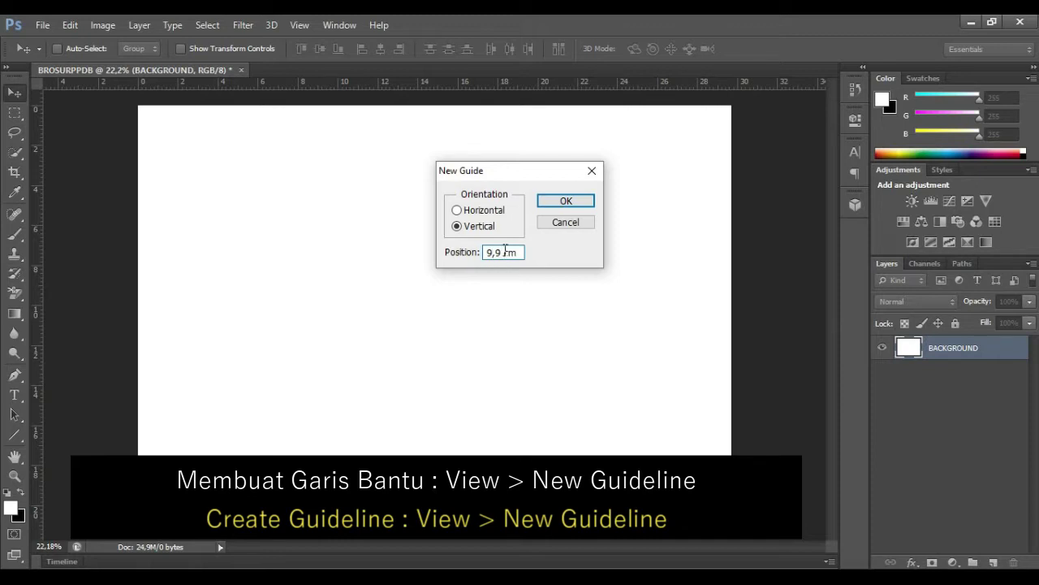
click(563, 201)
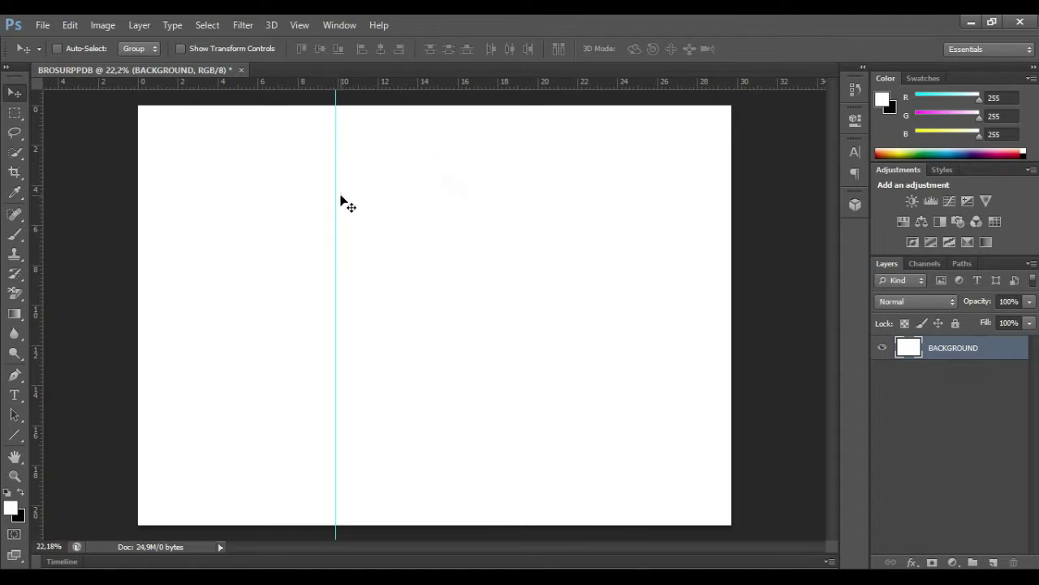
key(alt+Tab)
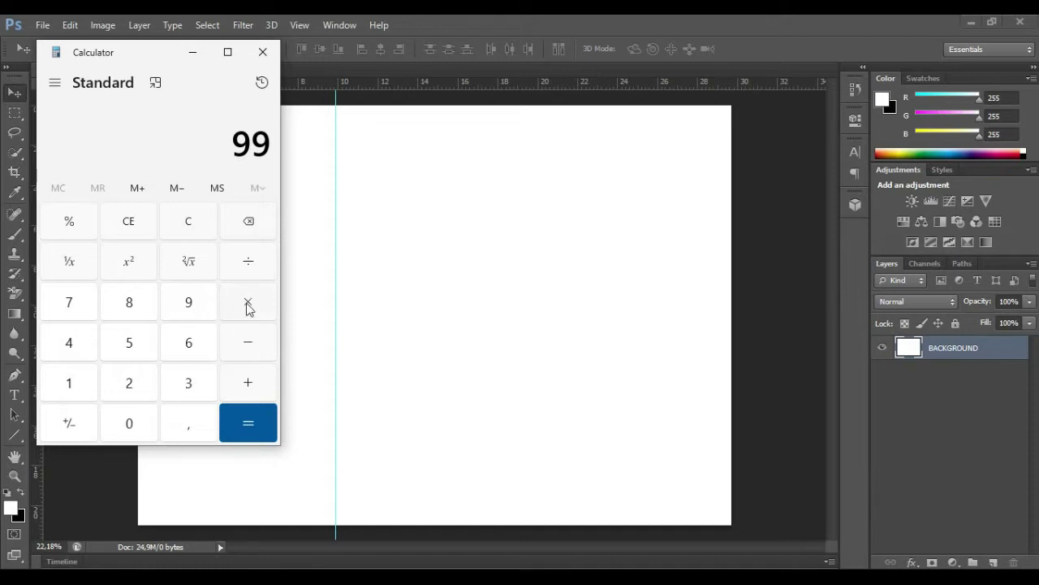
Multiply the 99 result by 2 in Calculator to get 198
click(128, 386)
click(235, 429)
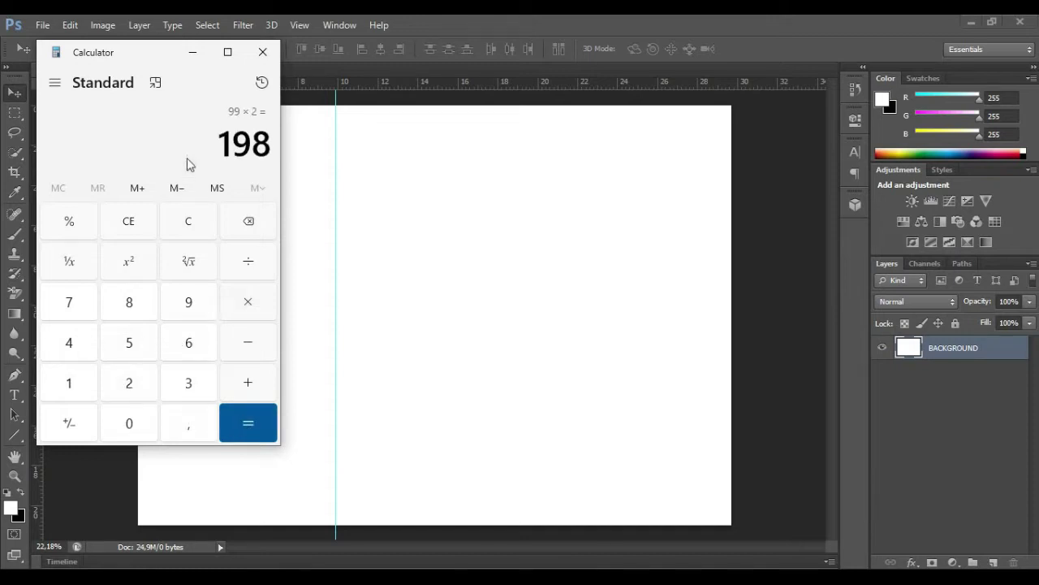
click(192, 52)
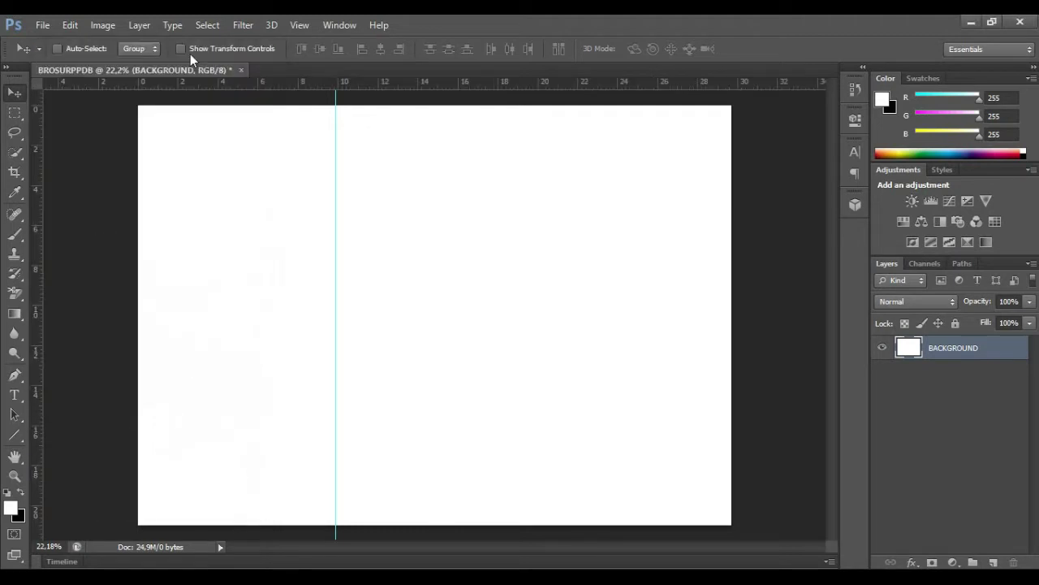
Place a second vertical guide at 19,8 cm for the second fold
click(300, 25)
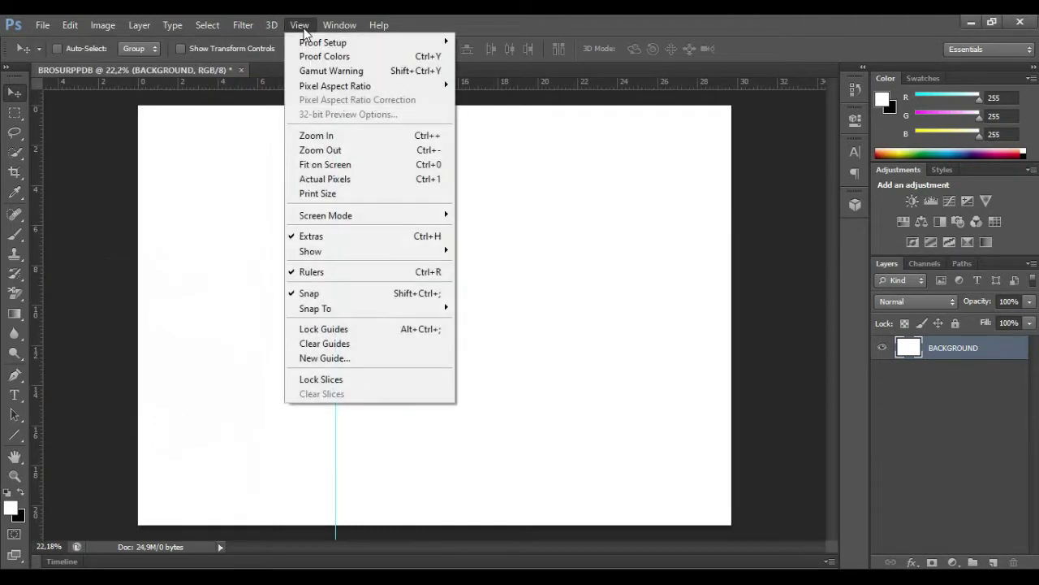
click(333, 357)
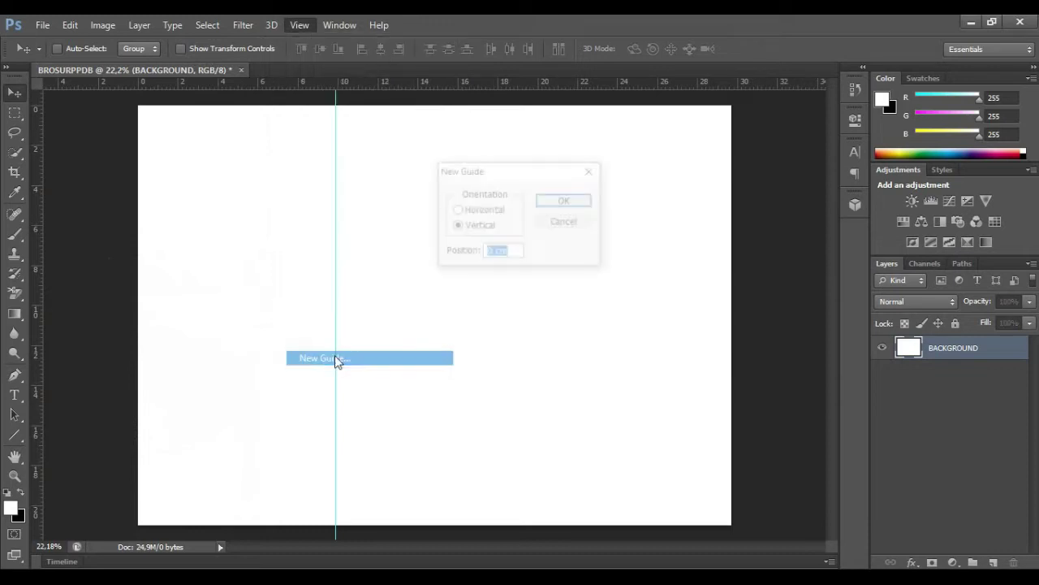
click(491, 252)
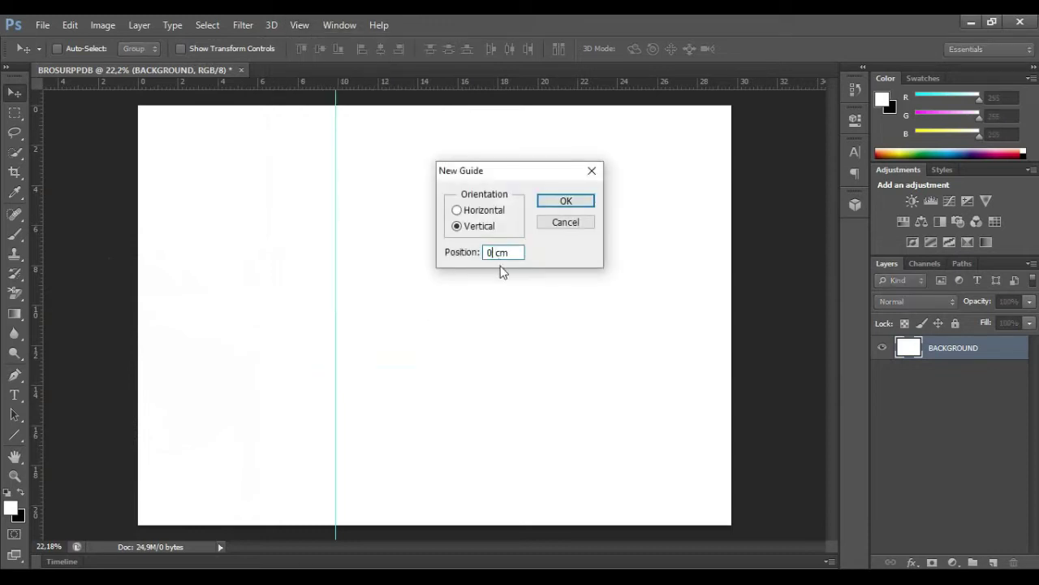
text(19)
click(569, 205)
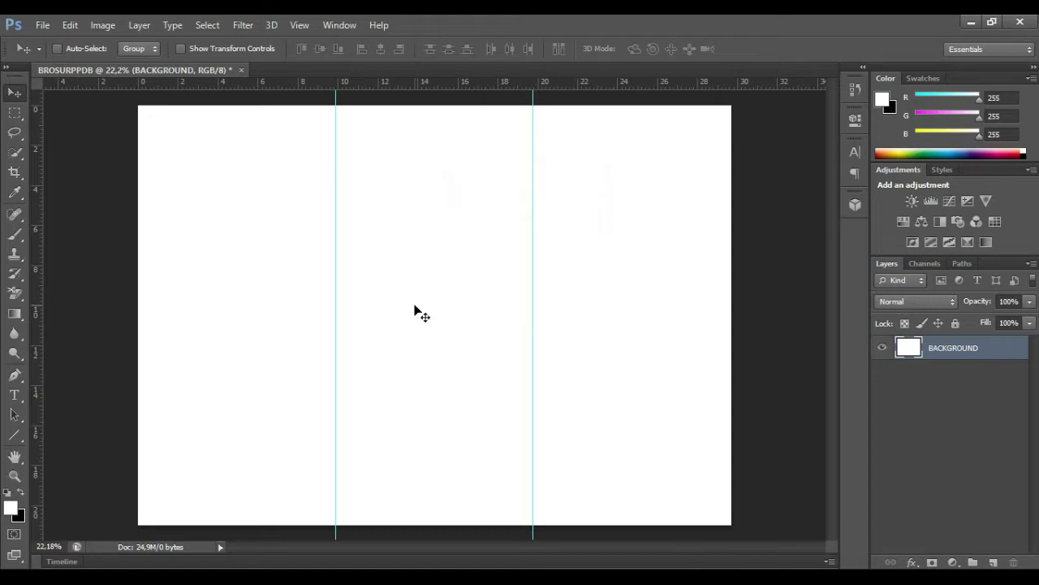
scroll(414, 306, up, 1)
key(alt)
drag(833, 343, 831, 328)
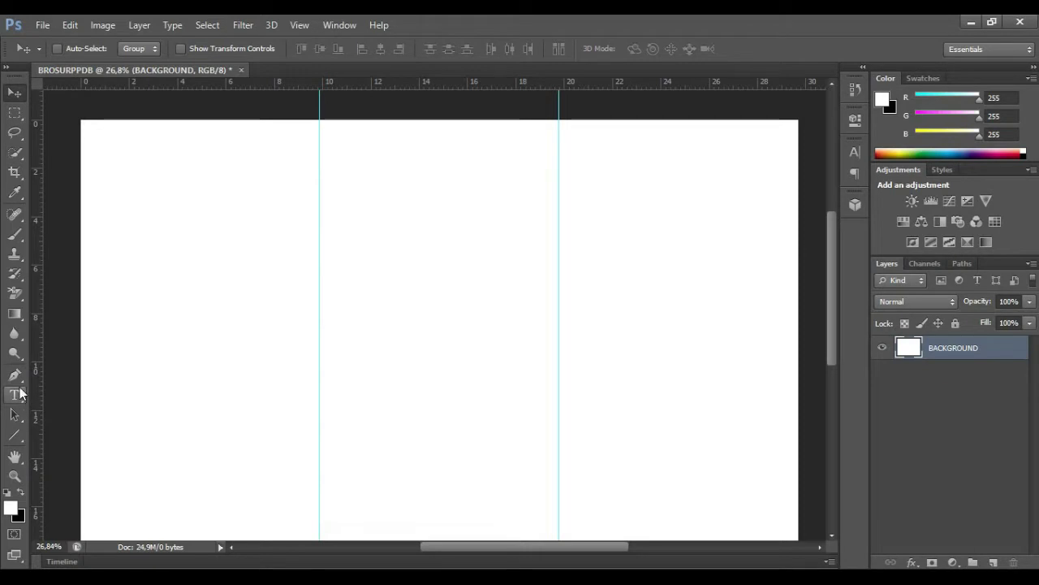
Draw a bright green rectangle shape across the right-hand third of the page
click(18, 439)
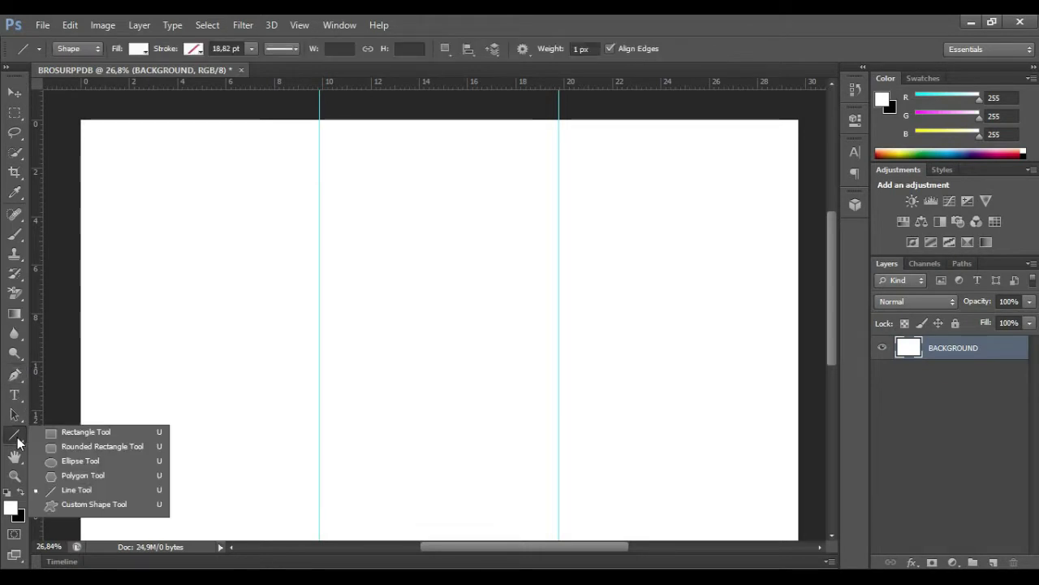
click(86, 432)
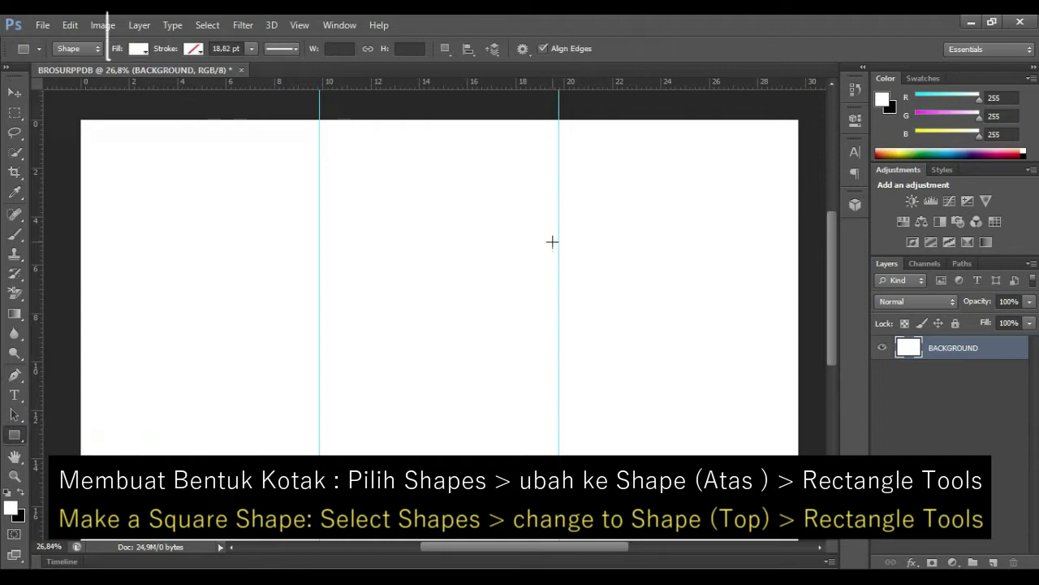
click(139, 51)
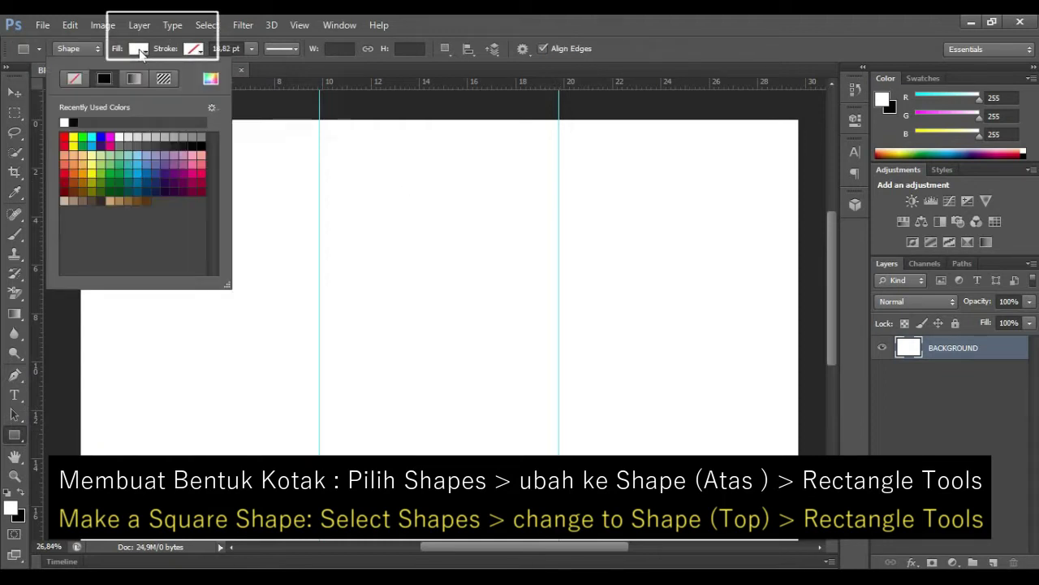
click(82, 136)
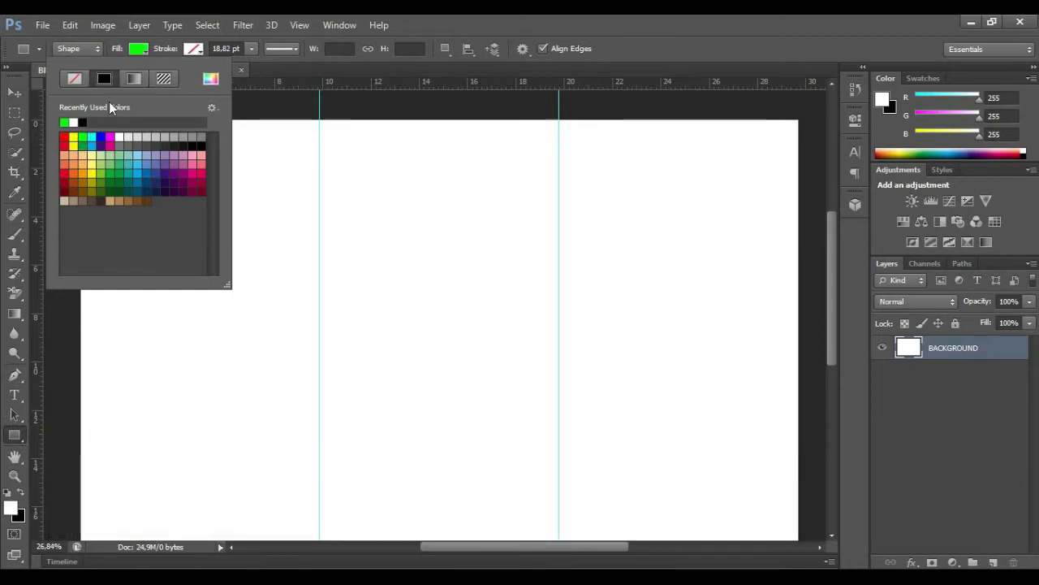
click(135, 50)
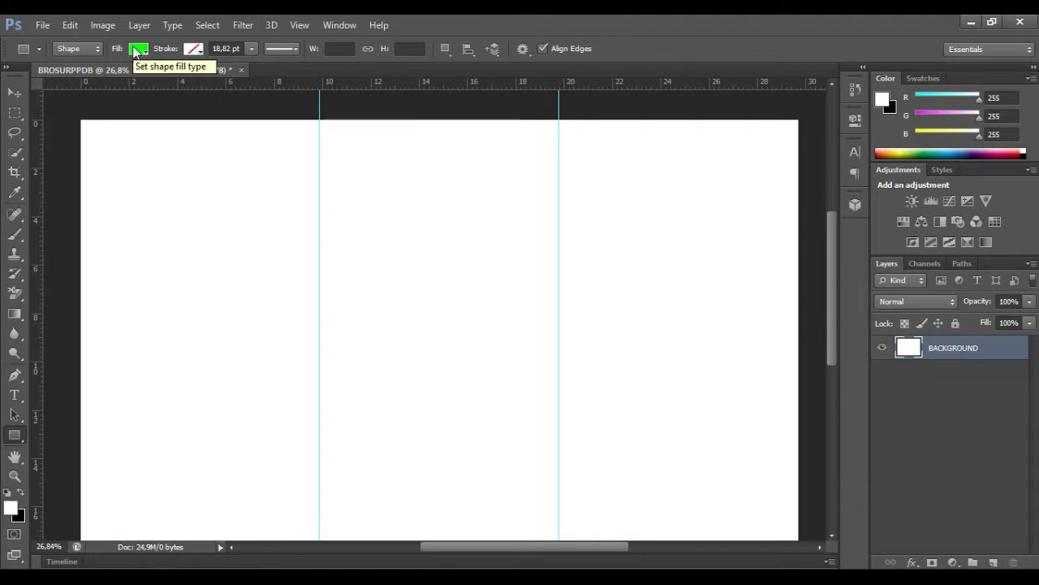
drag(561, 207, 798, 352)
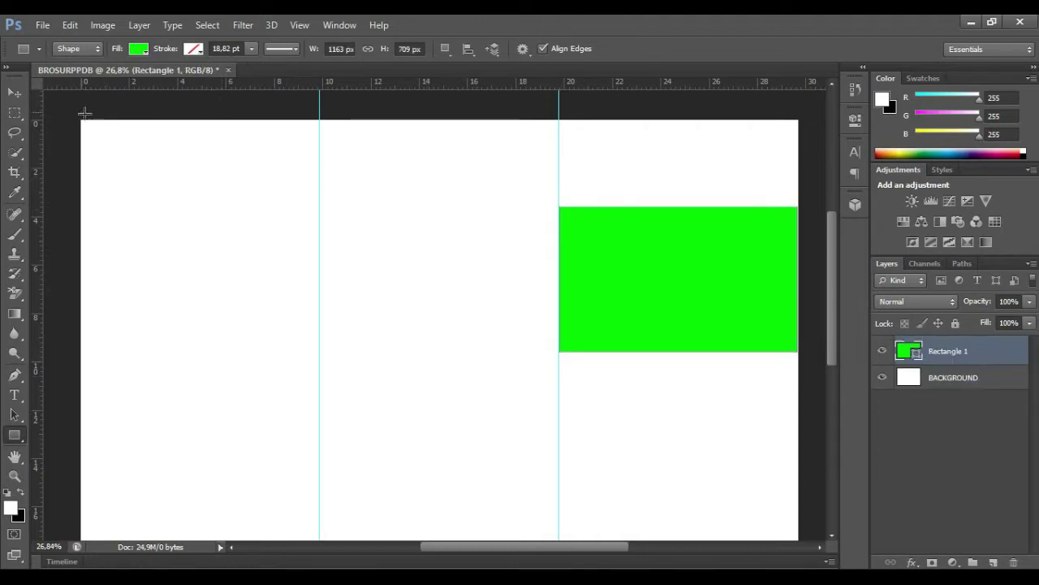
click(14, 92)
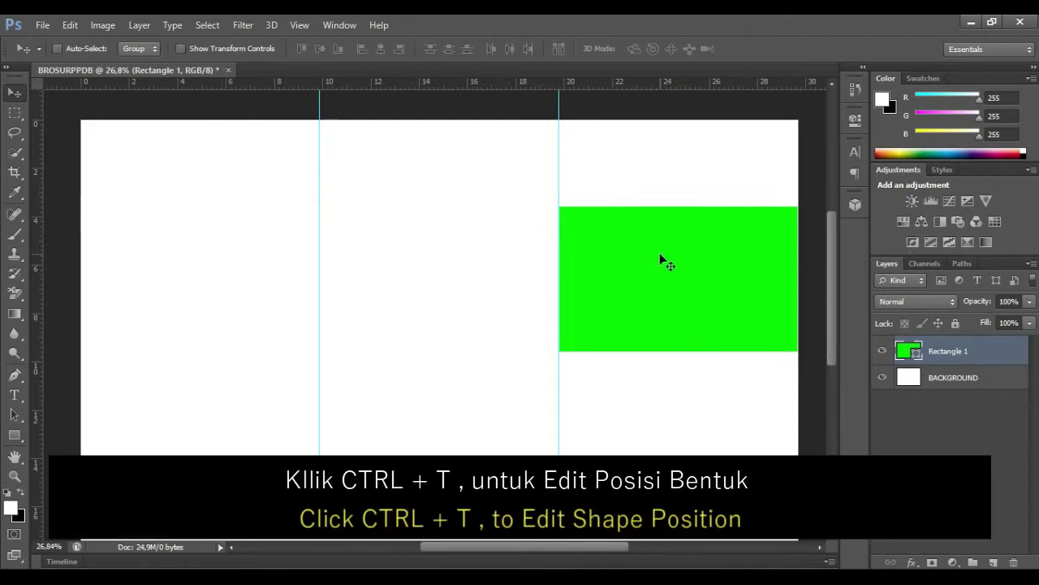
Rotate the green rectangle about -30° with Free Transform
key(ctrl+t)
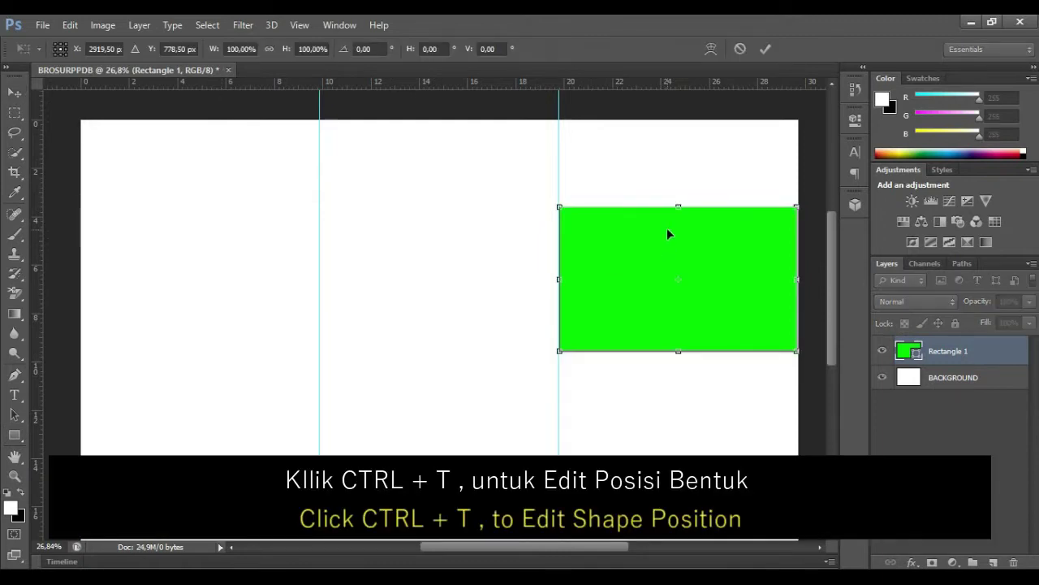
right_click(681, 243)
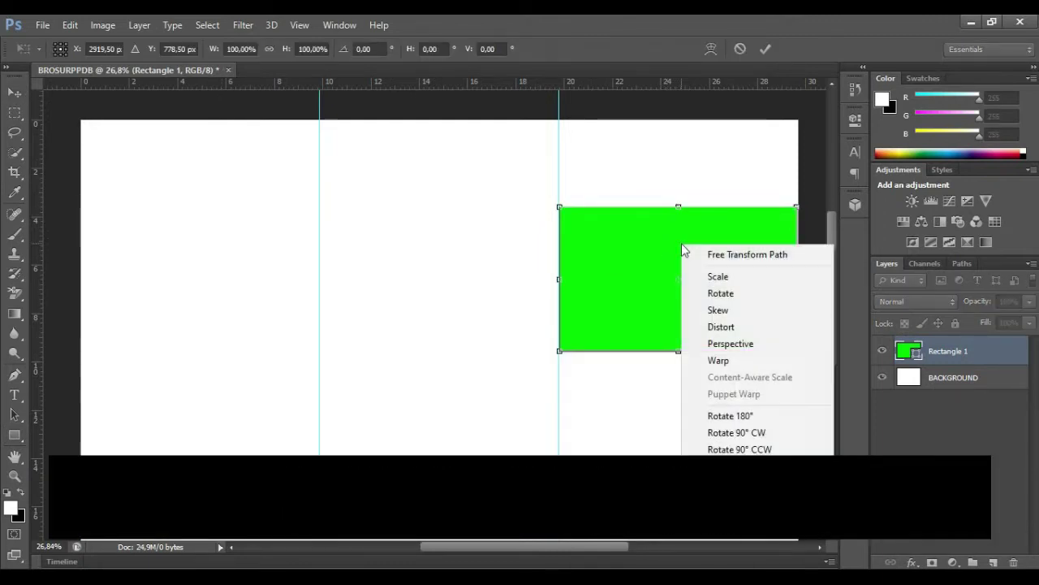
click(720, 293)
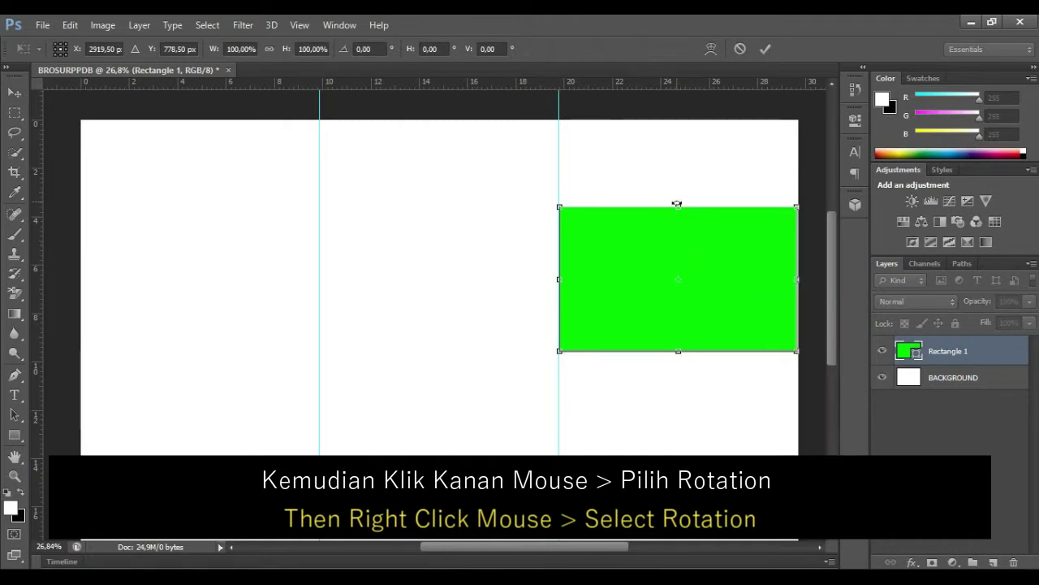
drag(676, 203, 689, 199)
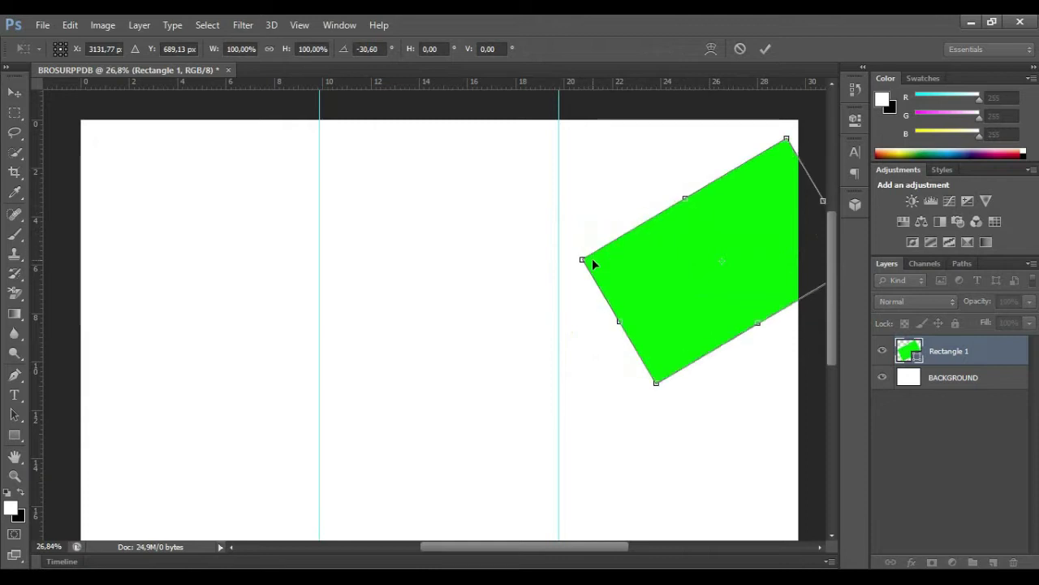
click(765, 49)
Scale the tilted green shape to about 191% across the middle and right panels
key(ctrl+t)
mouse_move(596, 415)
mouse_down()
mouse_move(463, 540)
mouse_move(505, 231)
mouse_up()
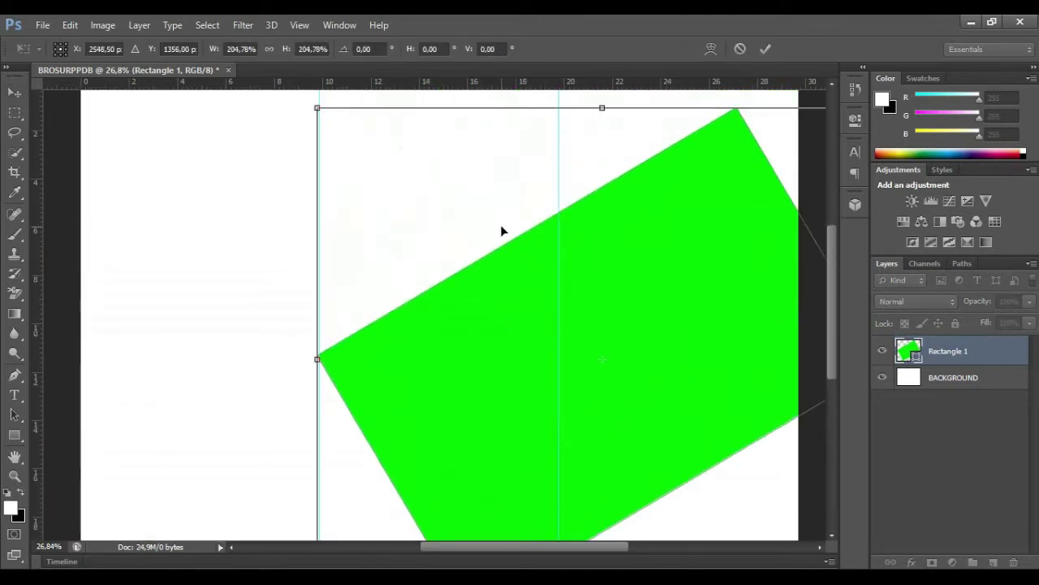
drag(687, 241, 758, 272)
scroll(720, 316, down, 2)
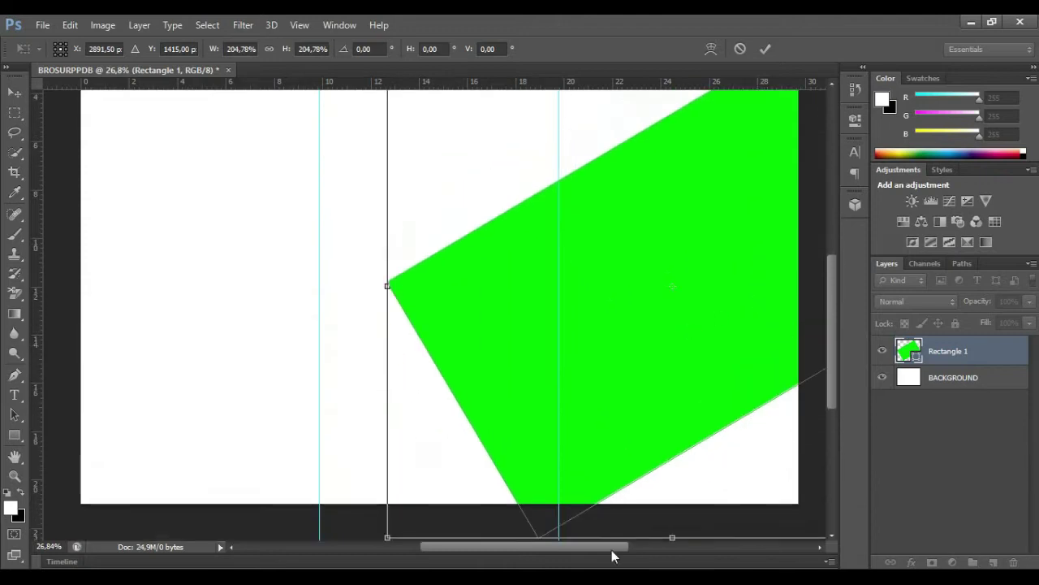
drag(612, 546, 667, 547)
drag(754, 537, 731, 519)
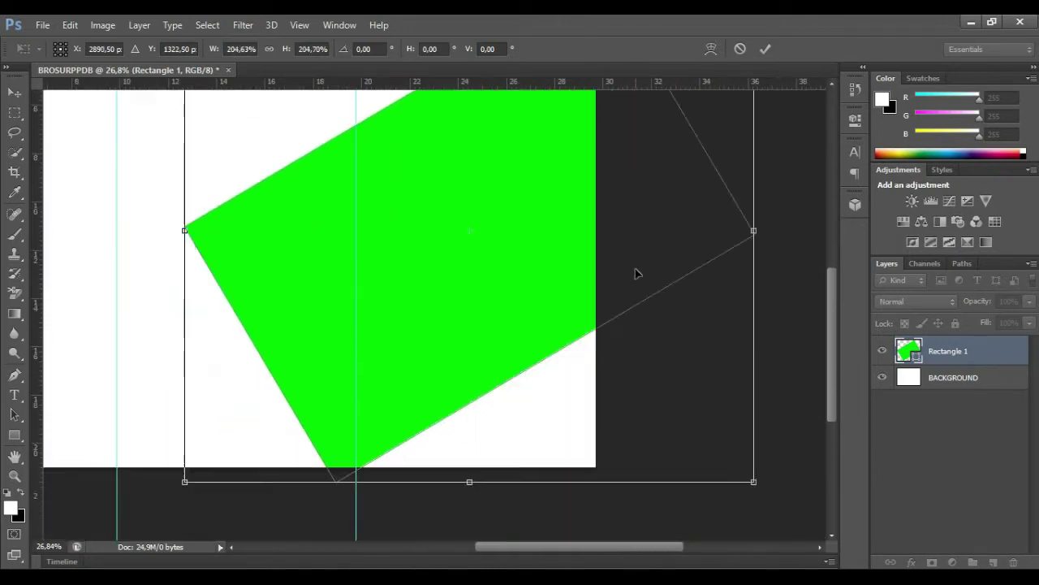
drag(735, 129, 740, 472)
scroll(755, 471, down, 2)
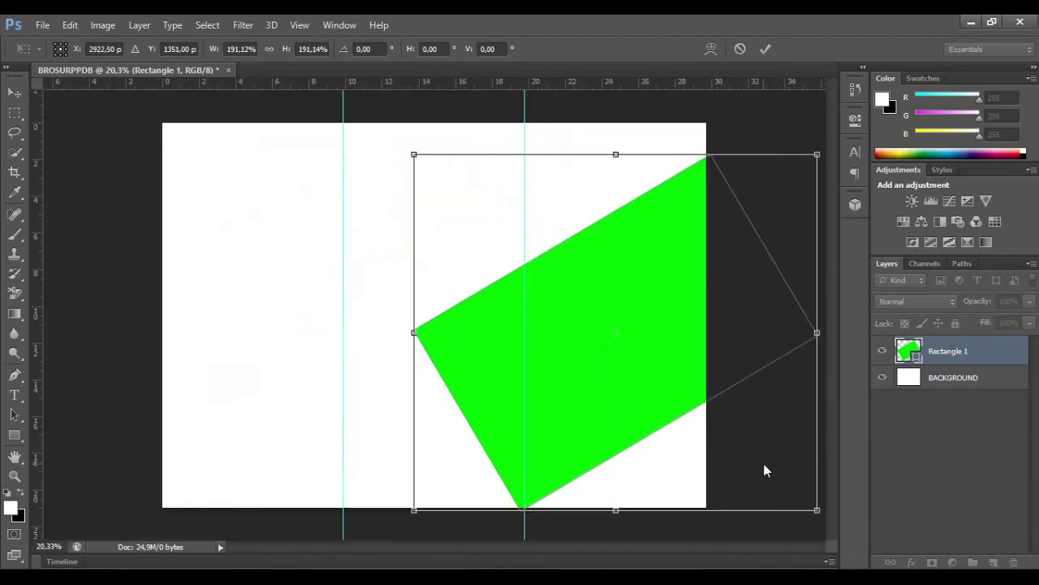
click(764, 49)
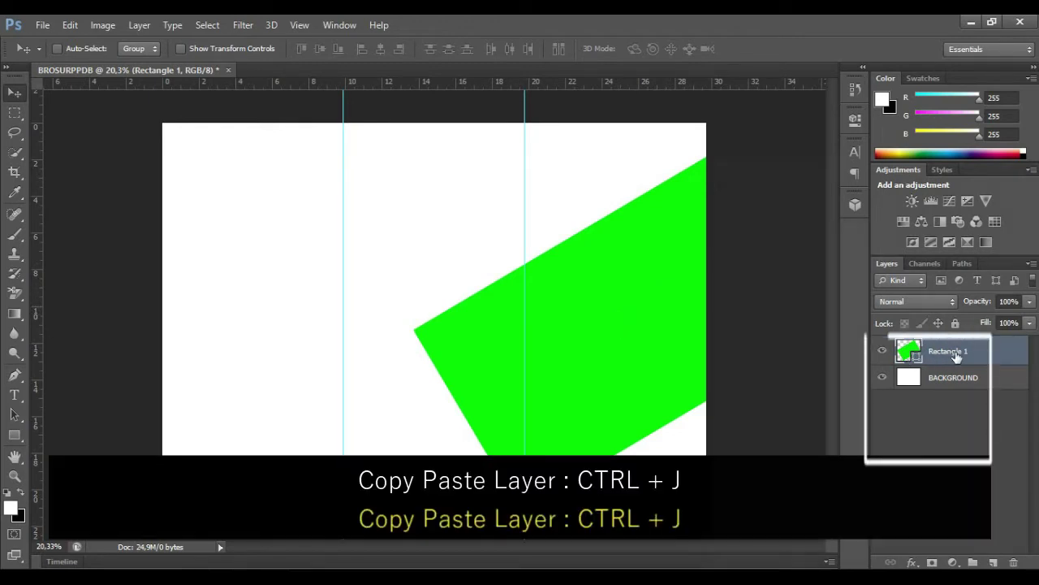
Duplicate Rectangle 1 with Ctrl+J to create Rectangle 1 copy
key(ctrl+j)
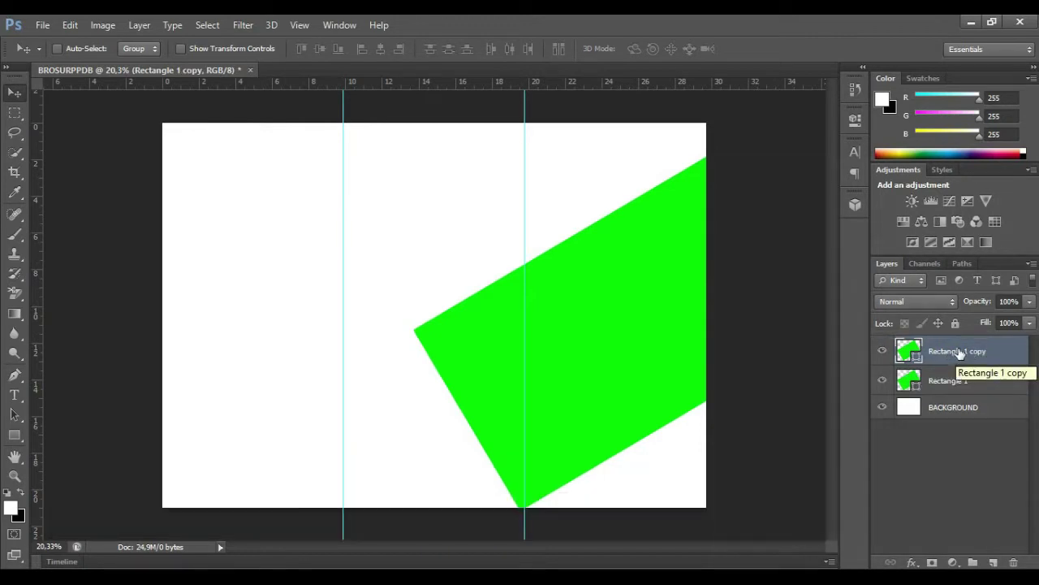
right_click(958, 355)
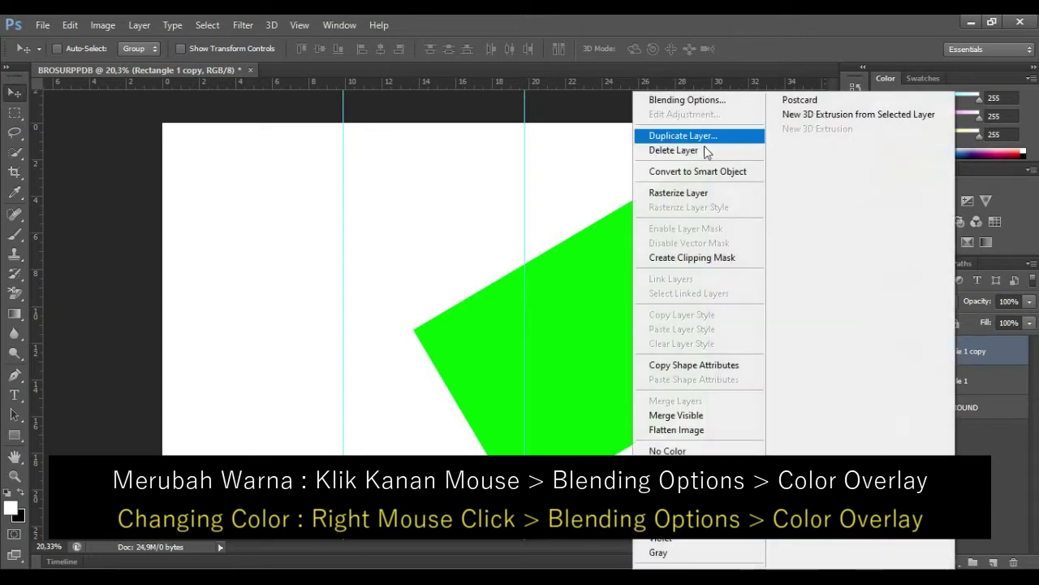
Give Rectangle 1 copy a red Color Overlay layer style
click(684, 99)
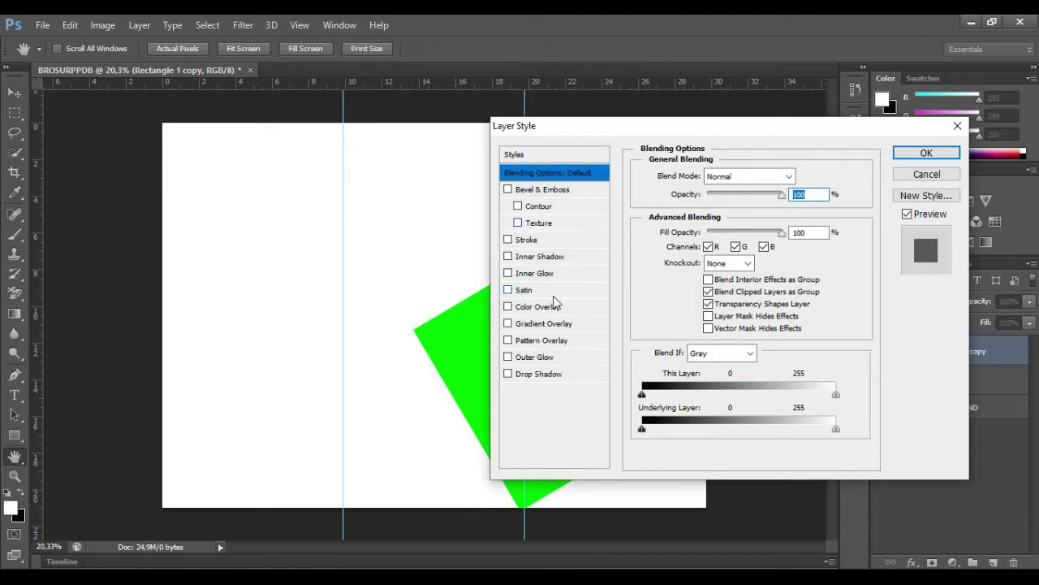
click(550, 309)
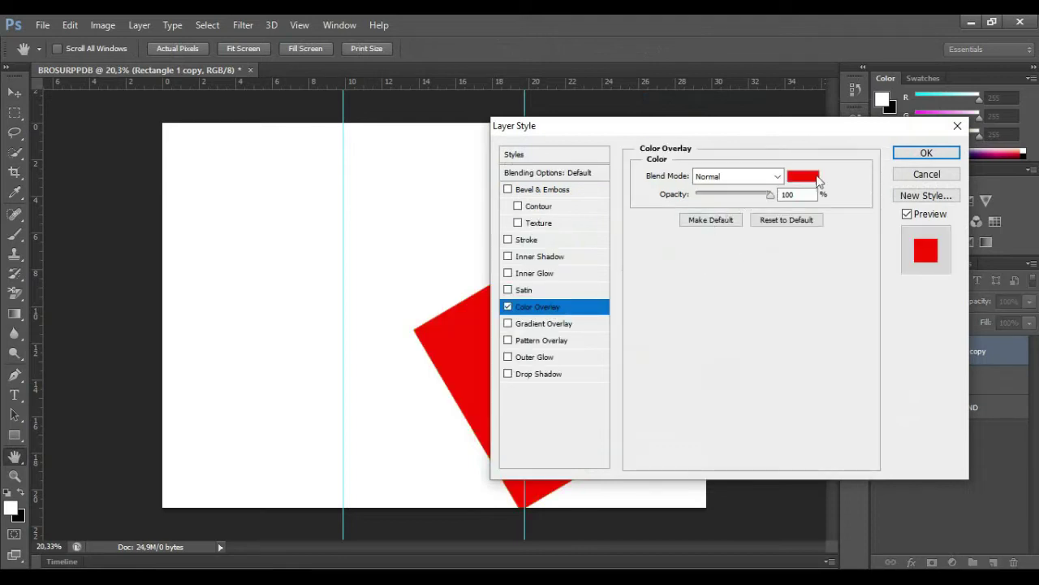
click(926, 154)
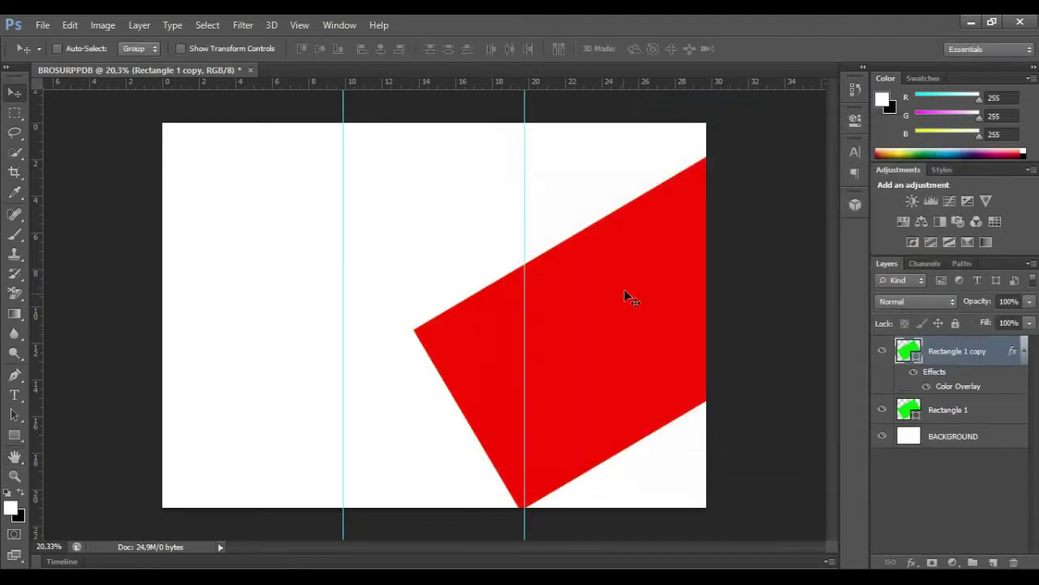
Rotate the red shape to about -119°, move it down-left, and duplicate it
key(ctrl+t)
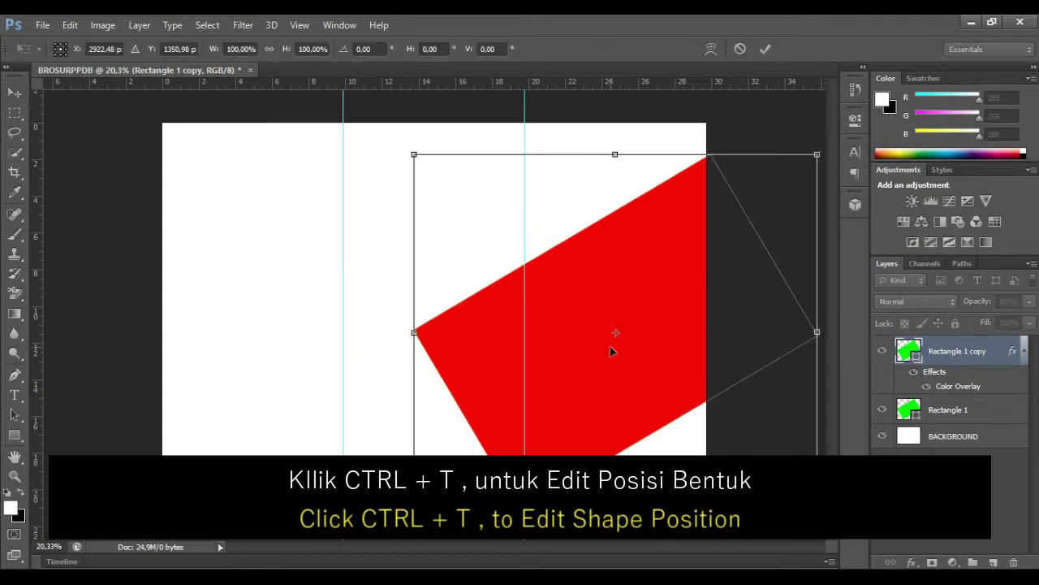
right_click(628, 234)
click(670, 282)
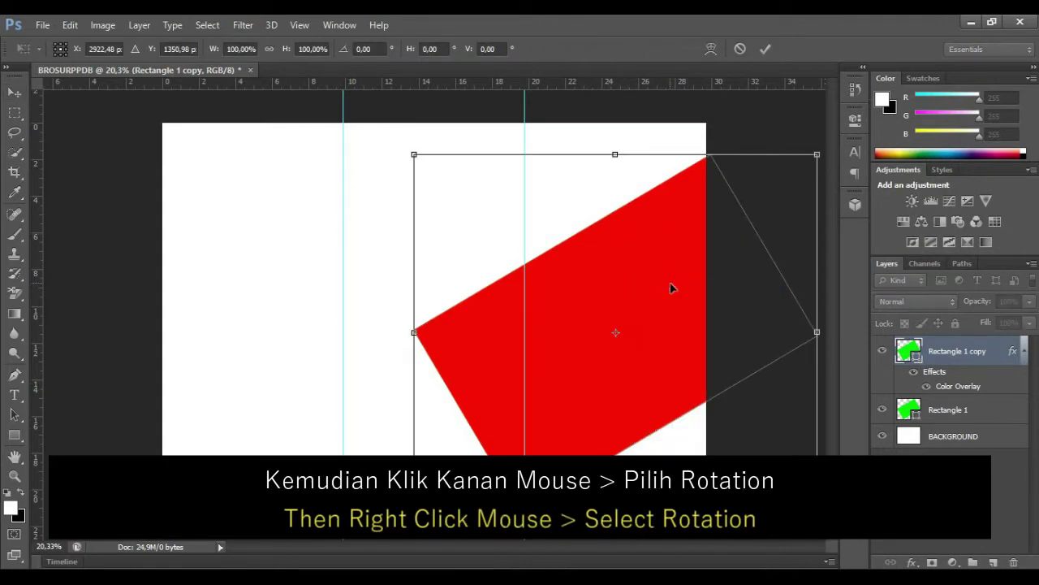
drag(601, 159, 525, 379)
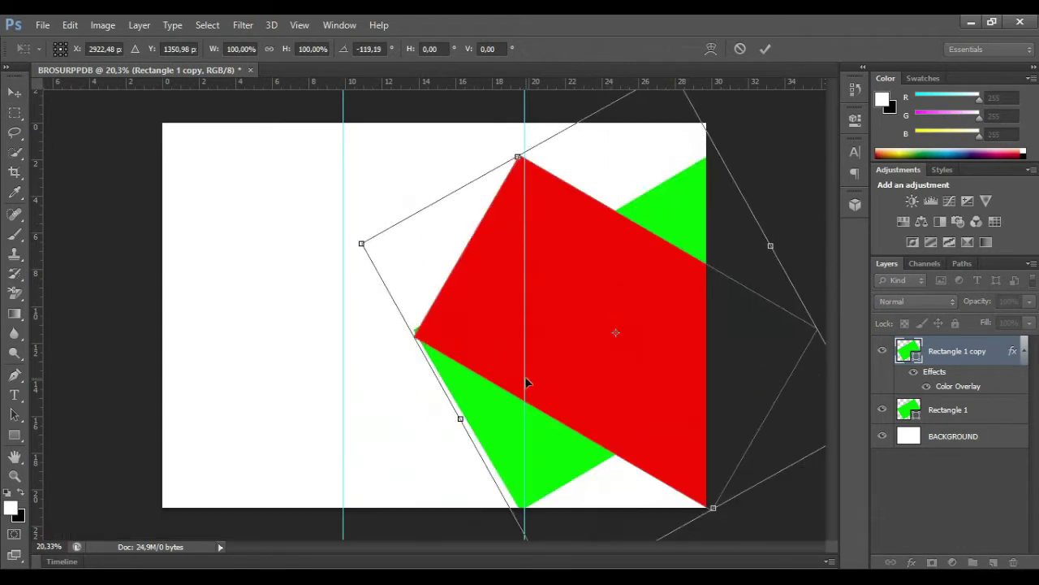
mouse_move(597, 286)
mouse_down()
mouse_move(554, 366)
mouse_move(571, 390)
mouse_up()
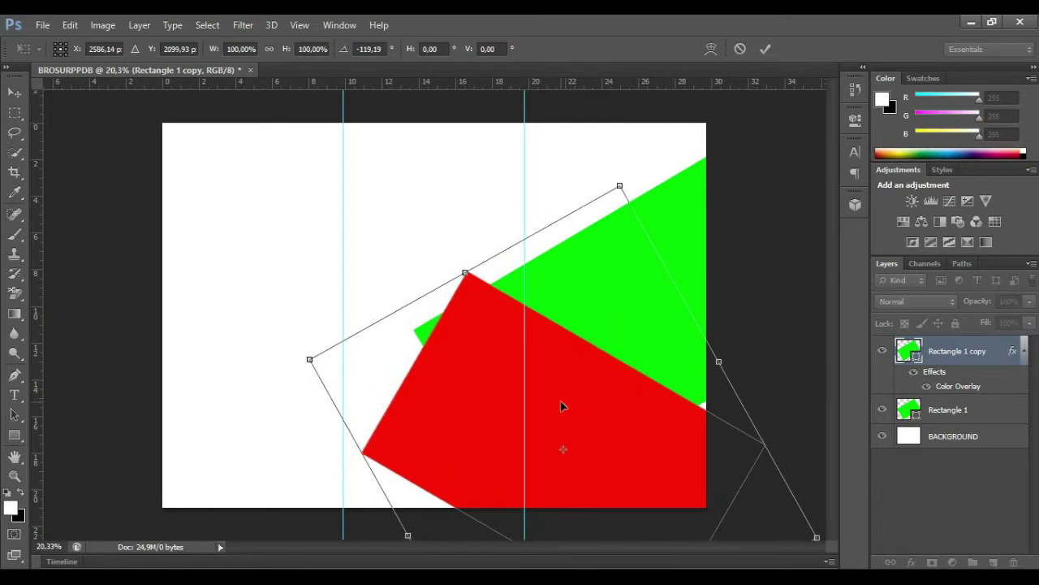
click(765, 49)
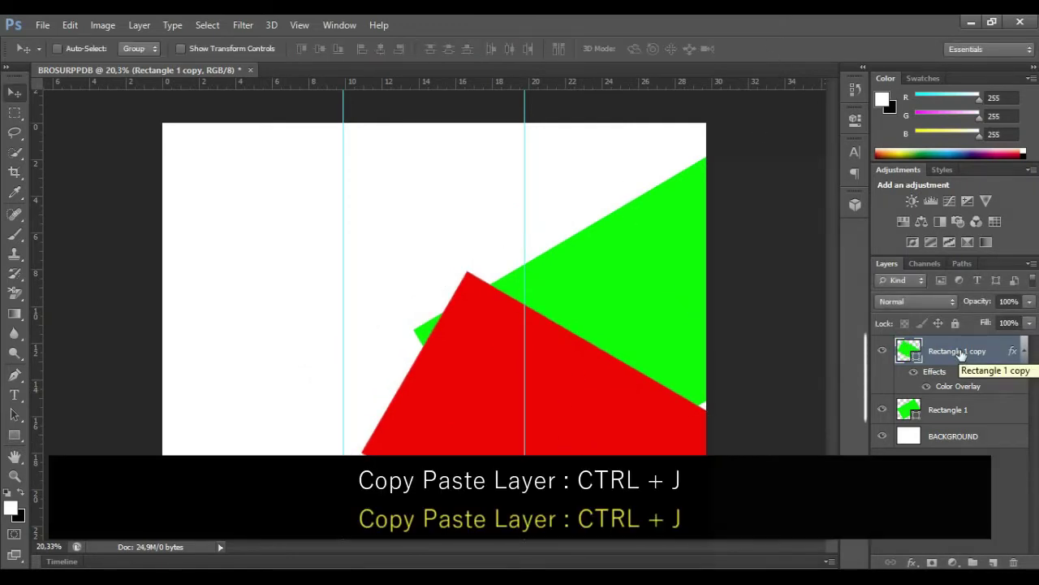
key(ctrl+j)
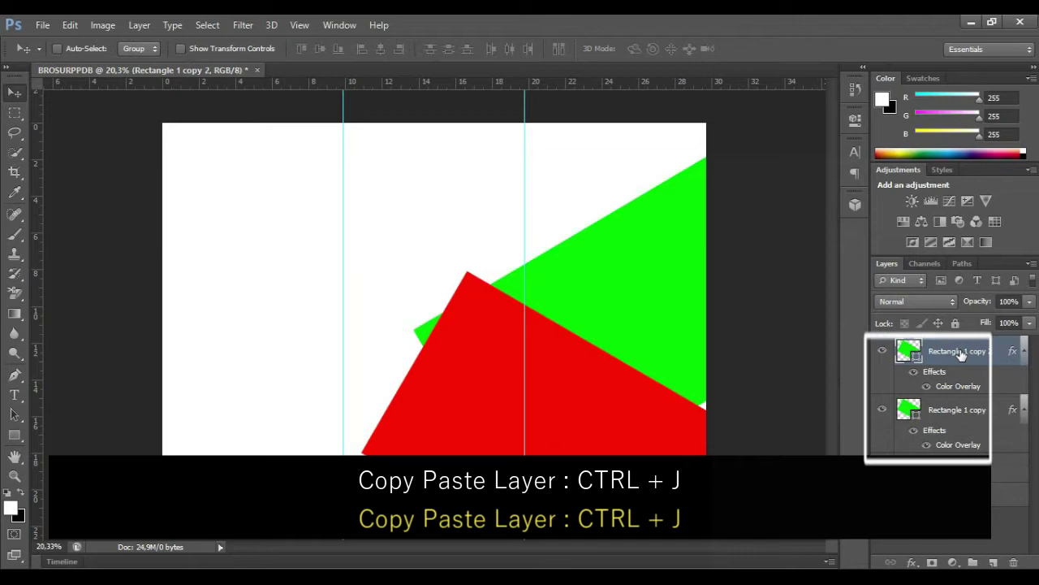
Change Rectangle 1 copy 2's colour overlay from red to blue
right_click(961, 353)
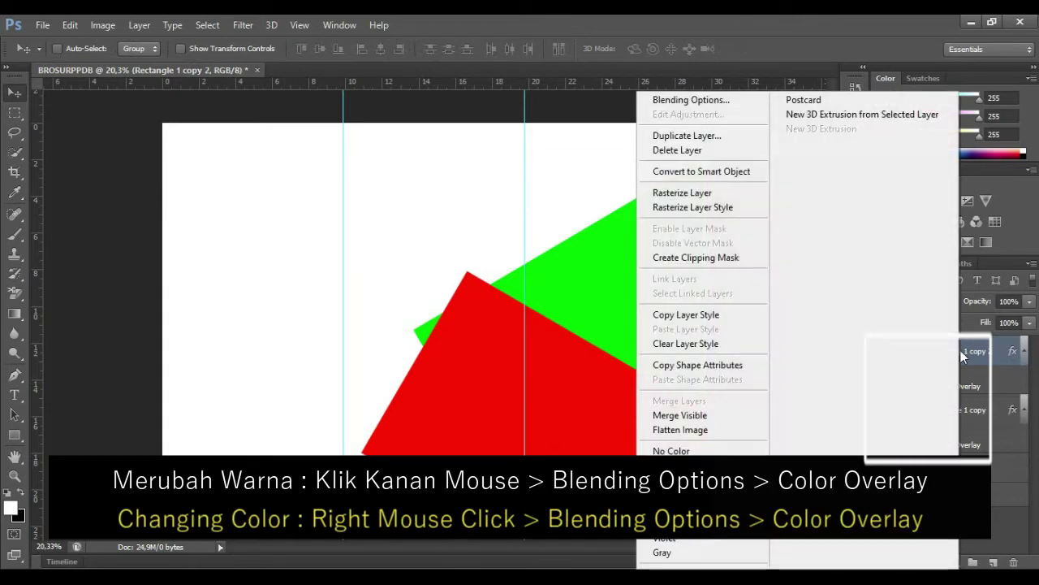
click(668, 101)
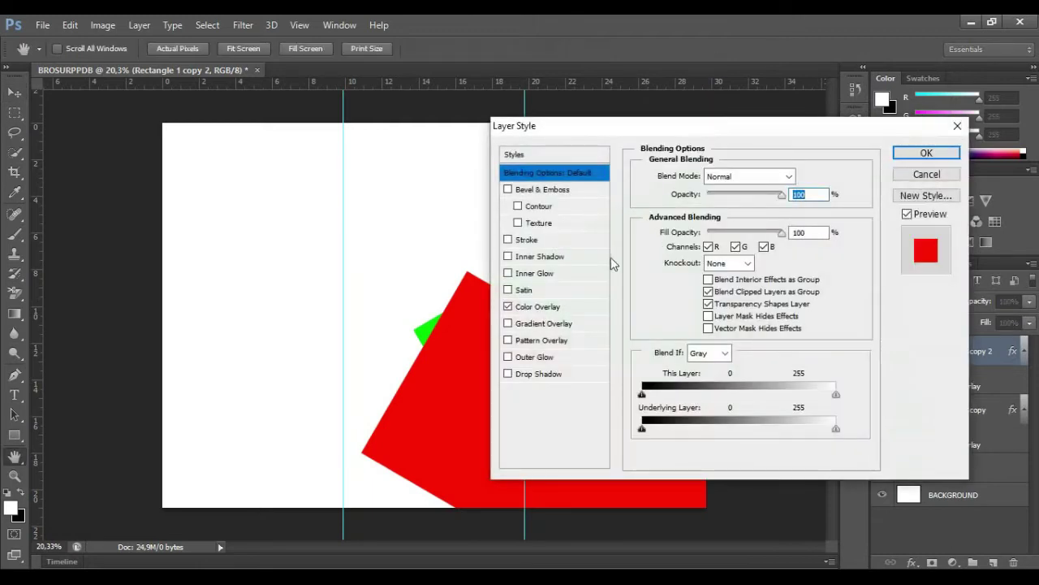
click(538, 309)
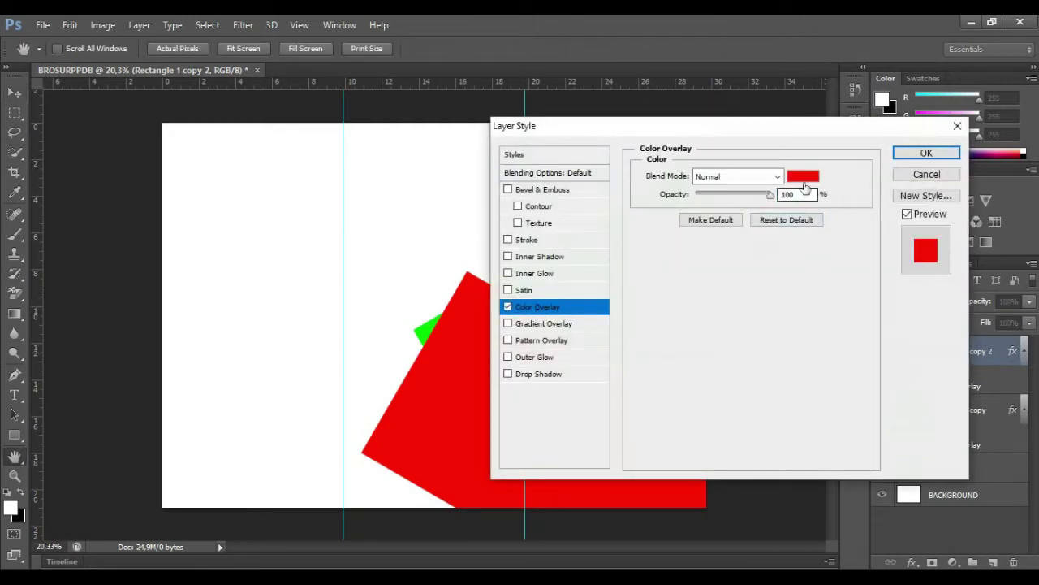
click(799, 178)
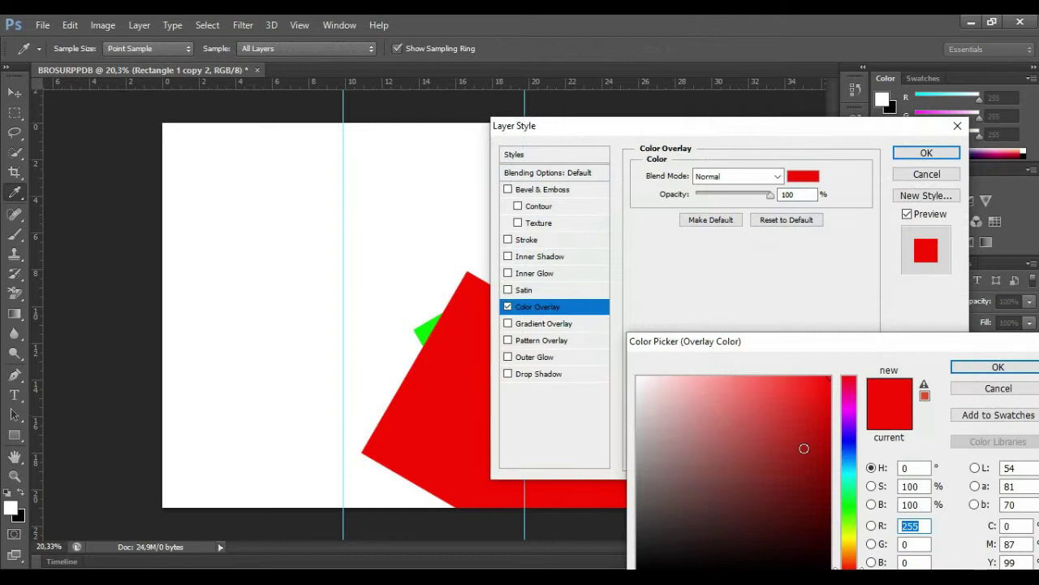
click(850, 433)
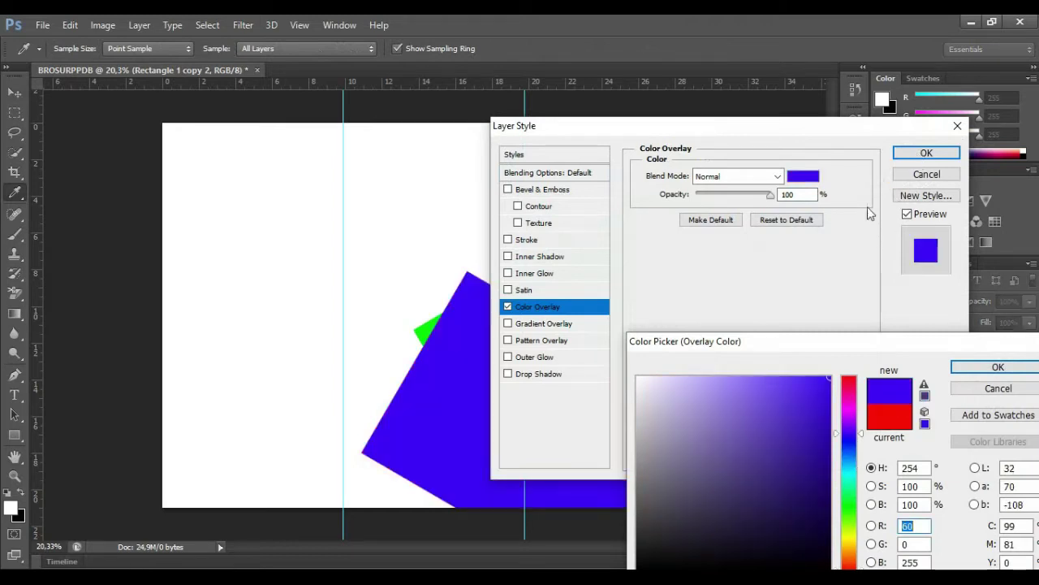
click(996, 368)
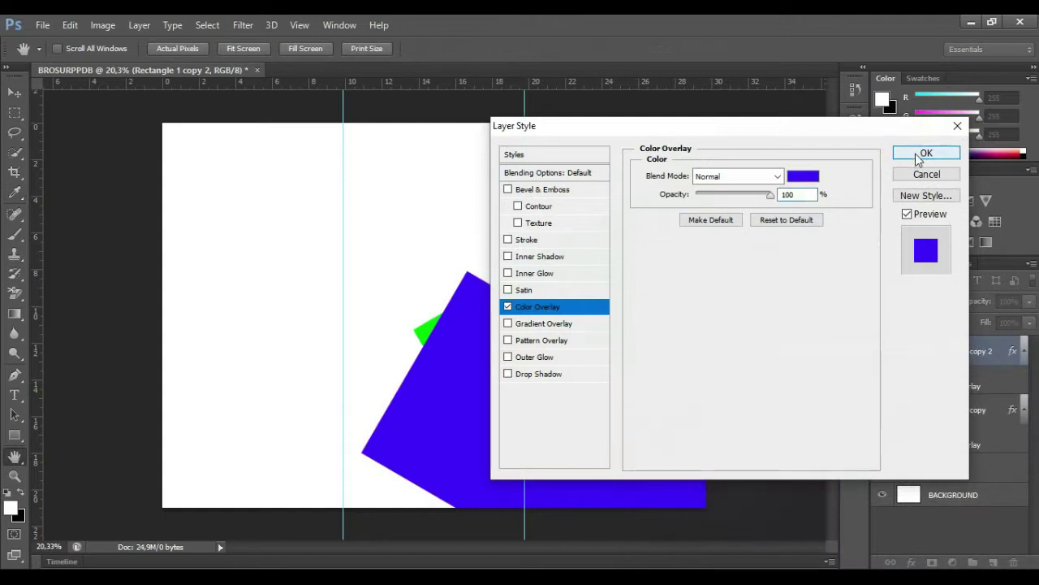
click(902, 152)
Rotate the blue shape upright and scale it to fill the middle panel between the guides
drag(582, 403, 312, 296)
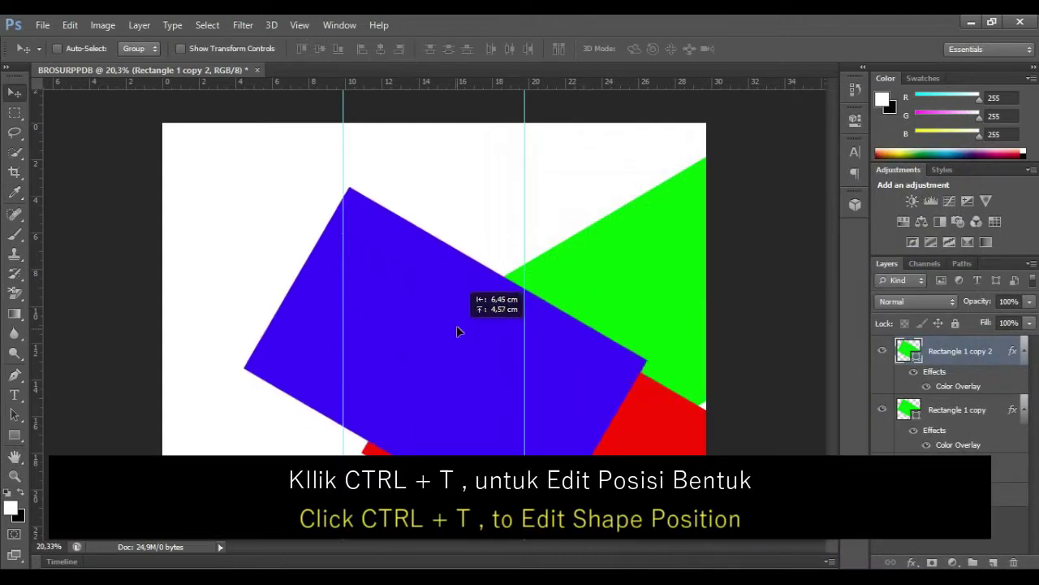
key(ctrl+t)
right_click(408, 293)
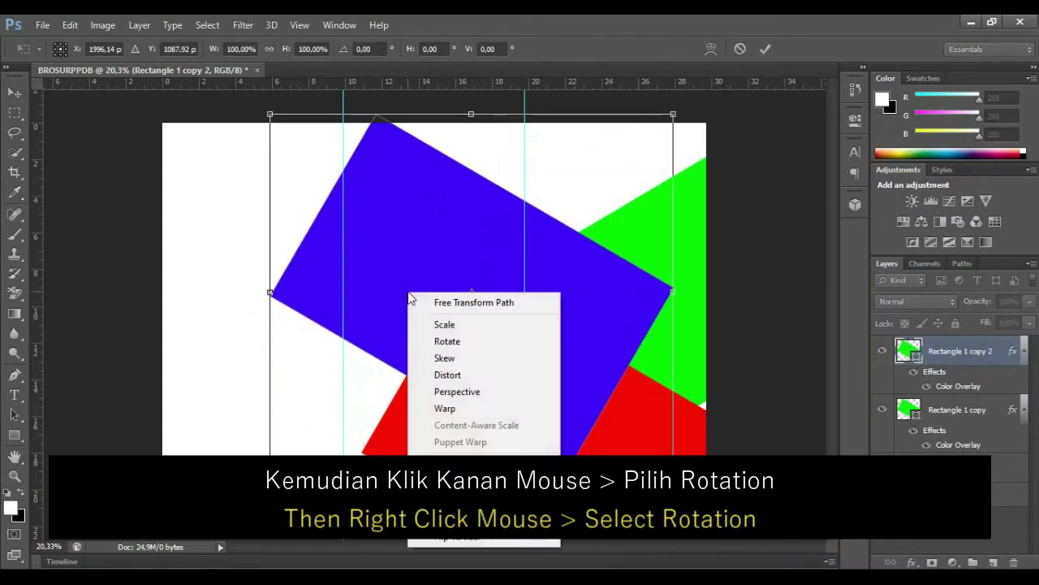
click(437, 342)
drag(411, 295, 452, 250)
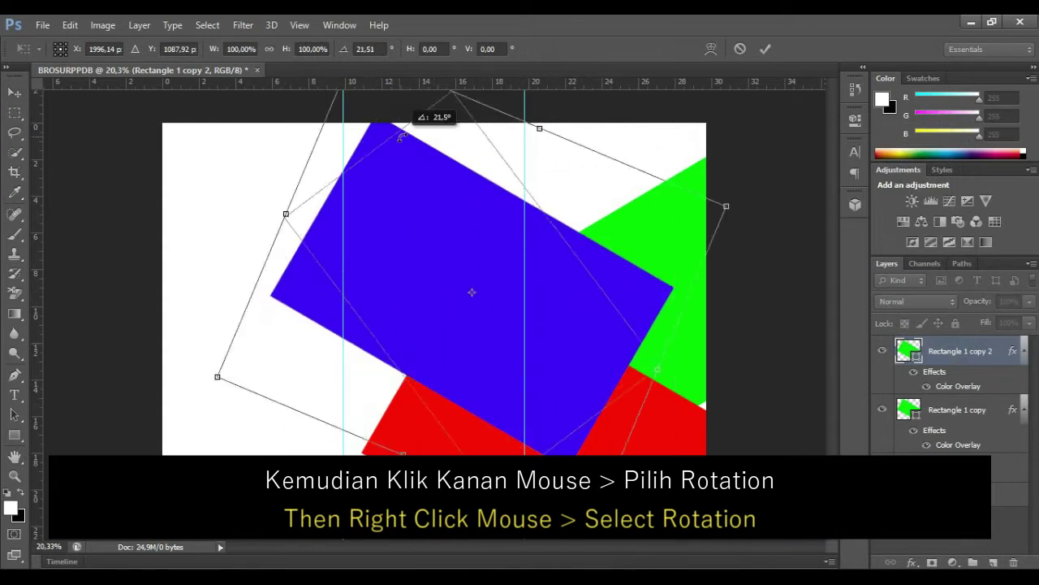
click(765, 48)
key(ctrl+t)
drag(557, 314, 525, 314)
click(766, 48)
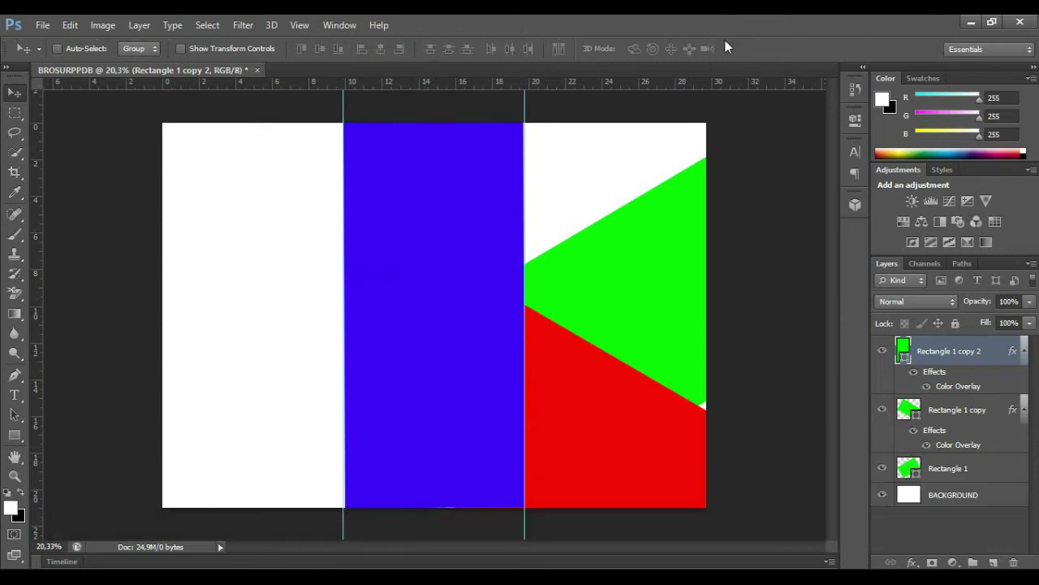
click(959, 413)
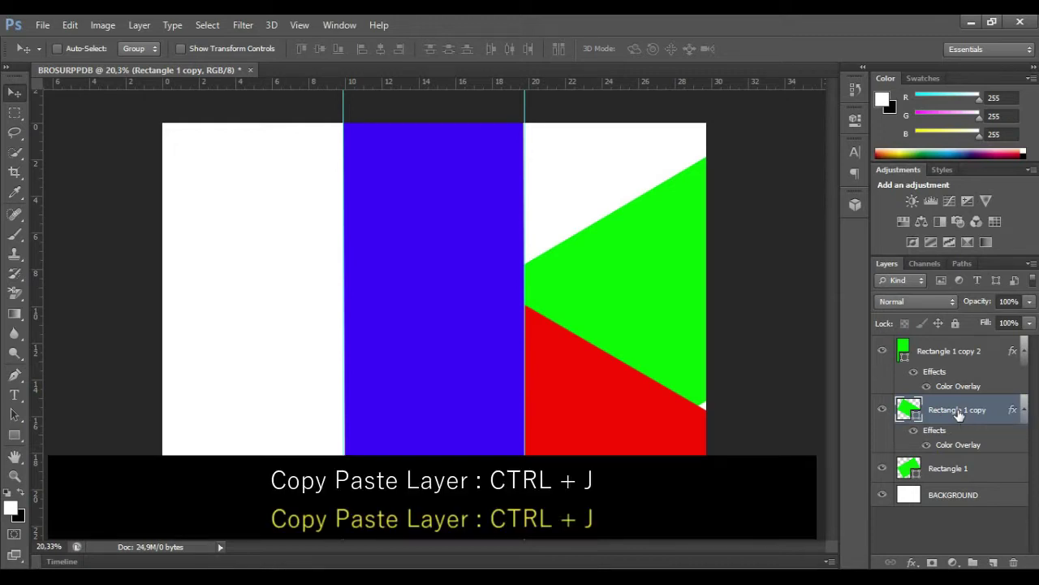
Duplicate Rectangle 1 copy and move the red copy onto the left panel's bottom corner
key(ctrl+j)
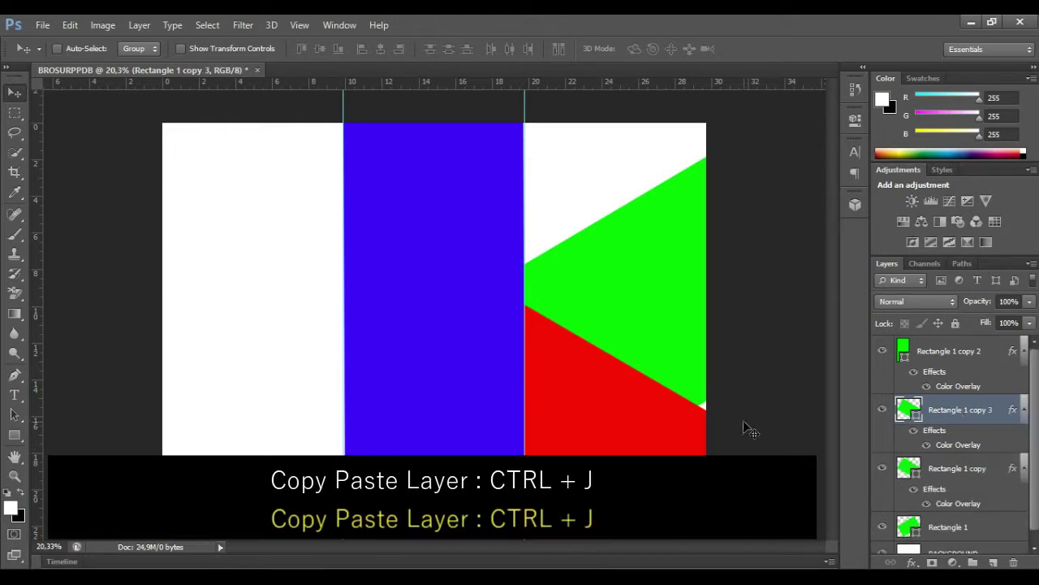
drag(743, 420, 248, 482)
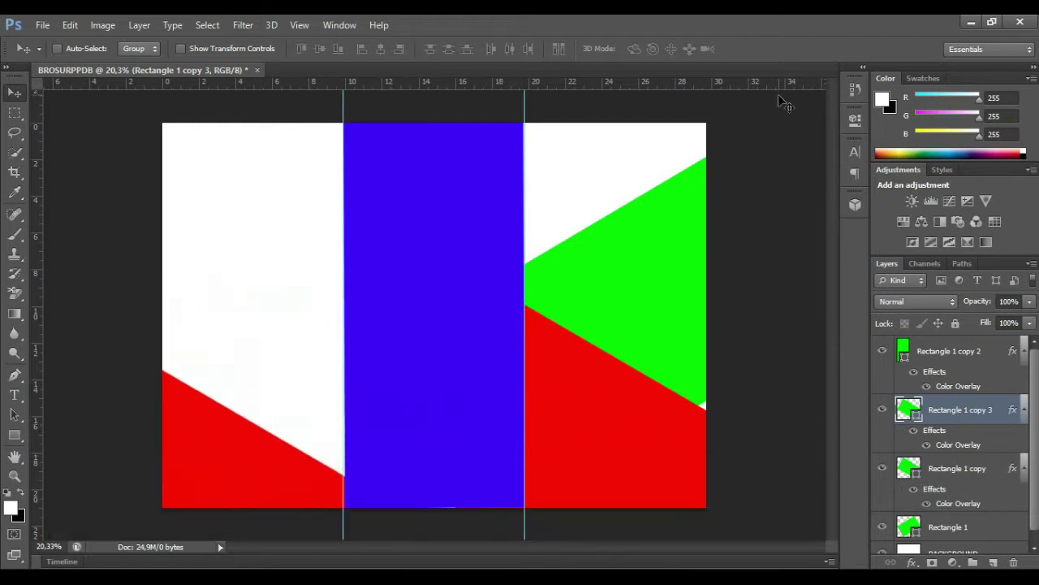
click(952, 350)
key(ctrl+t)
key(Return)
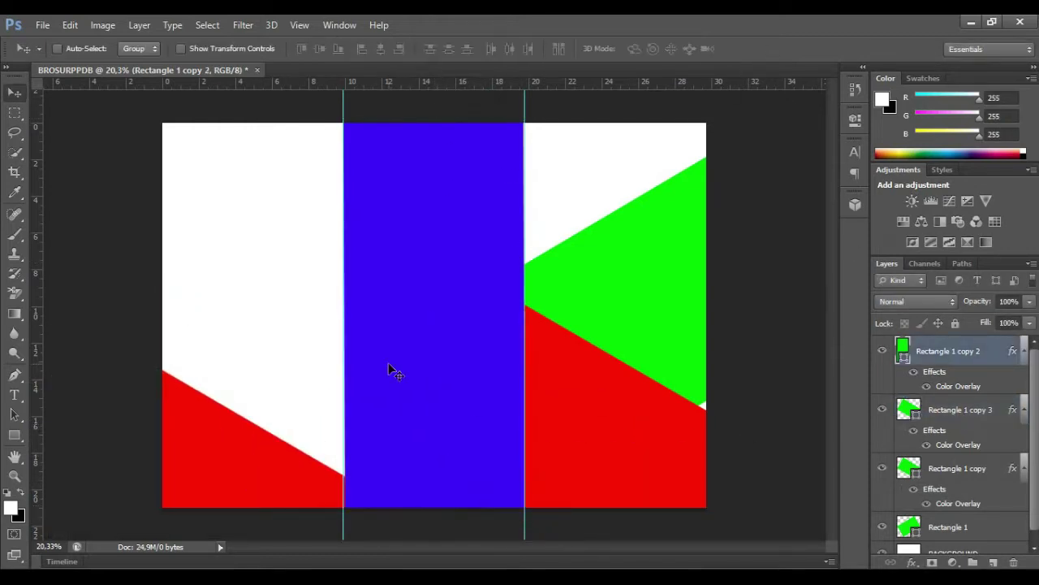
Slightly reshape the edges of the green Rectangle 1 shape
scroll(950, 471, down, 1)
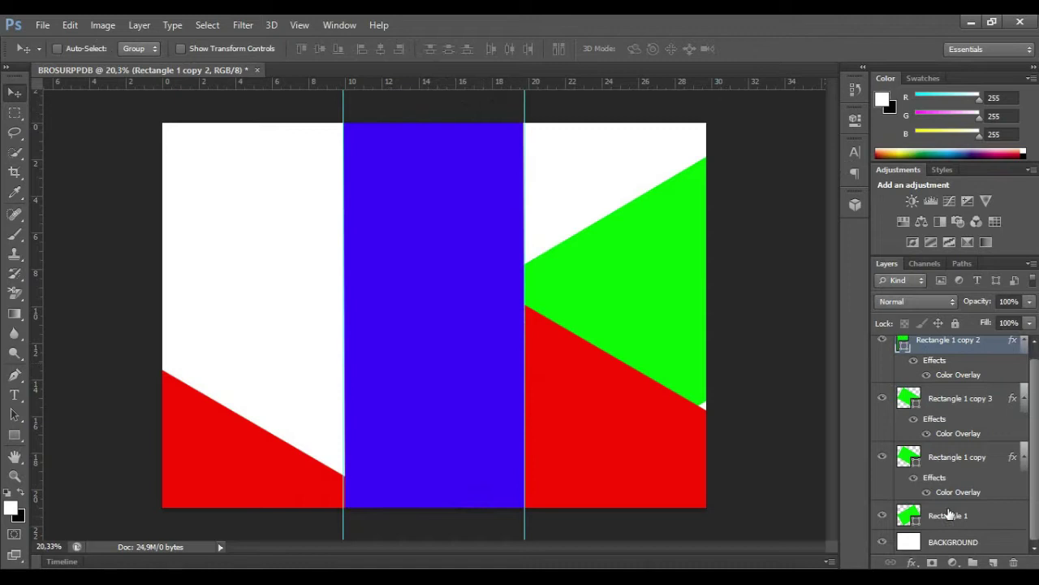
click(949, 514)
key(ctrl+t)
drag(812, 503, 831, 527)
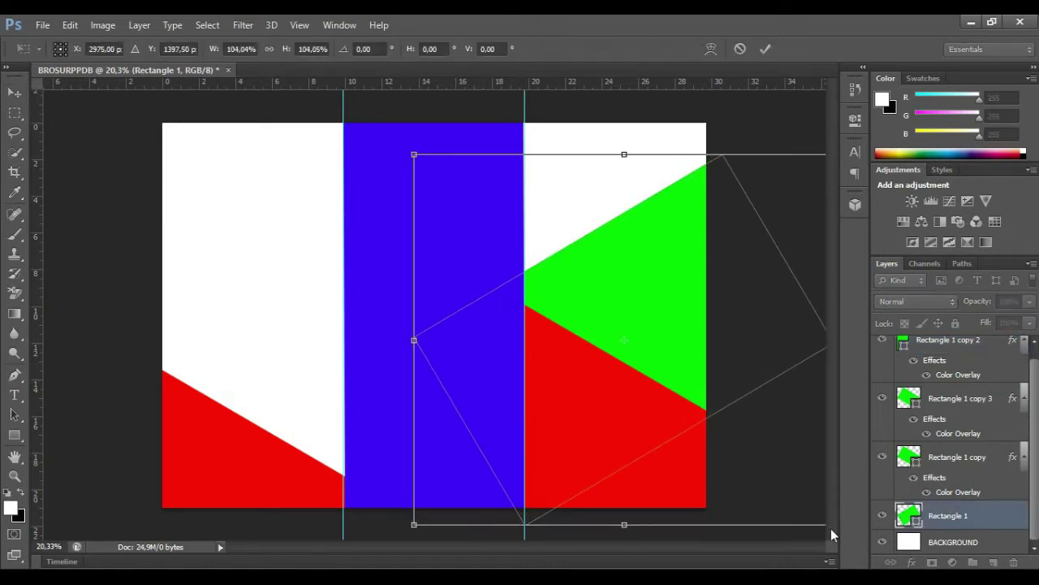
click(766, 49)
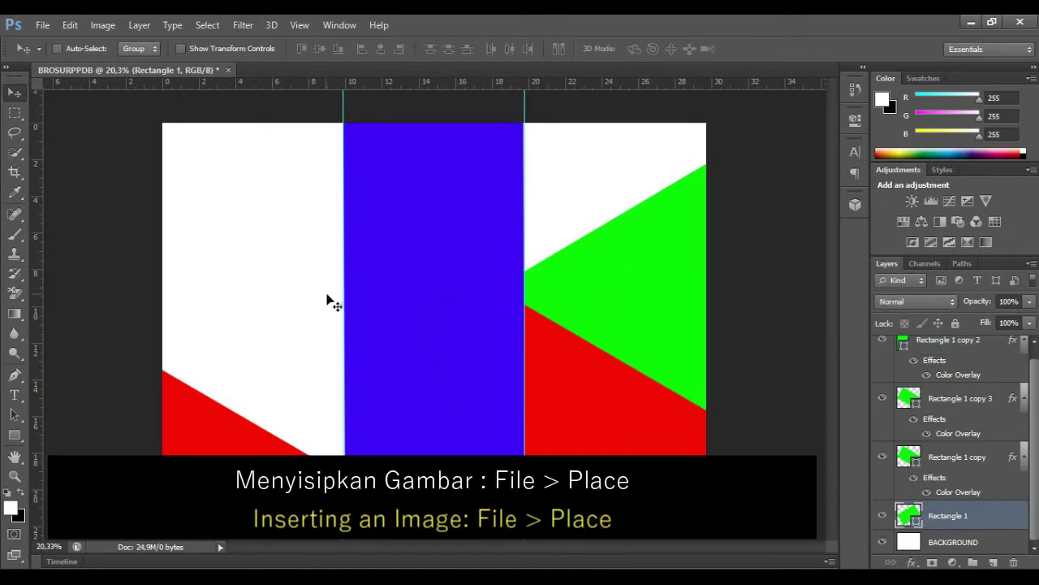
Place the gedung sekolah photo, clip it into the green shape and reposition it
click(42, 24)
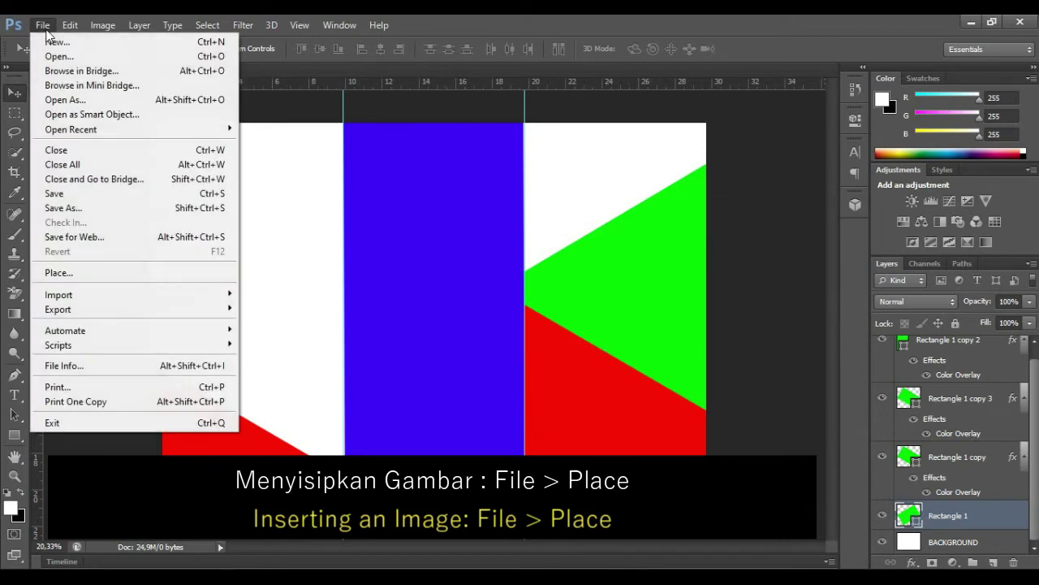
click(107, 271)
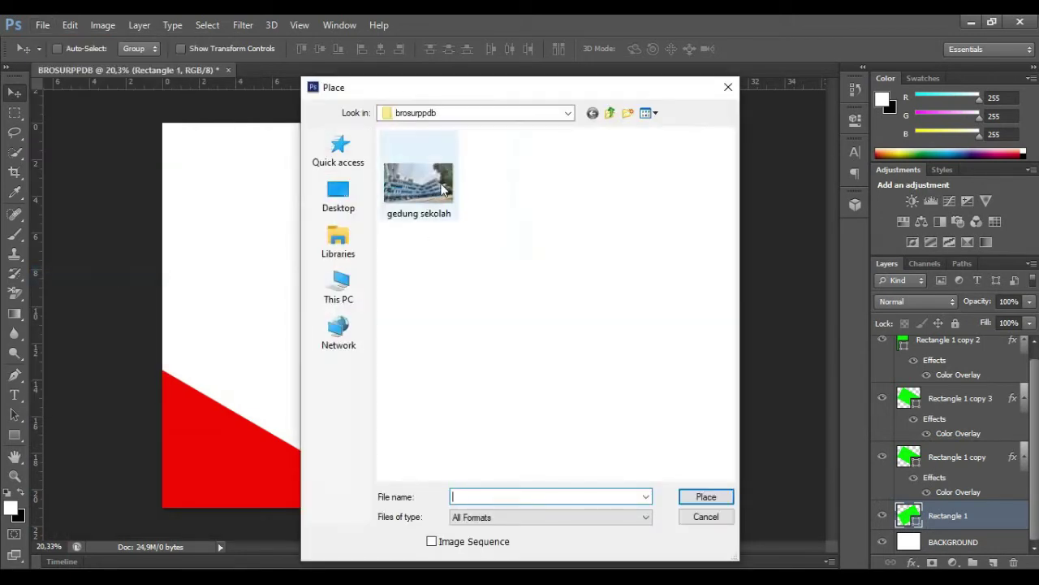
click(438, 189)
click(707, 496)
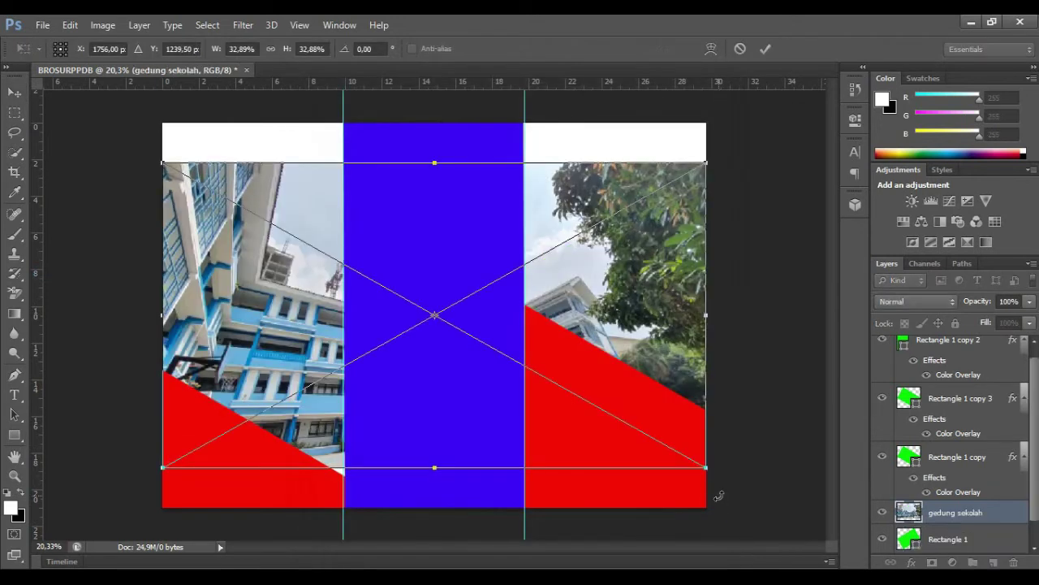
key(Return)
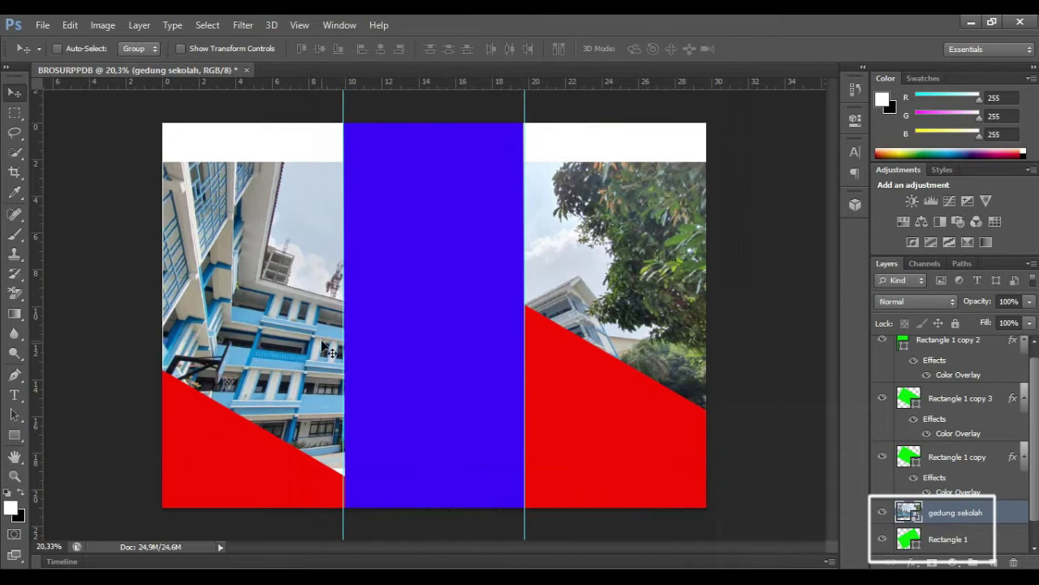
right_click(960, 516)
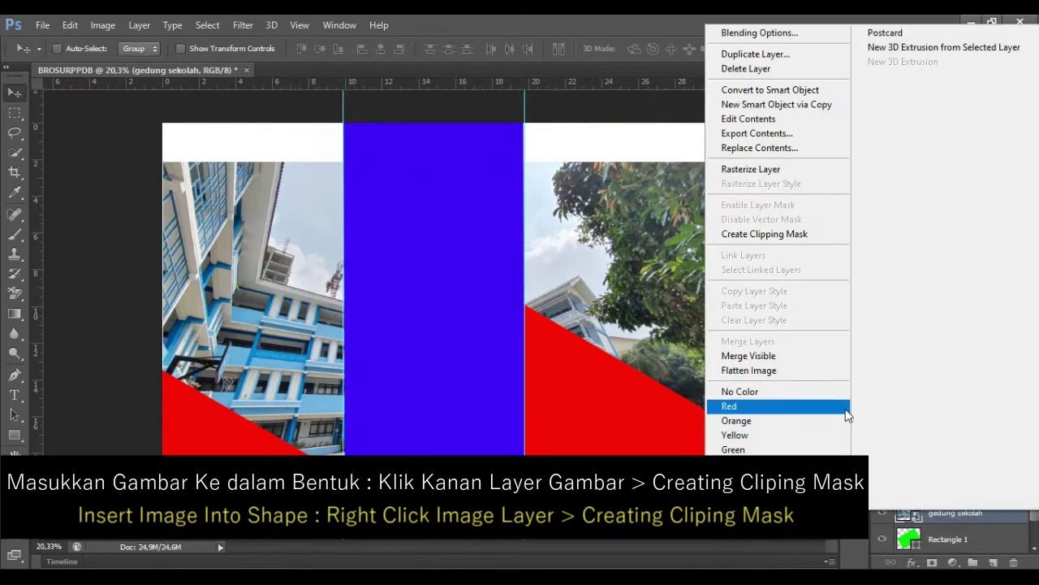
click(755, 234)
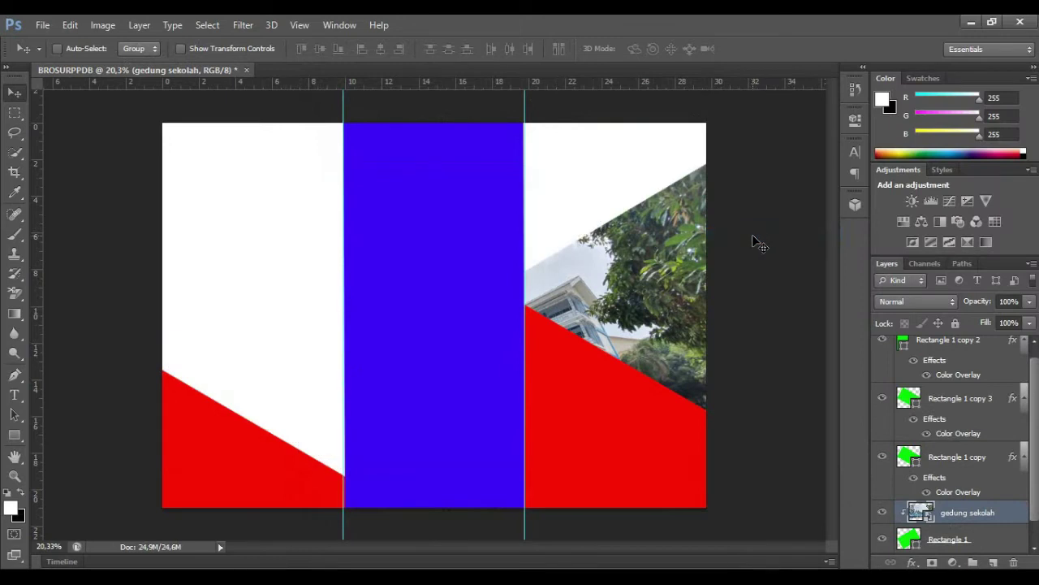
key(ctrl+t)
mouse_move(699, 243)
mouse_down()
mouse_move(683, 302)
mouse_move(722, 274)
mouse_up()
click(765, 49)
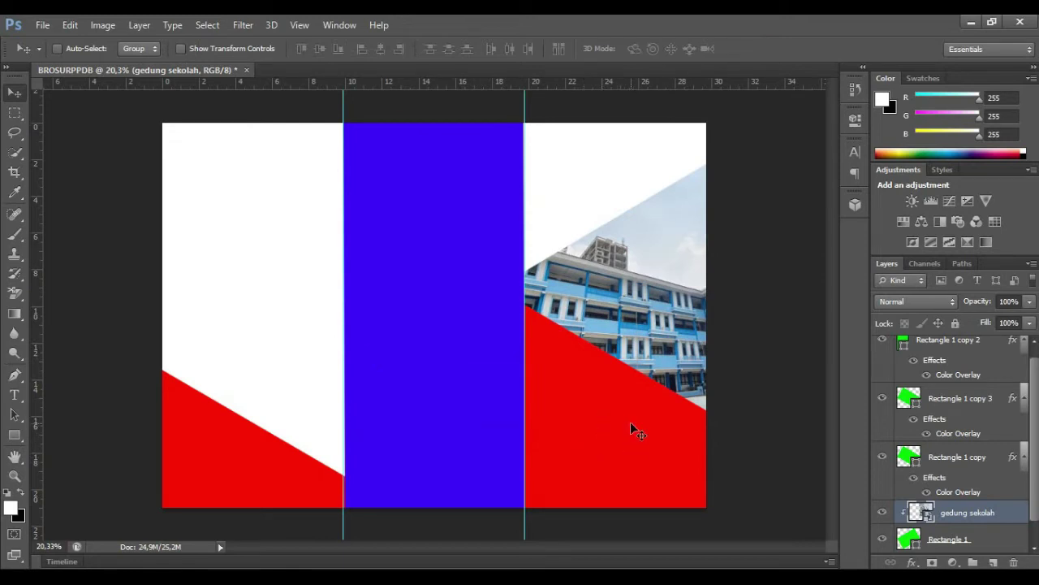
Move Rectangle 1 copy below Rectangle 1 and enlarge the building photo within the shape
click(947, 457)
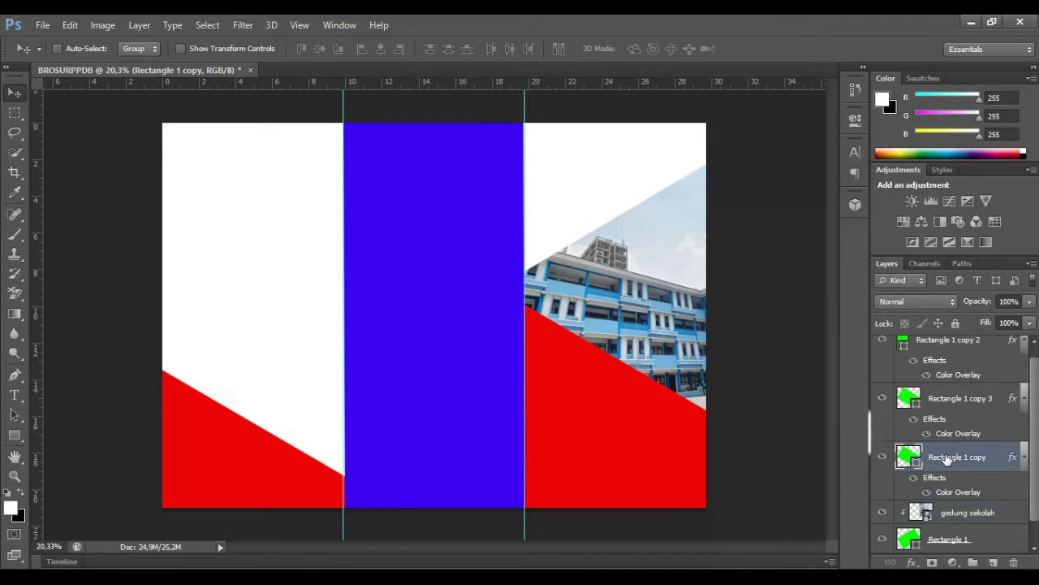
scroll(947, 458, down, 1)
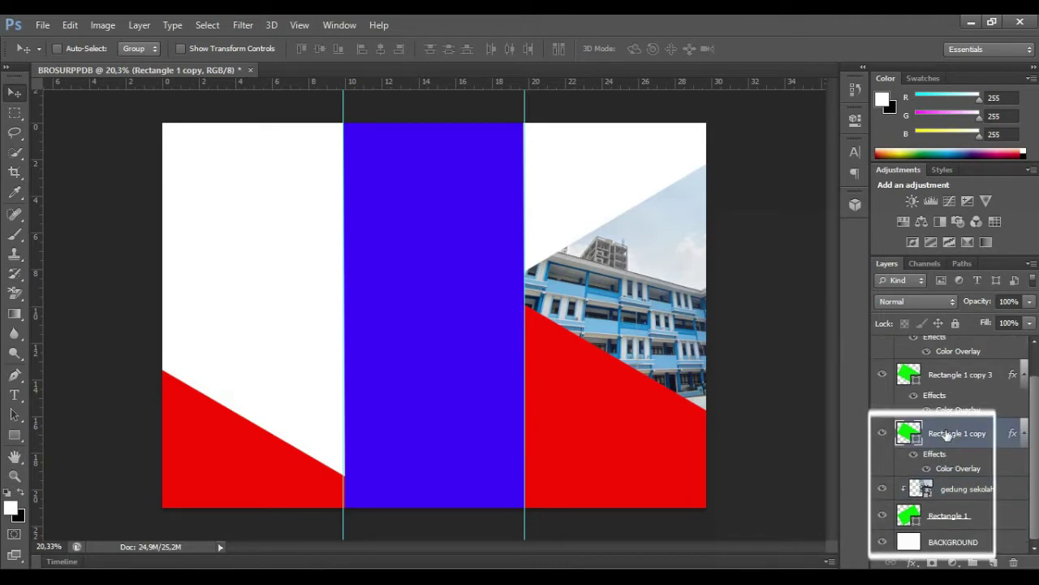
drag(947, 436, 955, 528)
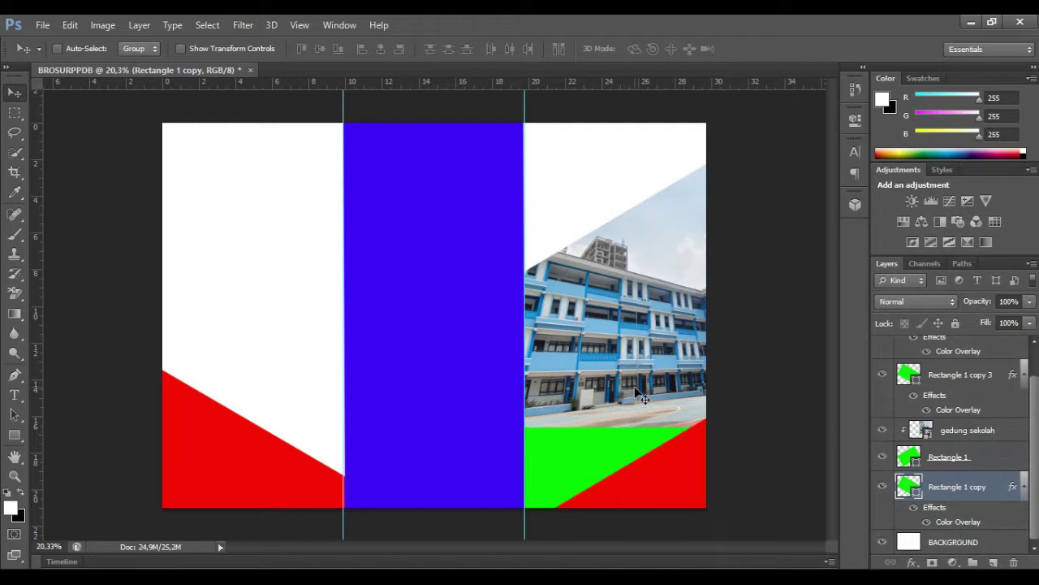
click(969, 431)
key(ctrl+t)
drag(344, 314, 228, 313)
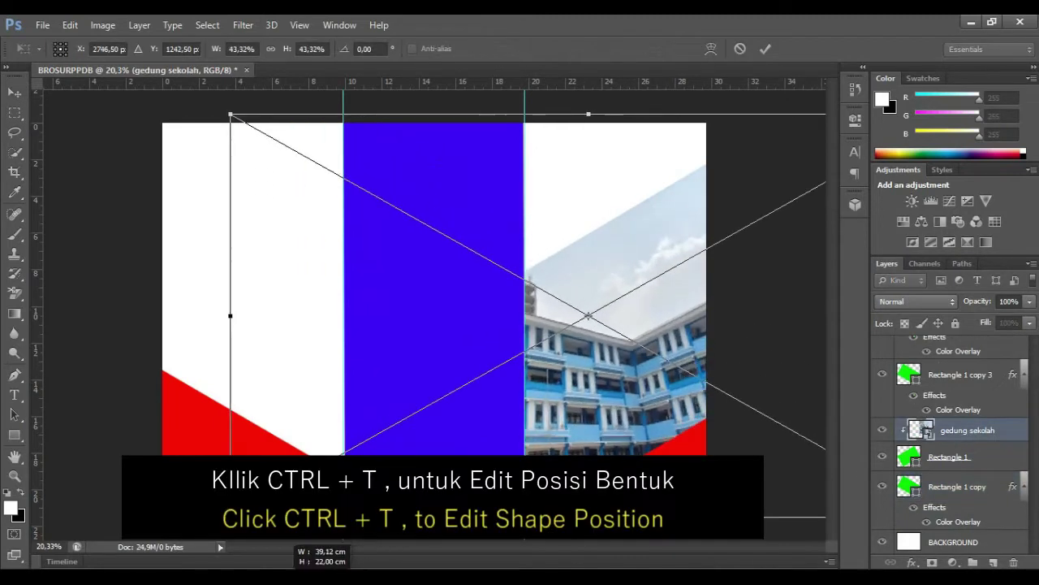
click(767, 48)
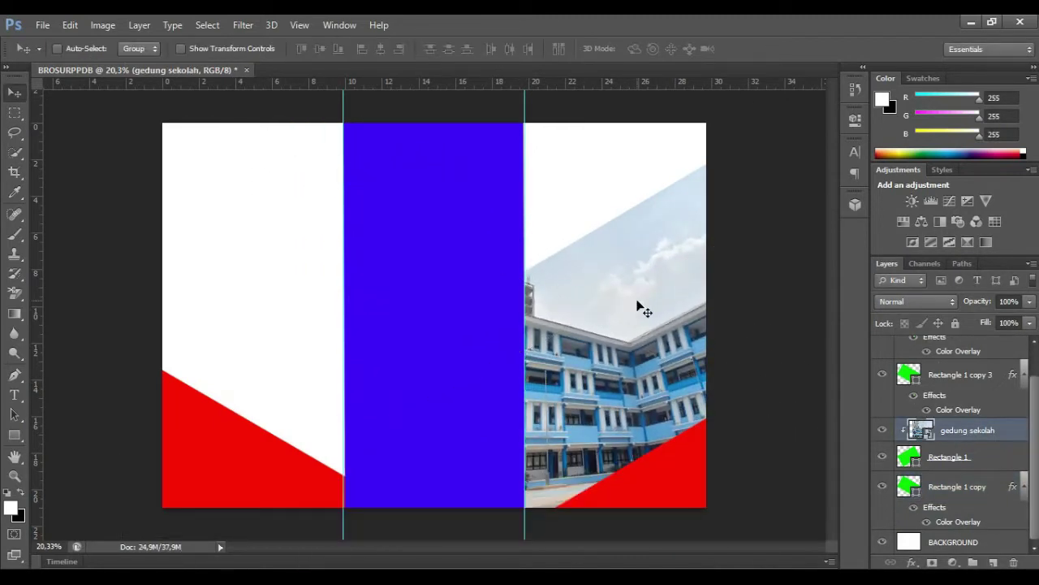
click(958, 486)
right_click(971, 484)
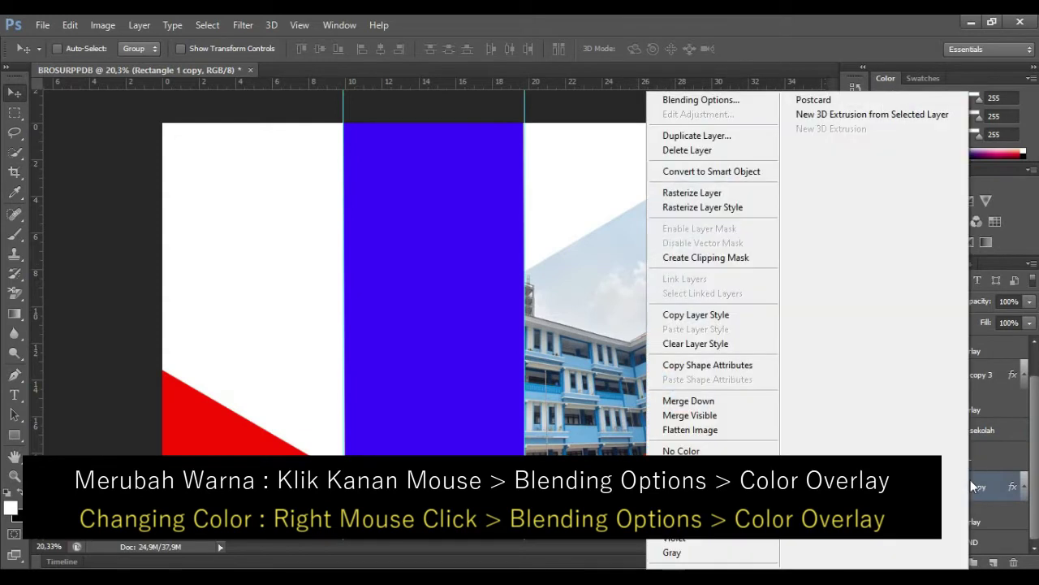
Set Rectangle 1 copy's colour overlay to light blue #72b0dc, sampled from the building photo
click(711, 101)
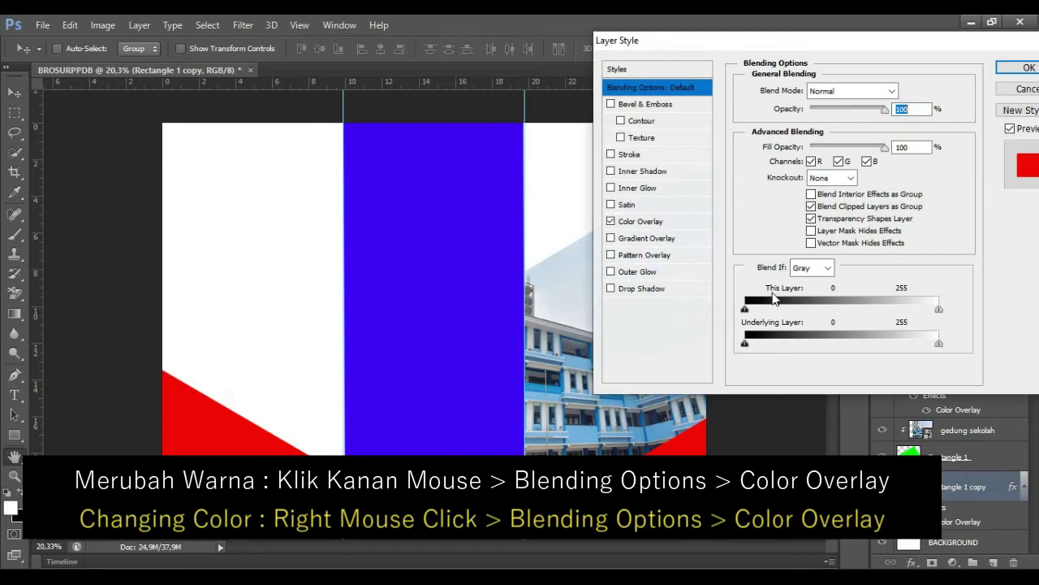
click(656, 223)
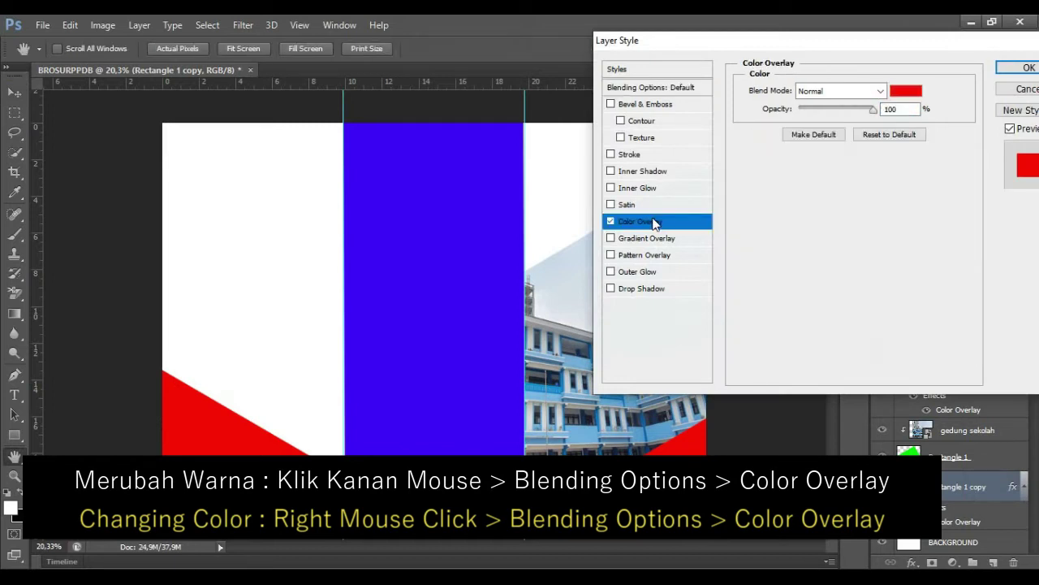
click(916, 94)
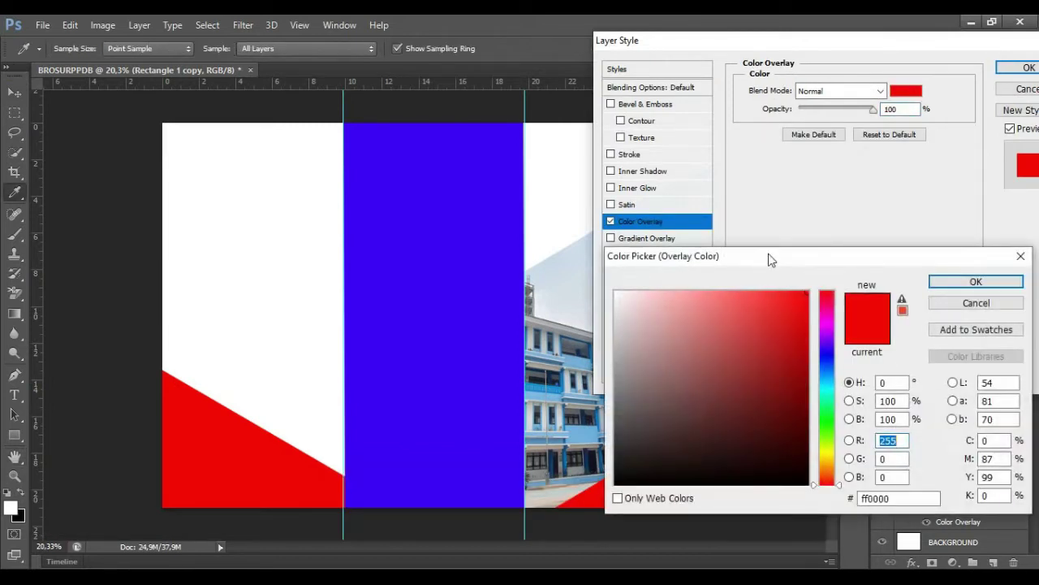
click(581, 435)
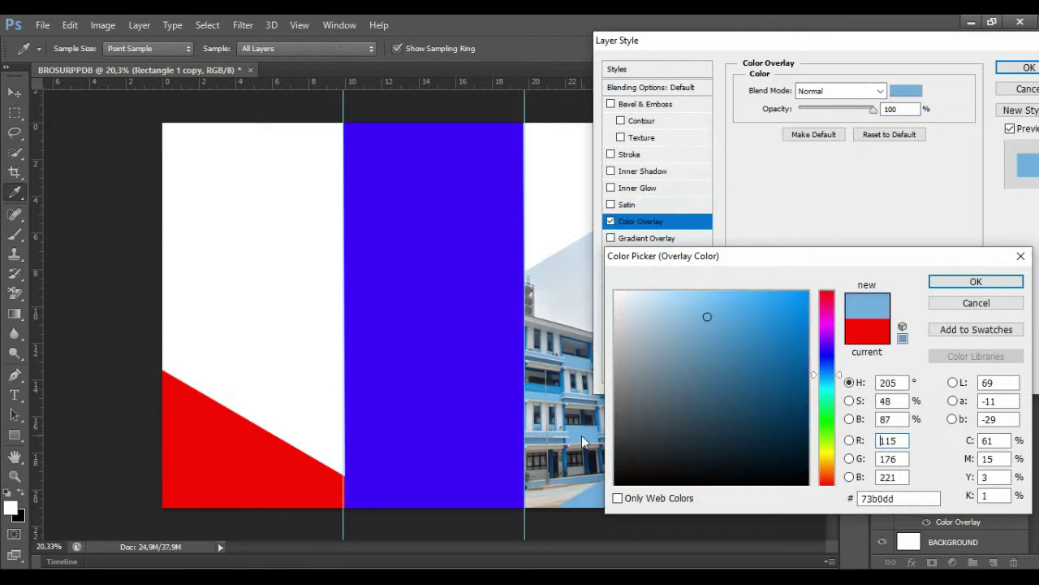
drag(764, 255, 848, 266)
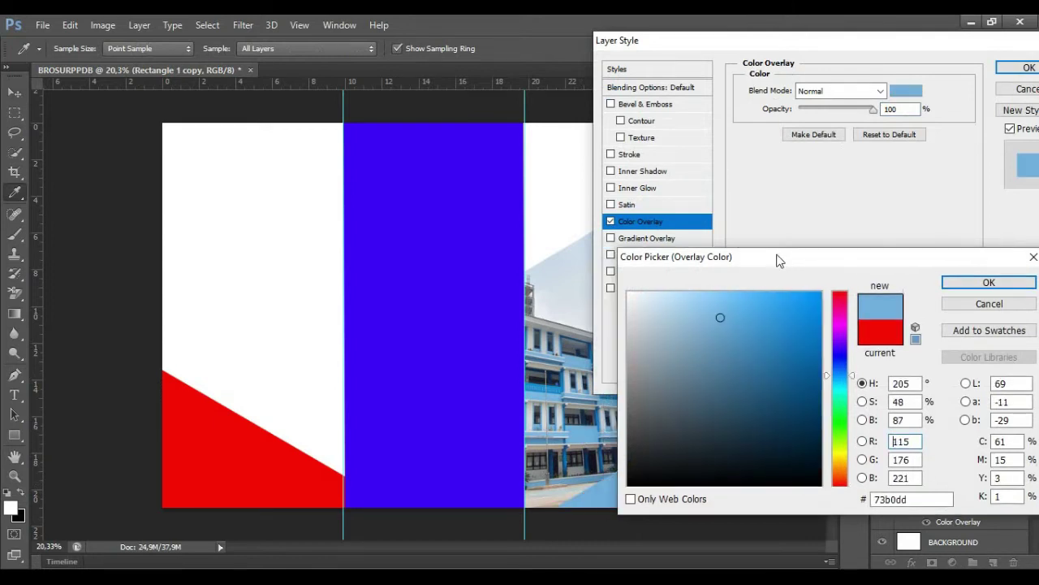
click(1024, 288)
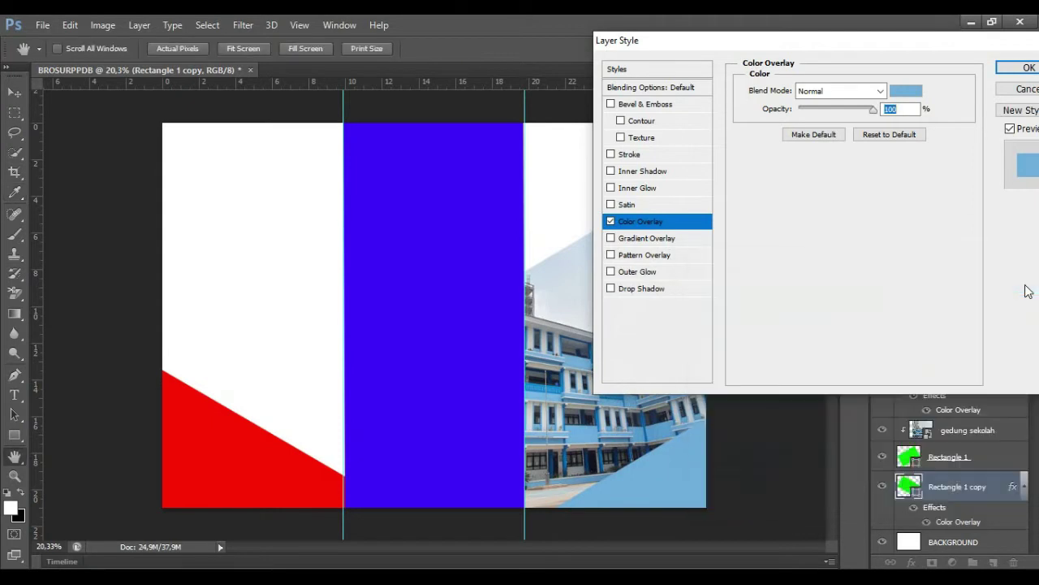
click(1023, 68)
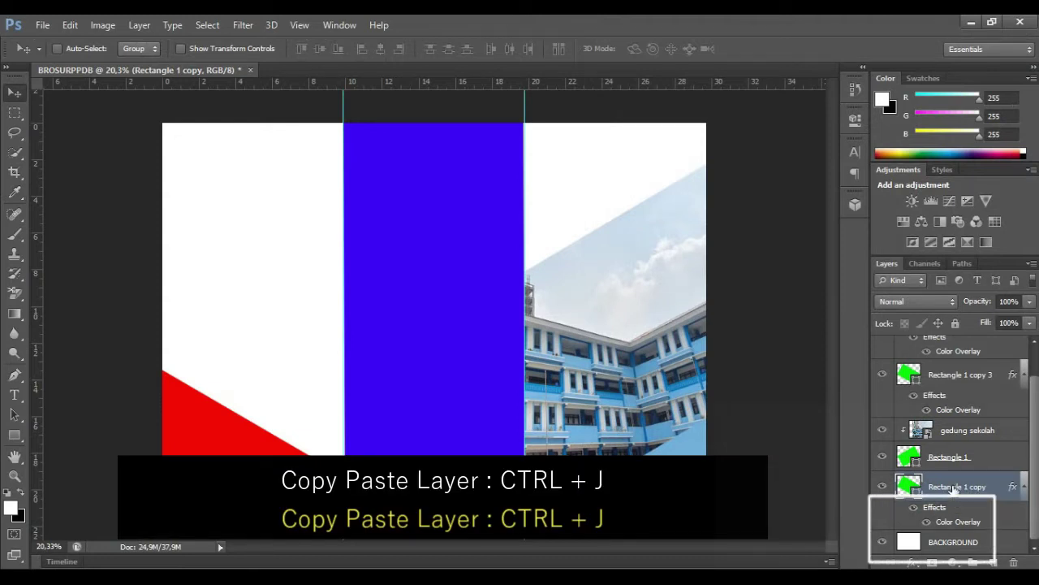
Duplicate the light blue shape, stack it above Rectangle 1 copy 3, and shift it up-left
key(ctrl+j)
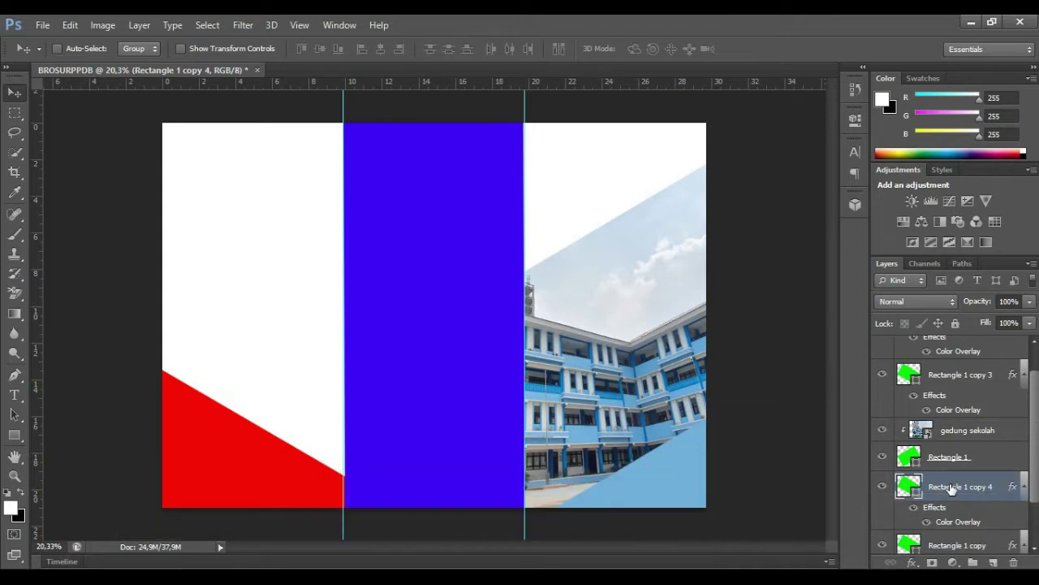
drag(952, 488, 939, 380)
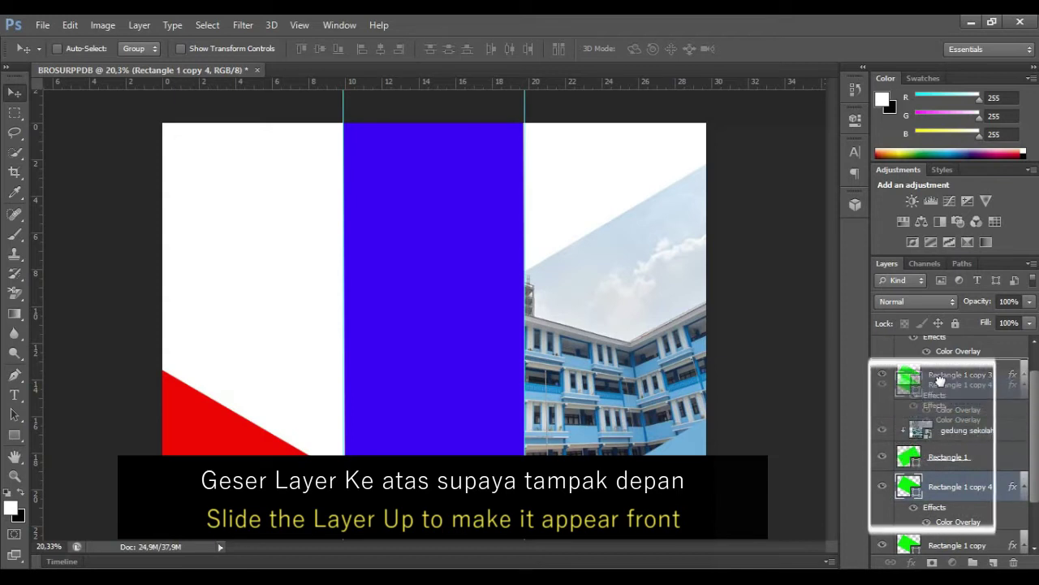
drag(940, 380, 938, 379)
mouse_move(1029, 301)
mouse_down()
mouse_move(1013, 323)
mouse_move(992, 321)
mouse_up()
key(ctrl+t)
drag(608, 403, 544, 371)
click(765, 47)
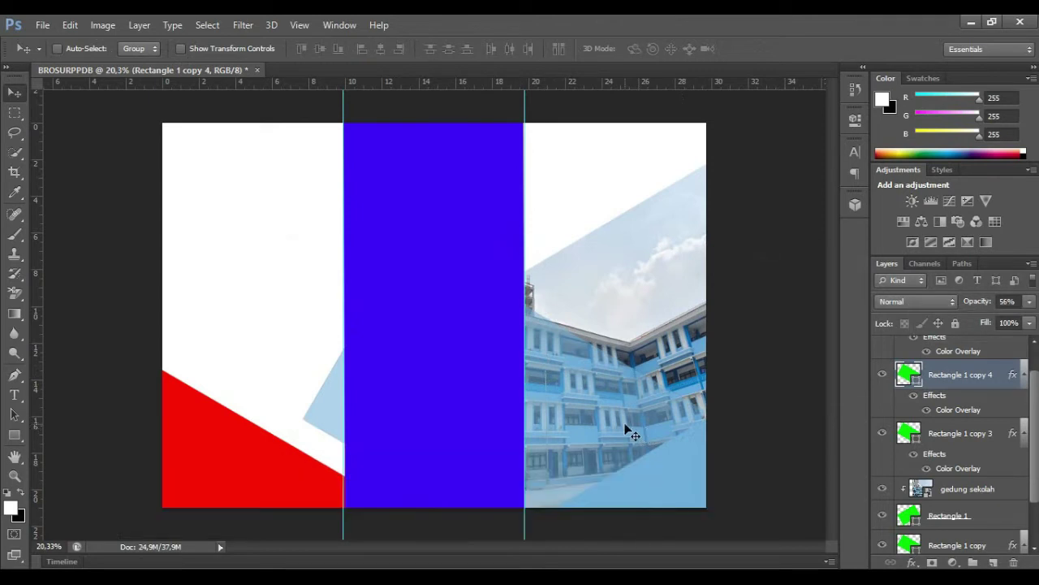
key(ctrl+t)
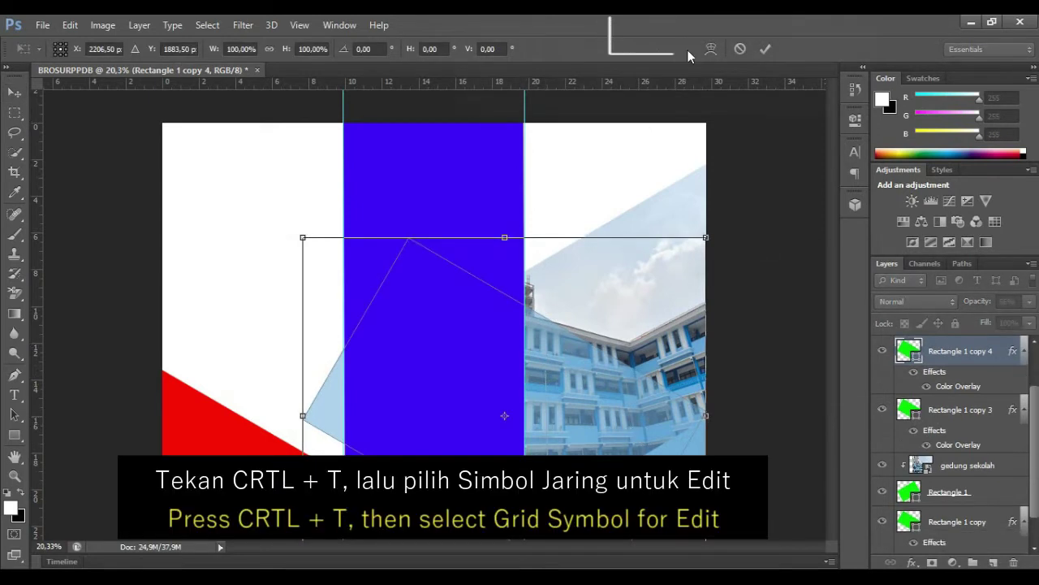
Warp the translucent copy into a curved sweep by dragging its corners and edges
click(710, 49)
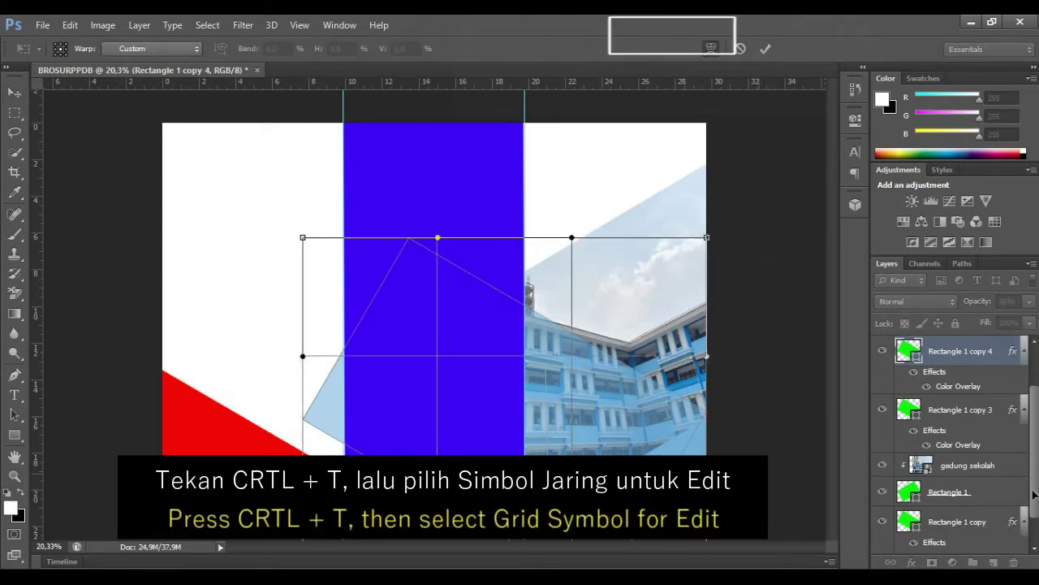
drag(302, 474, 357, 474)
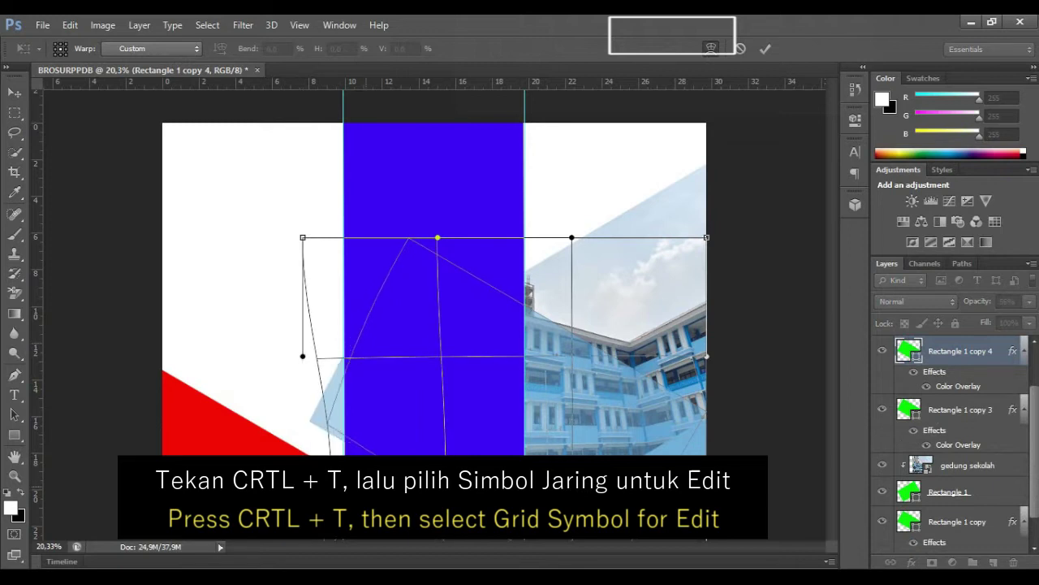
scroll(434, 314, down, 3)
drag(622, 506, 503, 447)
drag(622, 262, 758, 332)
drag(622, 424, 622, 430)
click(764, 50)
Recolour the warped shape's colour overlay to dark blue #053d65
right_click(978, 374)
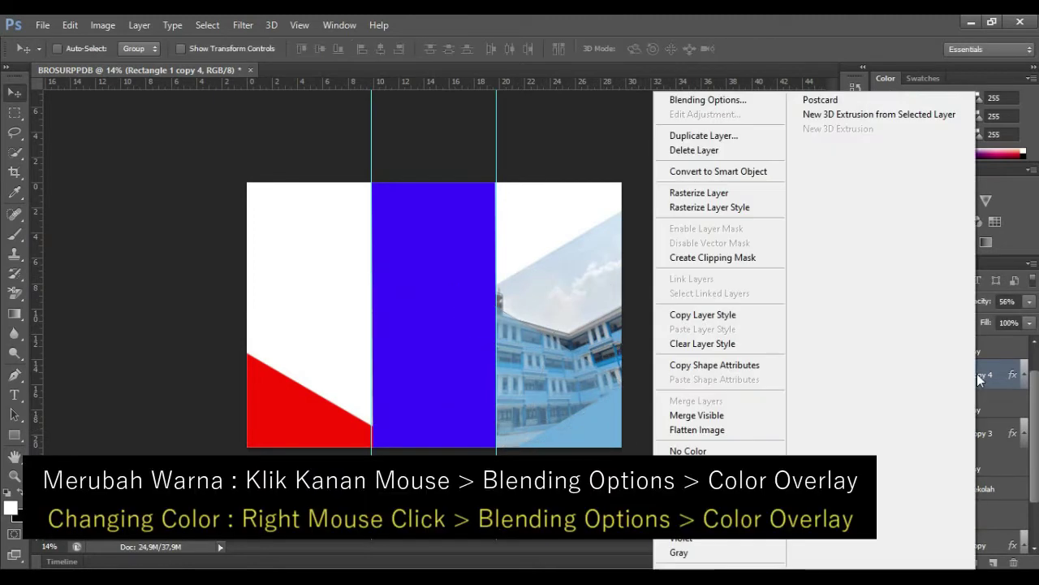
click(698, 100)
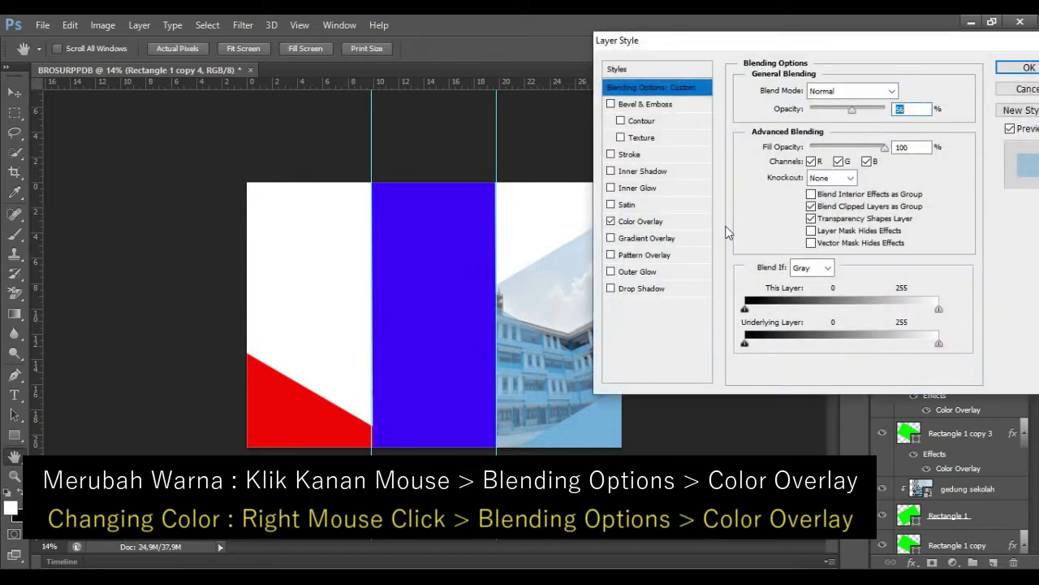
click(641, 222)
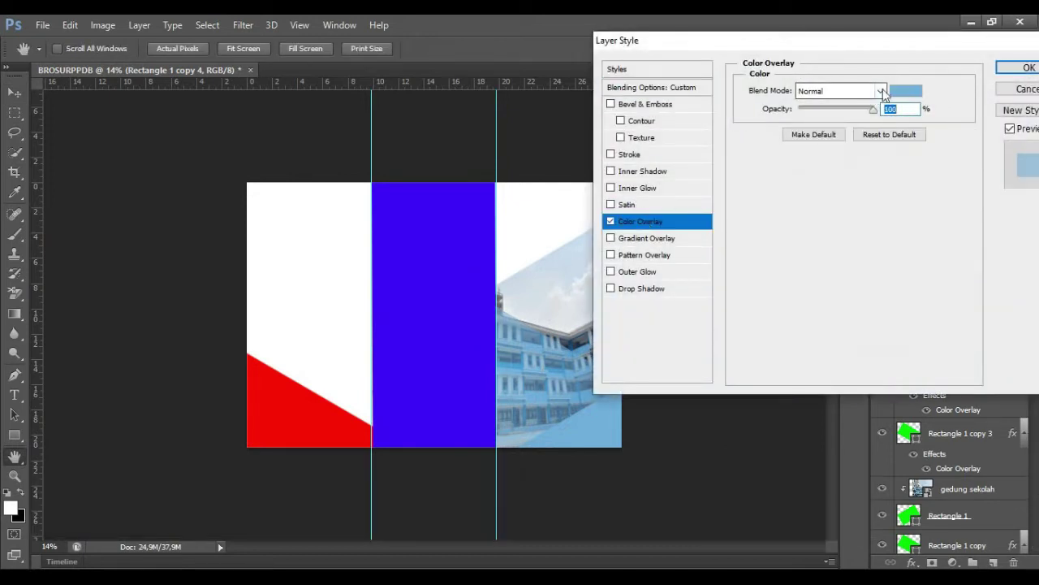
click(903, 93)
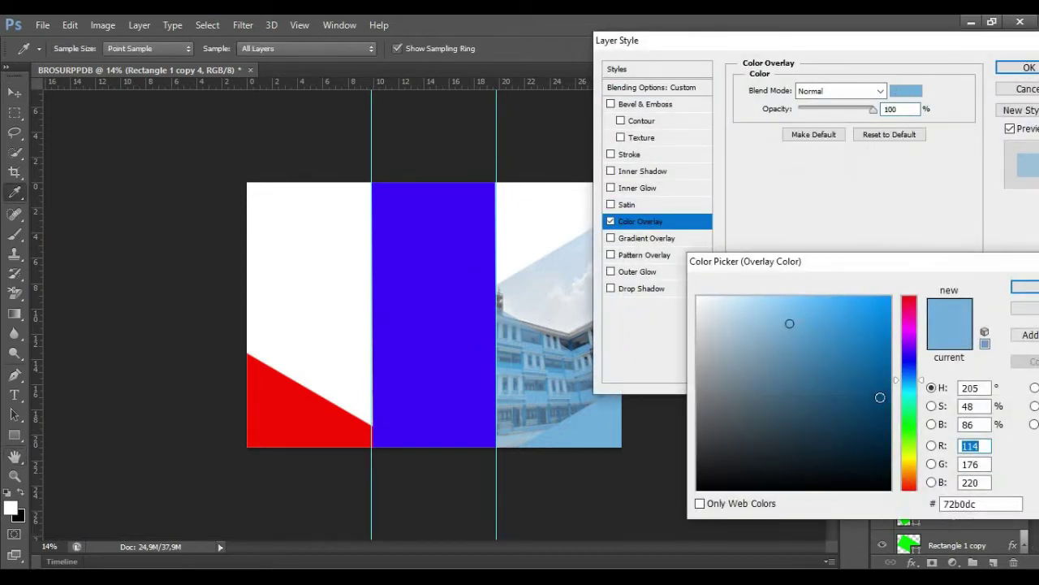
click(880, 414)
click(1024, 287)
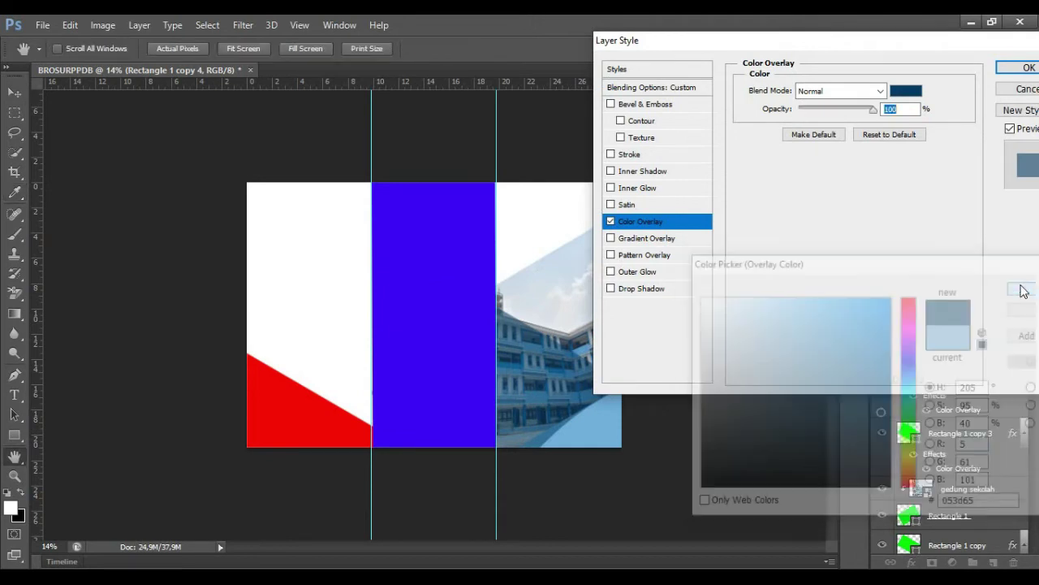
click(1025, 68)
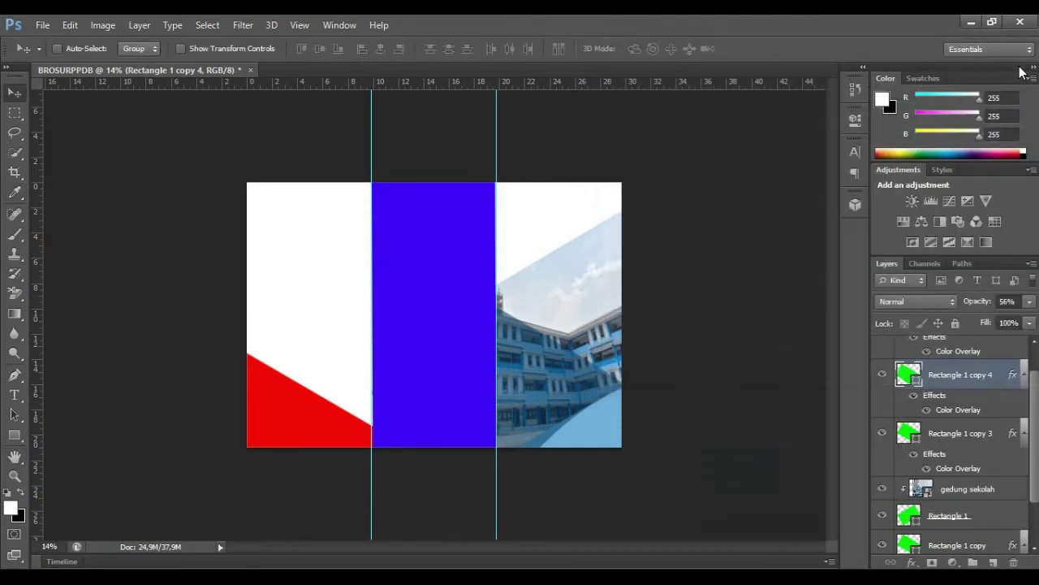
key(ctrl+0)
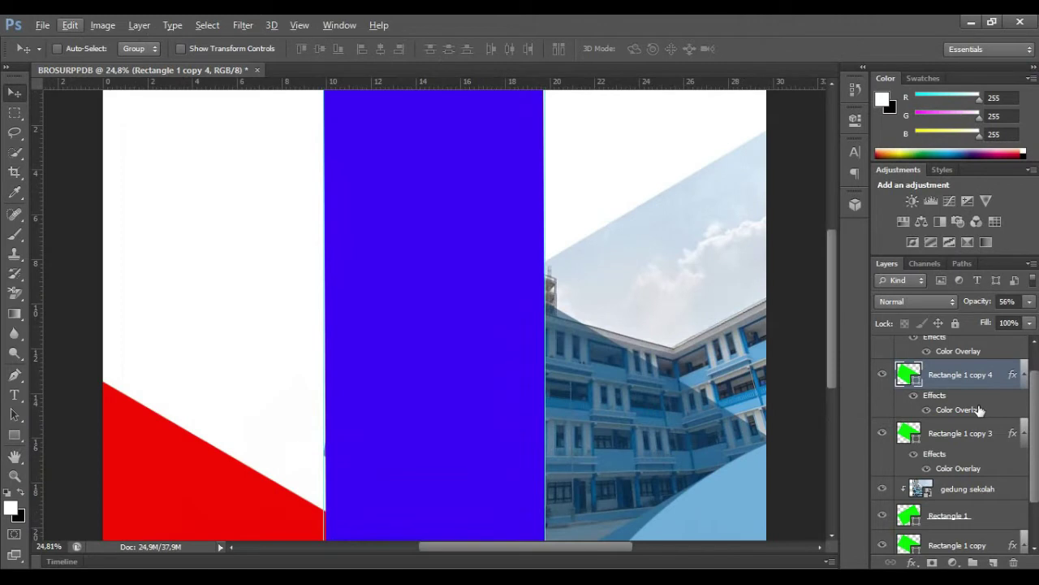
Add 'Menerima Pendaftaran Siswa Baru' as black Arial 12 pt text atop the right panel
scroll(980, 411, up, 1)
click(960, 349)
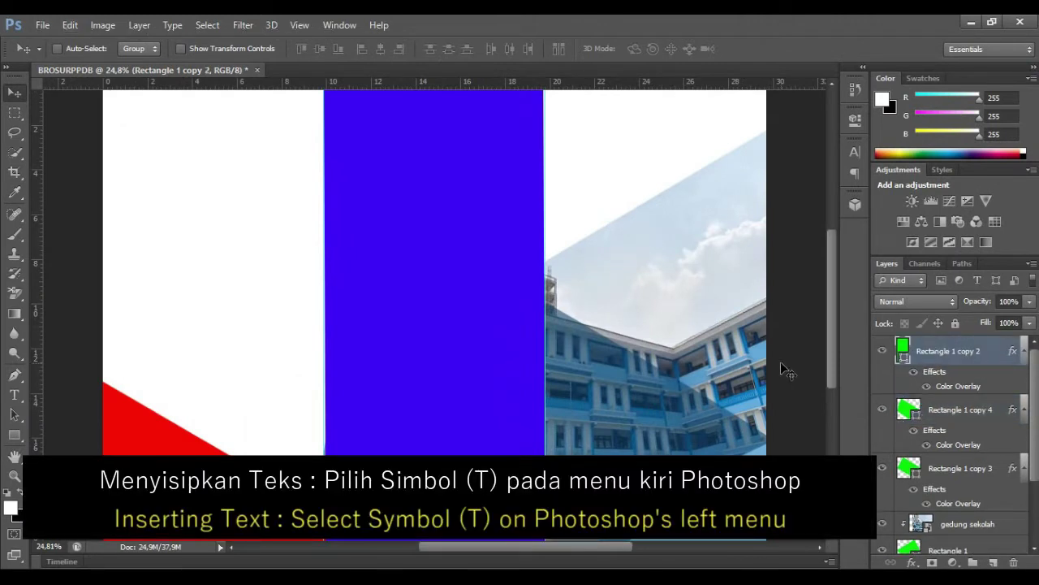
click(14, 397)
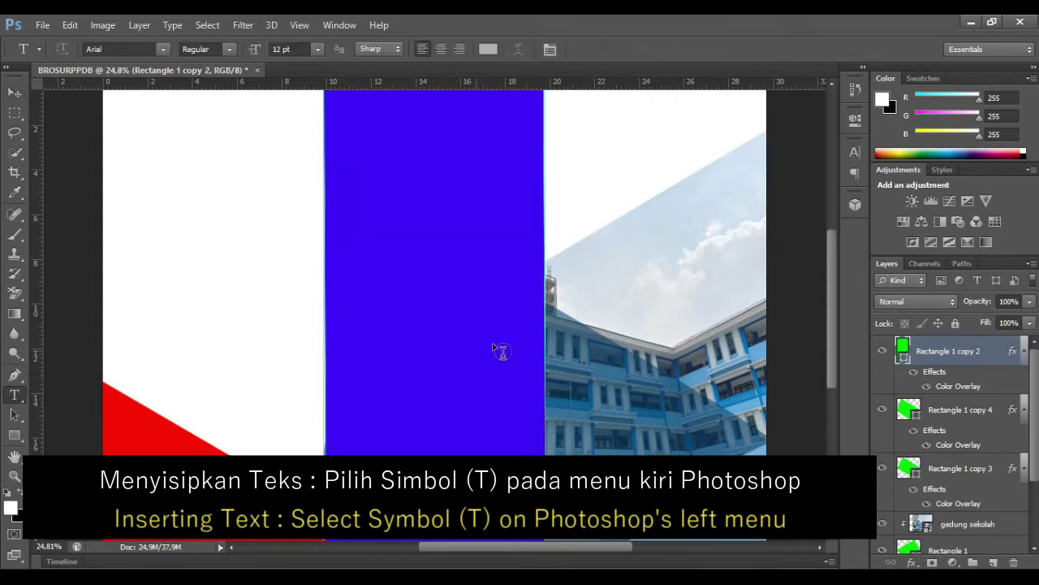
click(580, 180)
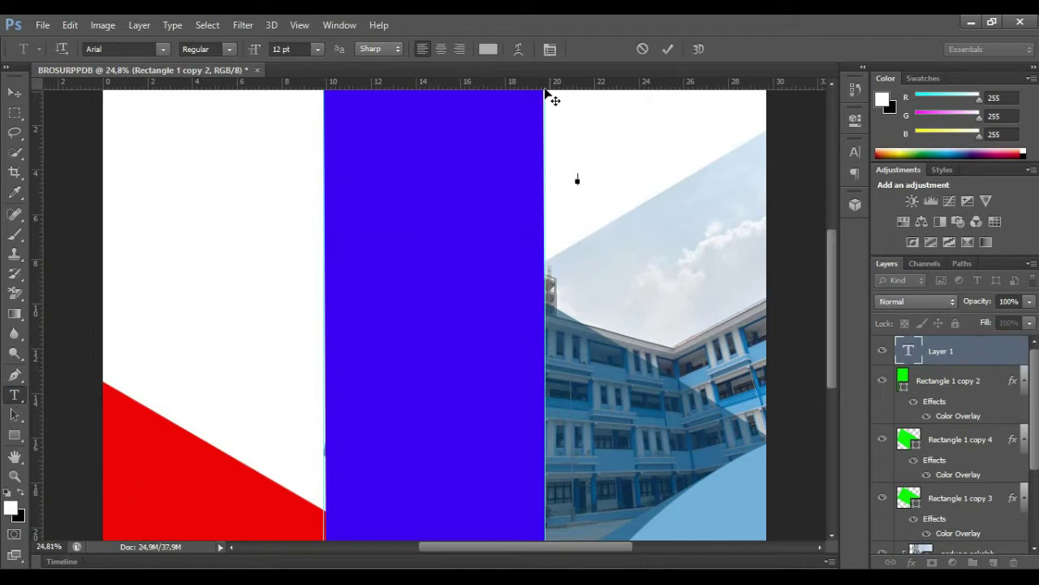
click(487, 50)
text(Menerima)
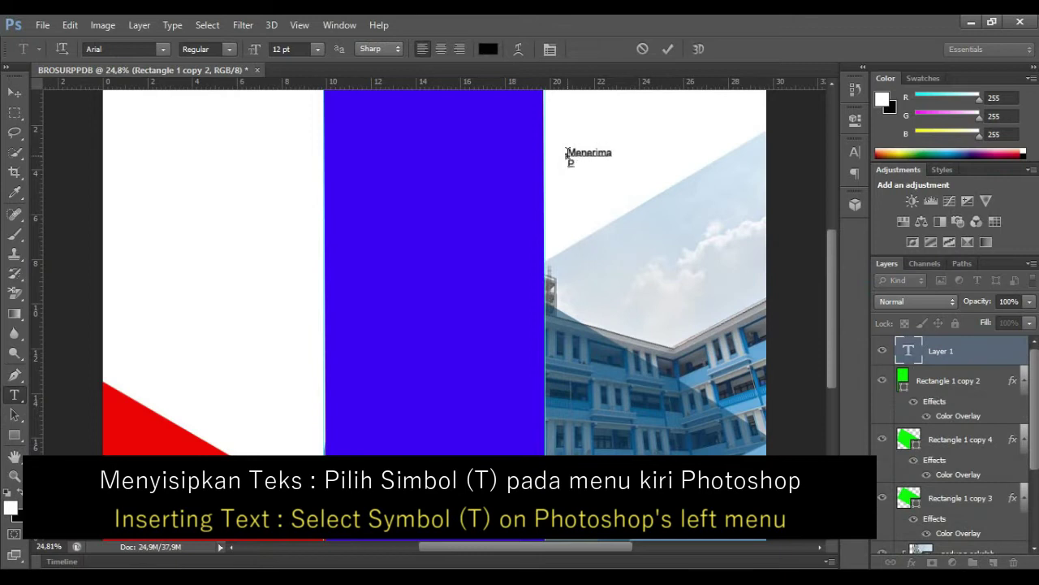
text(endaftaran Siswa Baru)
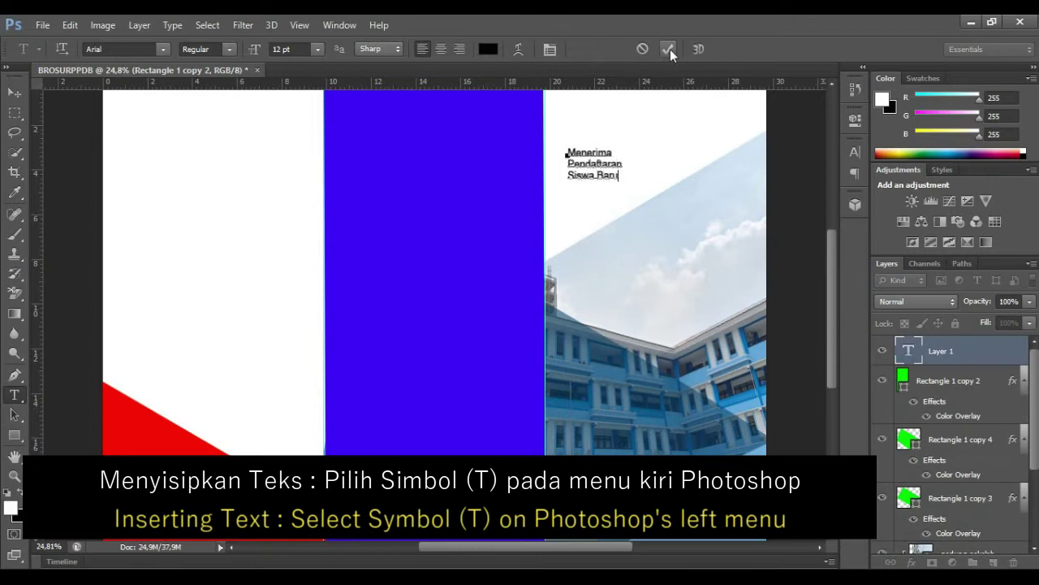
click(667, 48)
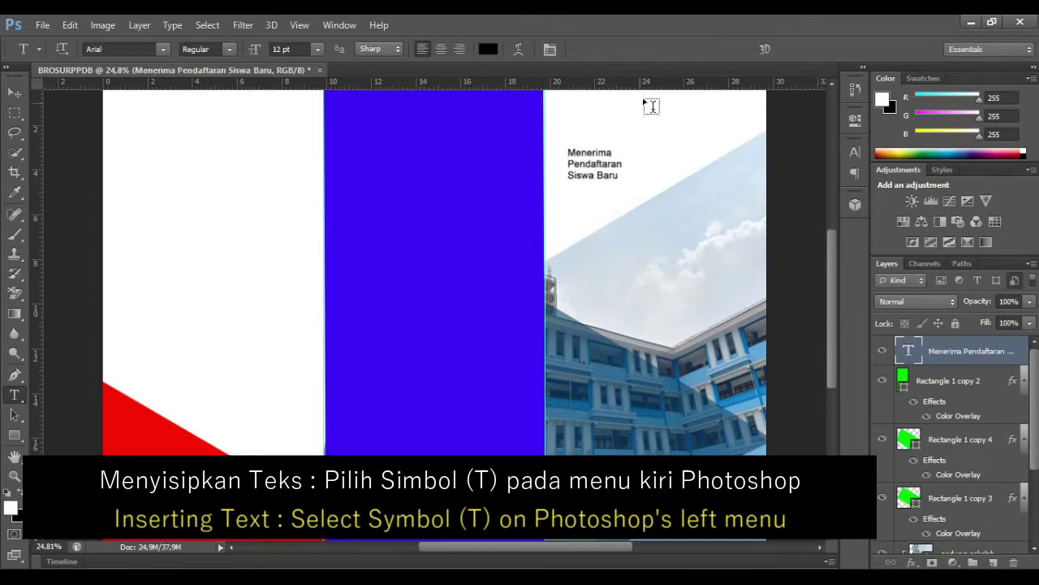
click(9, 95)
Move the headline down onto the building photo and colour it white
drag(597, 239, 613, 438)
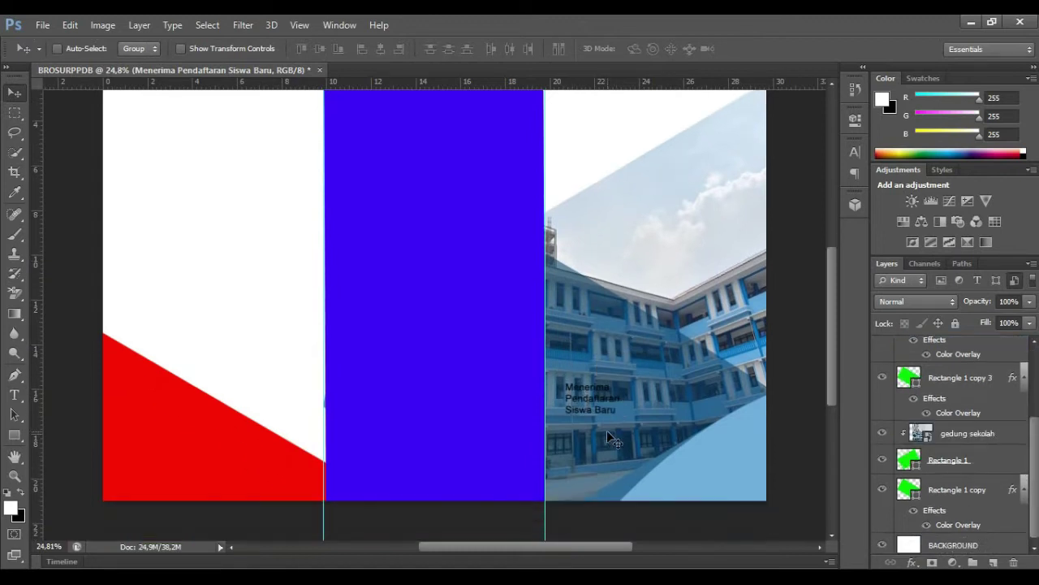
key(t)
drag(566, 387, 619, 413)
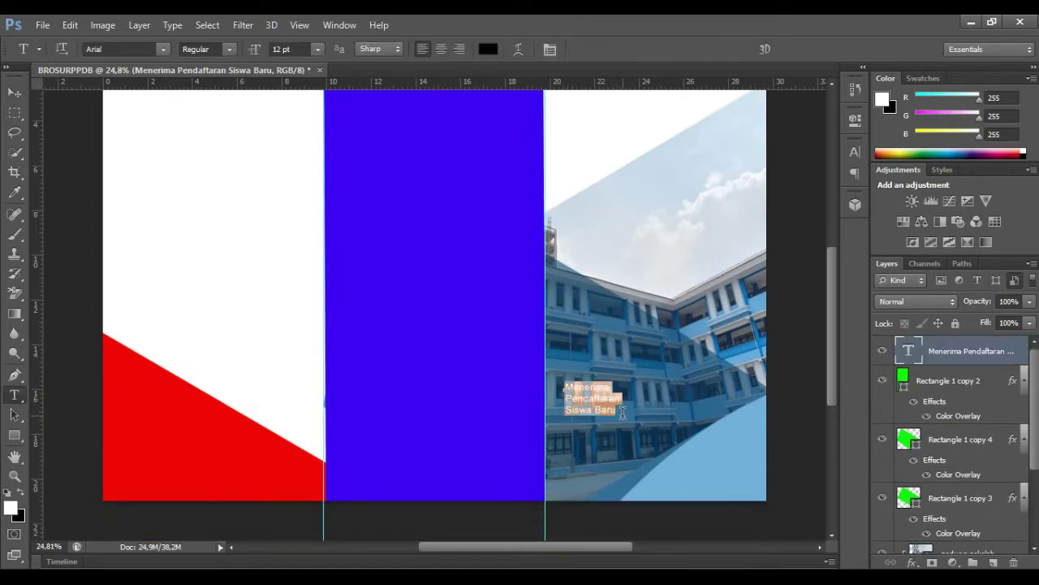
click(490, 49)
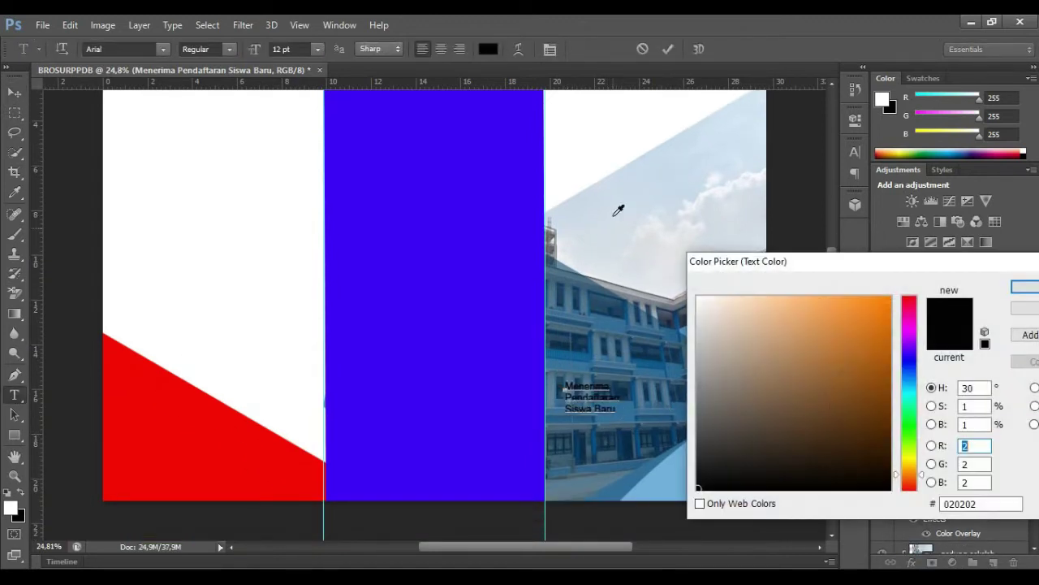
click(699, 297)
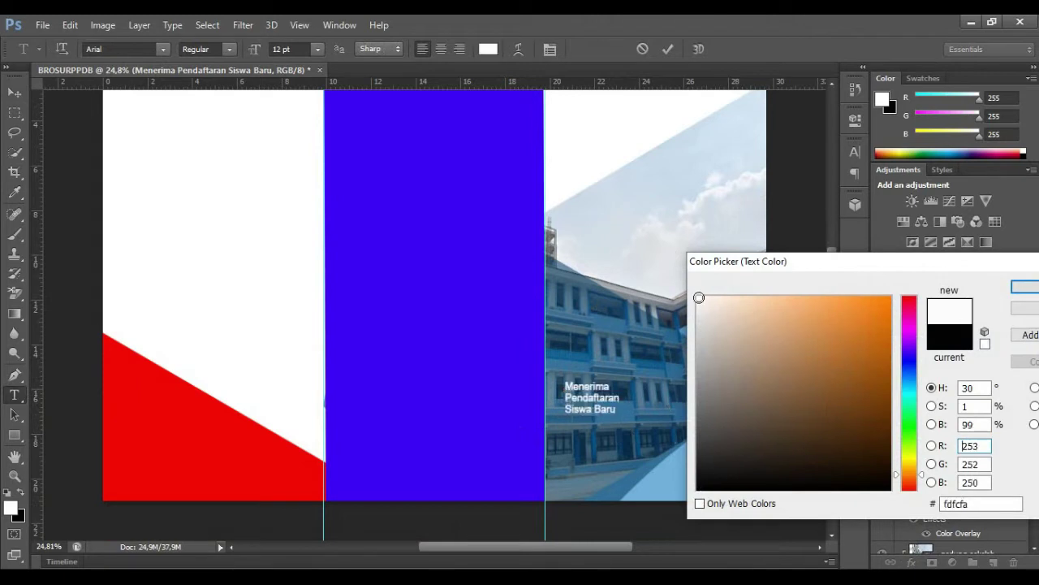
click(1028, 289)
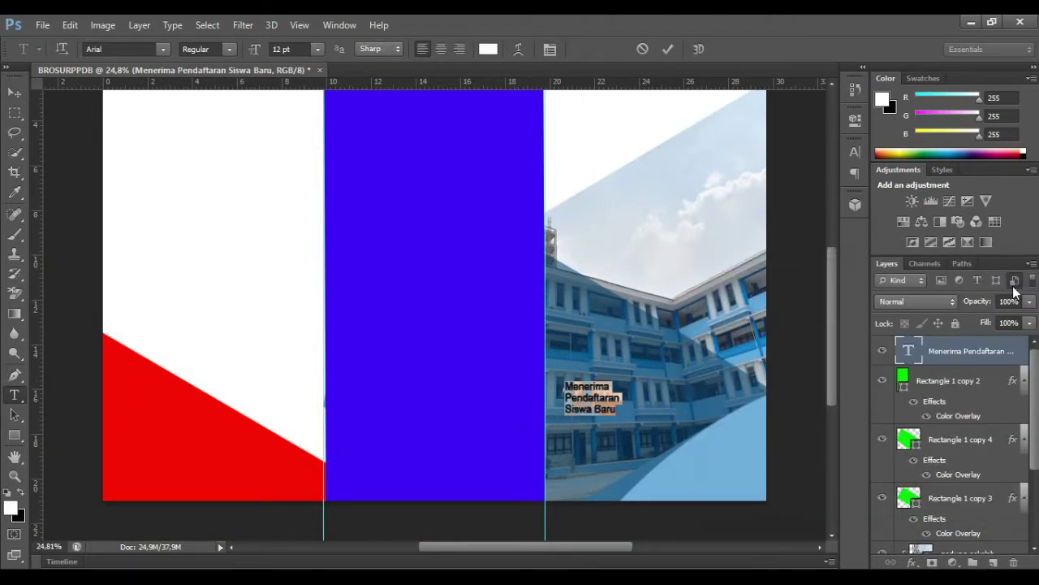
Set the headline size to 30 pt and change its font
click(319, 49)
click(306, 257)
click(318, 48)
click(311, 241)
click(164, 49)
scroll(160, 124, down, 5)
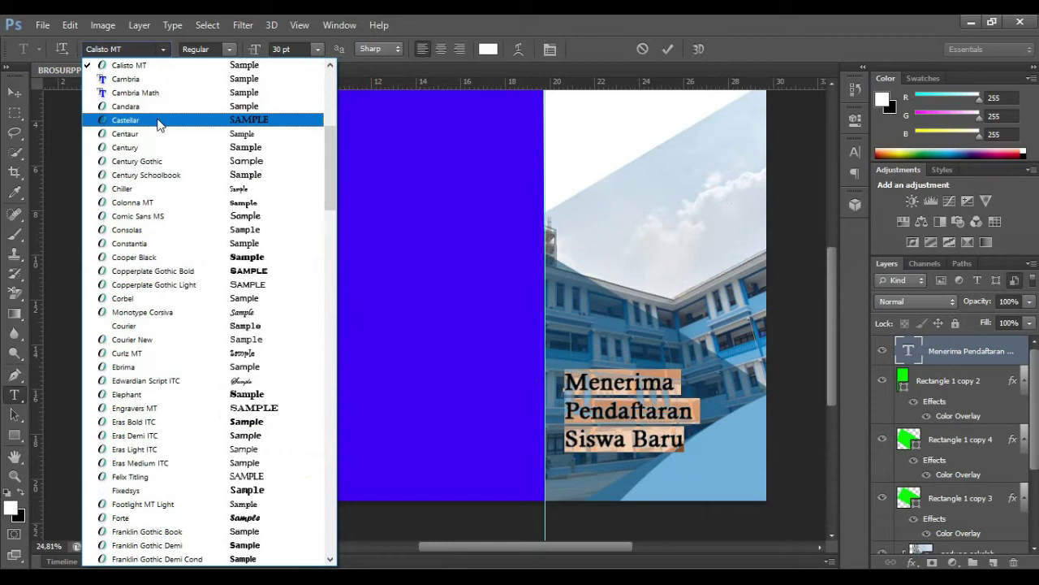
click(161, 167)
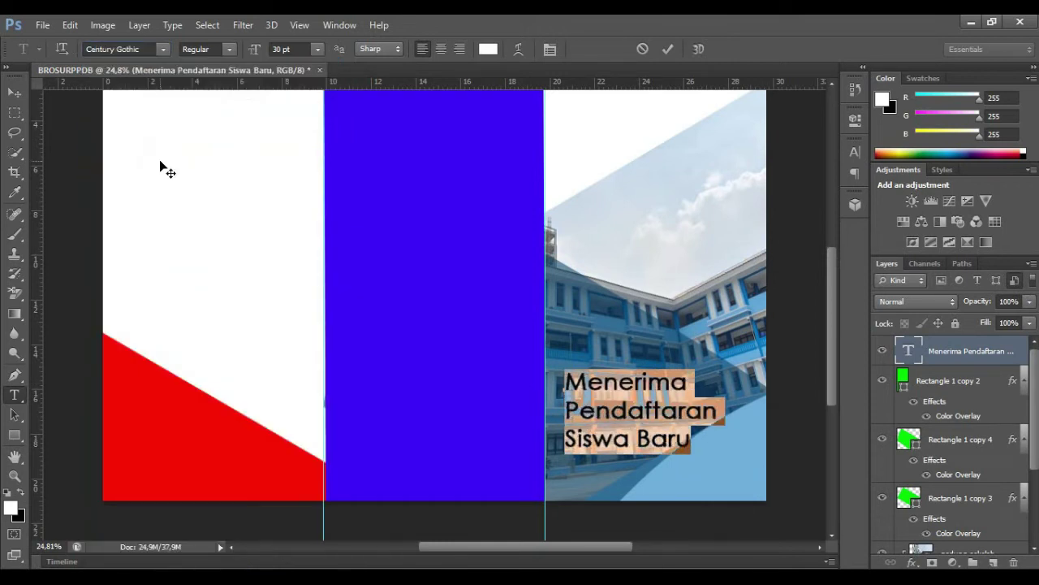
Replace 'Siswa' with 'Peserta Didik' in the headline's last line
drag(626, 410, 616, 392)
double_click(581, 422)
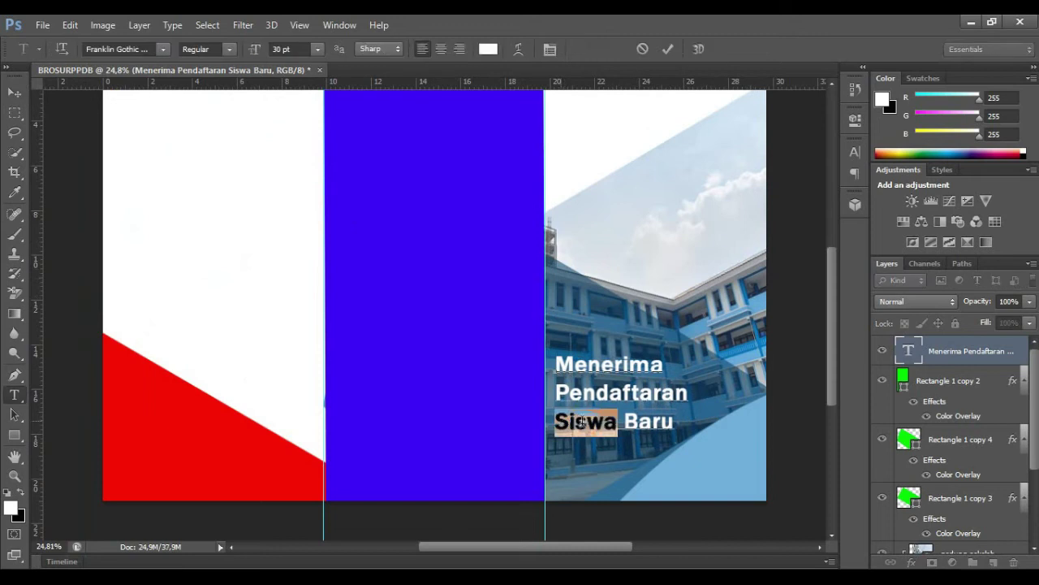
text(Peserta Didik)
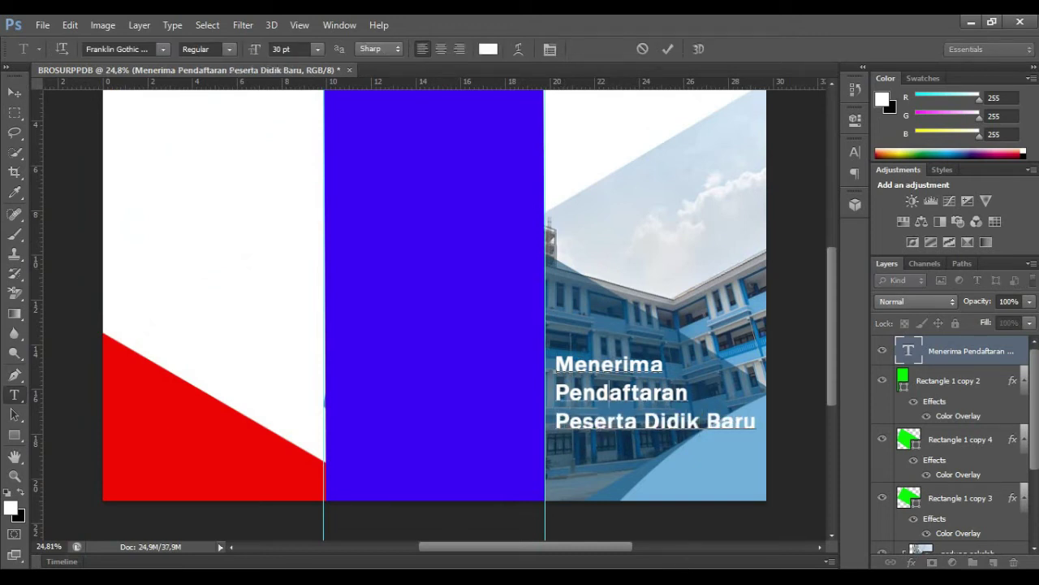
click(956, 351)
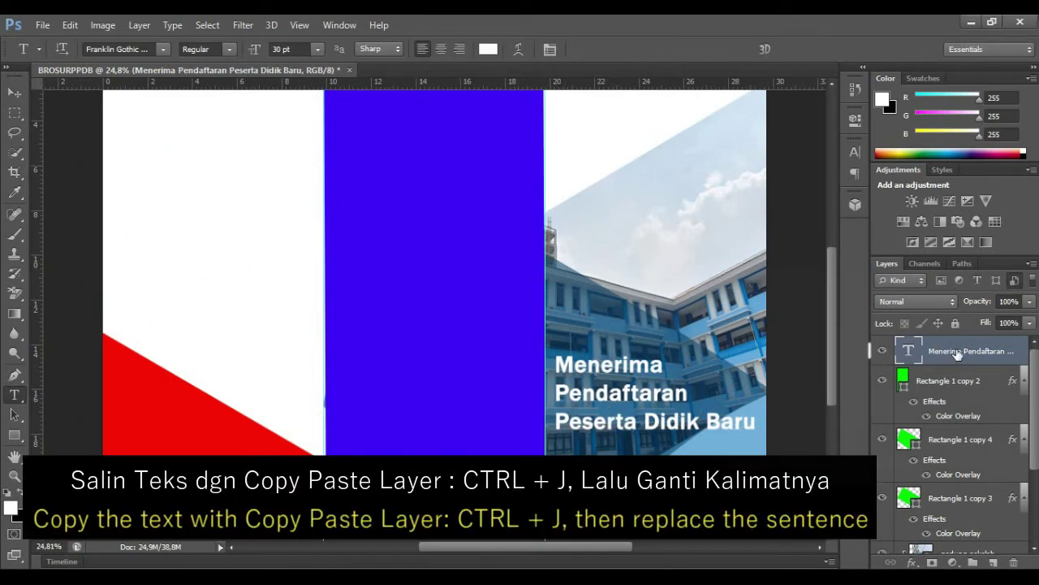
Duplicate the headline text layer and move the copy above the original
drag(958, 355, 926, 341)
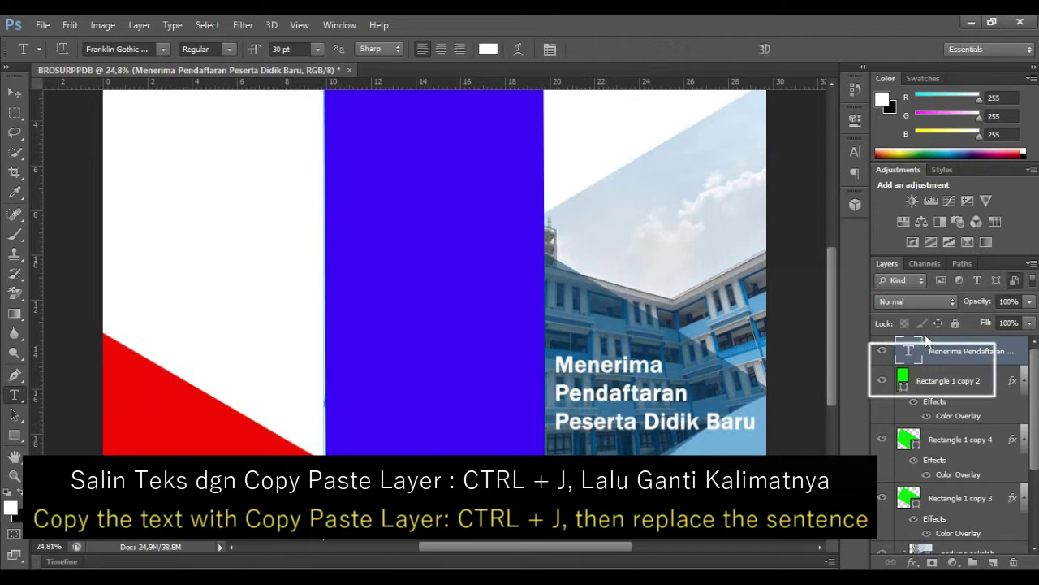
key(ctrl+j)
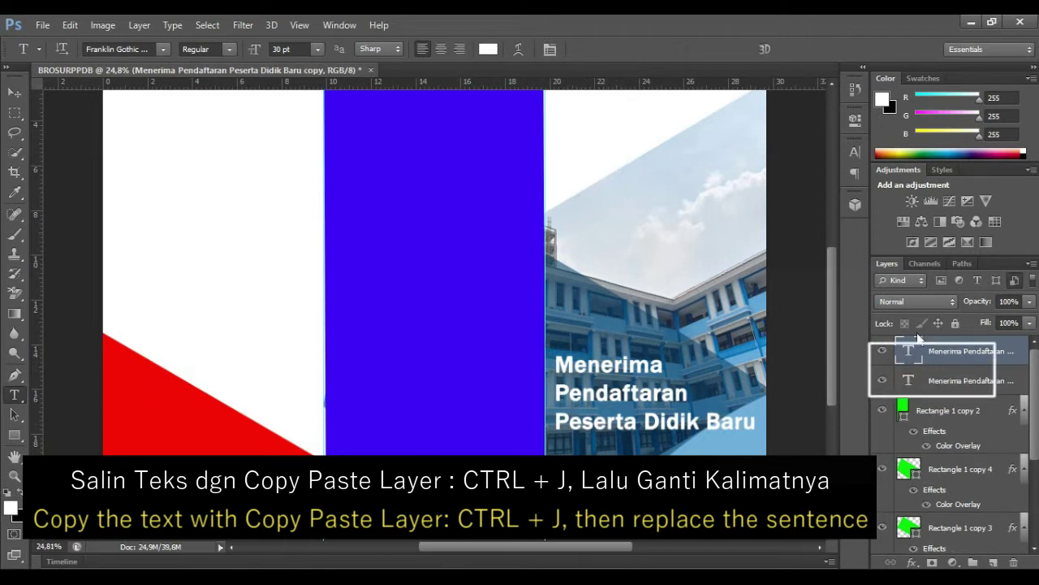
drag(918, 337, 490, 352)
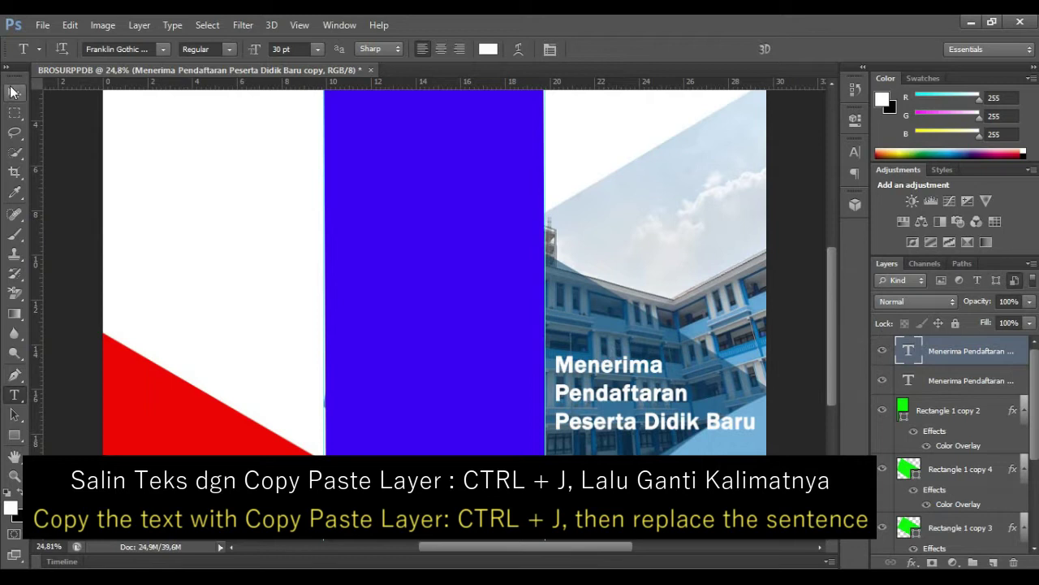
click(12, 92)
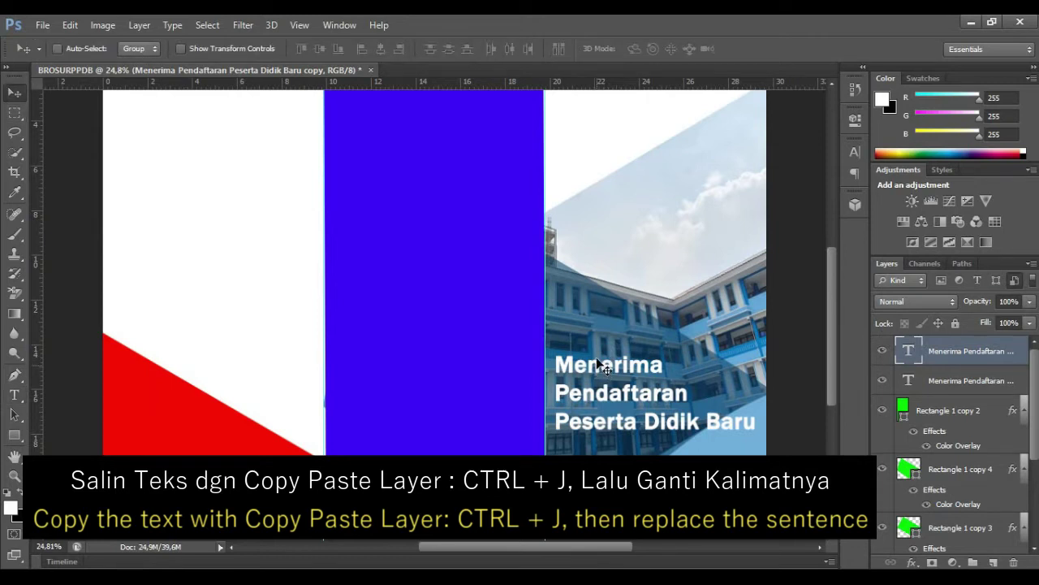
drag(599, 299, 568, 289)
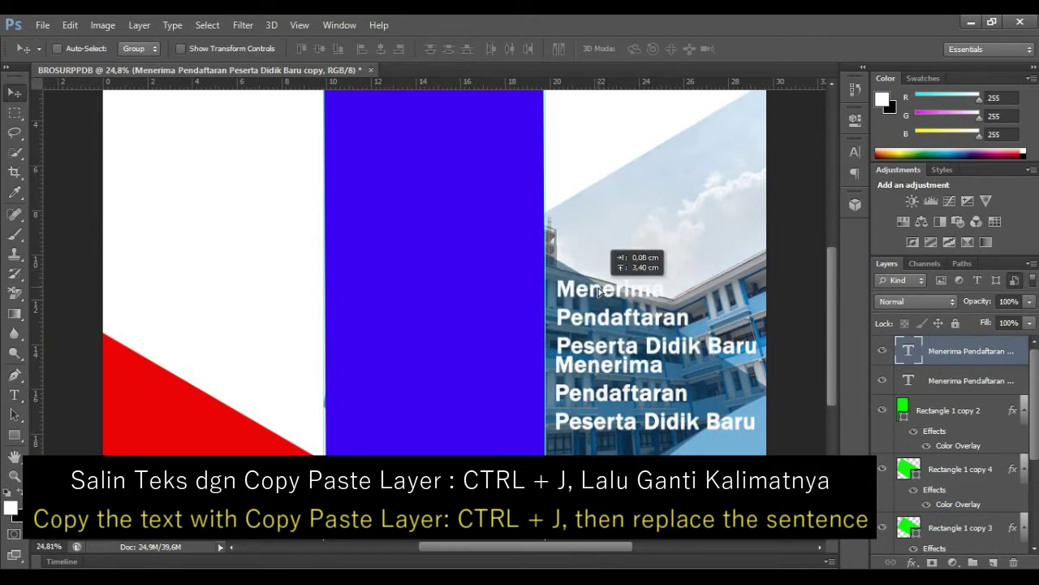
Retype the copy as 'TA. 2023 - 2024' and move it below the headline
click(15, 395)
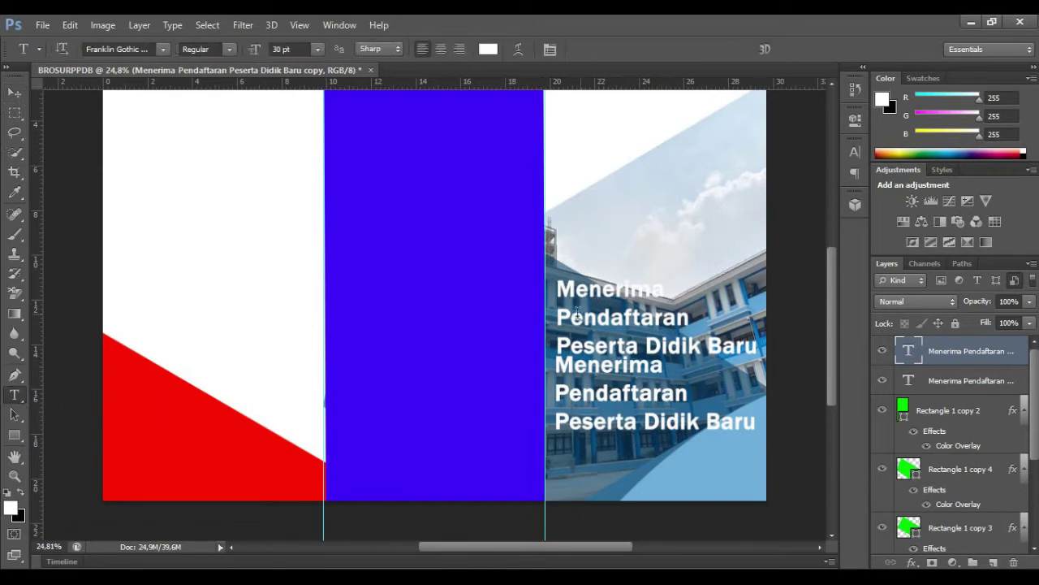
click(560, 289)
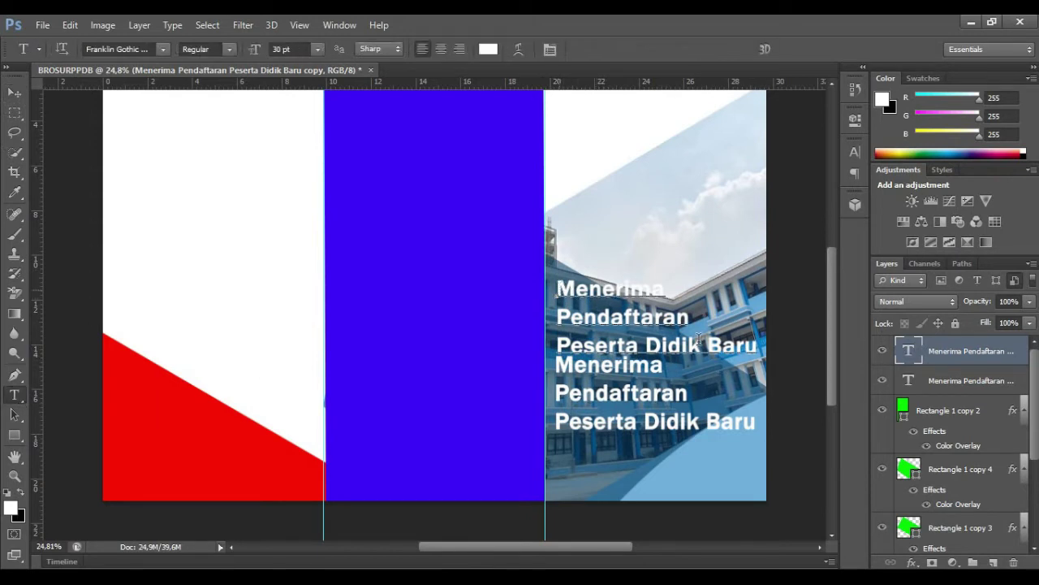
drag(698, 339, 743, 348)
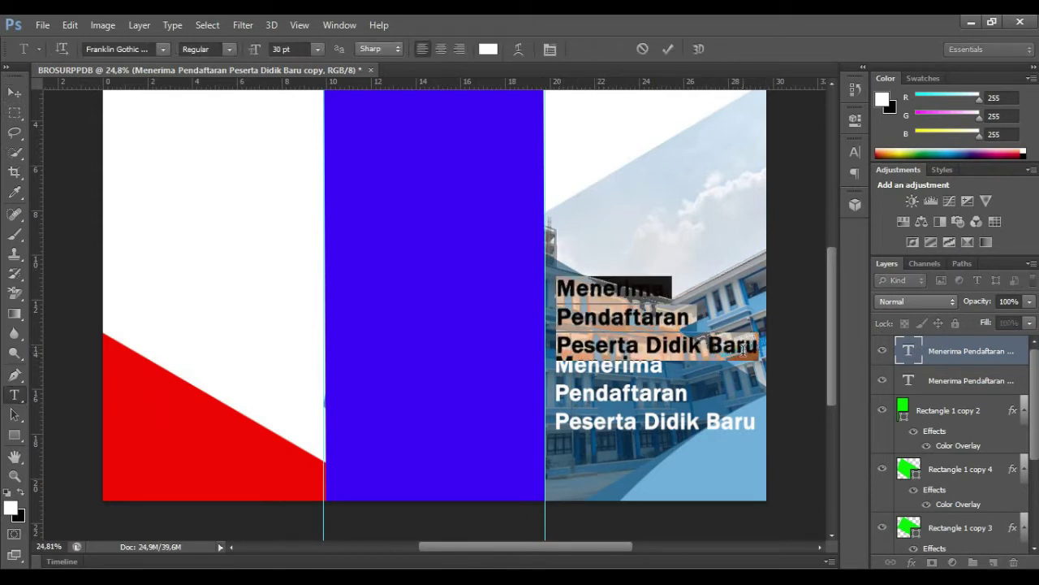
text(TA. 2023 - 2024)
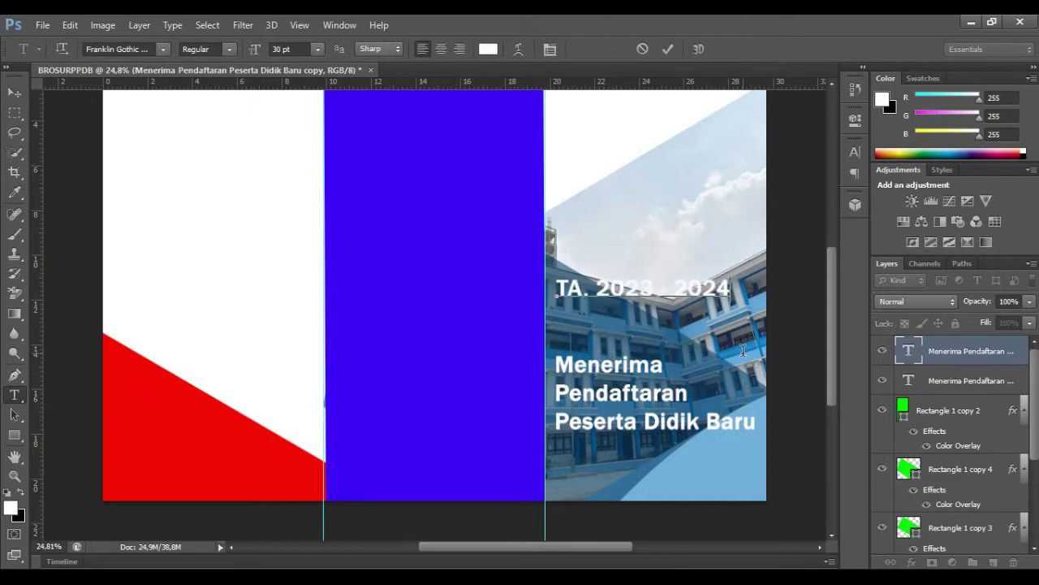
key(ctrl+Return)
key(v)
drag(580, 274, 677, 431)
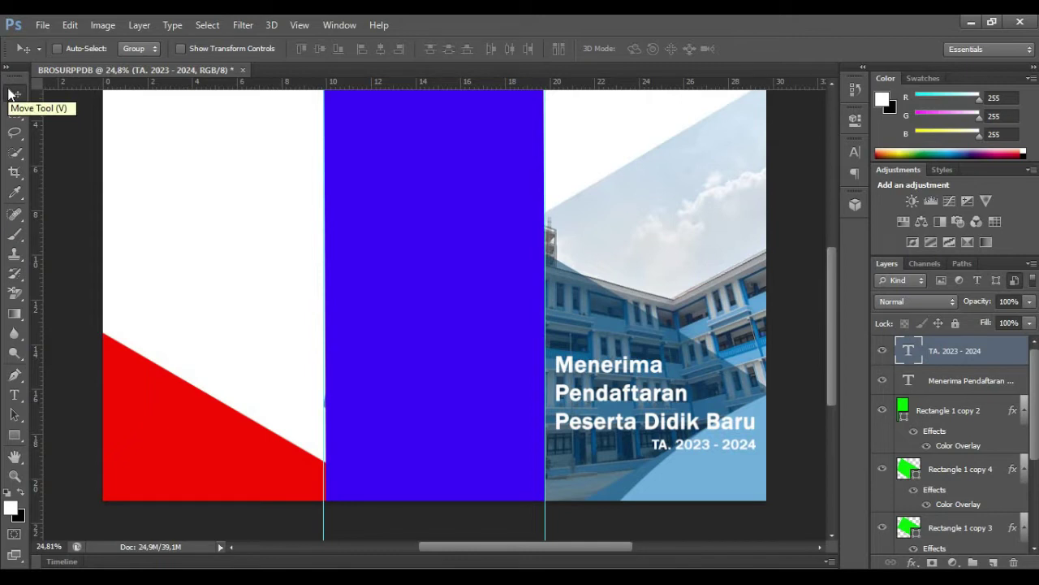
click(41, 26)
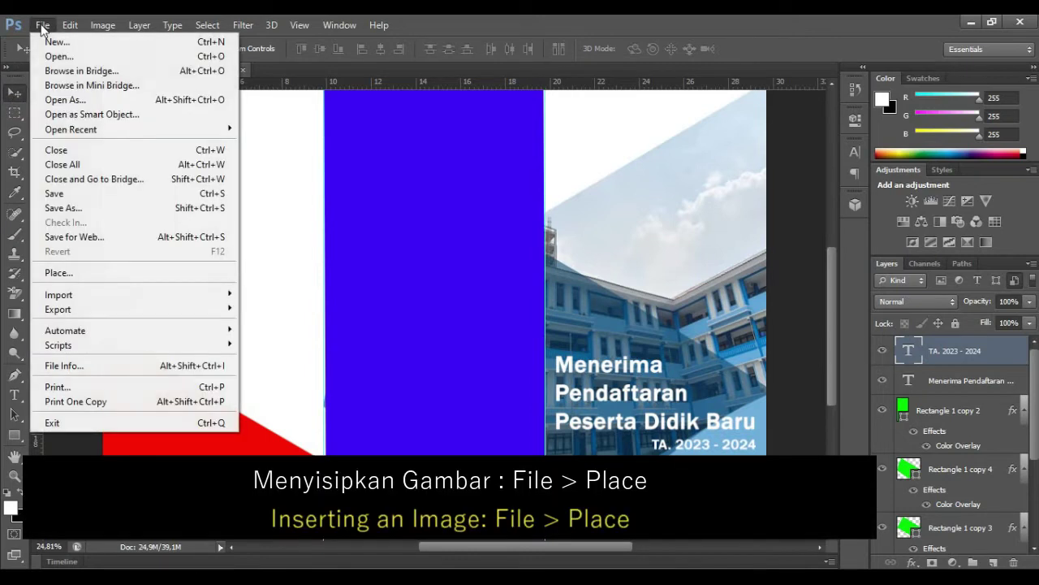
Place the model 1 photo at about 40% on the cover panel, behind the headline text
click(77, 274)
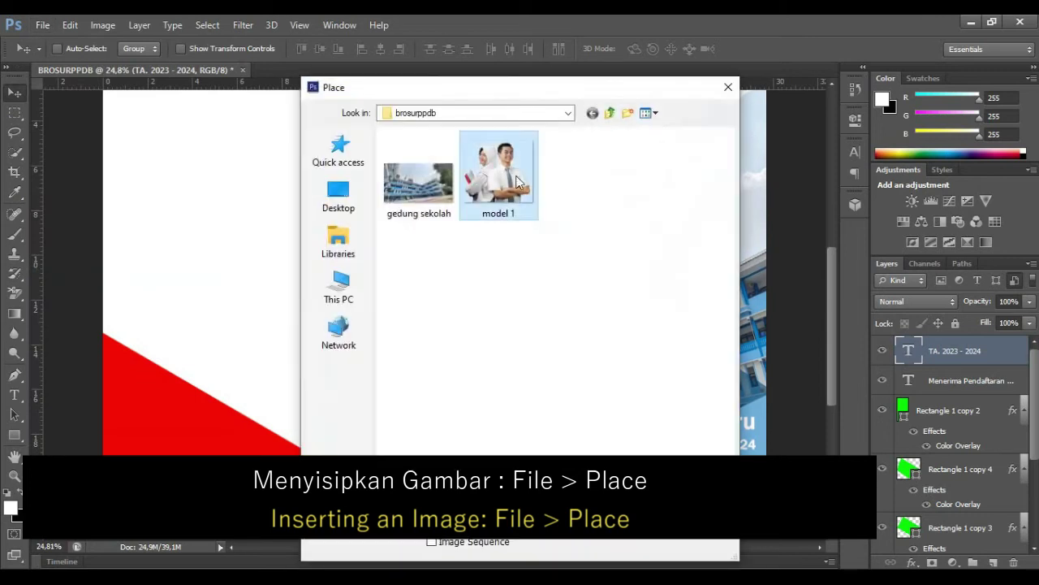
double_click(518, 182)
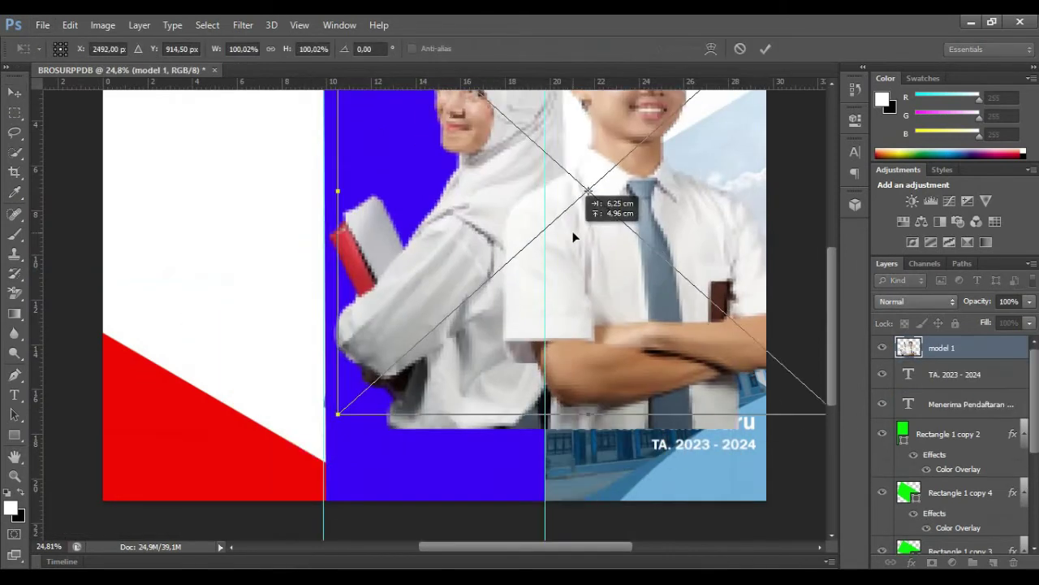
drag(323, 444, 576, 173)
drag(646, 225, 602, 368)
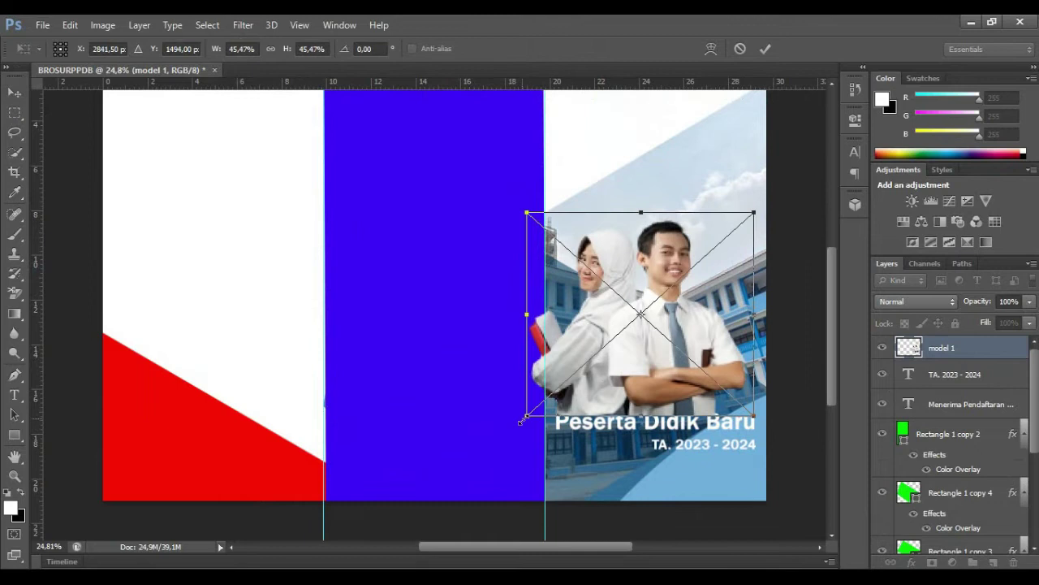
drag(522, 421, 545, 397)
drag(654, 367, 661, 380)
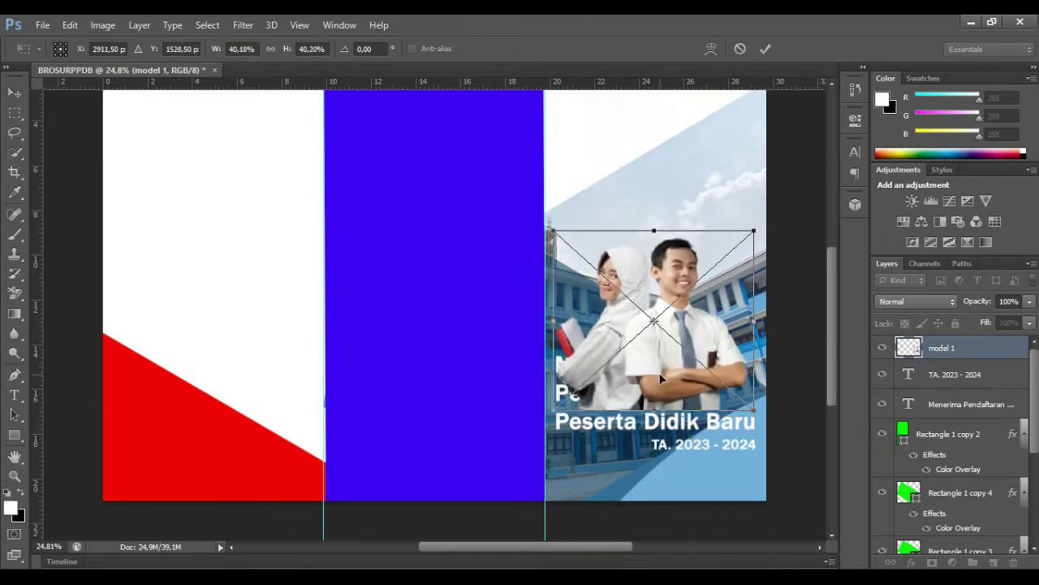
click(765, 49)
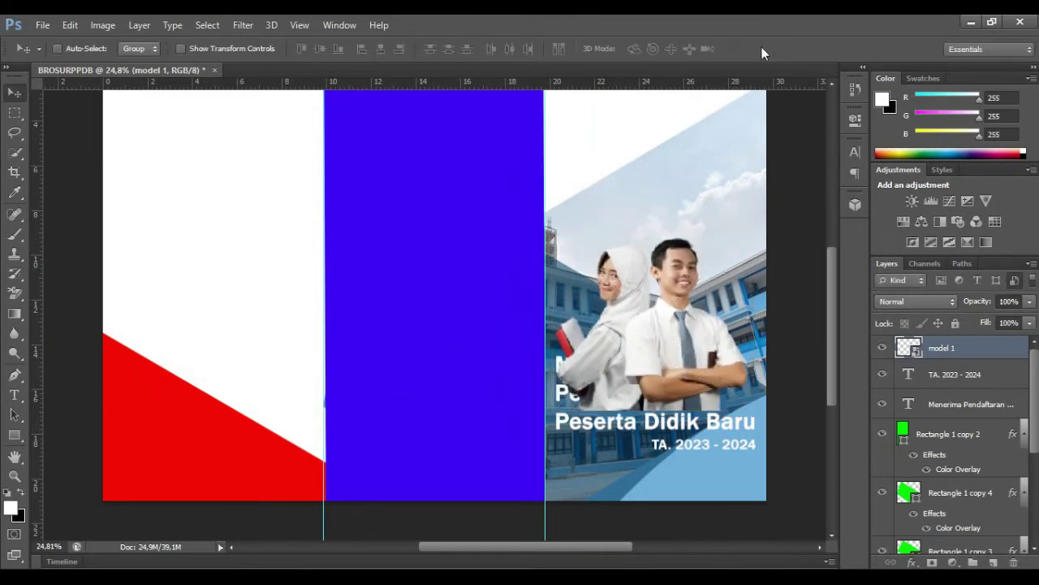
drag(942, 351, 947, 413)
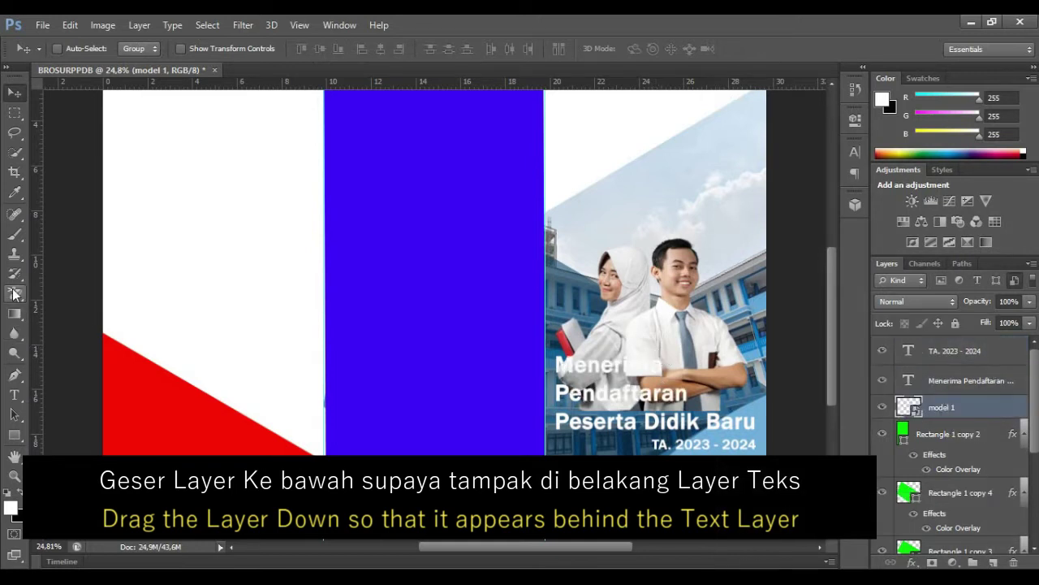
Choose the standard Brush tool with black as the painting colour
click(16, 235)
right_click(17, 237)
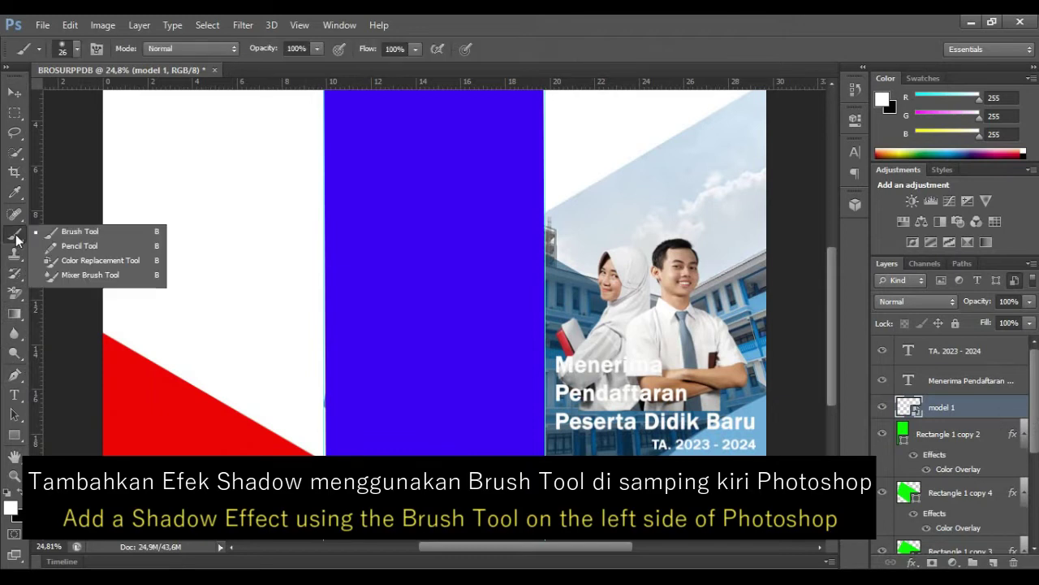
click(73, 233)
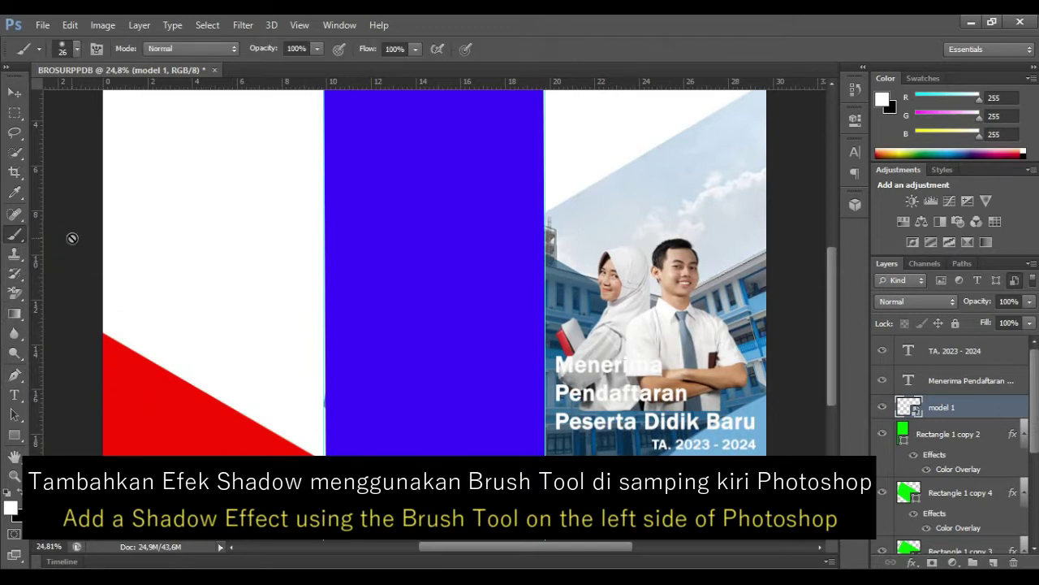
click(20, 495)
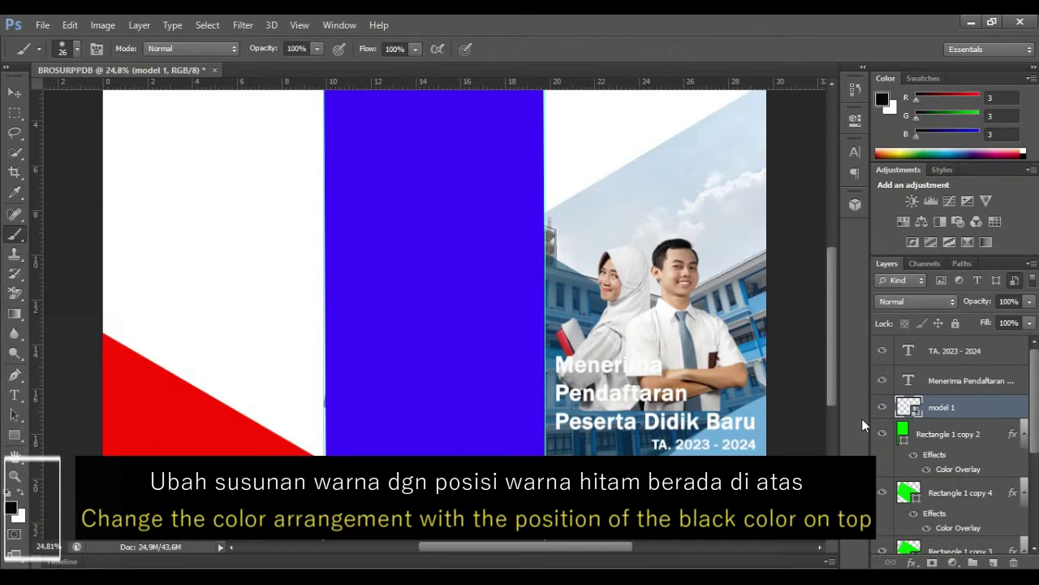
Paint a soft black 116 px dab on a new empty layer above the photo
click(992, 563)
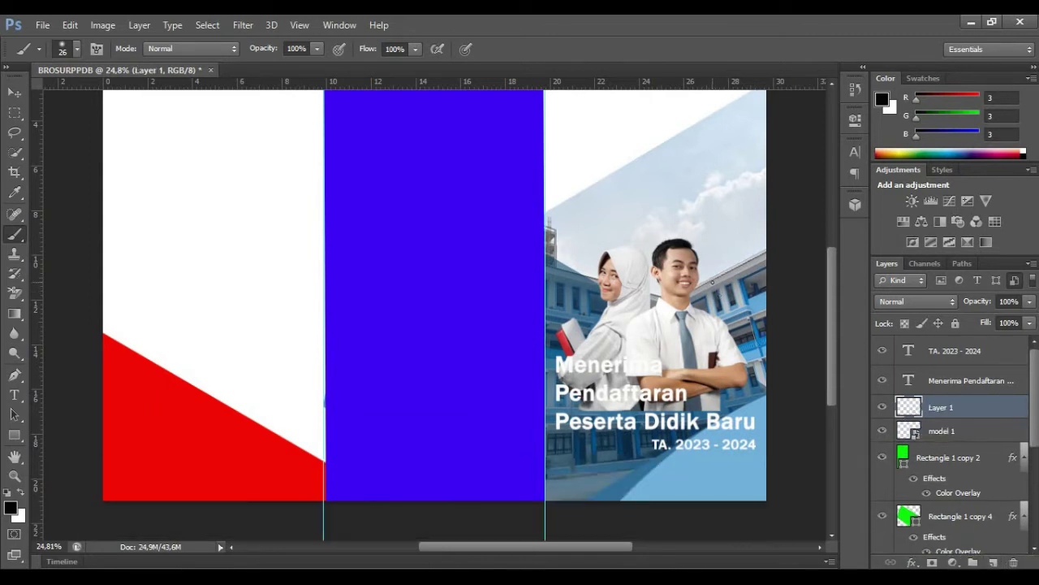
right_click(712, 281)
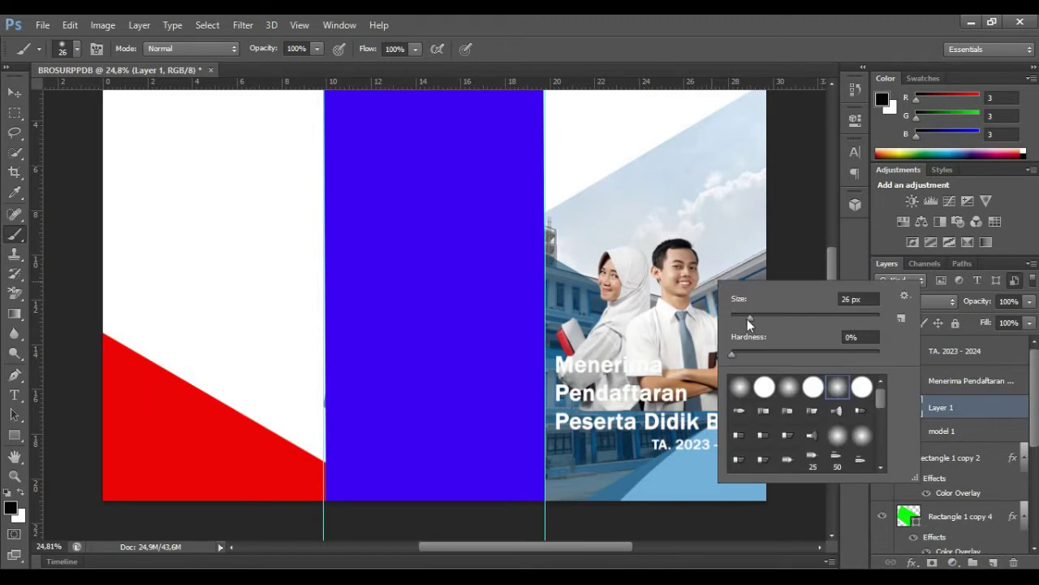
drag(750, 317, 811, 325)
key(Return)
click(669, 197)
Stretch the shadow dab much larger and set its layer opacity to 85%
key(ctrl+t)
drag(658, 186, 409, 227)
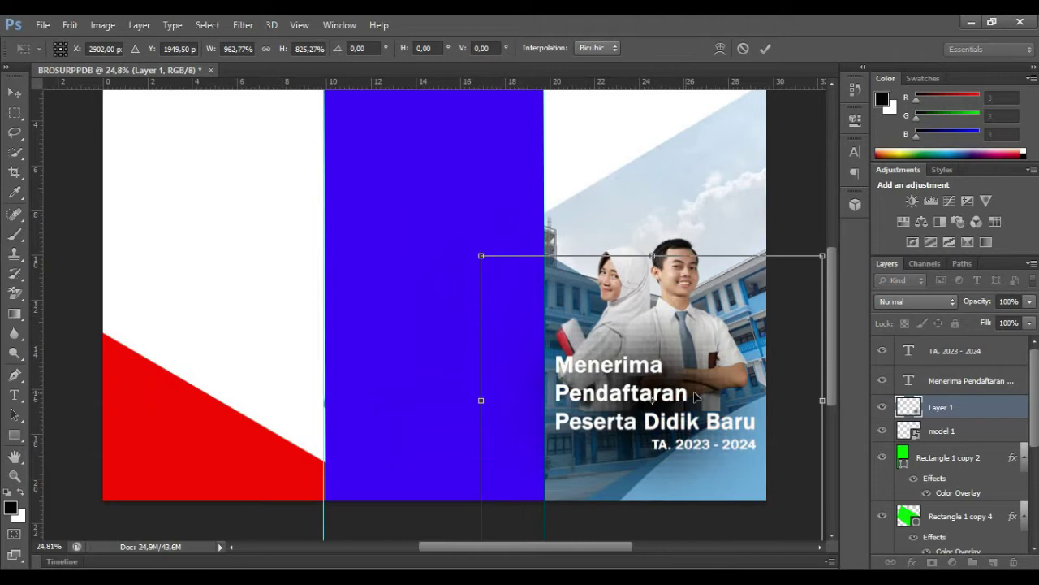
click(1029, 301)
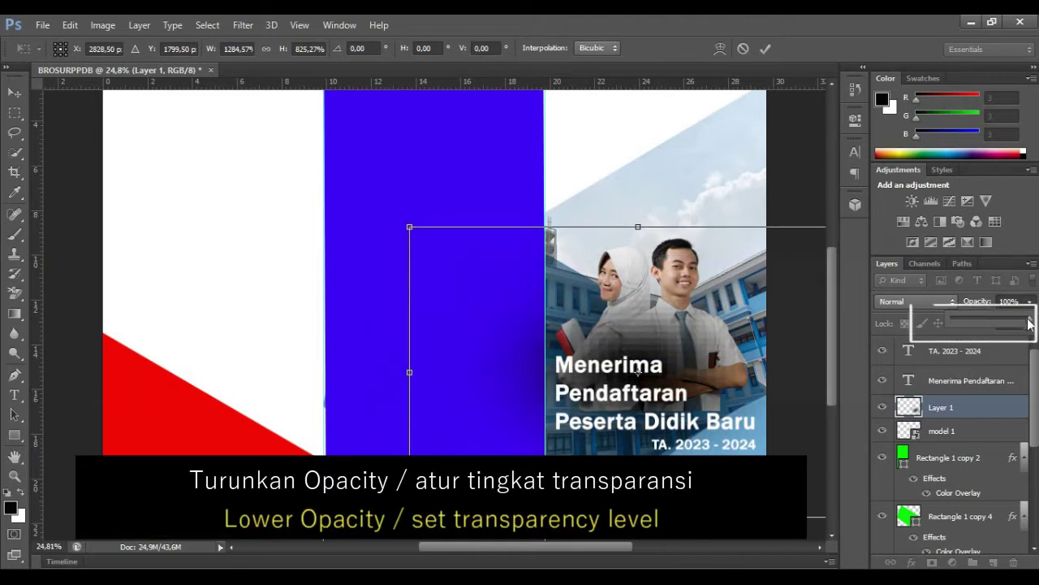
drag(1027, 323, 1021, 323)
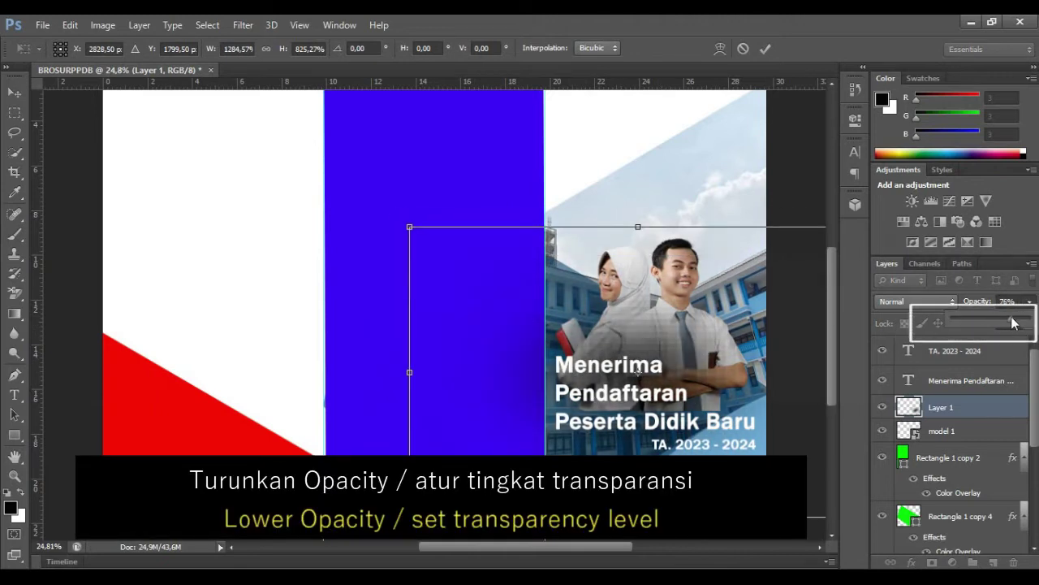
click(766, 48)
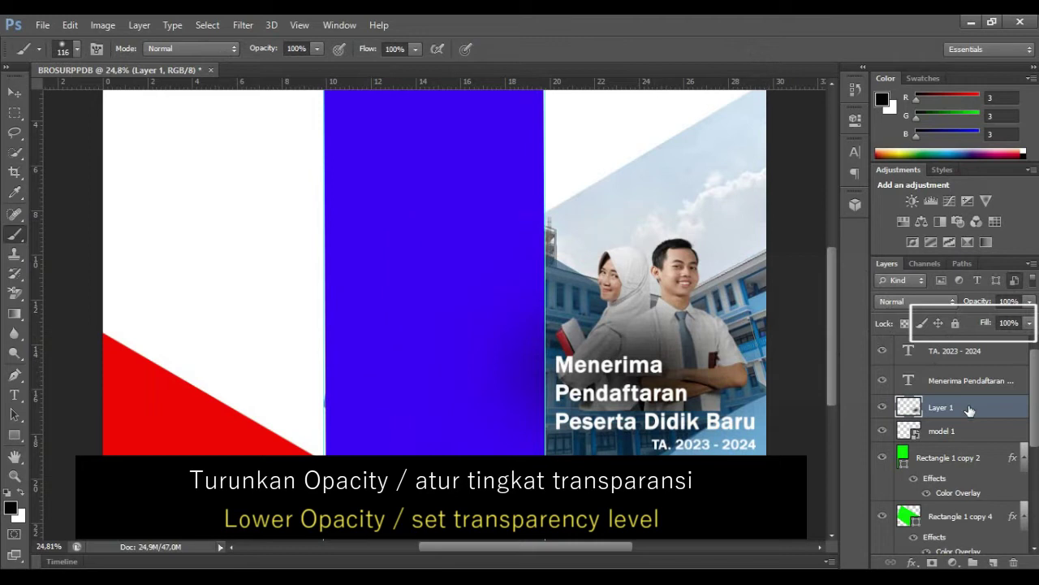
Move the shadow layer beneath the model 1 photo and make Layer 2 fainter
drag(969, 410, 966, 433)
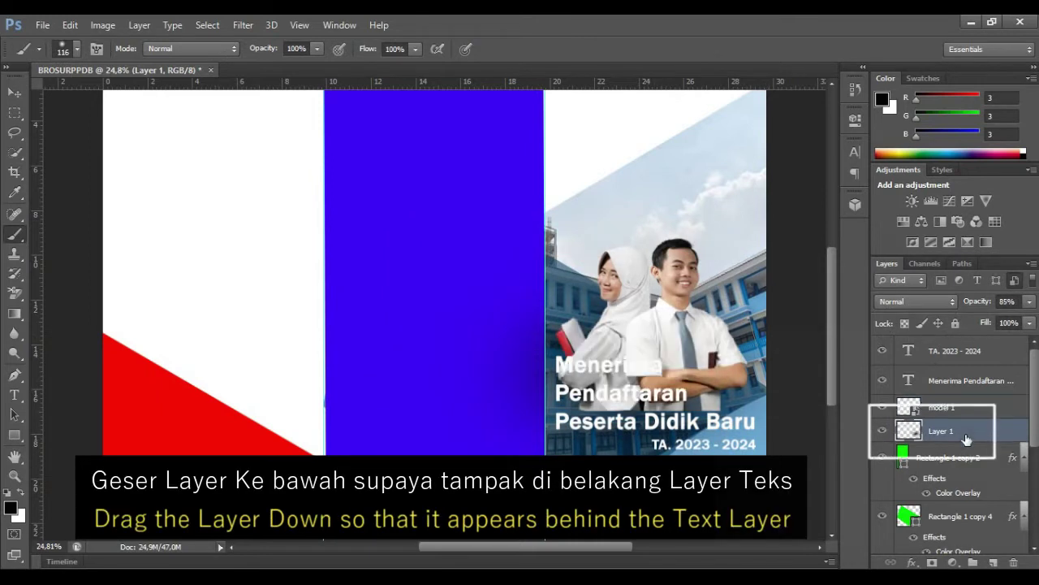
click(13, 90)
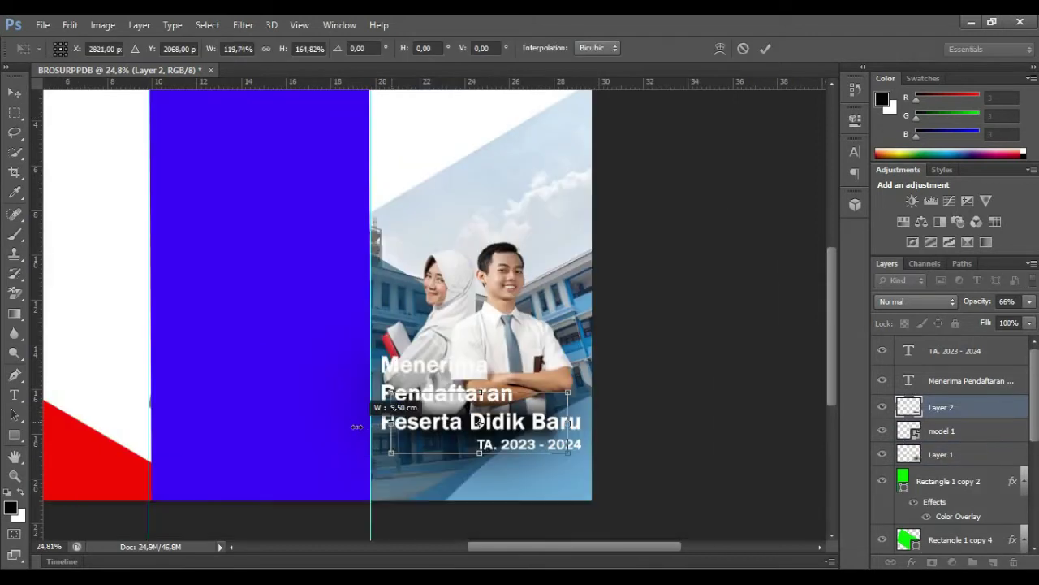
click(1029, 302)
drag(1009, 319, 981, 318)
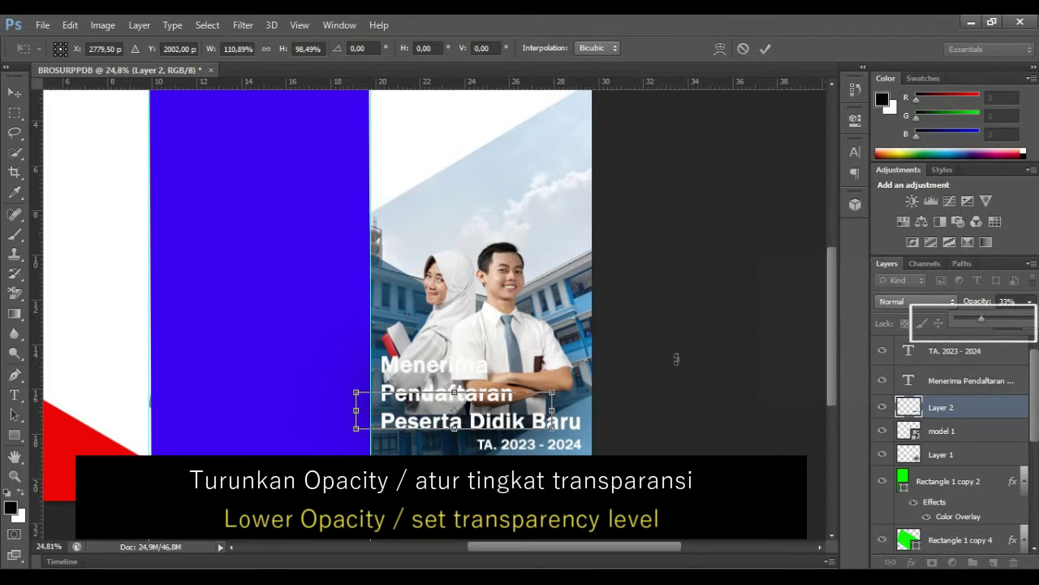
click(954, 380)
Add a 5 px black outside Stroke to the 'Menerima Pendaftaran Peserta Didik Baru' layer
right_click(955, 380)
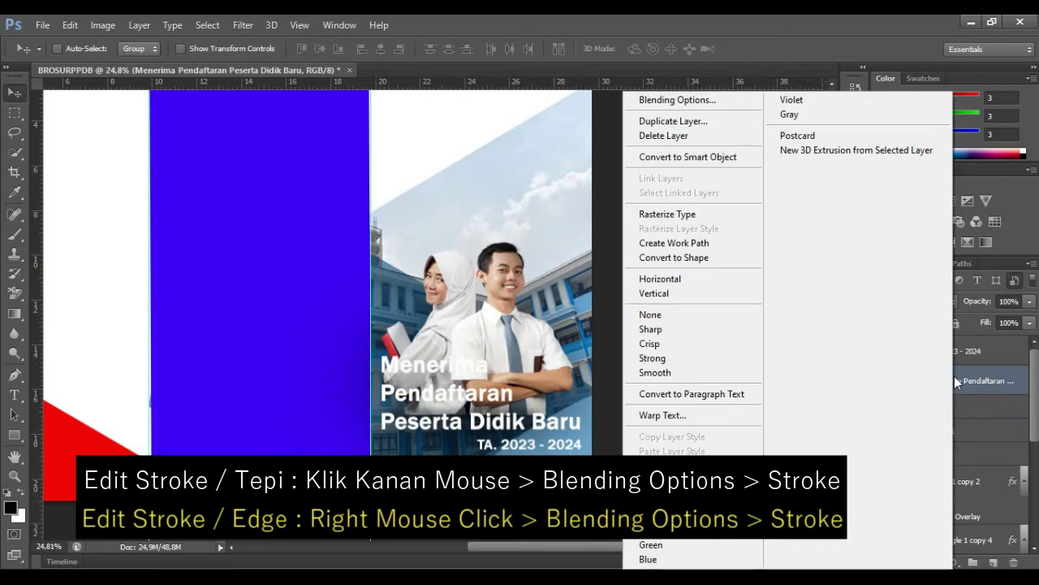
click(670, 99)
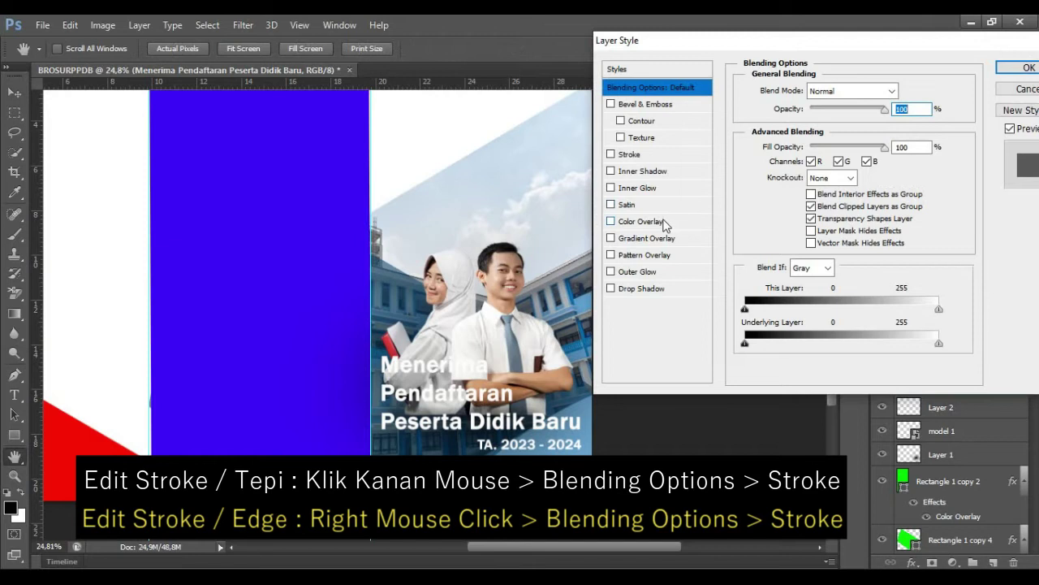
click(628, 155)
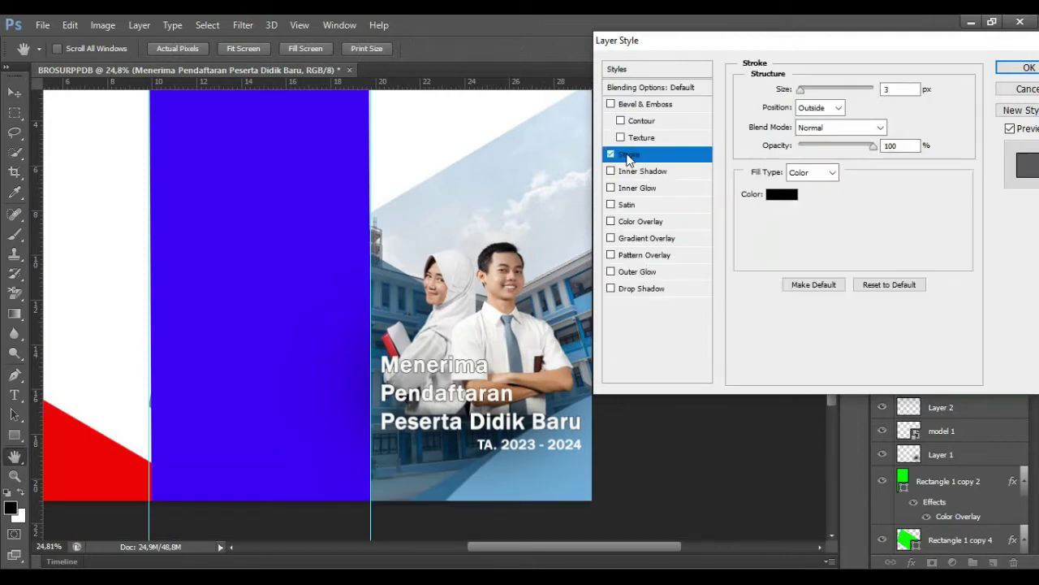
click(888, 89)
key(BackSpace)
text(5)
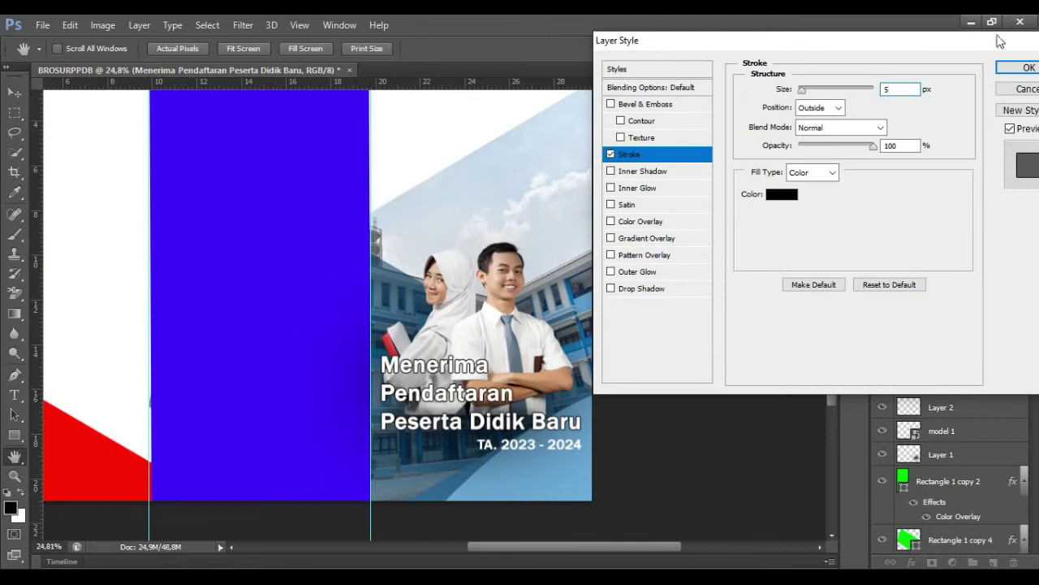
click(1027, 68)
drag(589, 546, 547, 546)
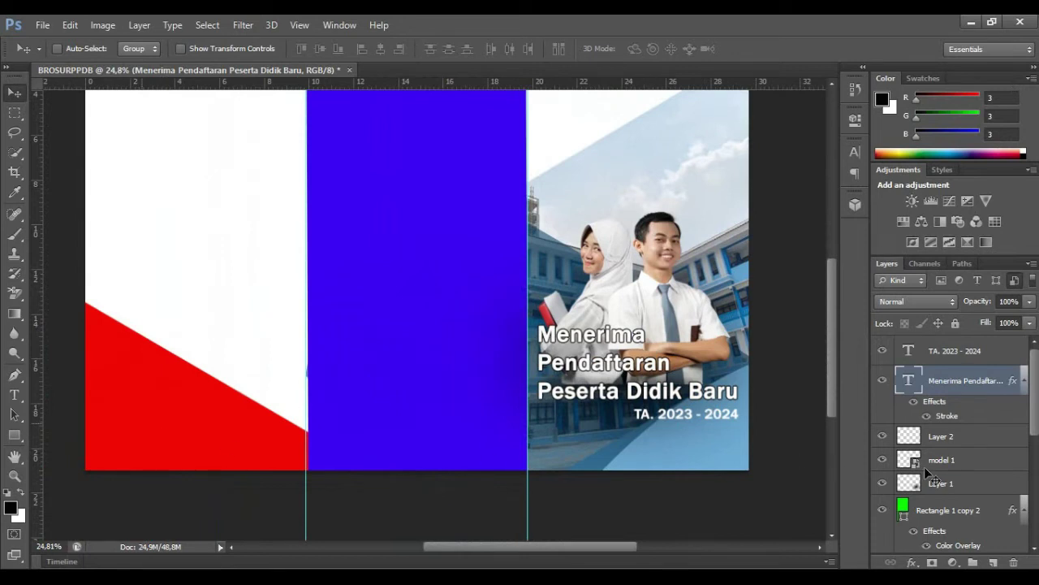
Scroll the Layers panel and select the Rectangle 1 copy 3 layer
scroll(835, 363, down, 2)
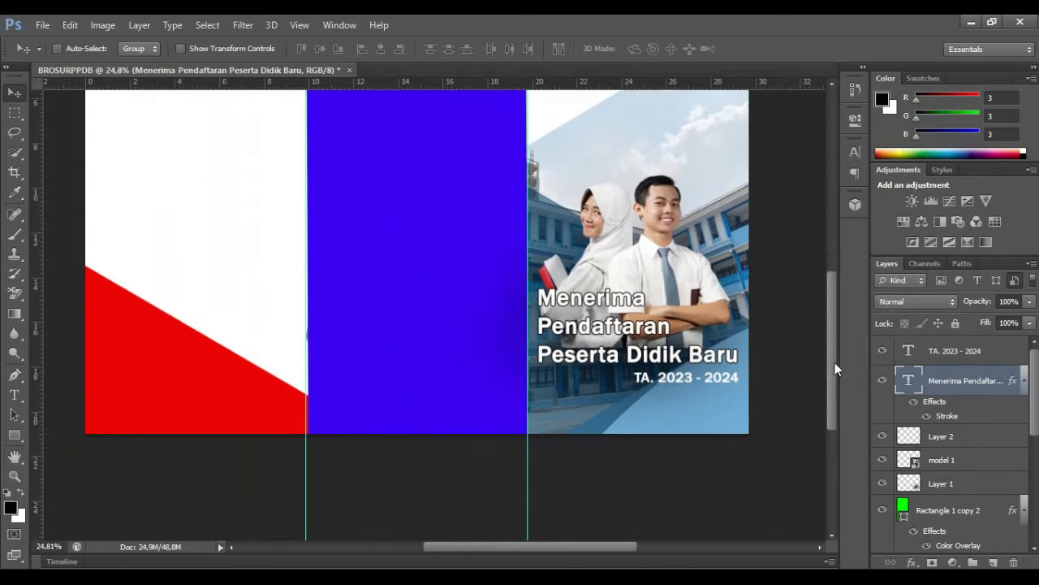
drag(835, 362, 835, 390)
scroll(958, 497, down, 2)
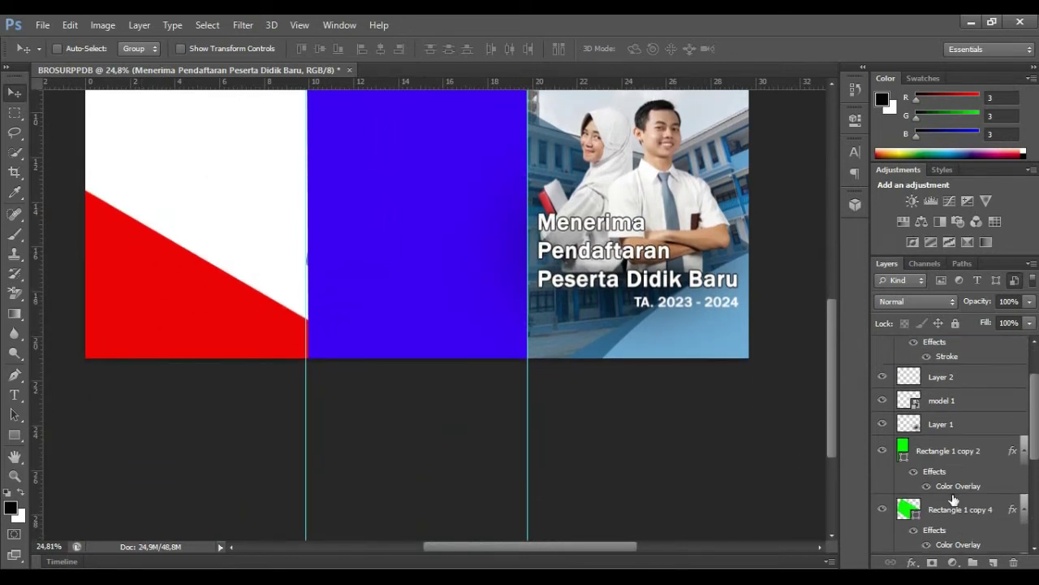
click(956, 507)
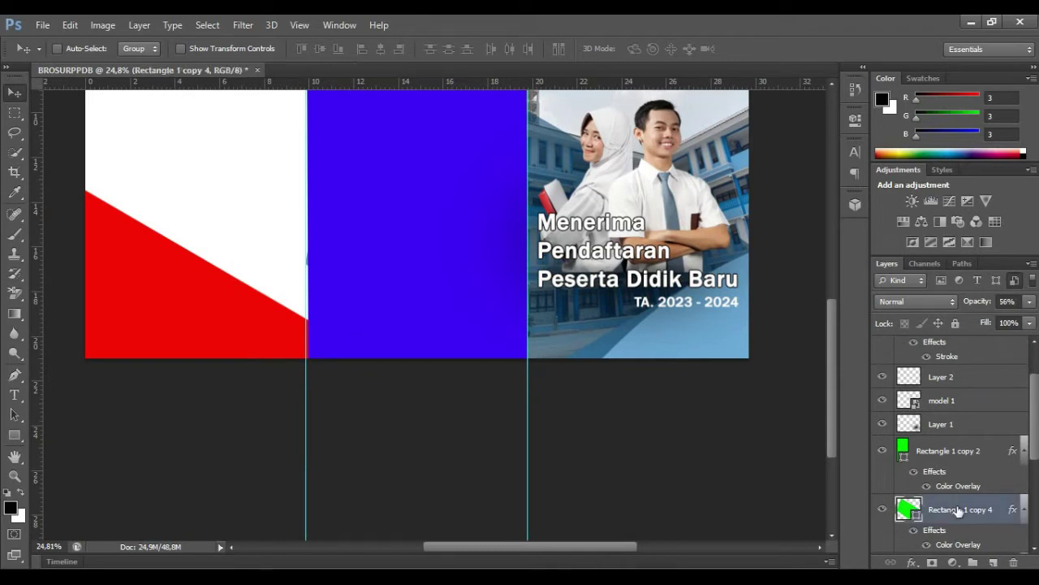
scroll(958, 512, down, 2)
click(958, 512)
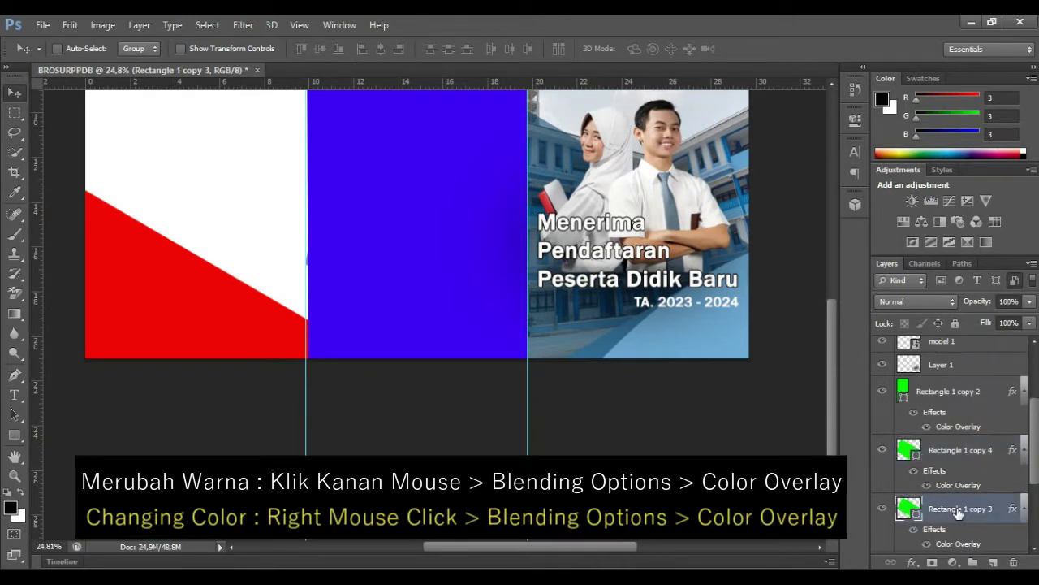
Give Rectangle 1 copy 3 a light blue Color Overlay
double_click(958, 511)
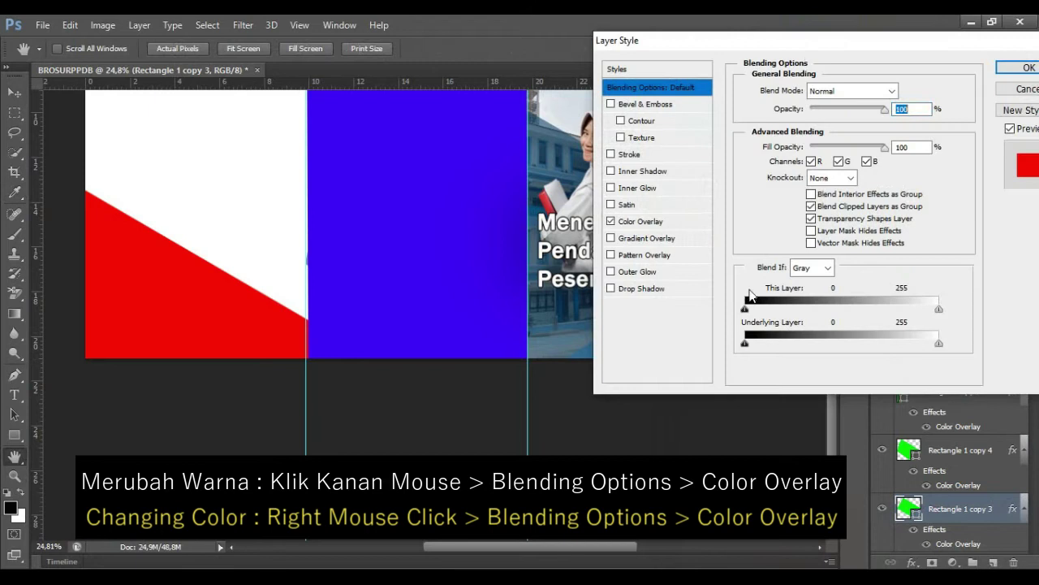
click(640, 222)
click(904, 91)
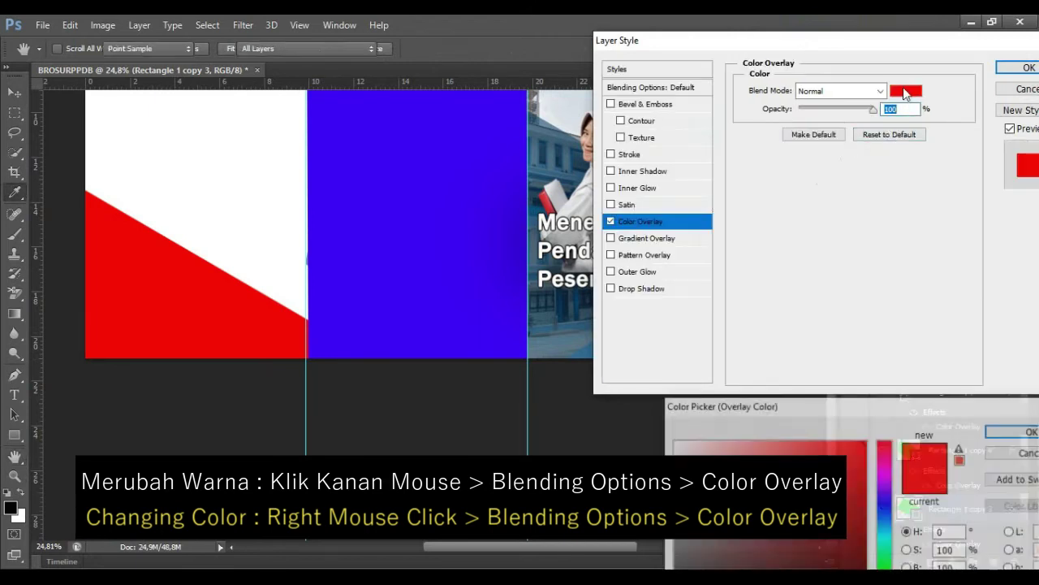
click(568, 126)
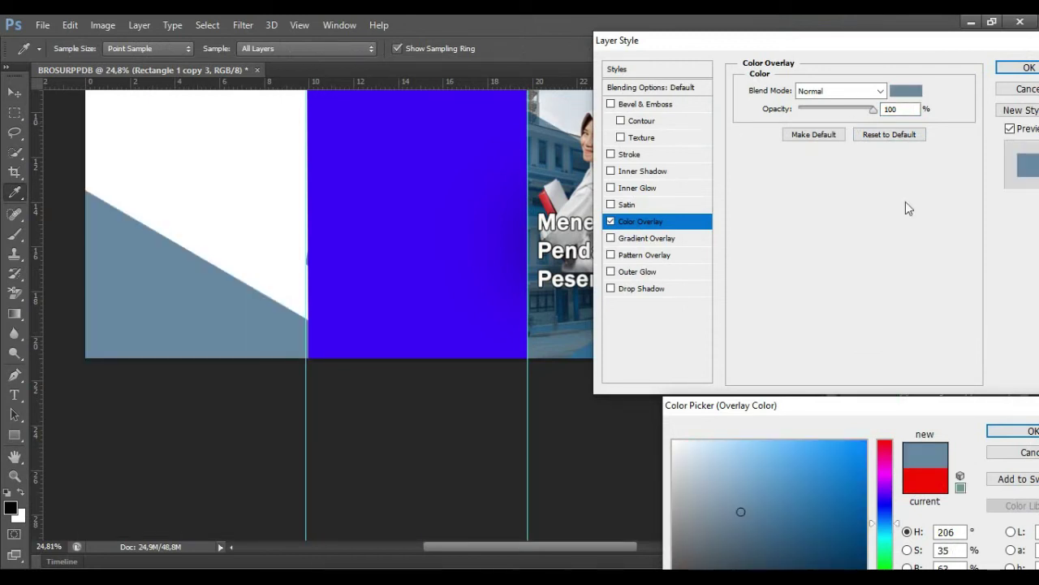
drag(852, 463, 816, 441)
click(1014, 431)
click(1024, 68)
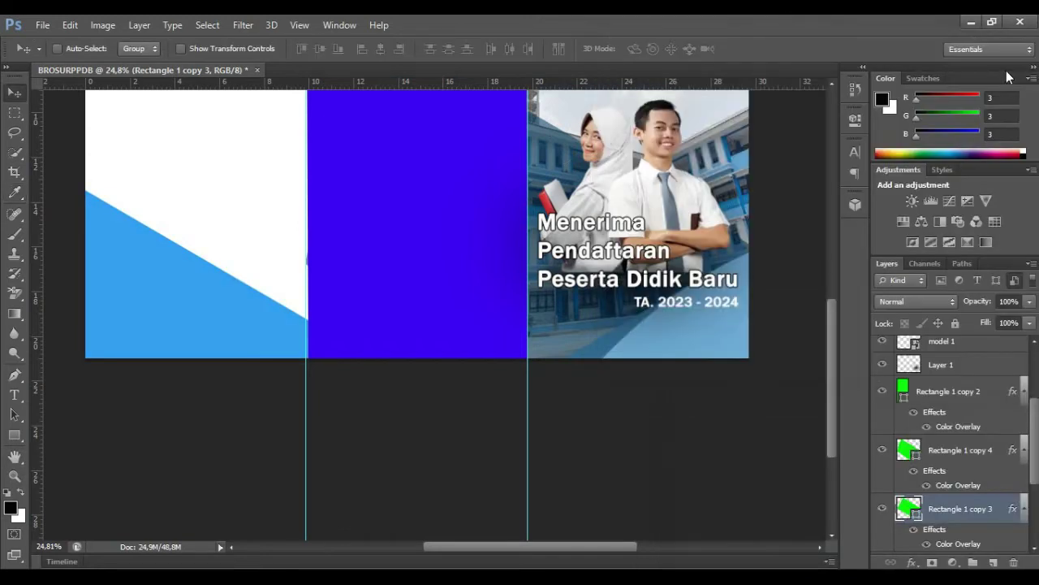
Zoom out to fit the whole brochure in view and scroll to check it
key(ctrl+minus)
key(ctrl+0)
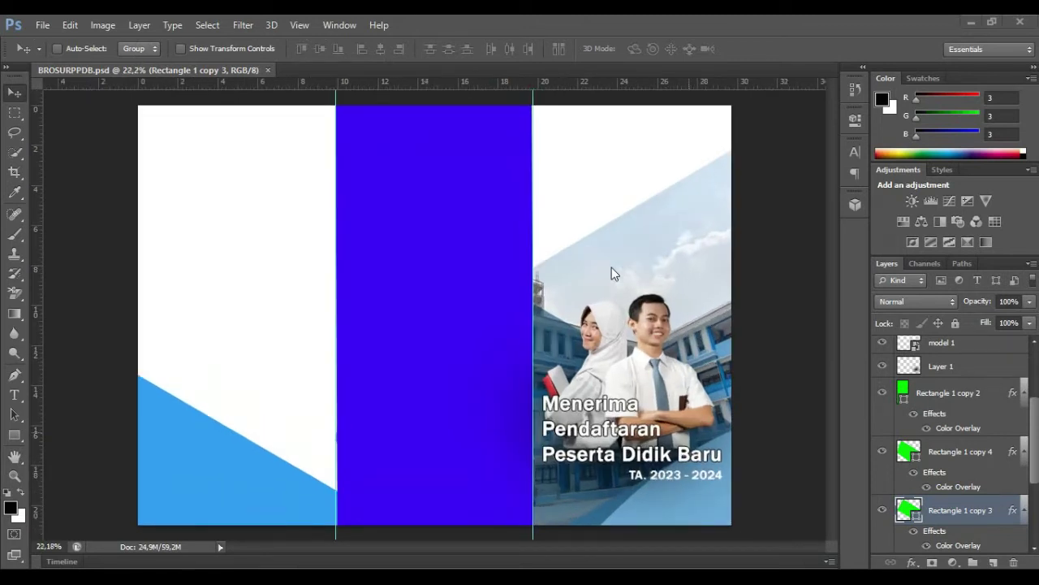
scroll(980, 491, down, 1)
scroll(973, 486, down, 2)
scroll(973, 485, down, 2)
scroll(973, 486, up, 2)
scroll(973, 486, up, 1)
scroll(973, 486, up, 1)
scroll(972, 486, up, 1)
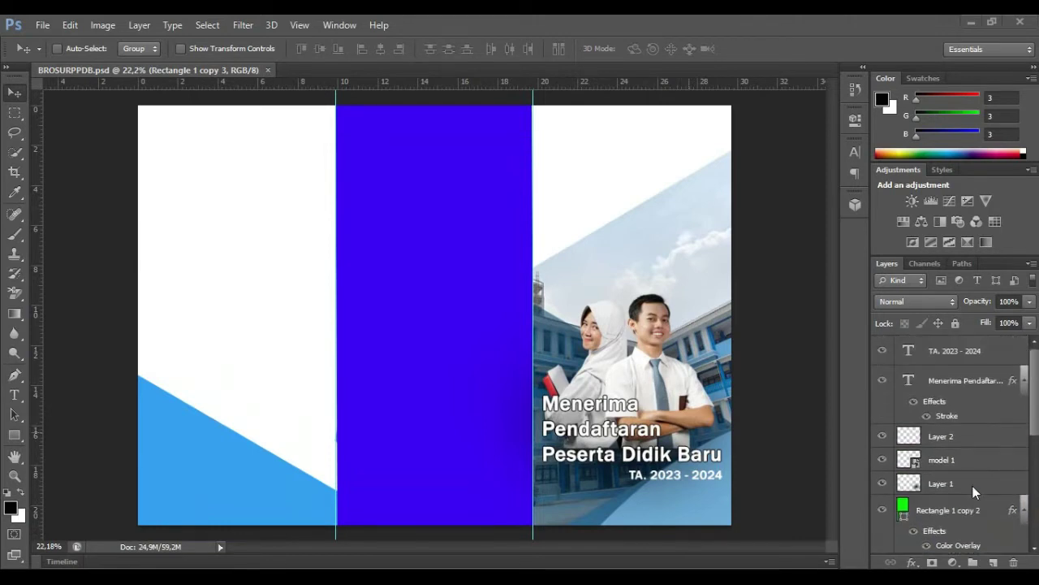
Duplicate the headline, retype it as 'SMA NEGERI 1 PEMBANGUNAN', and move it near the cover top
click(960, 383)
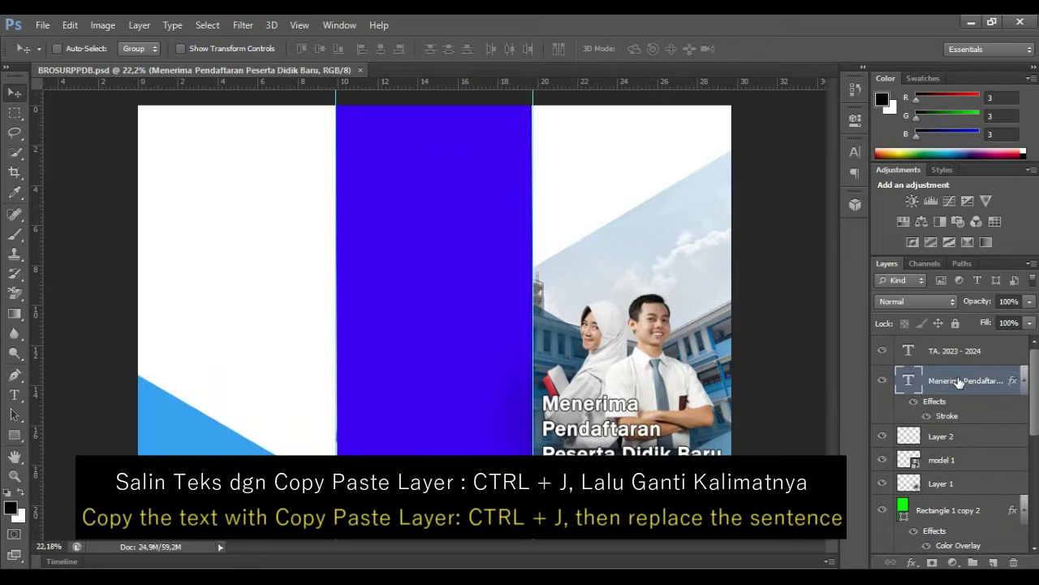
key(ctrl+j)
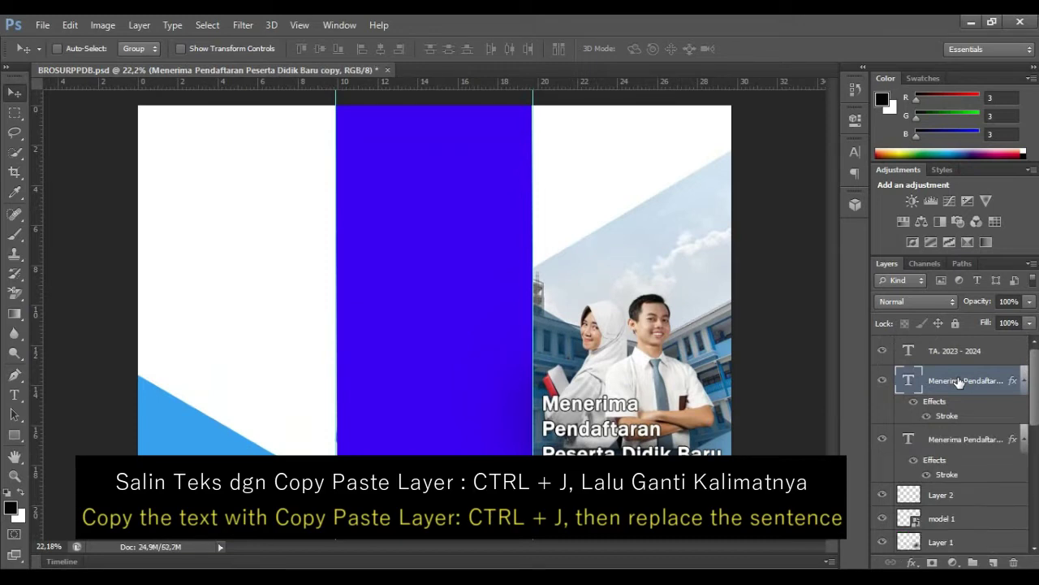
drag(593, 405, 599, 265)
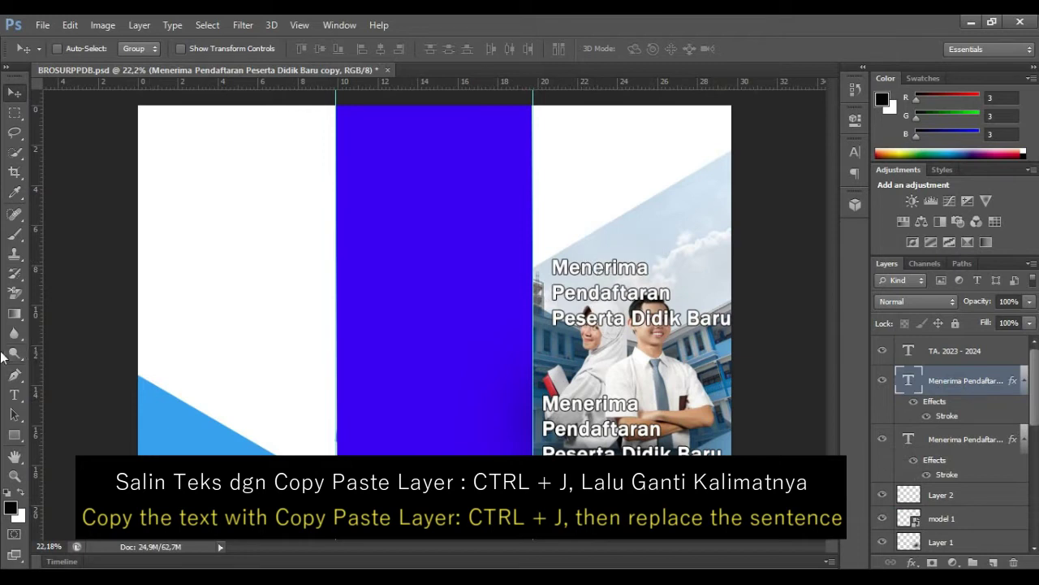
click(14, 396)
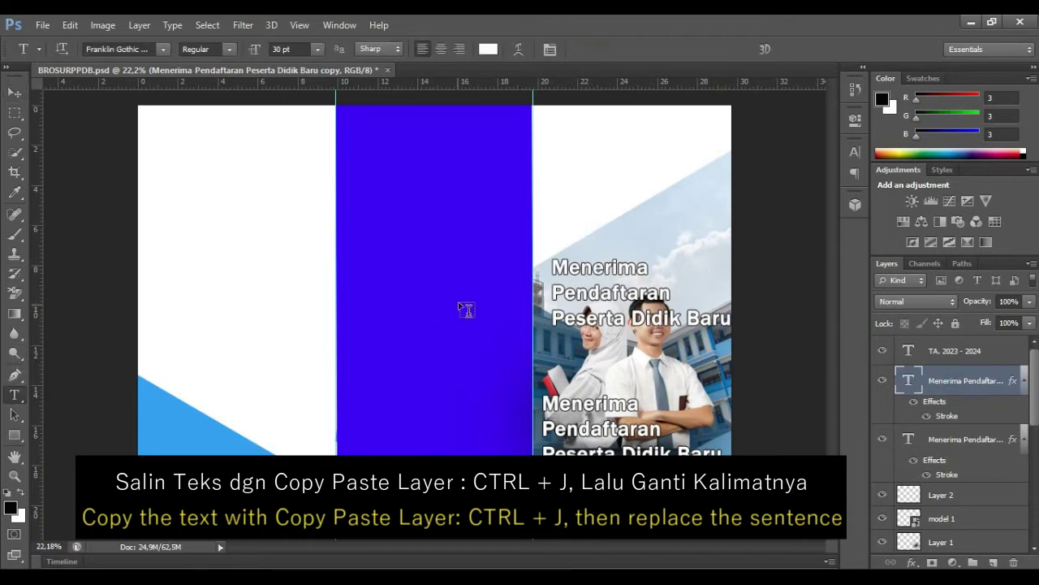
click(552, 267)
key(ctrl+a)
text(SMA NEGERI 1 PEN)
click(667, 49)
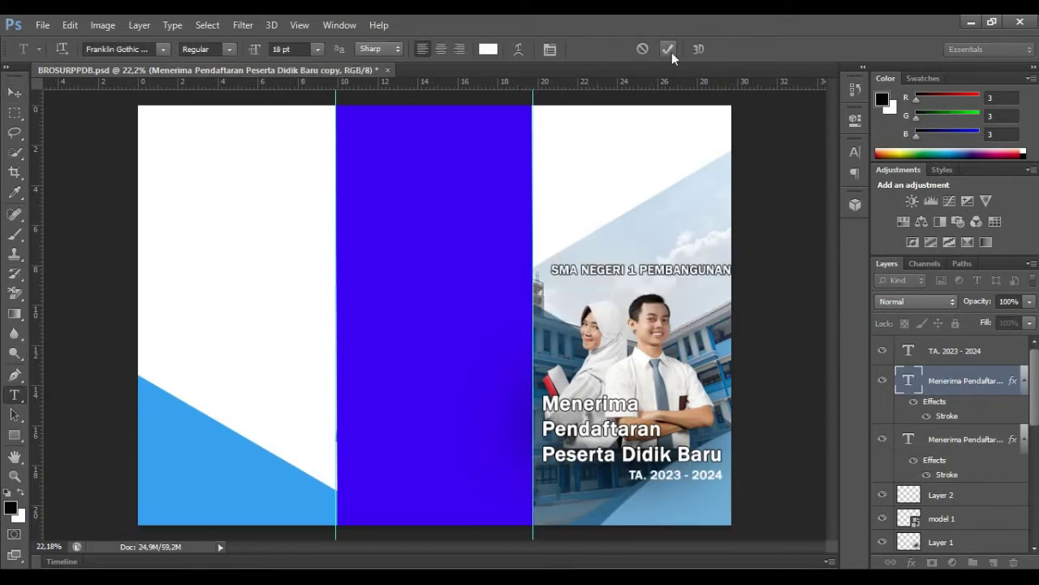
key(v)
drag(599, 275, 592, 174)
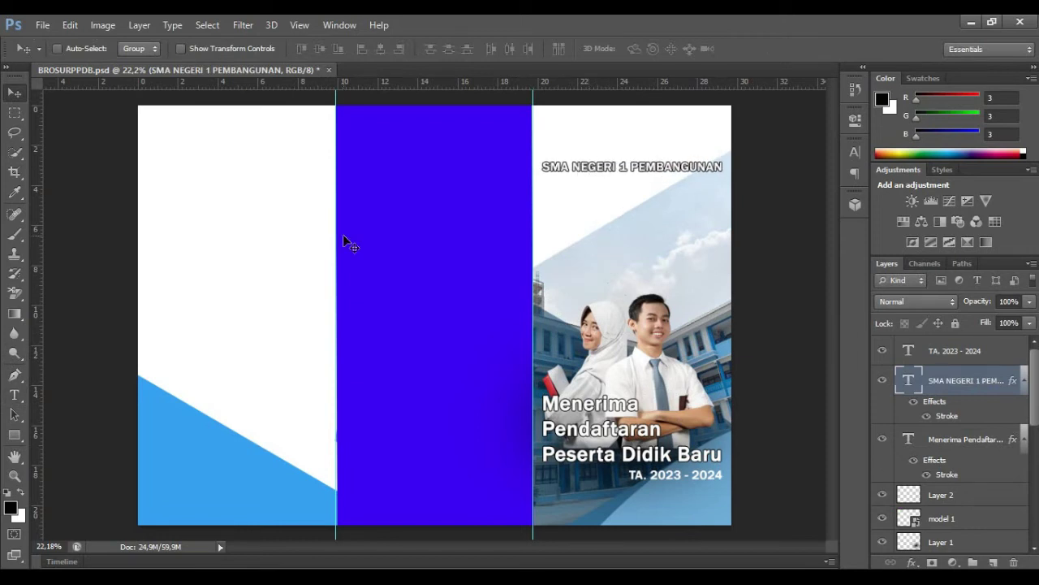
Colour the school name text black
click(14, 395)
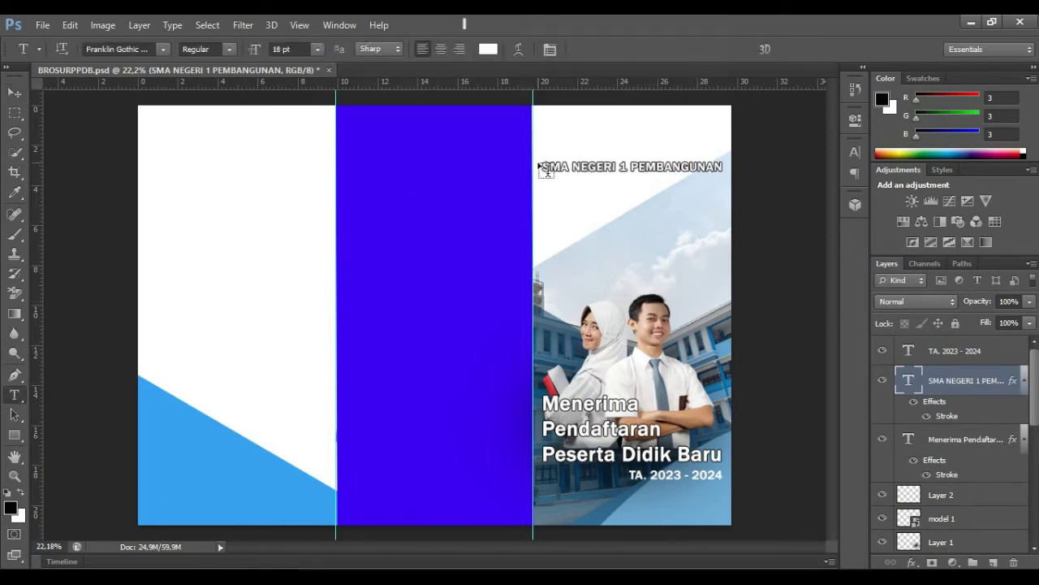
drag(541, 167, 722, 166)
click(488, 49)
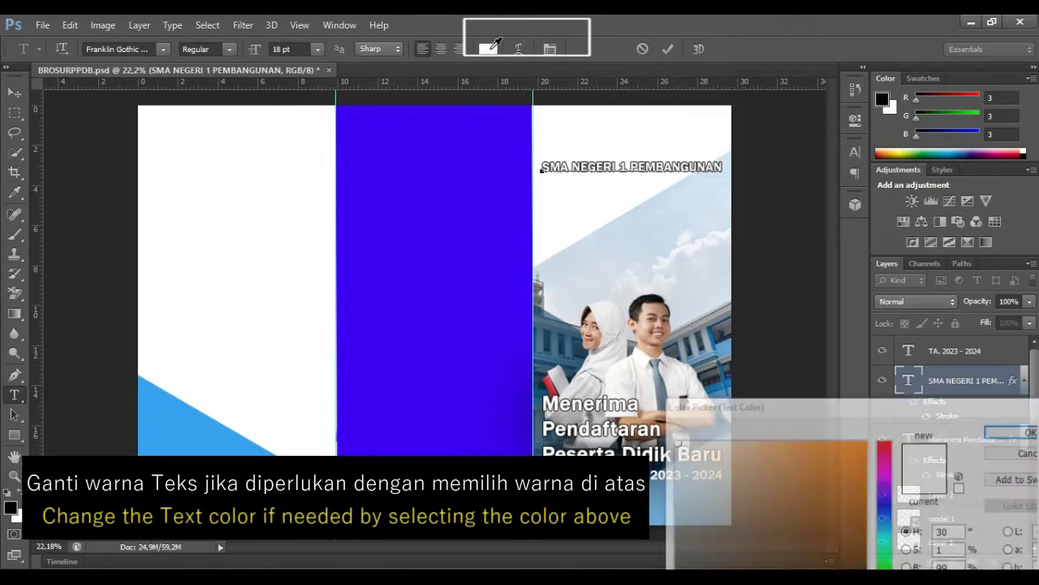
text(140)
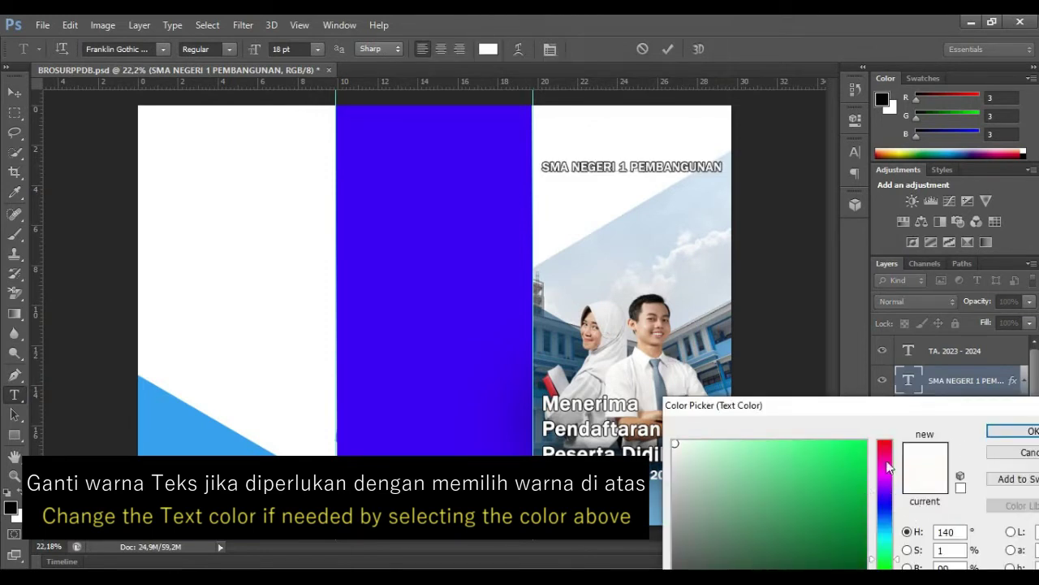
drag(835, 410, 824, 181)
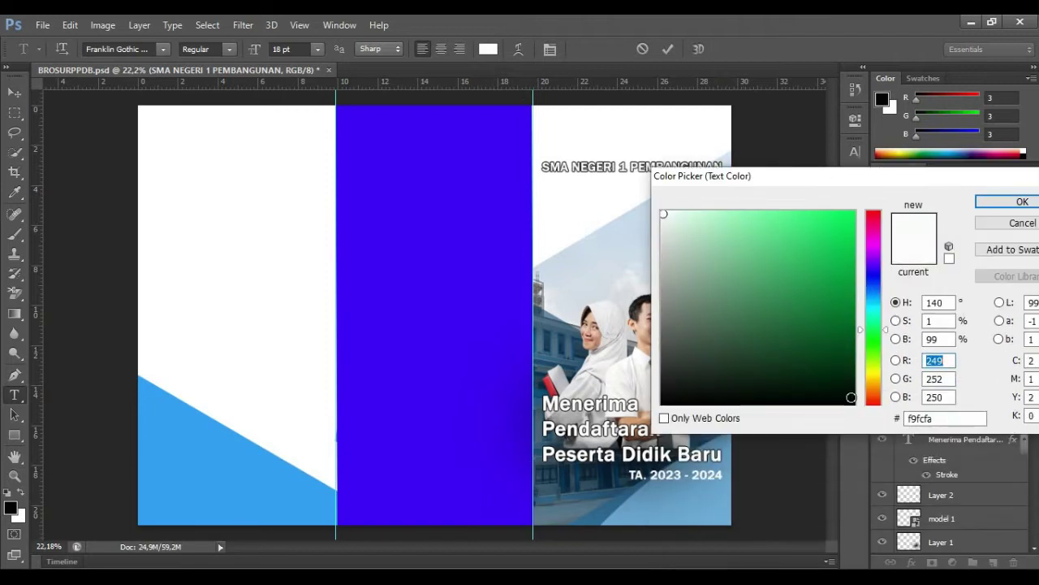
click(853, 402)
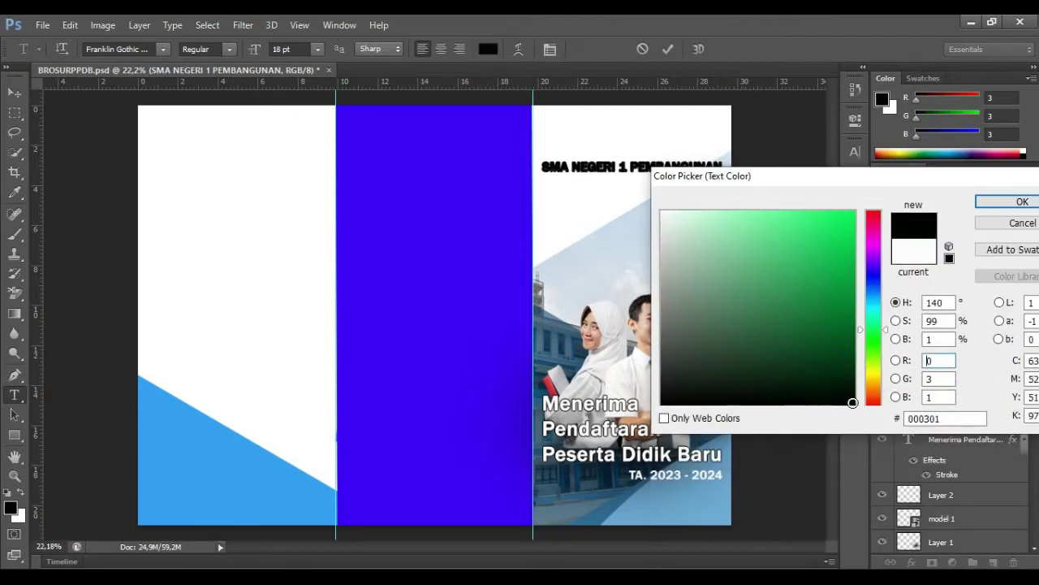
click(997, 201)
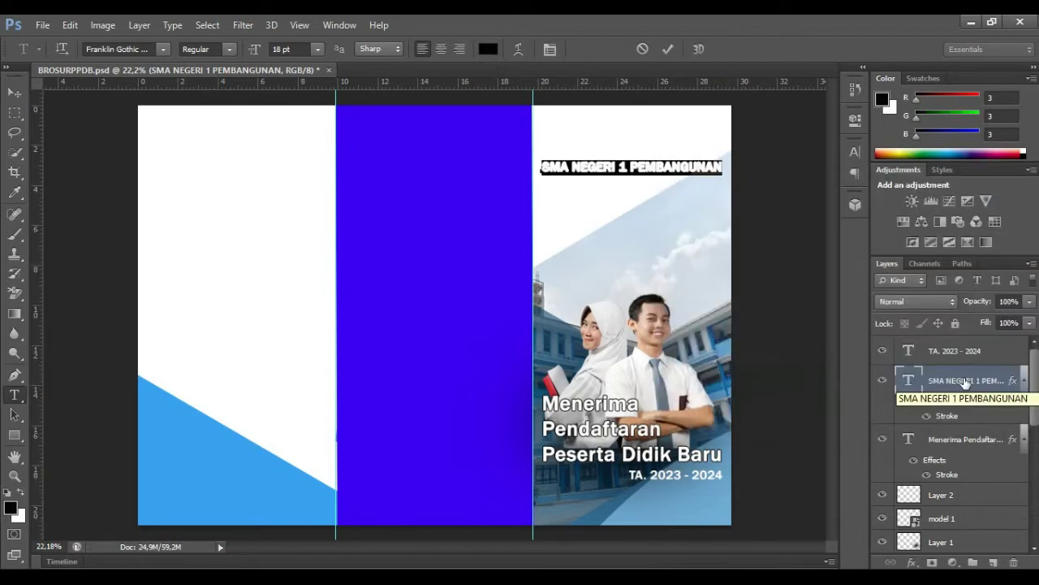
key(ctrl+Return)
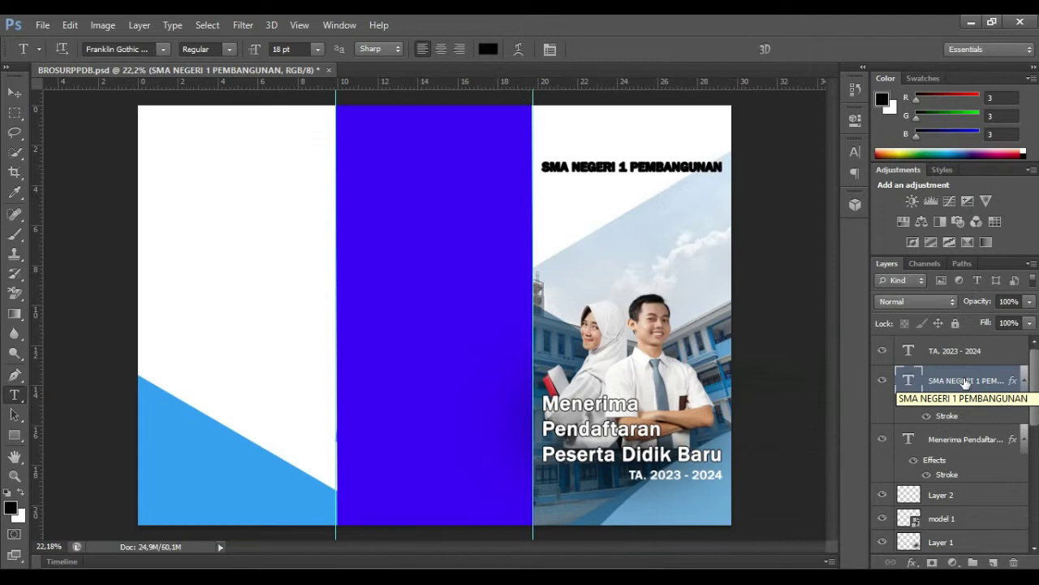
Turn off the Stroke effect on the school name layer
right_click(964, 383)
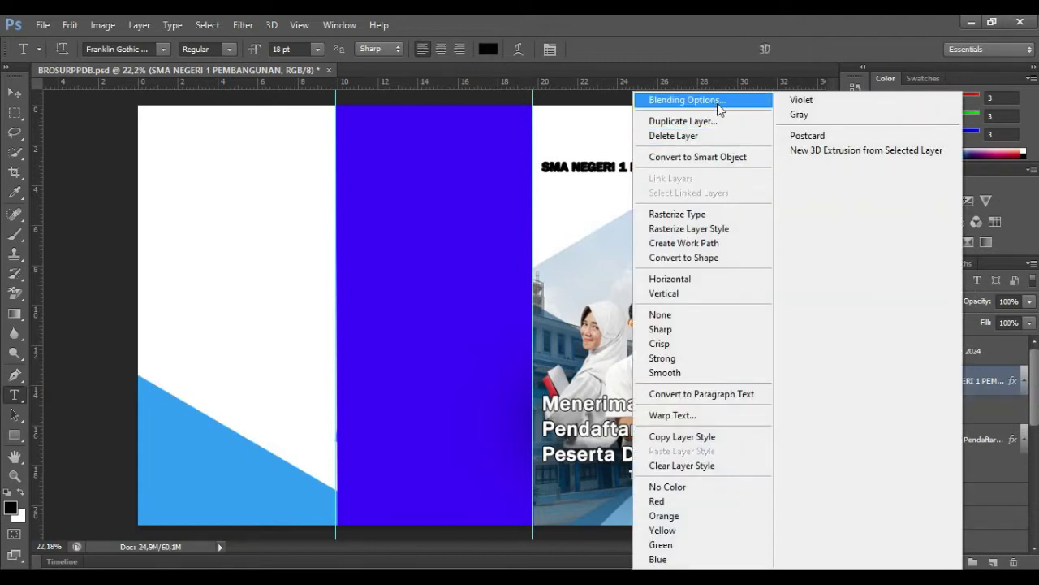
click(717, 104)
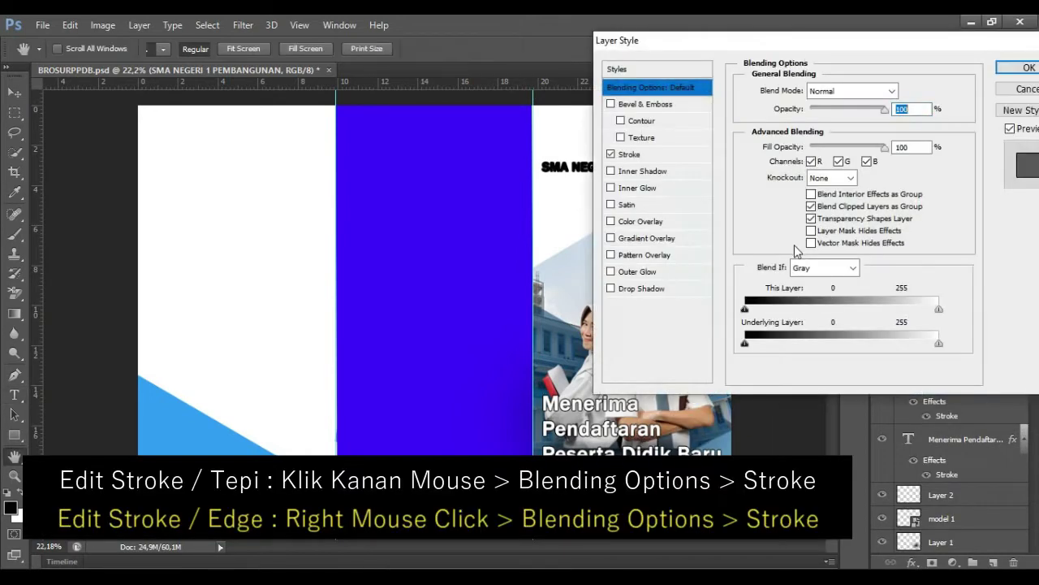
click(611, 154)
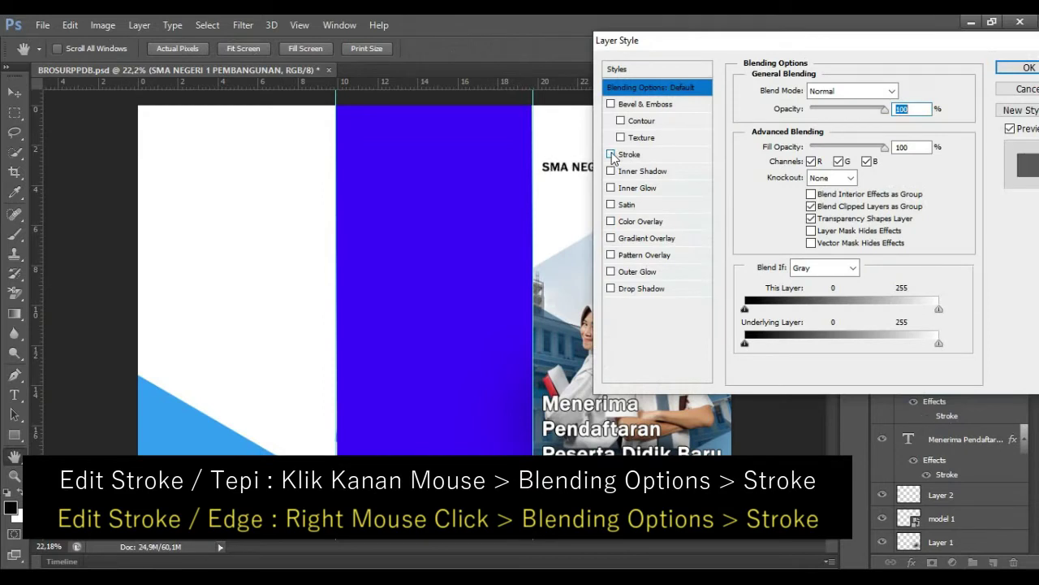
click(1019, 70)
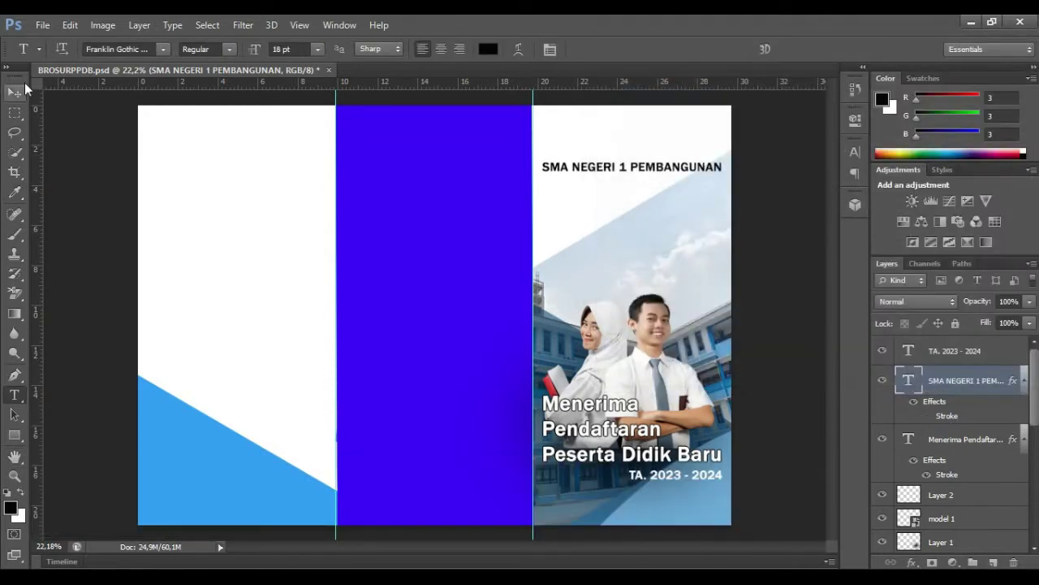
click(16, 91)
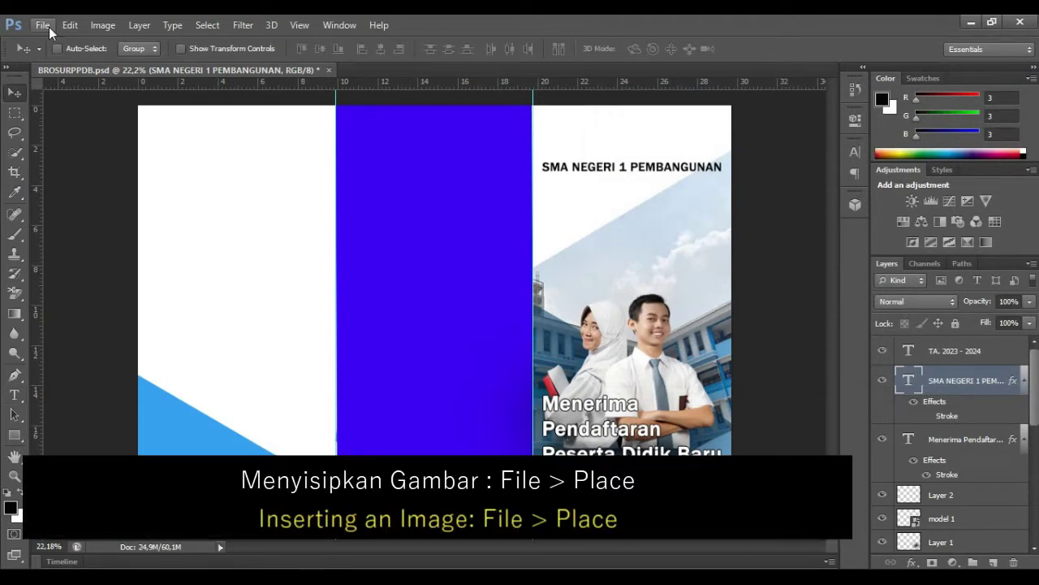
Place logo12_30_142931 and scale it down above the school name
click(46, 26)
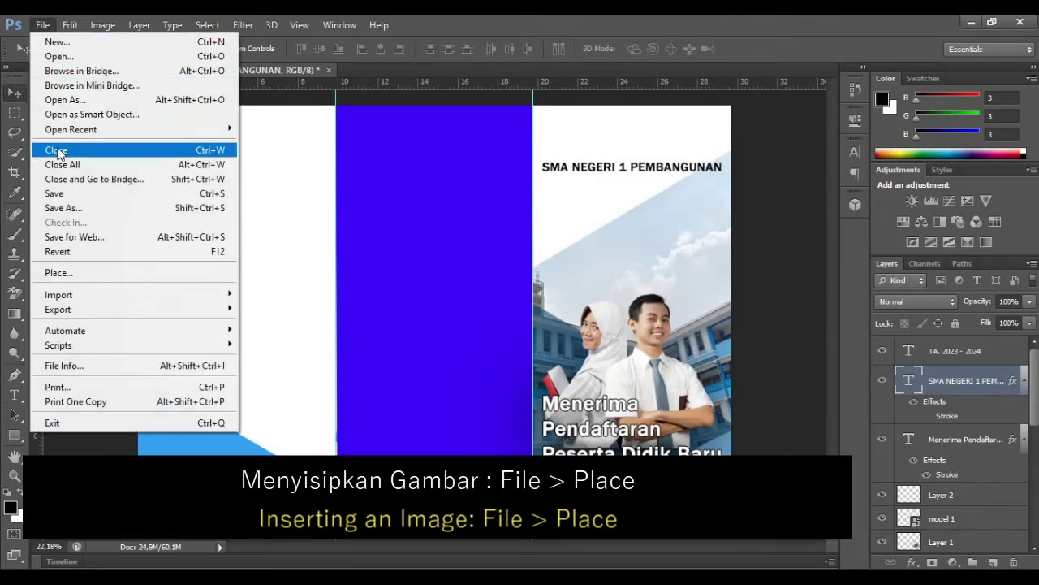
click(61, 273)
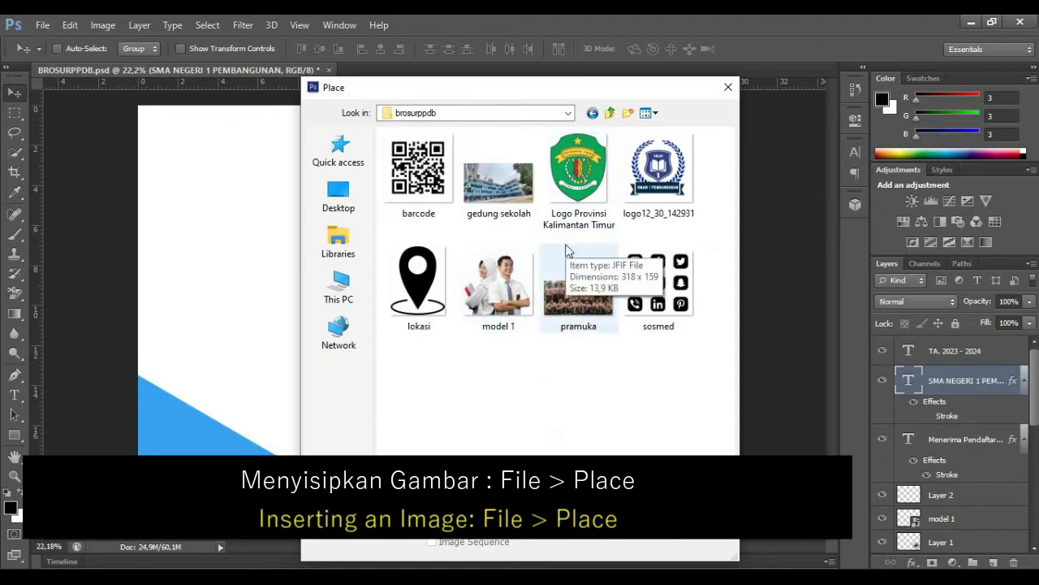
double_click(657, 171)
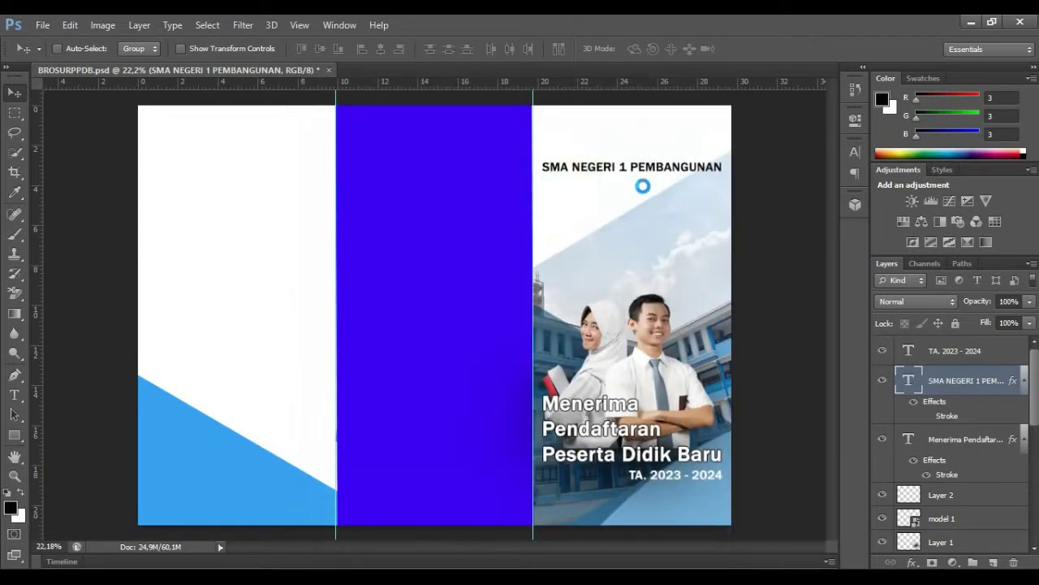
mouse_move(647, 536)
mouse_down()
mouse_move(331, 155)
mouse_move(560, 130)
mouse_up()
click(764, 48)
key(ctrl+plus)
scroll(834, 243, up, 1)
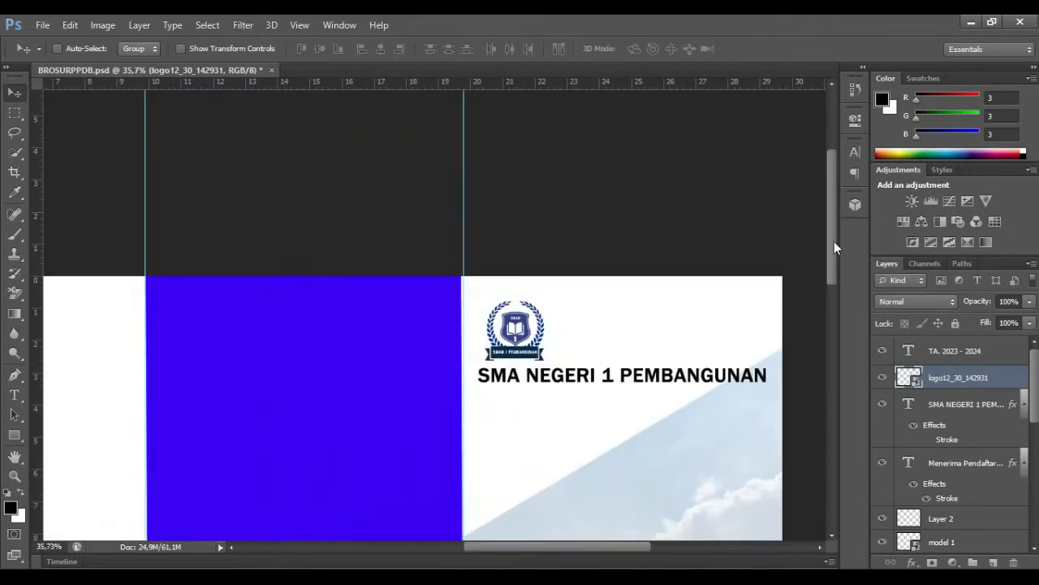
Place the Logo Provinsi Kalimantan Timur image and set the school logo beside it
click(43, 24)
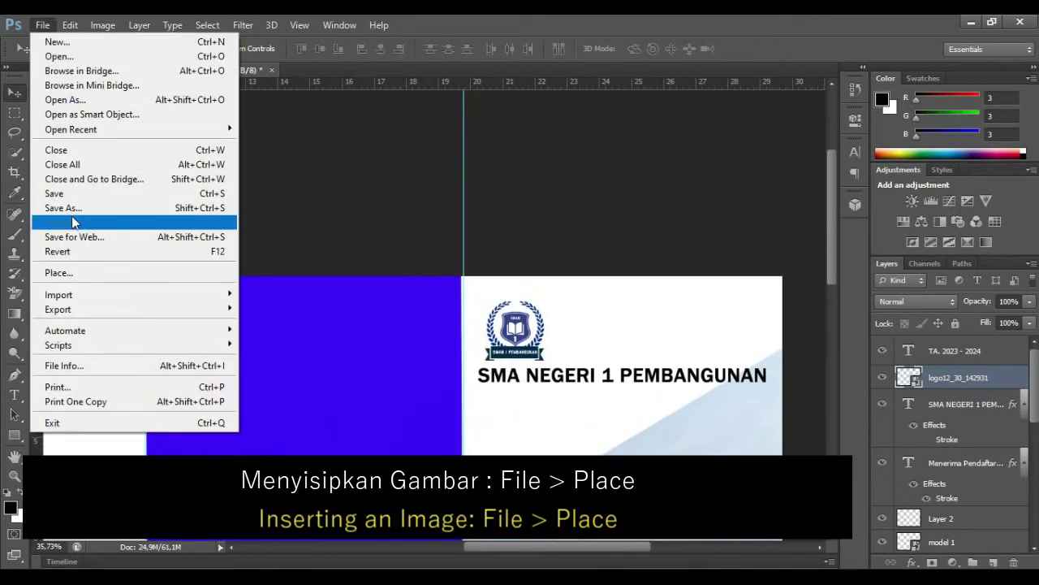
click(73, 273)
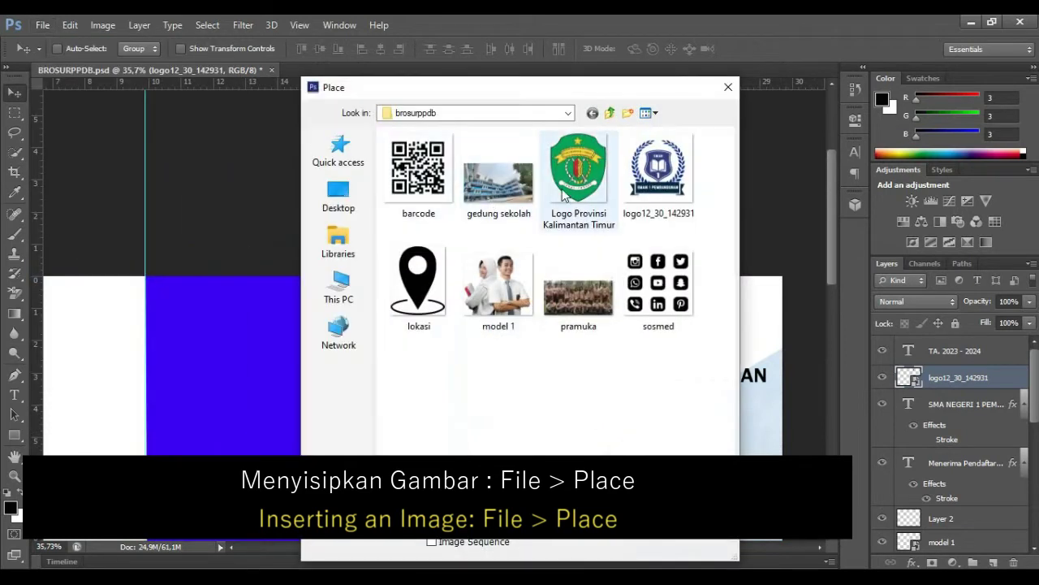
click(573, 187)
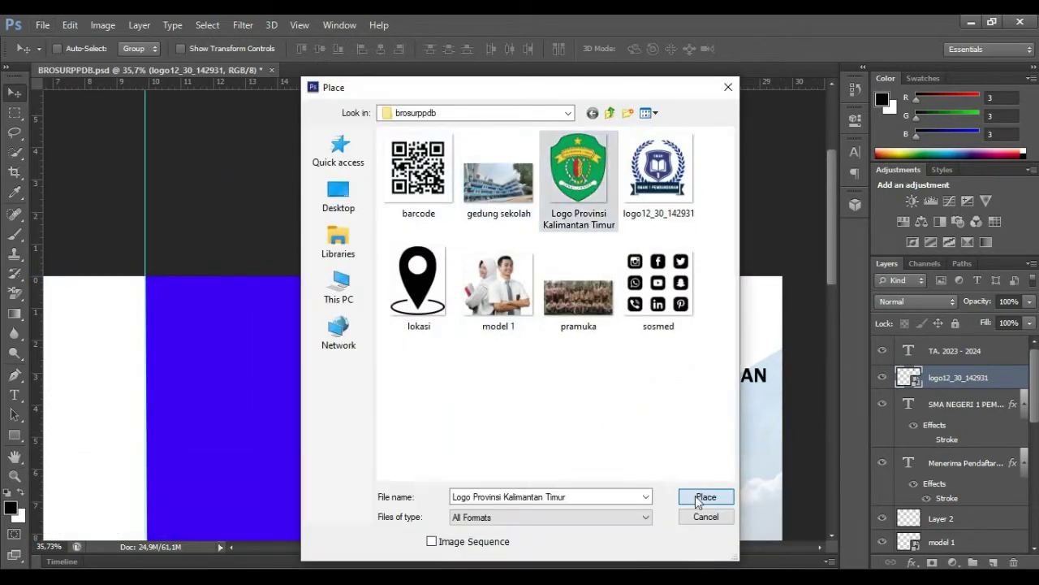
click(704, 495)
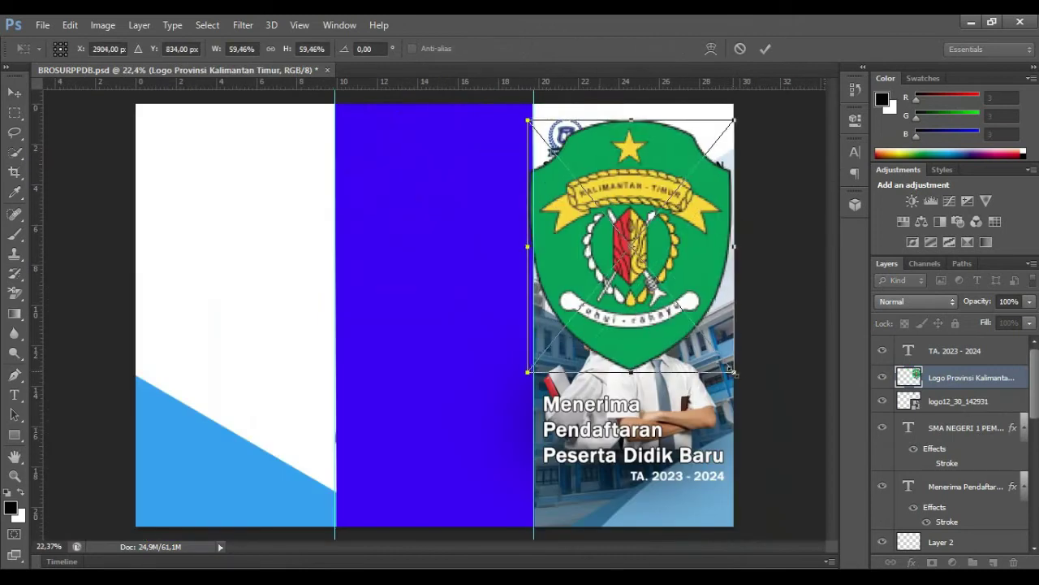
click(767, 48)
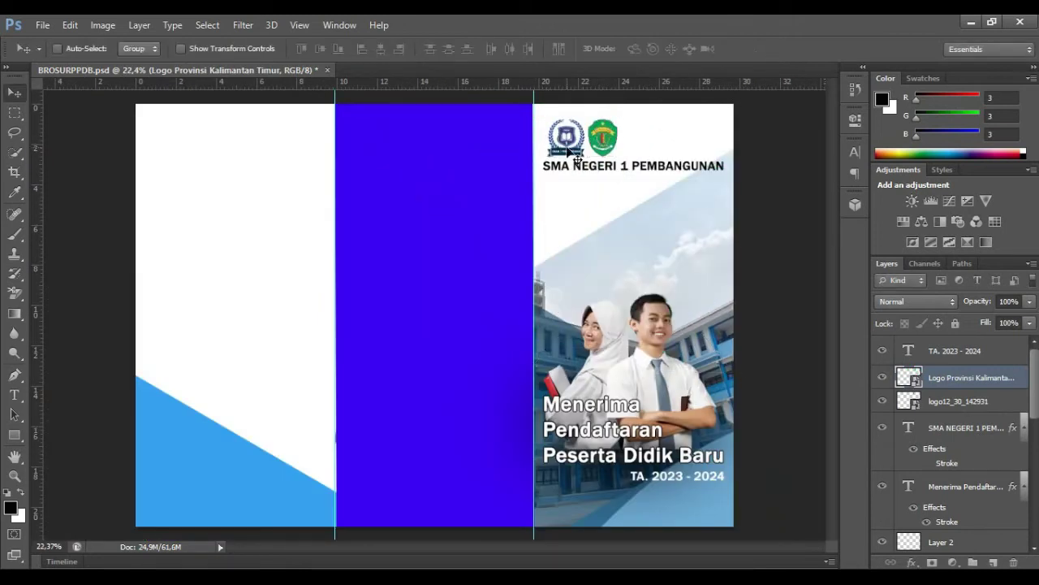
click(933, 404)
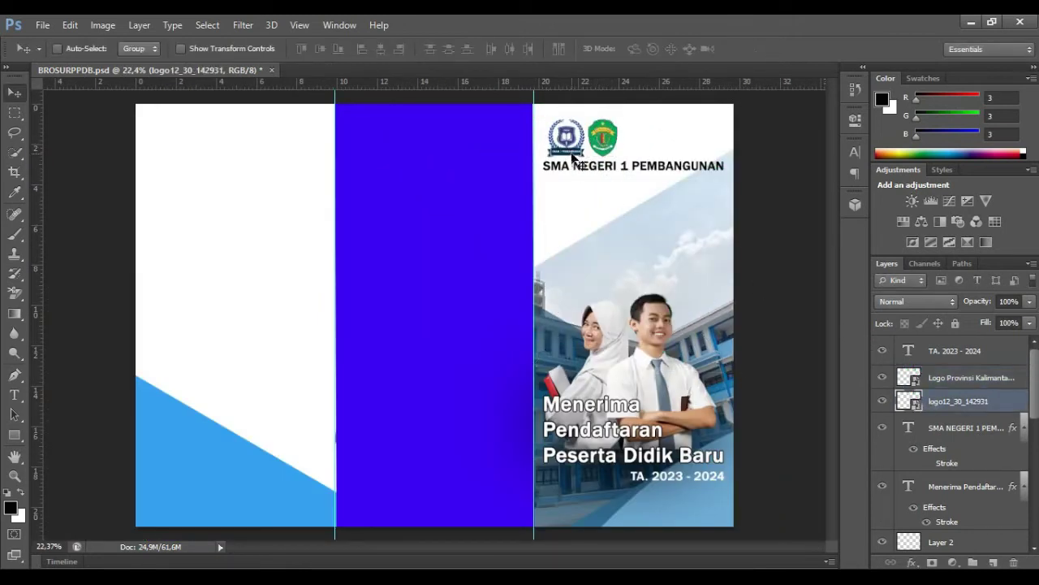
drag(572, 159, 654, 150)
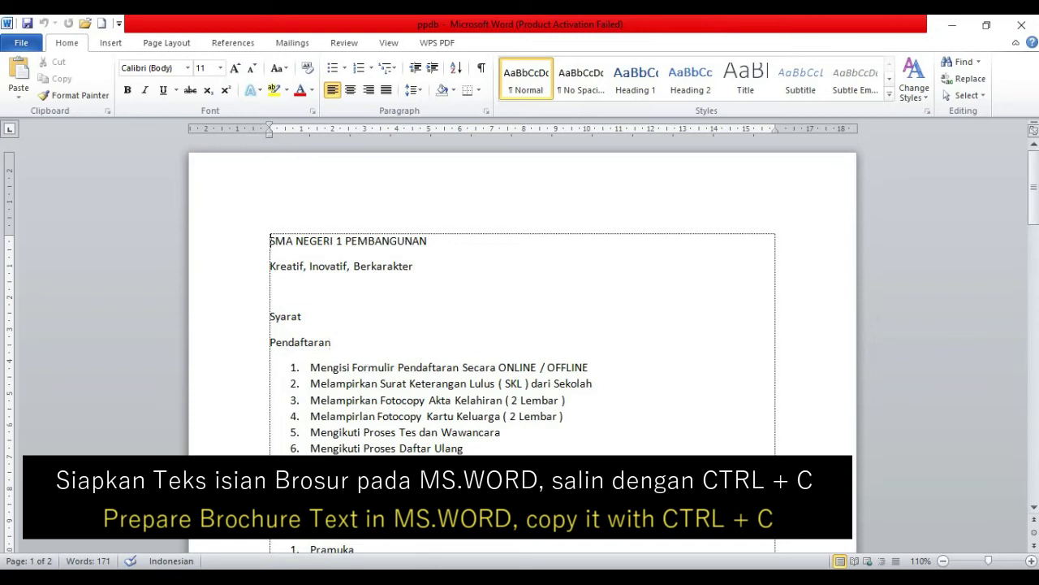
Copy the line 'Kreatif, Inovatif, Berkarakter' from the Word ppdb document, then minimise Word
click(986, 26)
click(804, 438)
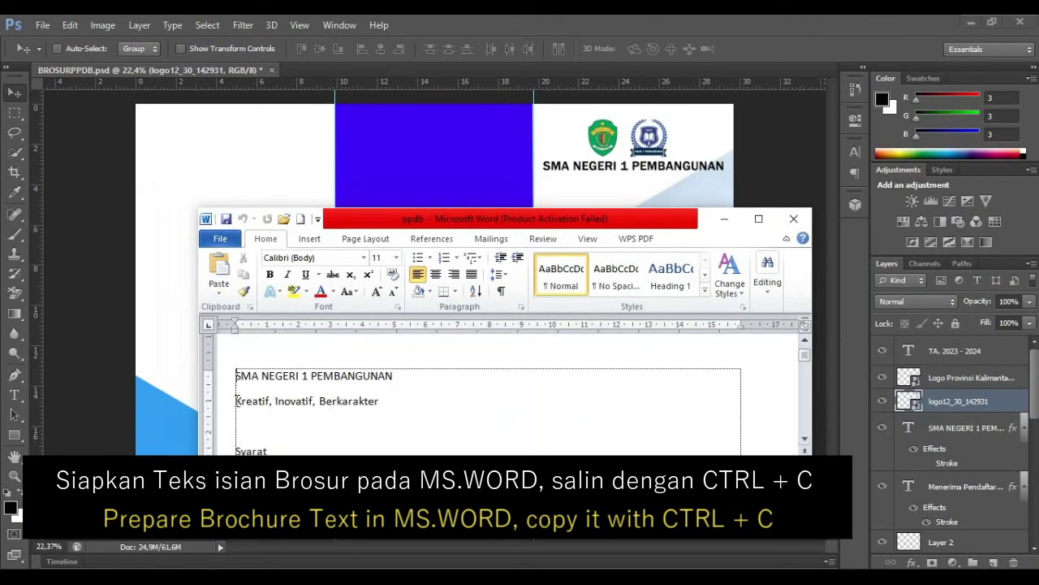
drag(234, 401, 379, 401)
click(725, 218)
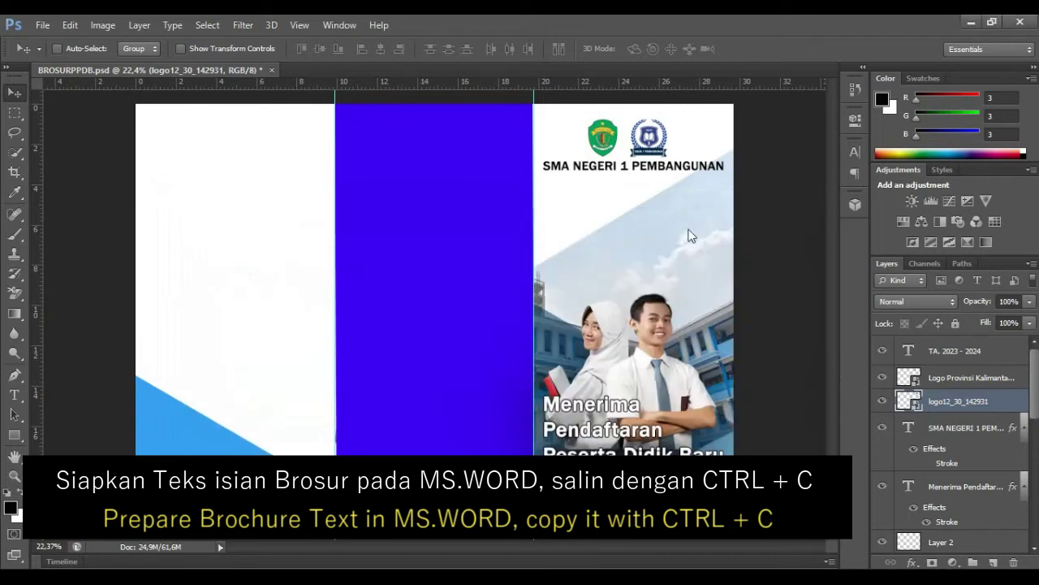
Paste the tagline 'Kreatif, Inovatif, Berkarakter' into a new text box under the school name
click(14, 395)
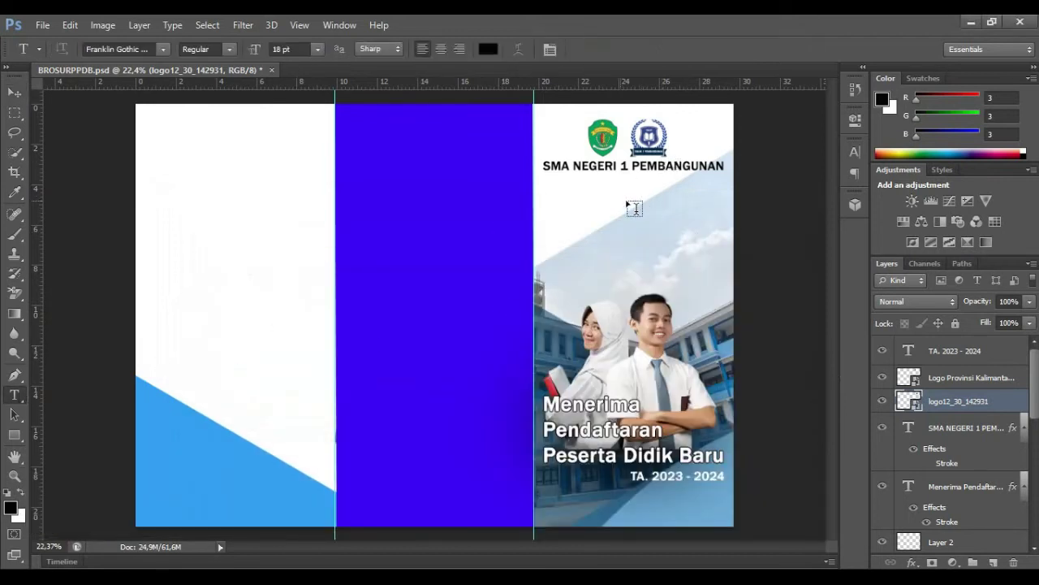
click(558, 193)
key(ctrl+v)
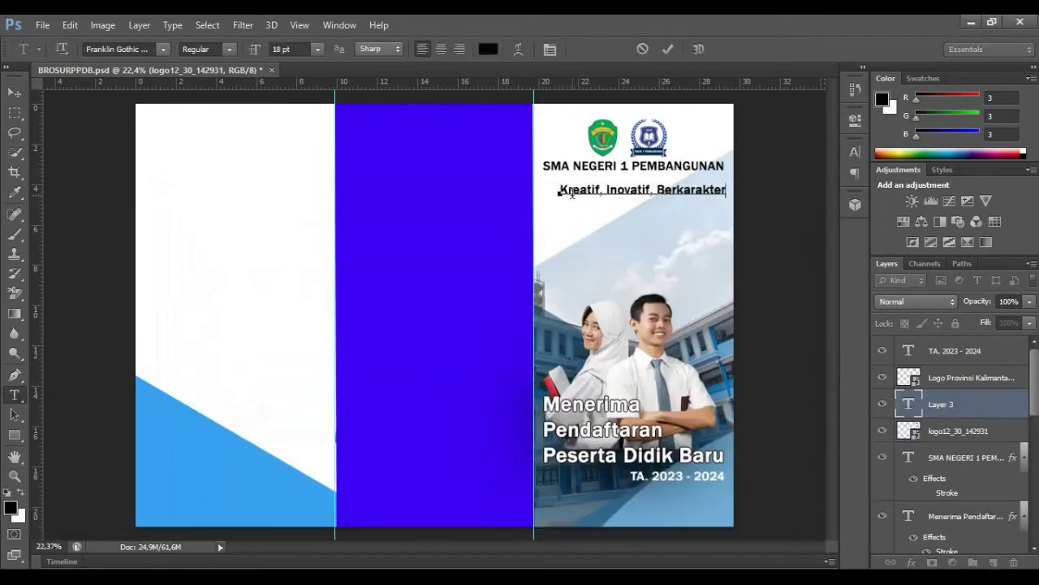
drag(559, 190, 724, 189)
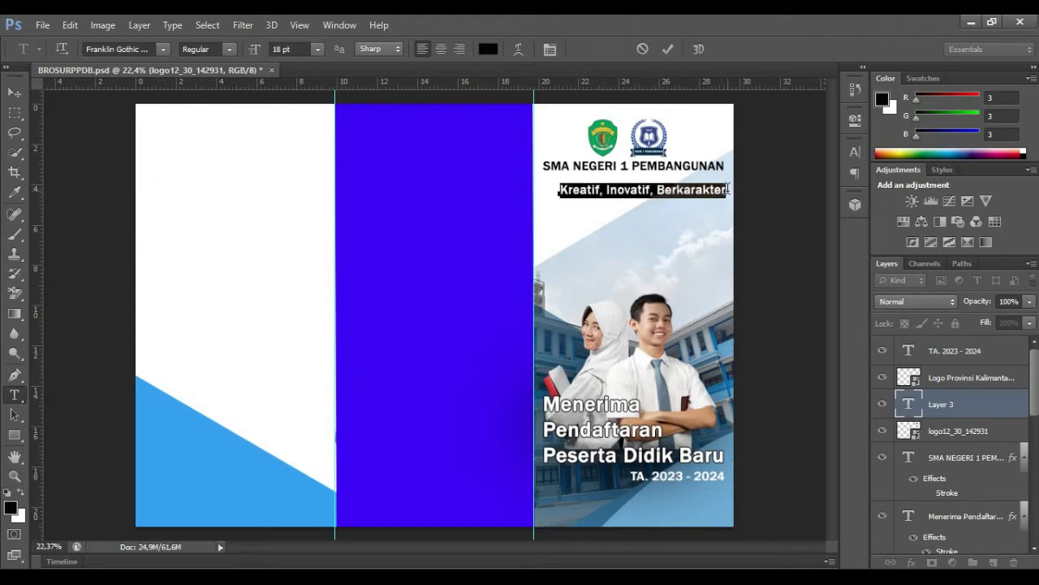
Set the tagline to Courier New at 12 pt
scroll(163, 50, down, 5)
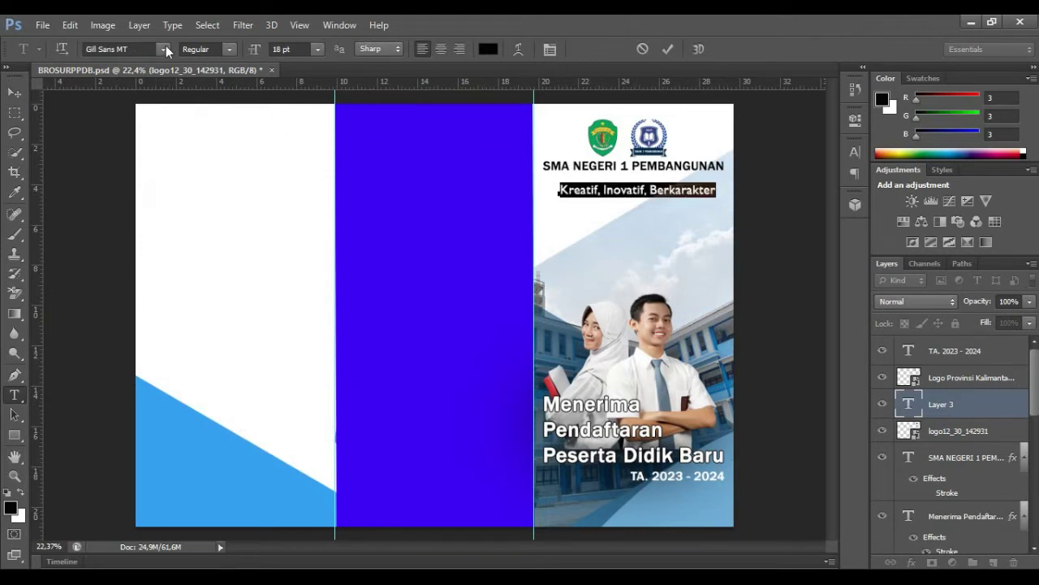
click(164, 49)
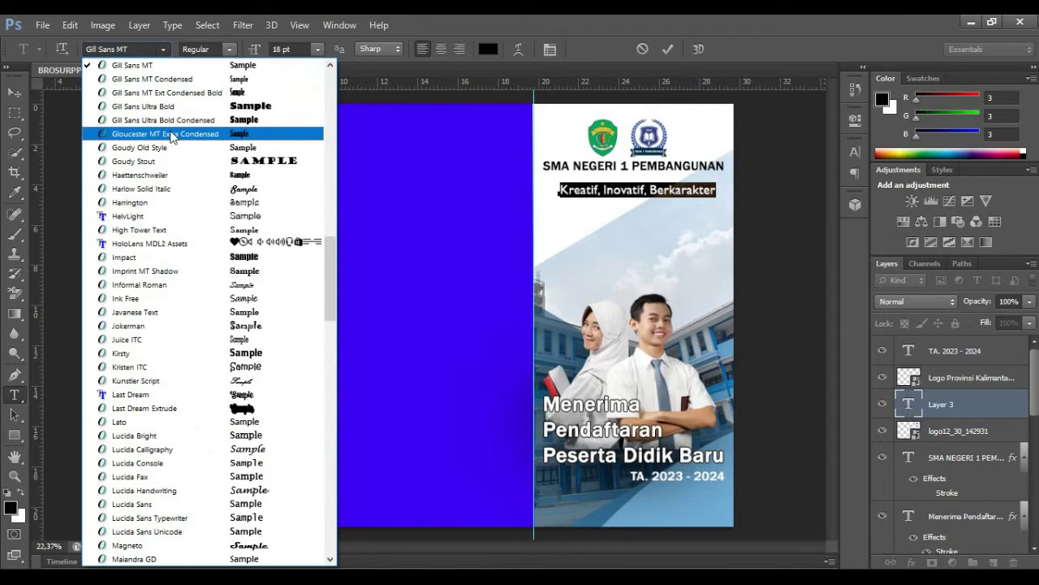
scroll(171, 137, up, 5)
scroll(170, 137, up, 5)
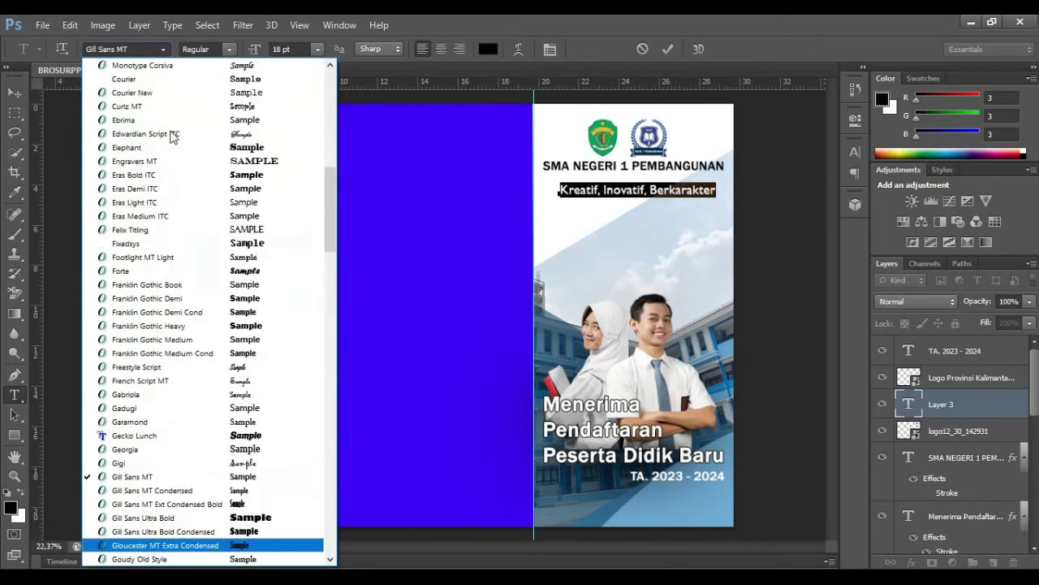
scroll(171, 136, up, 7)
click(172, 299)
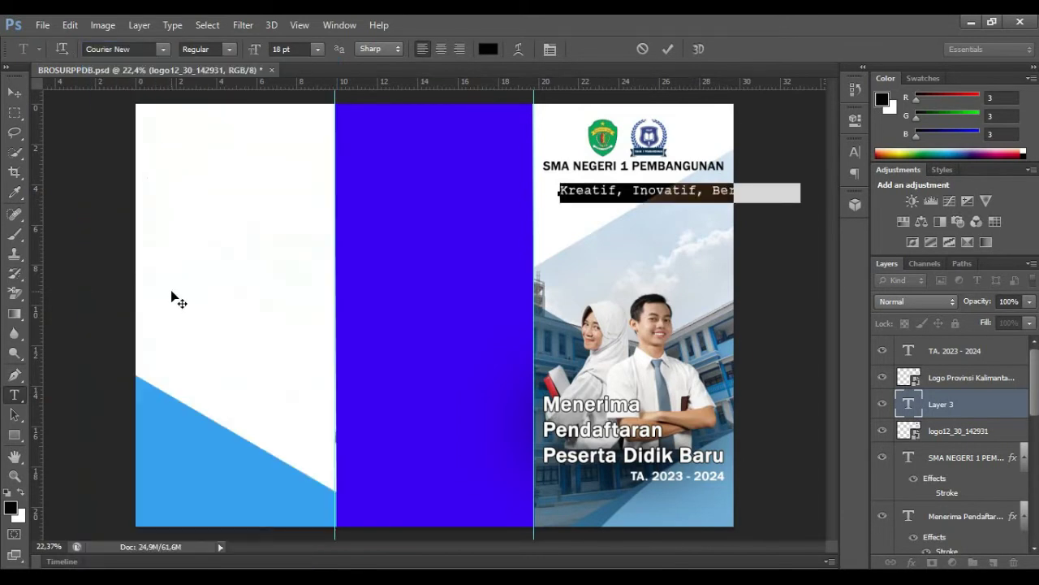
click(319, 48)
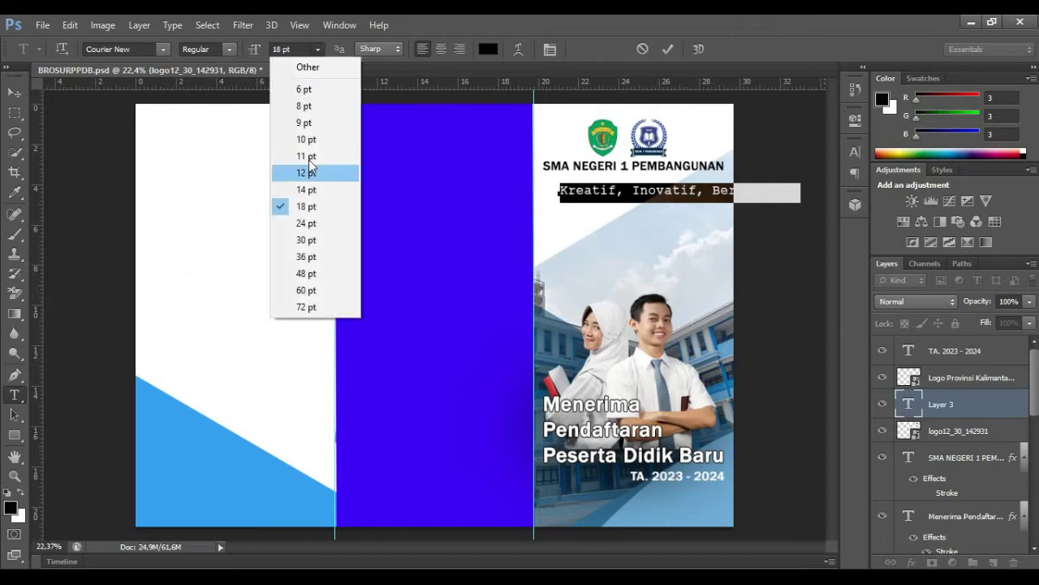
click(304, 190)
key(ctrl+Return)
Position the tagline directly under the school name
key(v)
drag(625, 196, 607, 183)
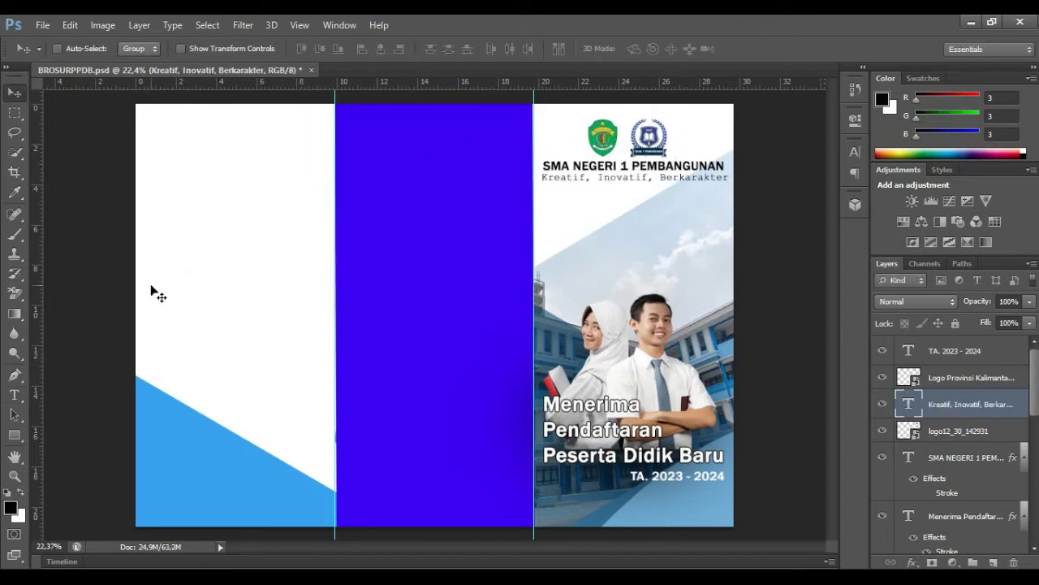
scroll(1037, 394, down, 2)
scroll(1031, 390, up, 2)
click(952, 458)
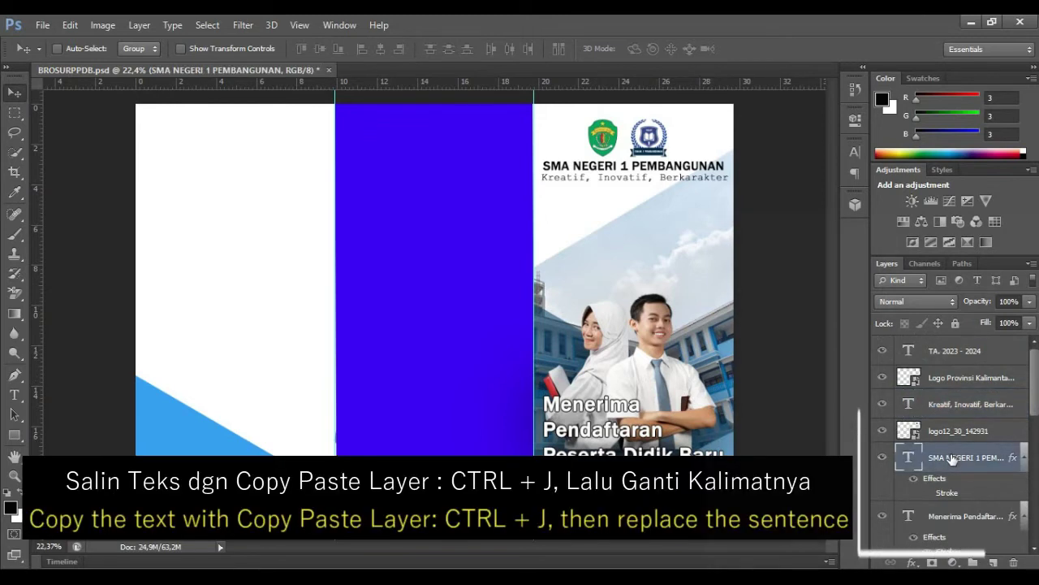
Duplicate the school name layer and replace its text with the school's street address
key(ctrl+j)
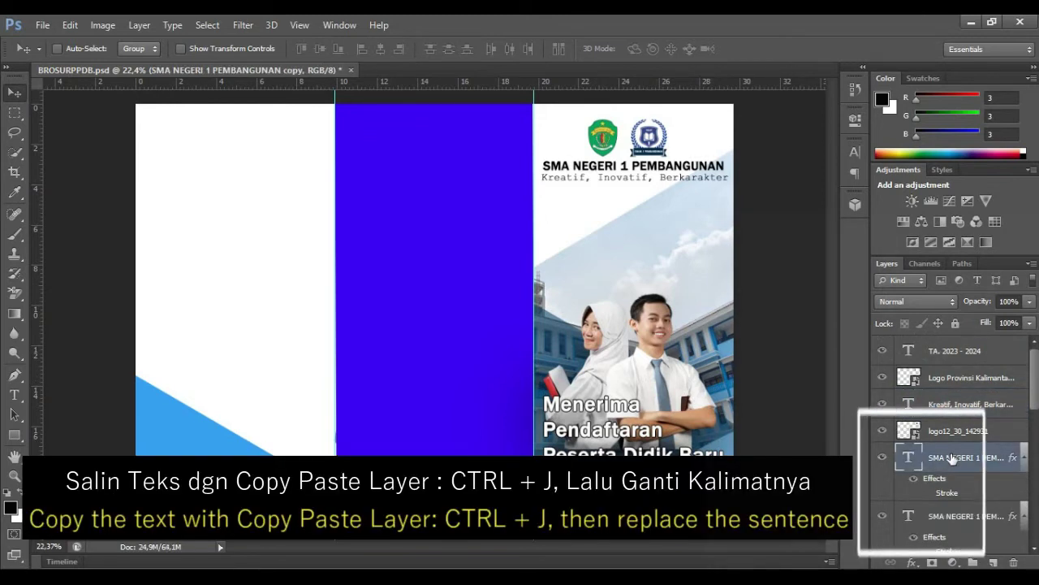
key(shift+Down)
key(shift+Down)
key(shift+Down)
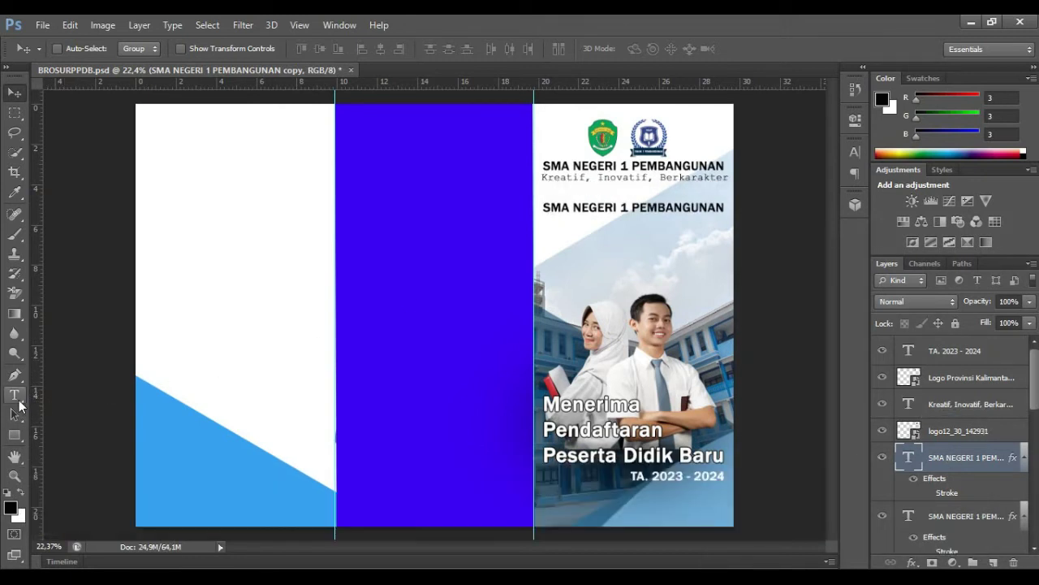
click(15, 395)
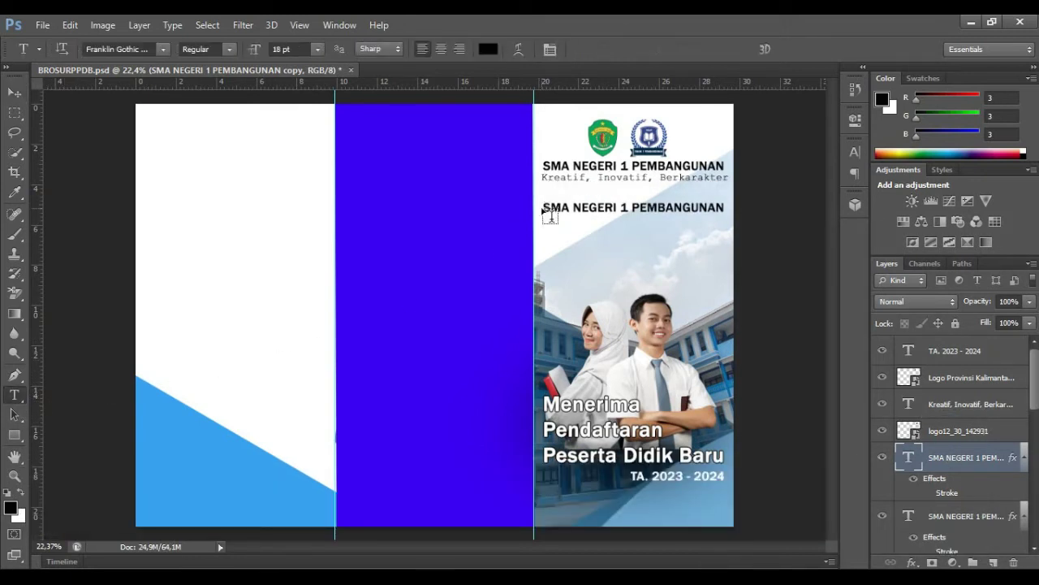
drag(543, 209, 728, 221)
text(Jln. Wolter Mongisidi)
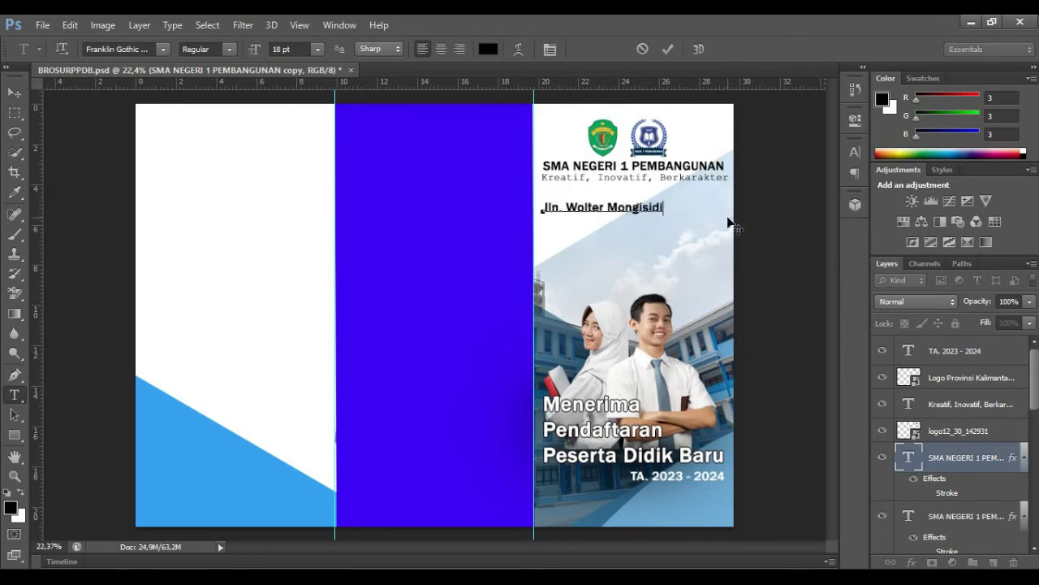
text(, RT.4, Samarinda)
Set the address text to 14 pt and move it to the bottom of the photo
drag(541, 208, 766, 210)
click(317, 49)
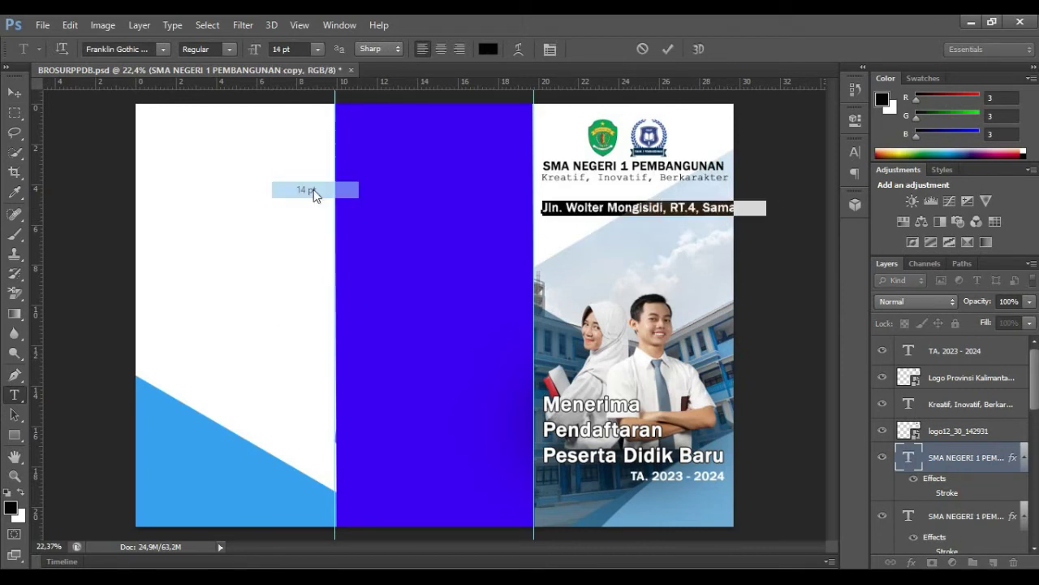
click(300, 190)
click(667, 49)
drag(592, 219, 593, 512)
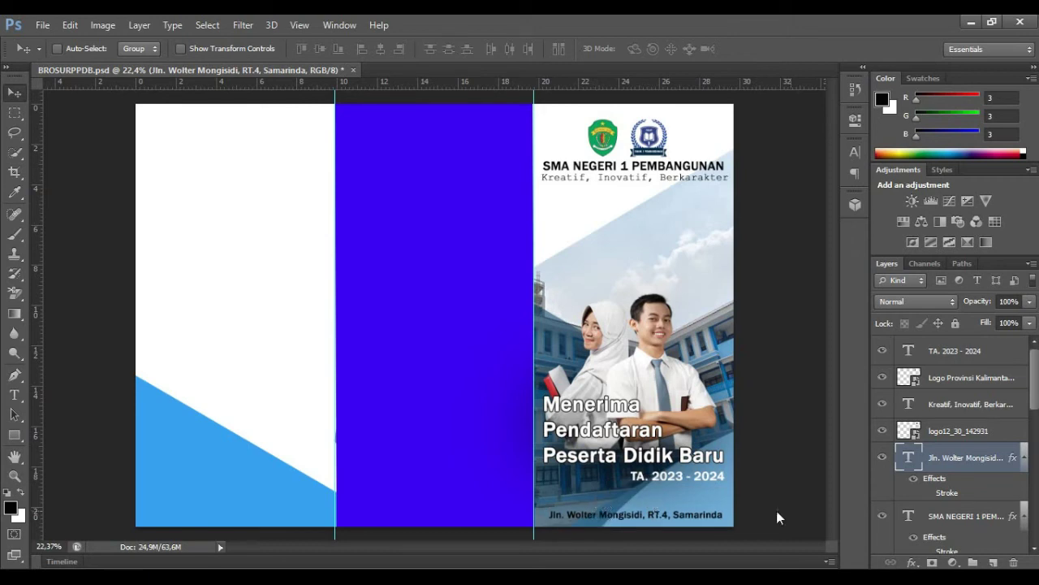
Give the address layer a near-white Color Overlay with its Stroke effect enabled
right_click(953, 458)
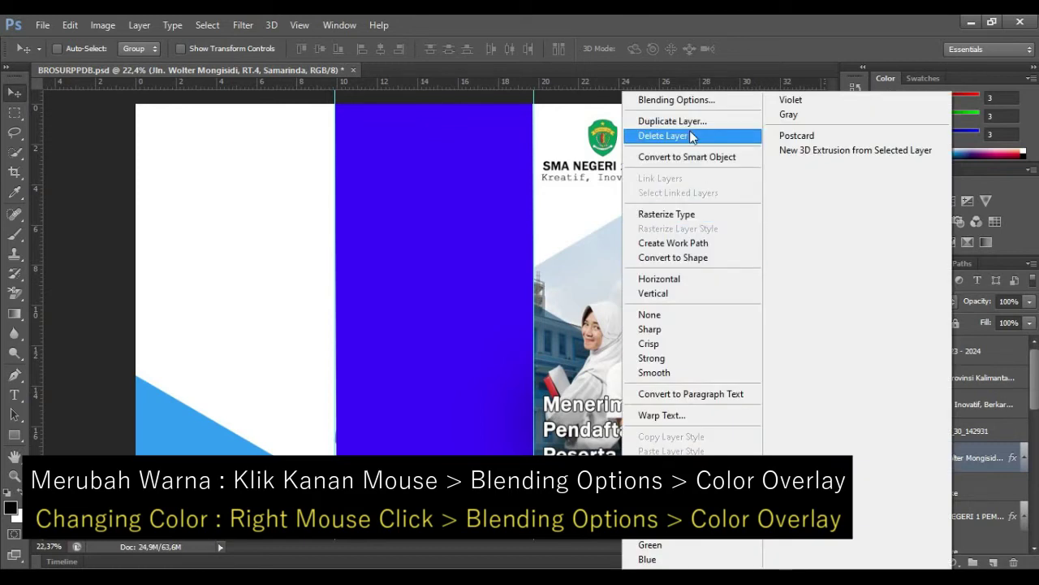
click(690, 106)
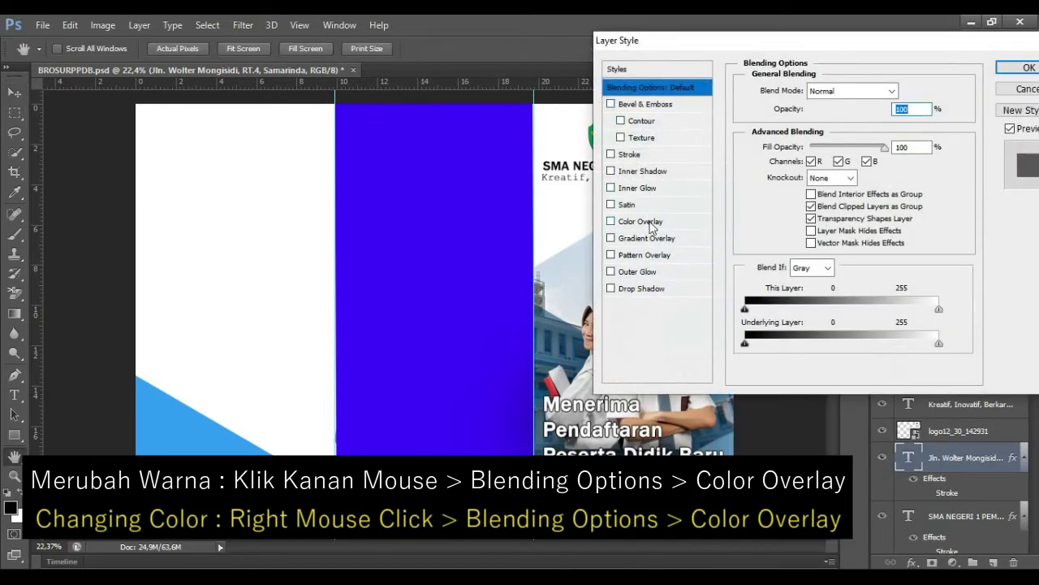
click(642, 221)
click(901, 91)
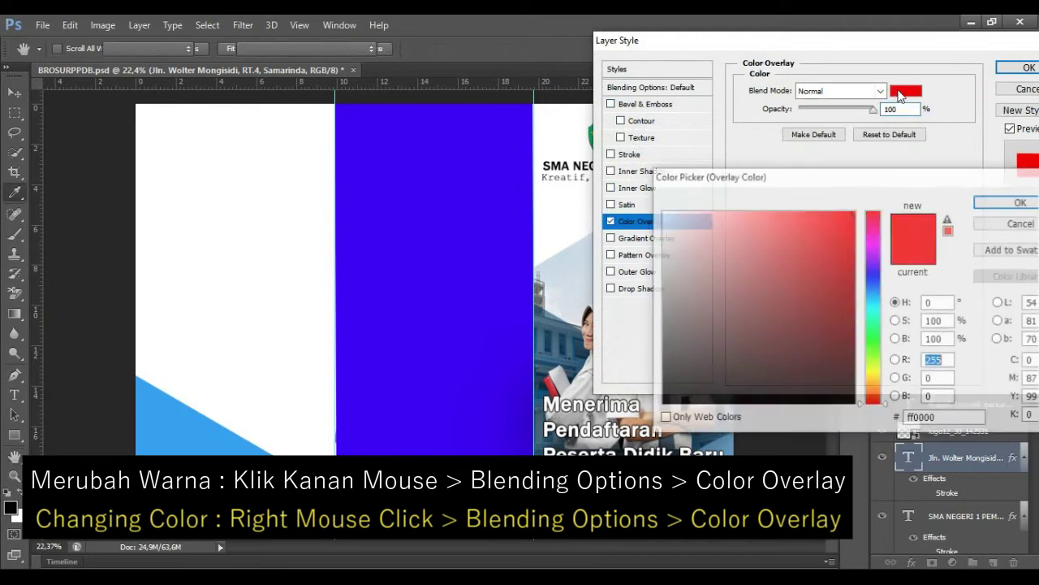
click(662, 213)
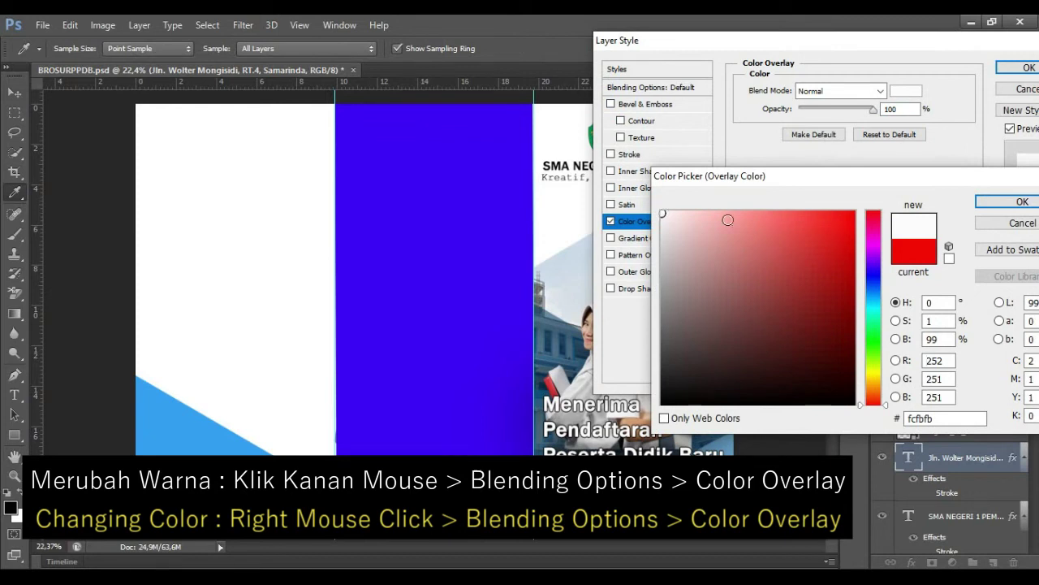
click(995, 201)
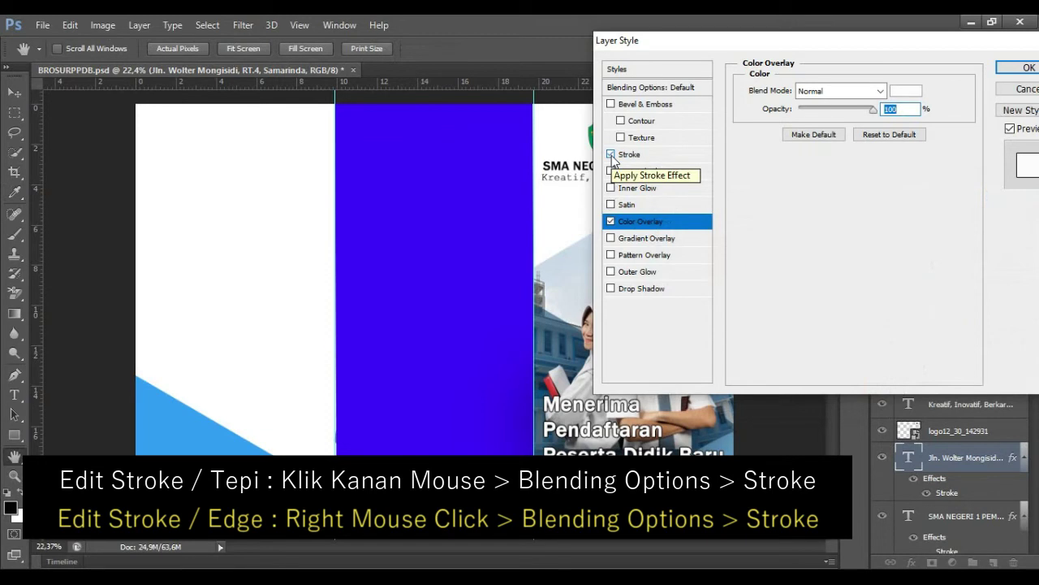
click(1021, 70)
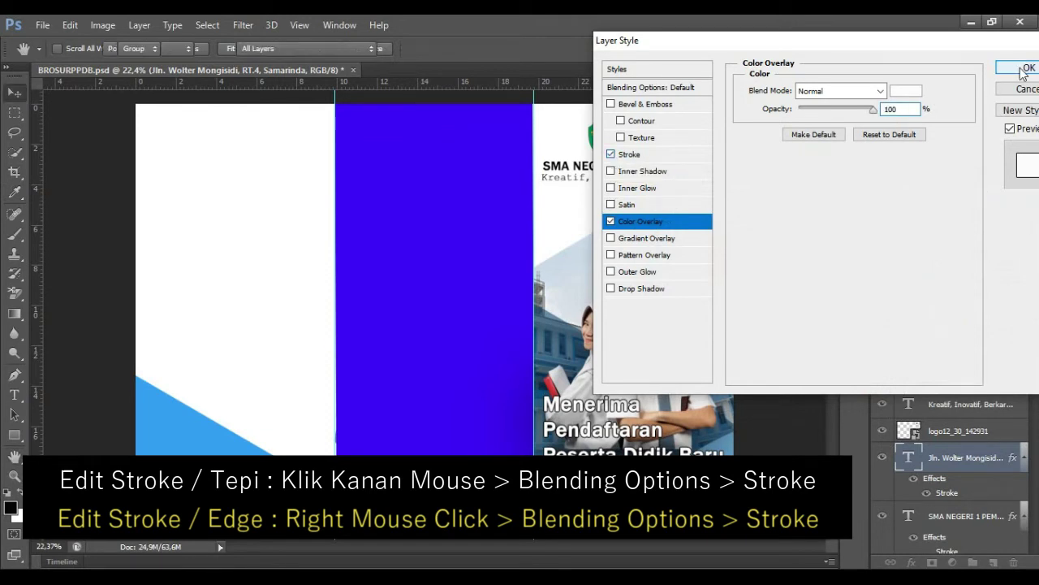
click(963, 357)
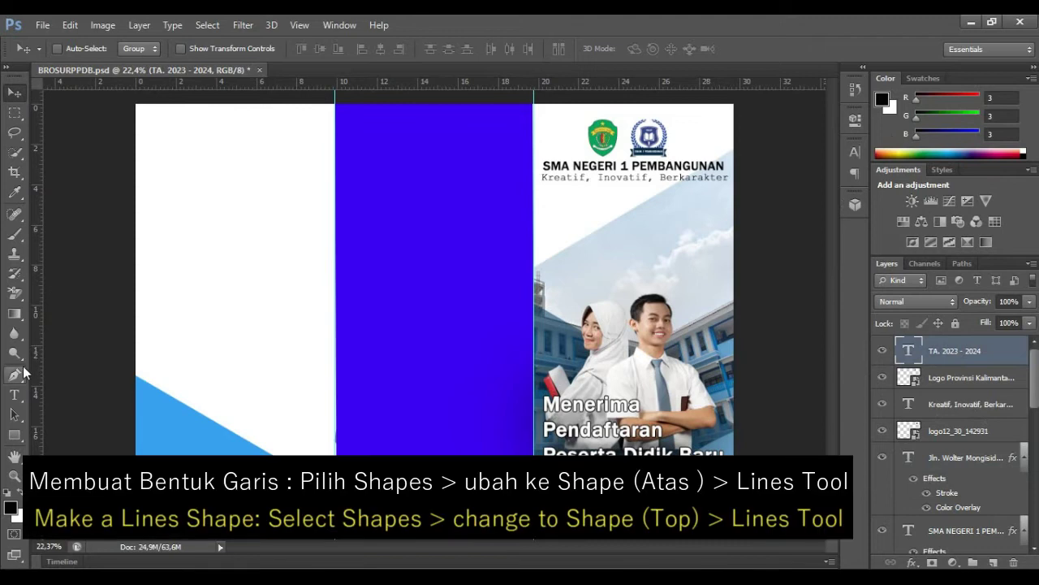
click(18, 438)
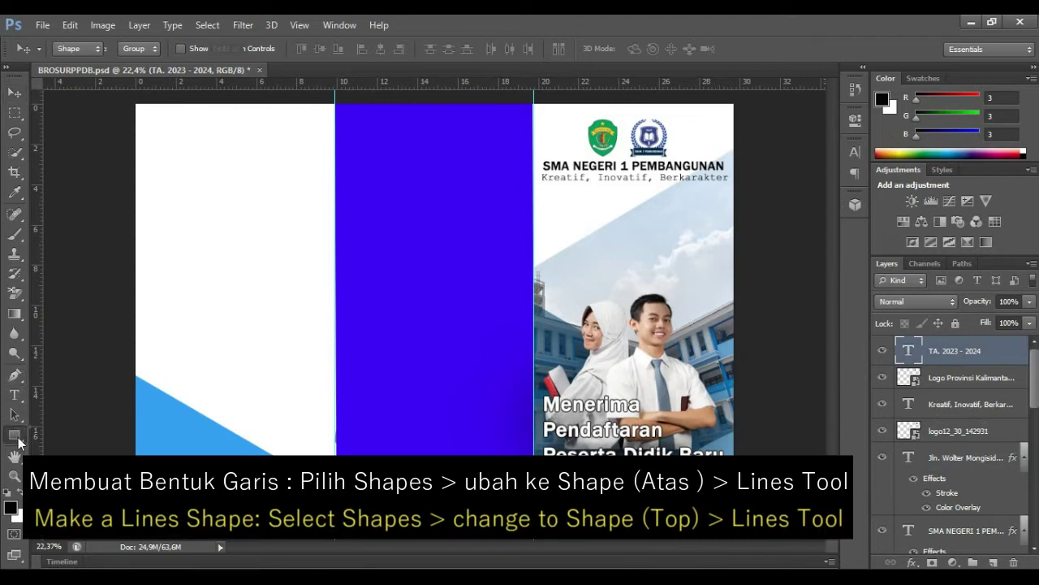
Draw a thin white horizontal line above the address with the Line tool
click(89, 490)
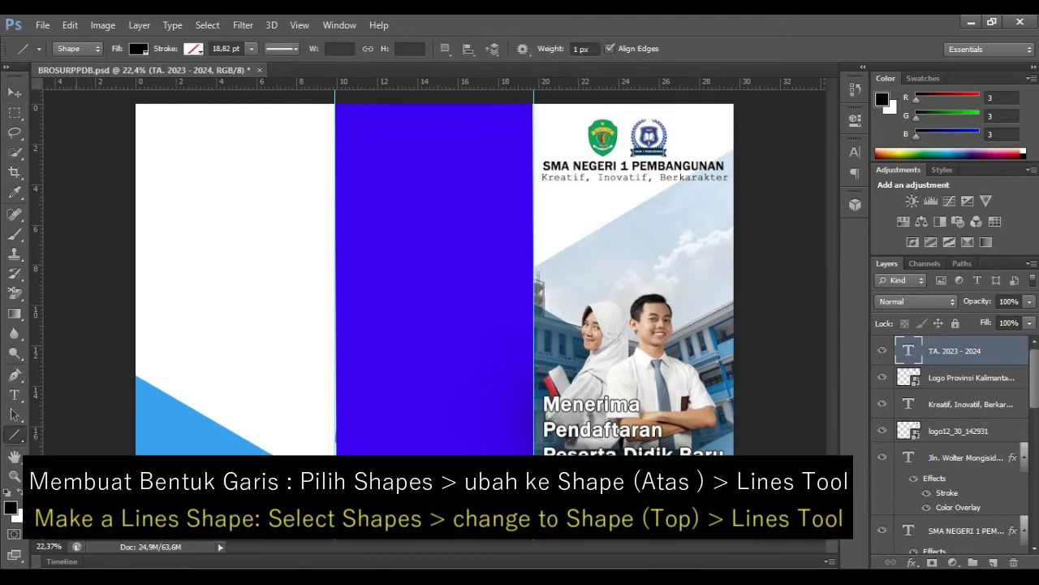
click(192, 48)
click(120, 122)
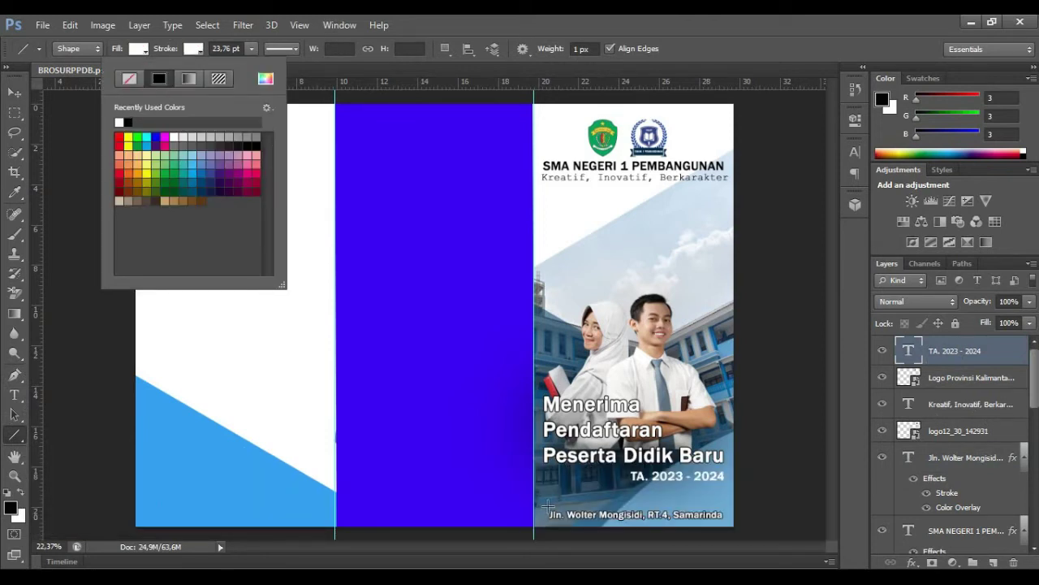
drag(546, 503, 720, 504)
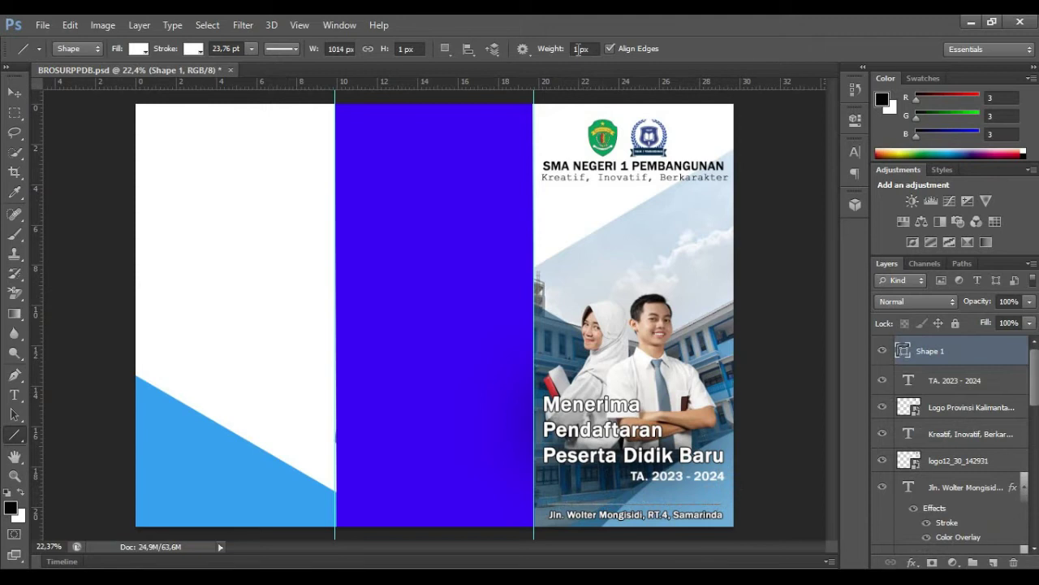
right_click(962, 350)
click(707, 111)
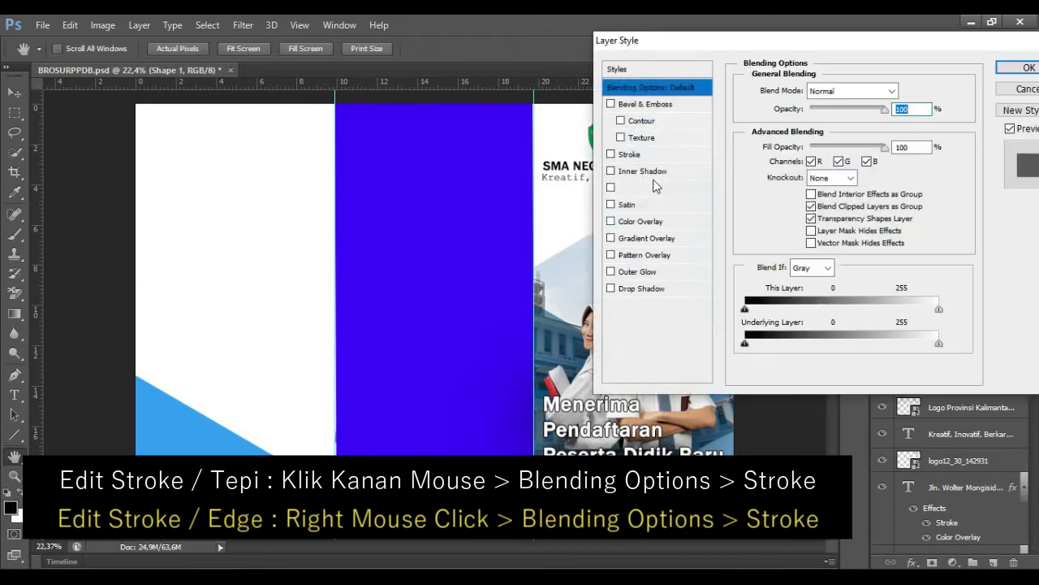
Give the Shape 1 divider line a 6 px near-white stroke layer style
click(610, 155)
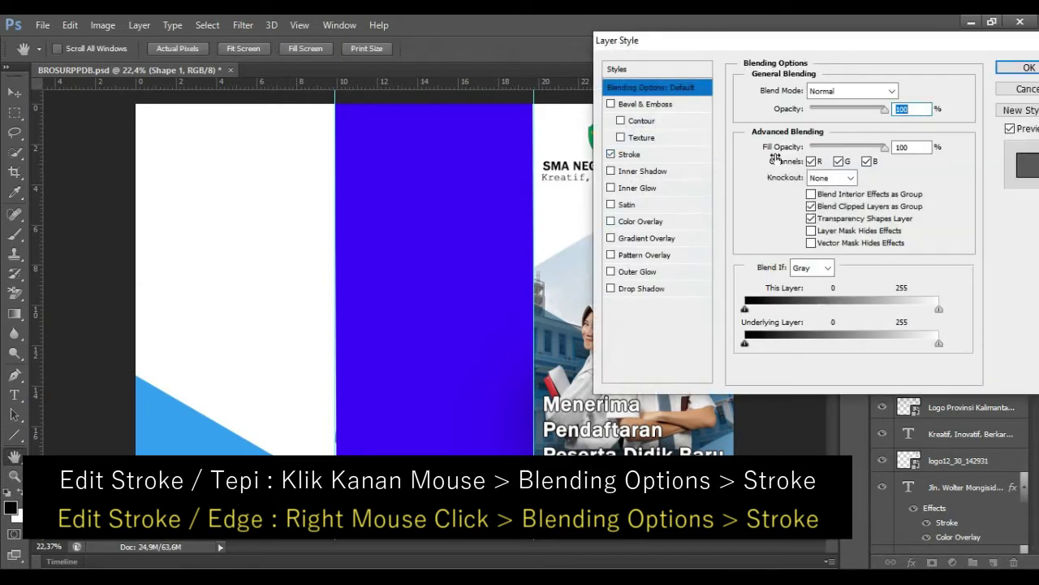
click(630, 154)
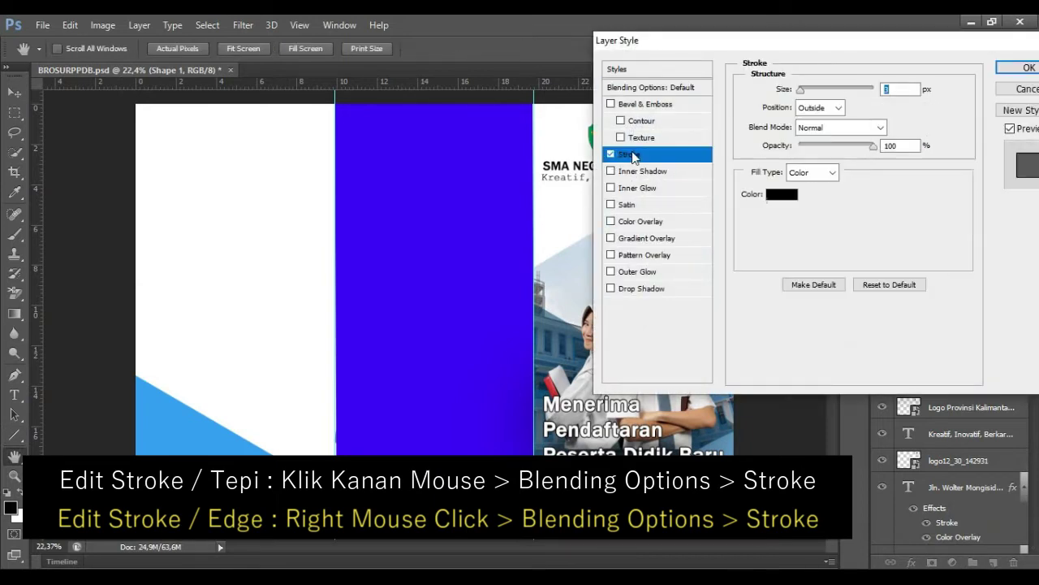
click(781, 195)
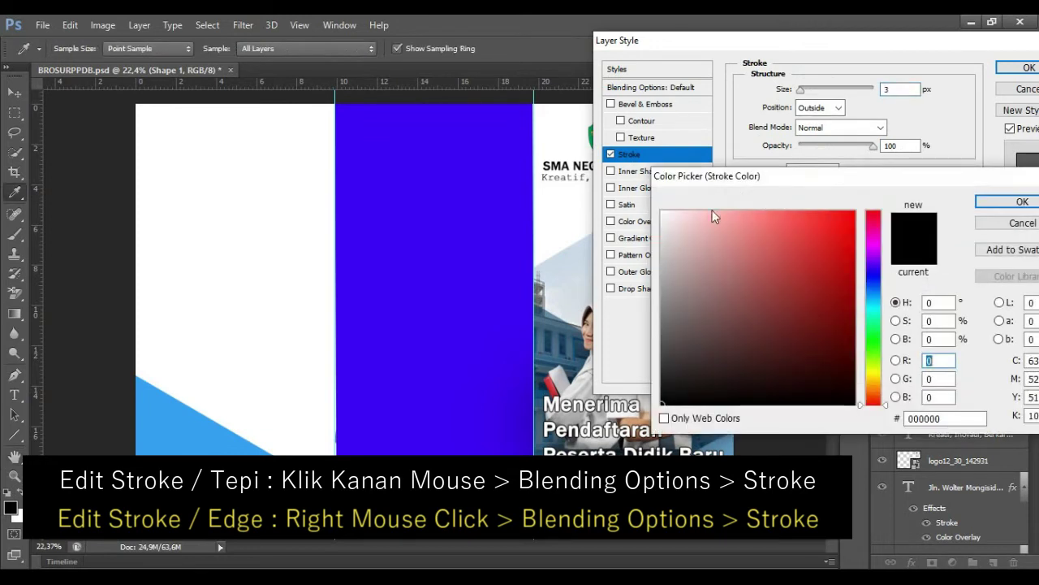
click(663, 212)
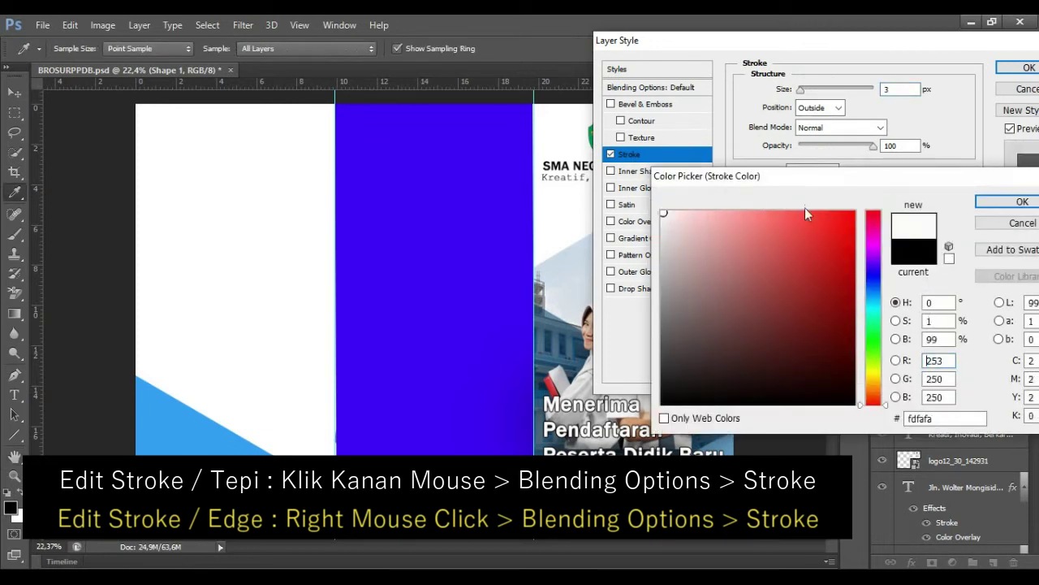
click(1006, 203)
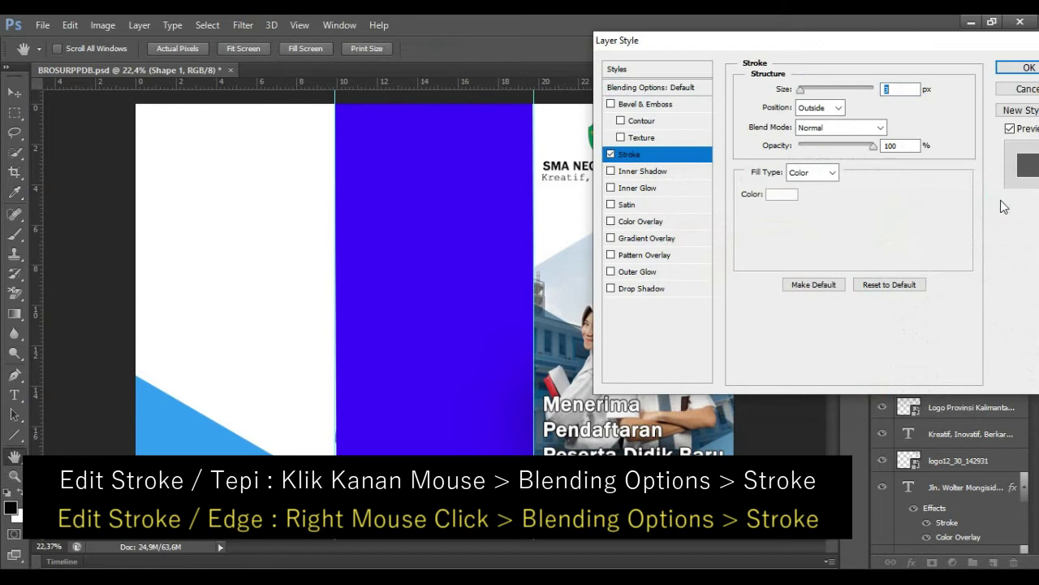
text(6)
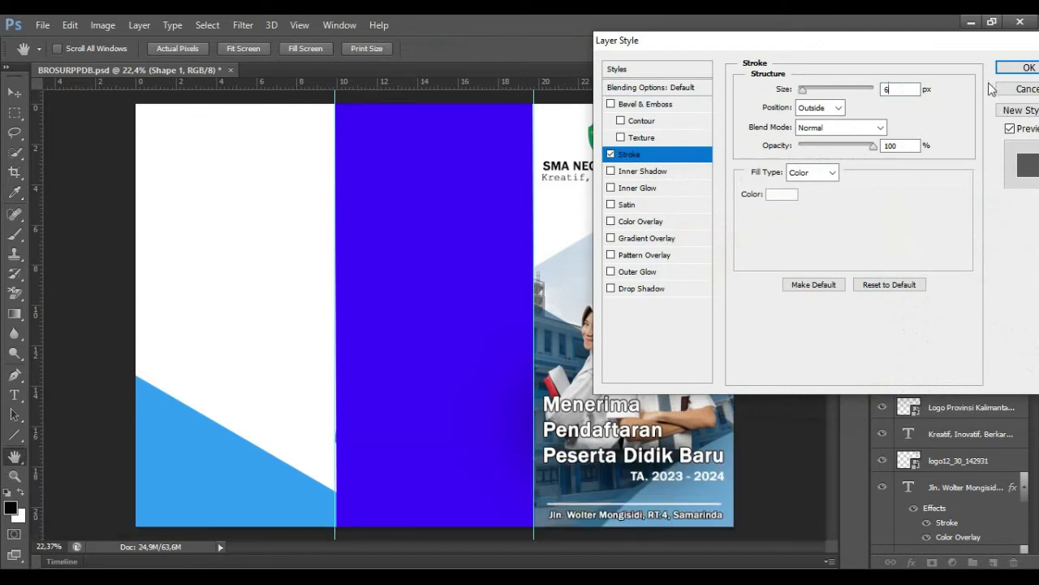
click(1023, 67)
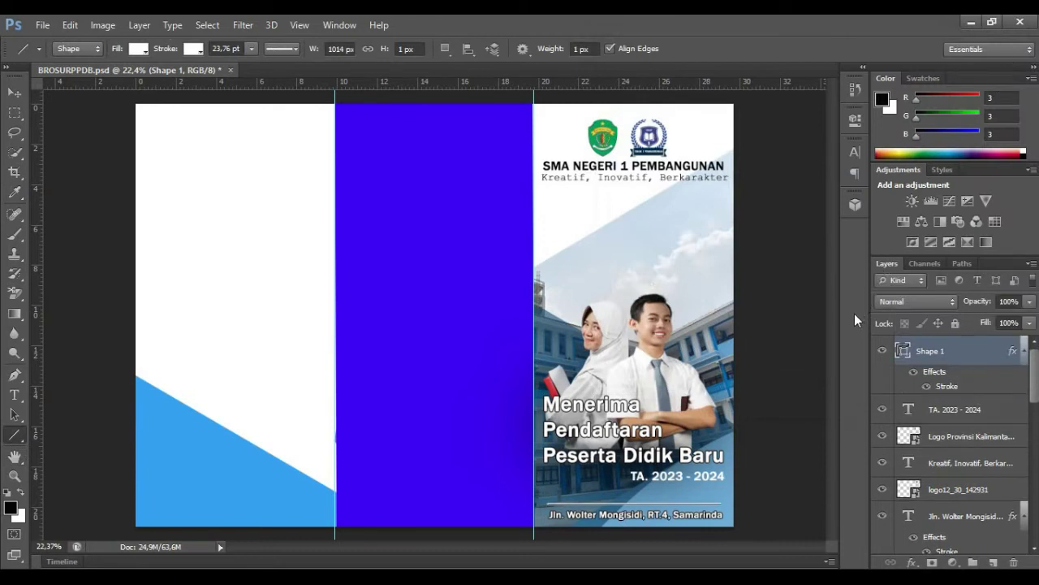
click(11, 95)
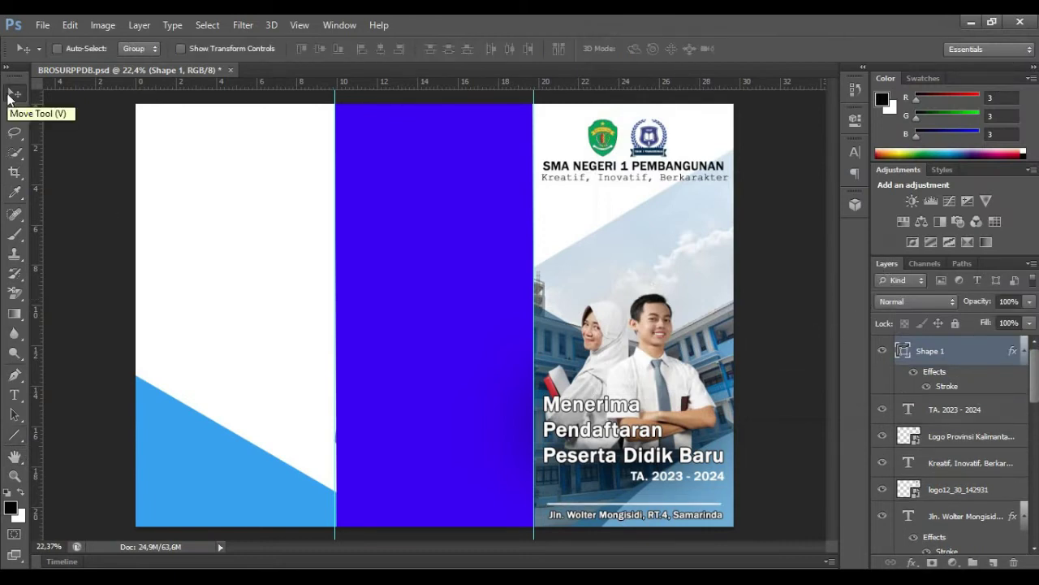
Apply a dark grey Color Overlay to the Rectangle 1 copy 2 middle panel
scroll(1035, 398, down, 2)
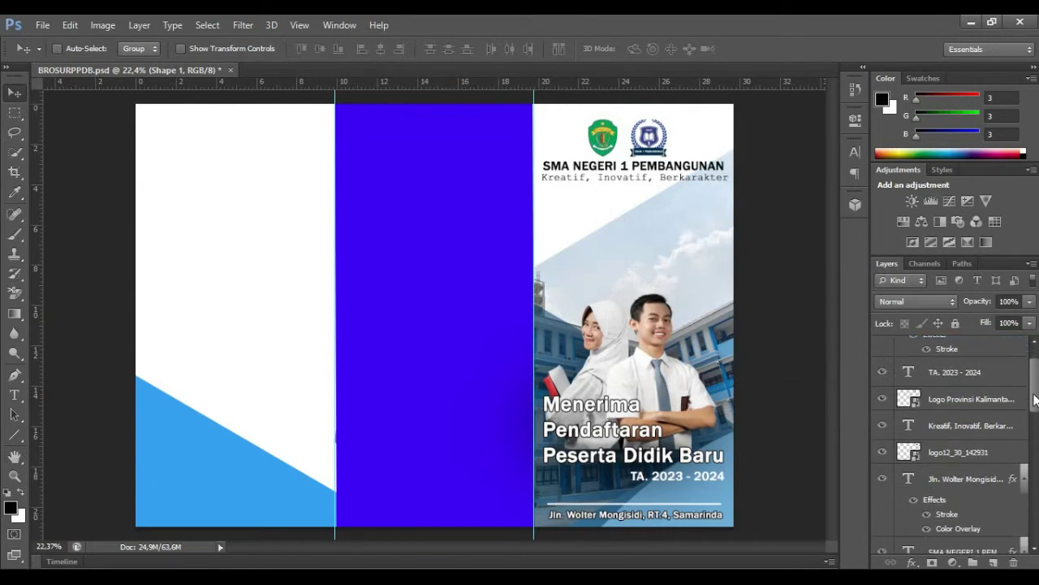
drag(1035, 398, 1022, 489)
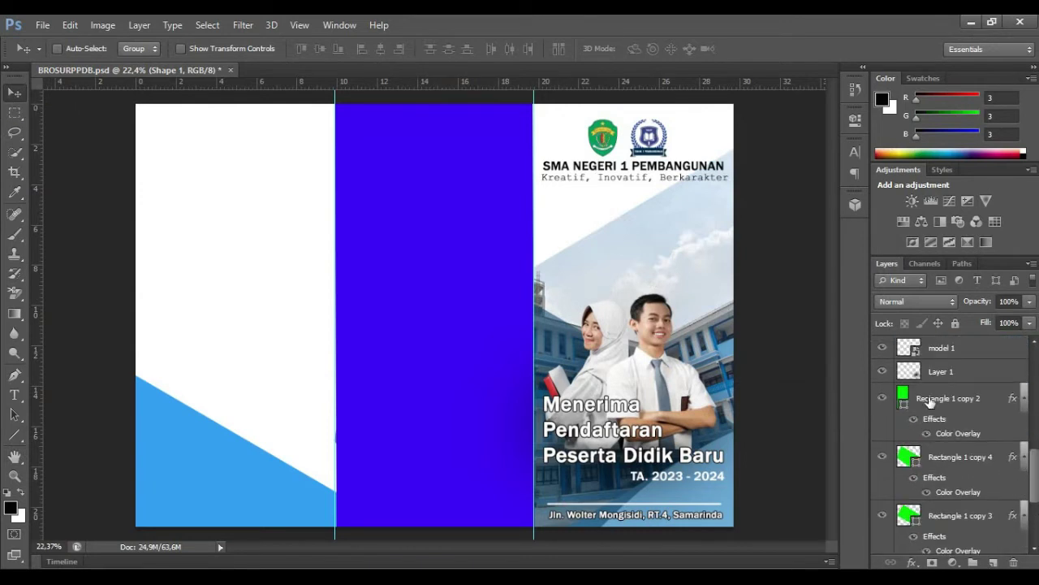
click(930, 401)
right_click(939, 393)
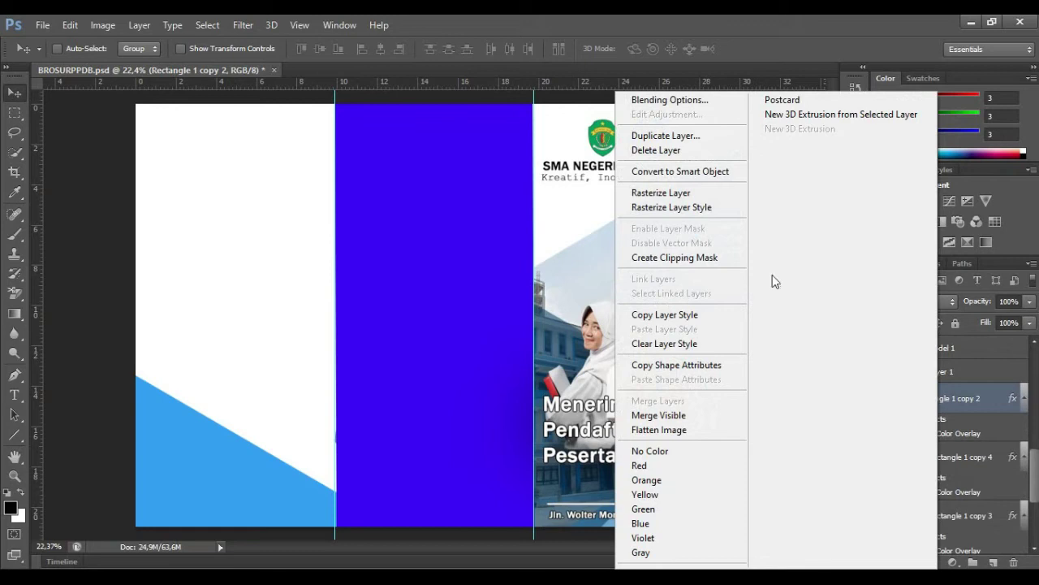
click(670, 100)
click(642, 220)
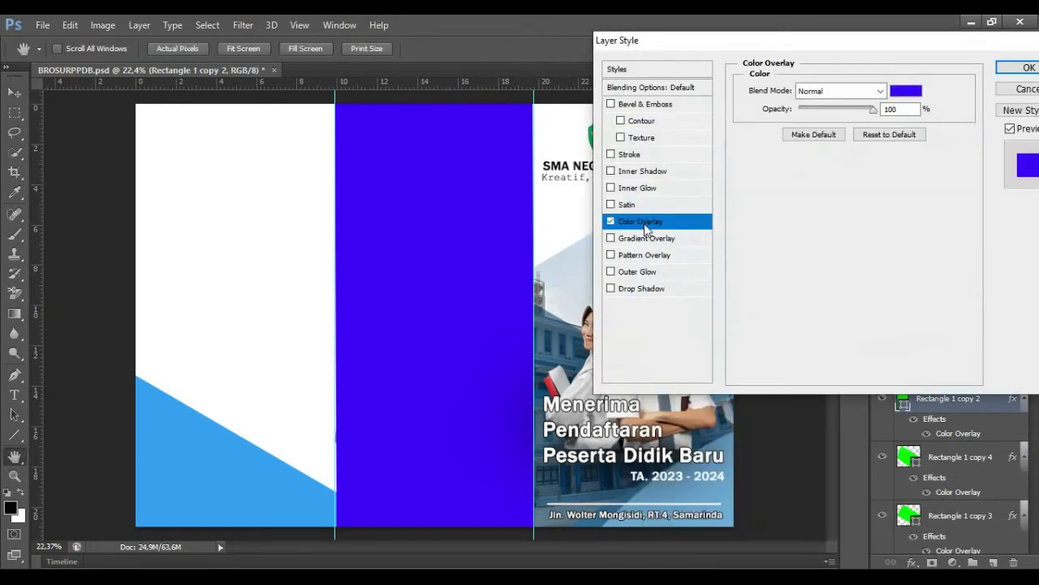
click(908, 93)
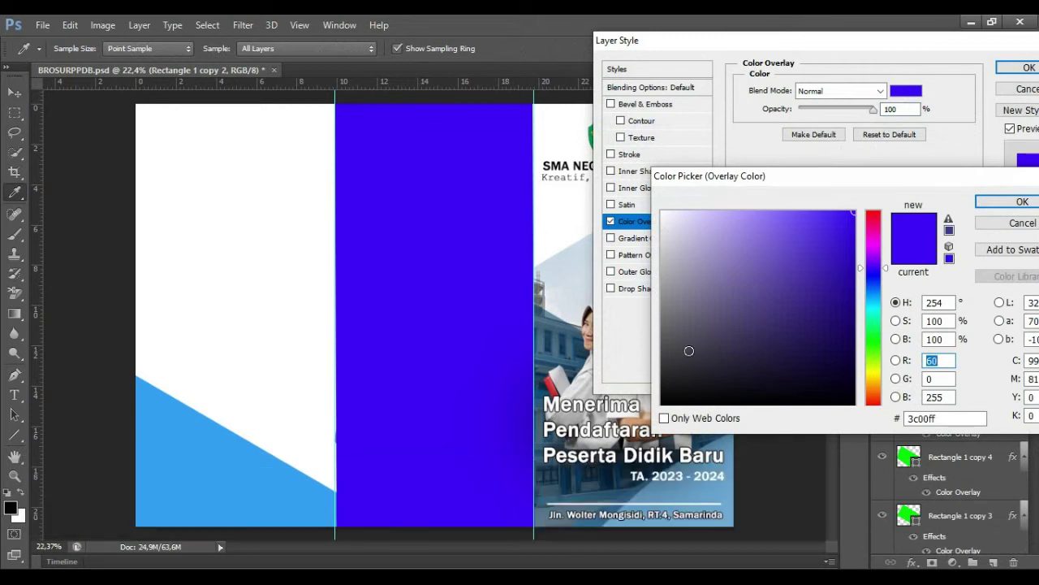
drag(670, 346, 673, 365)
click(1022, 201)
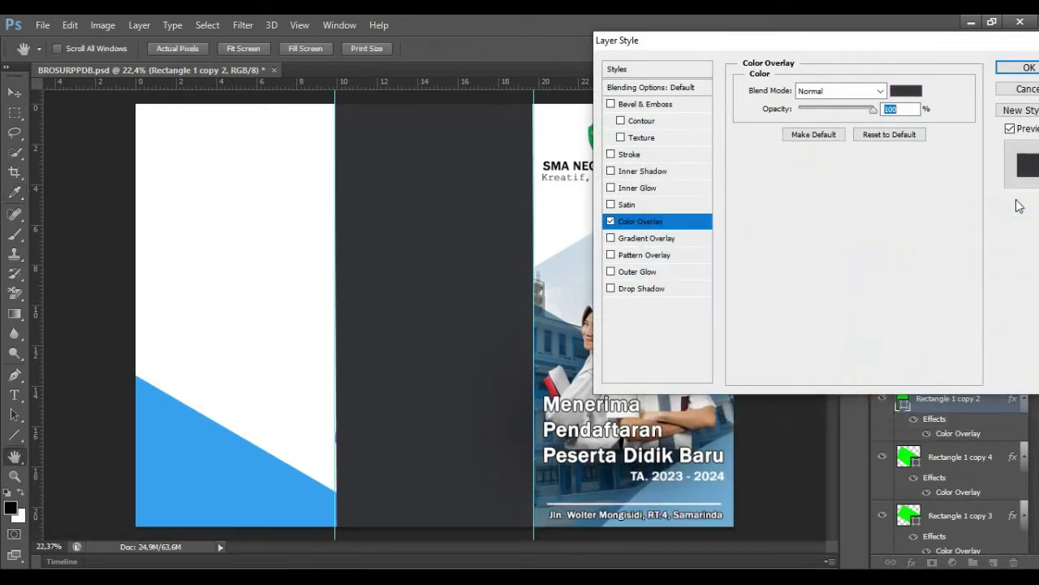
click(1022, 70)
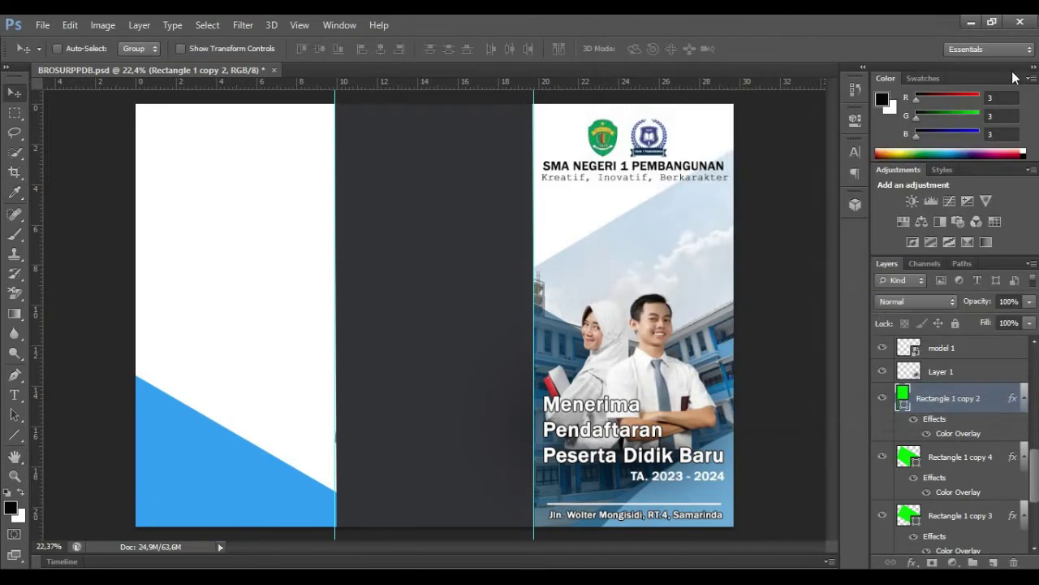
scroll(941, 353, up, 5)
click(942, 350)
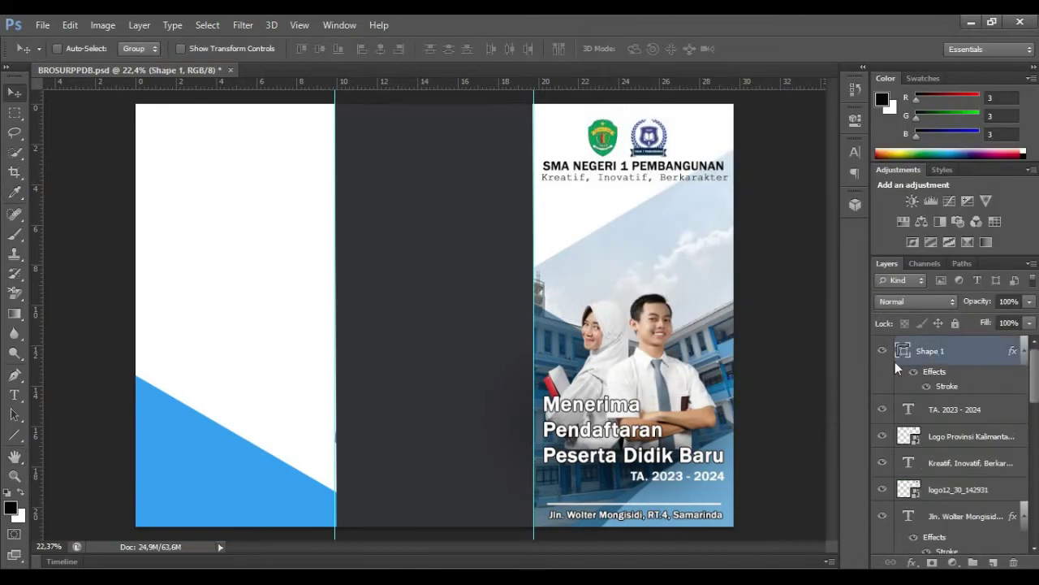
Type the 'Mewujudkan Sekolah yang unggul…' vision statement with a VISI heading at its start
click(14, 396)
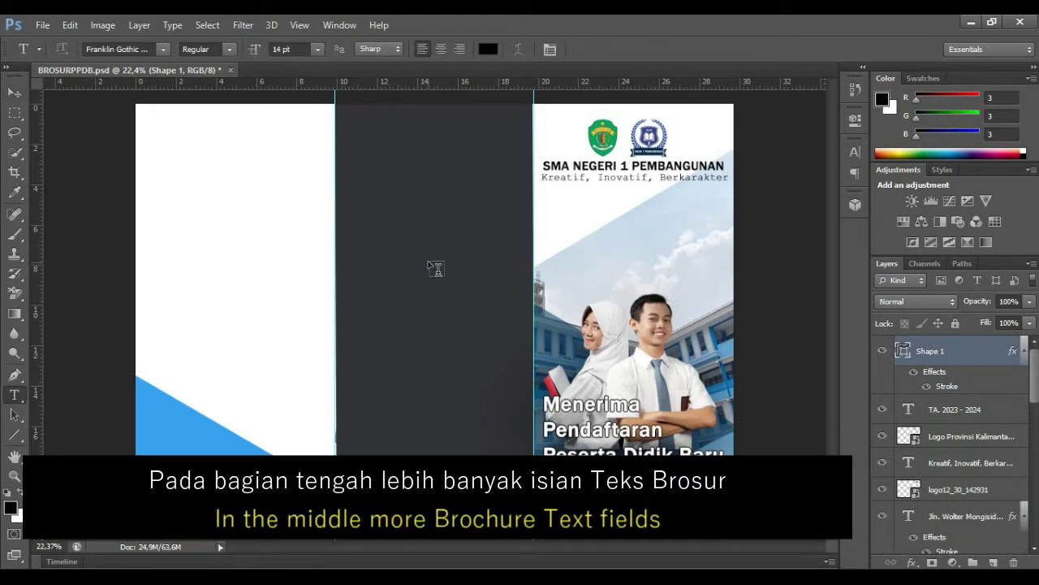
click(185, 227)
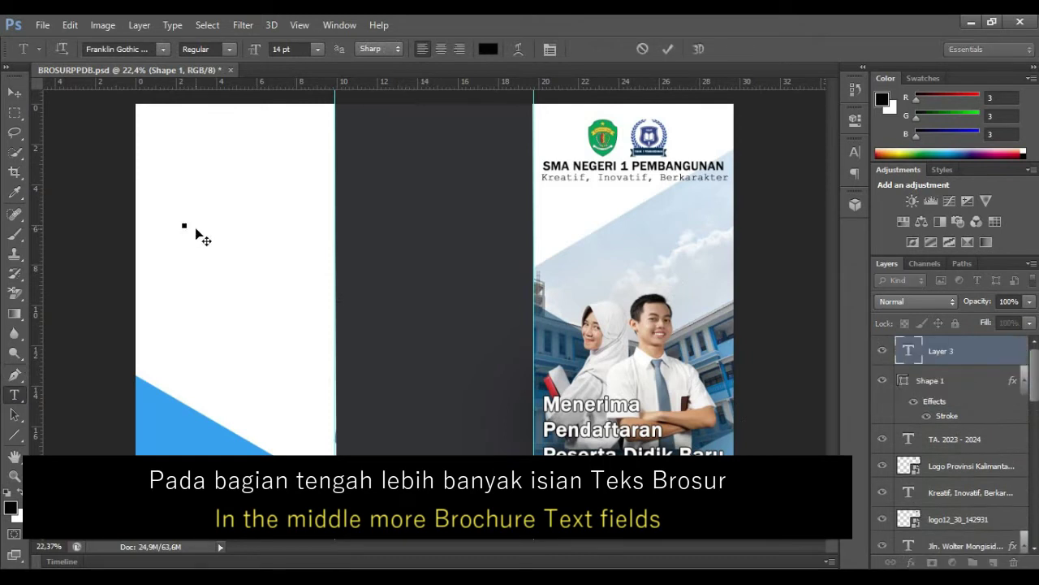
text(Mew)
text(ujudkan Sekolah yang unggul dalam Prestasi, Seni, berakhlak)
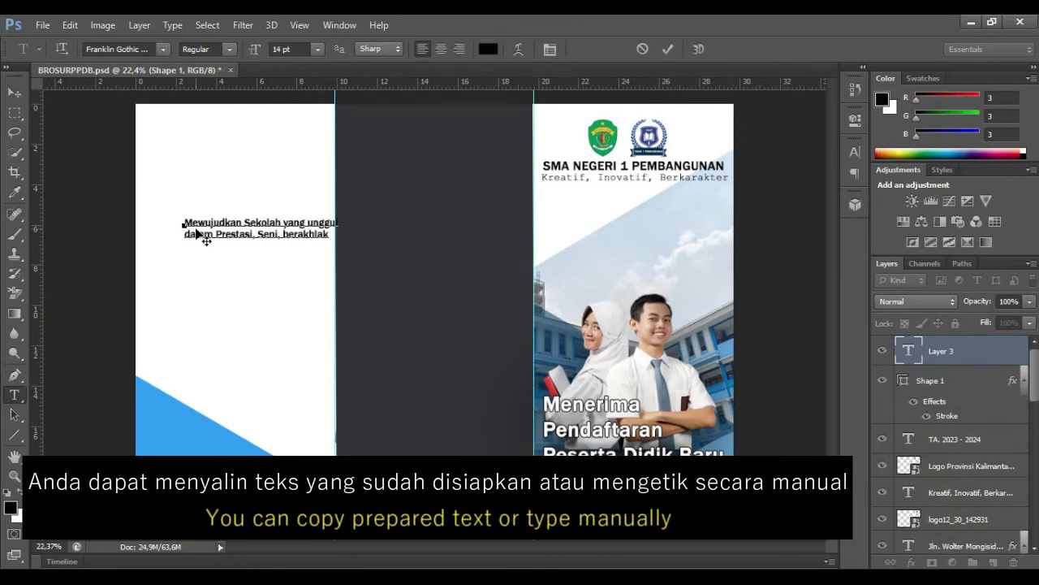
text(, inovatif, dan berwawasan lingkungan)
click(185, 222)
text(VISI)
key(ctrl+a)
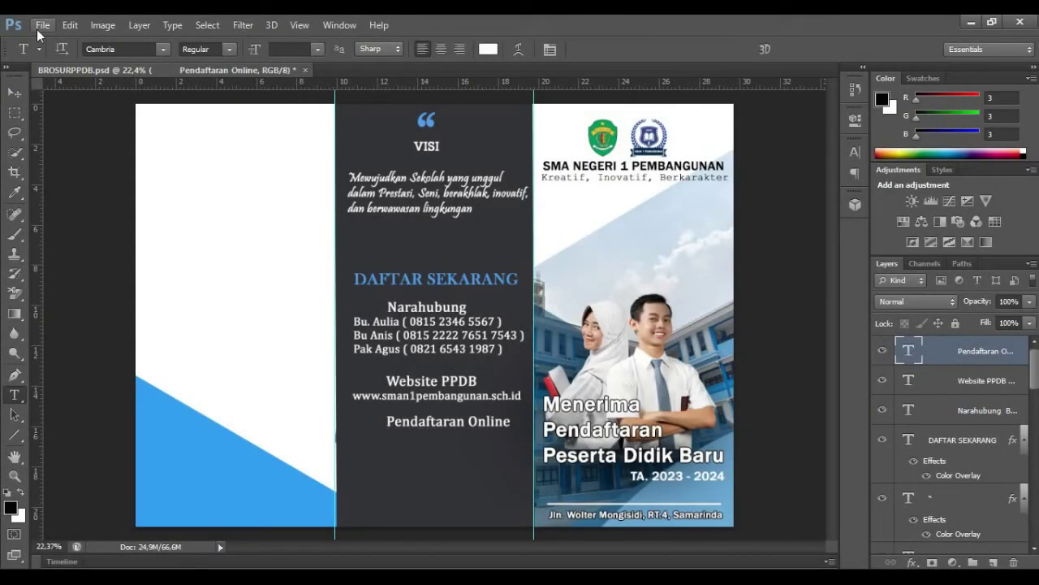
Place the barcode QR image, shrunk to about 4.93%, beneath the Pendaftaran Online line
click(41, 25)
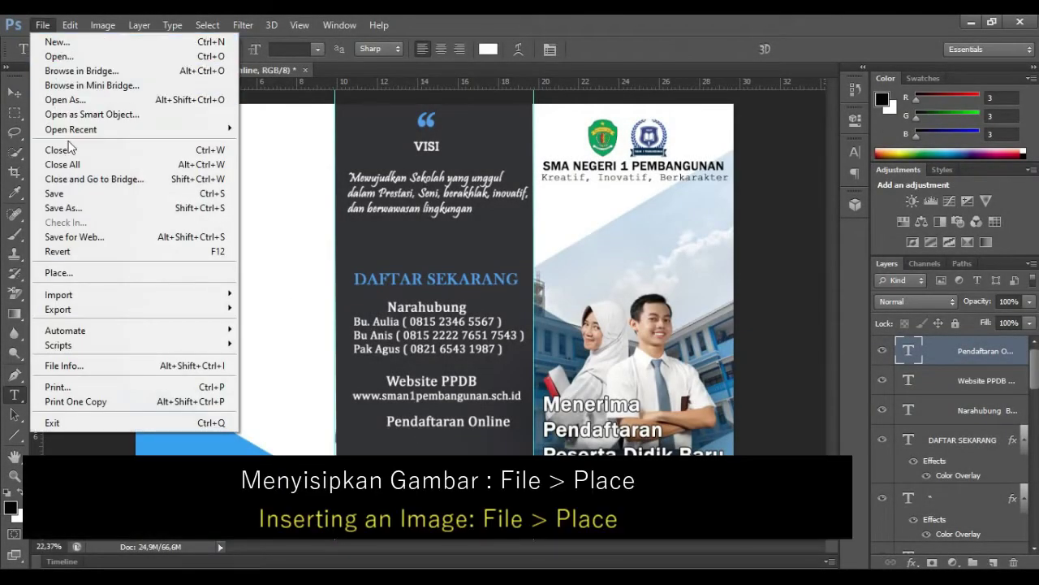
click(74, 272)
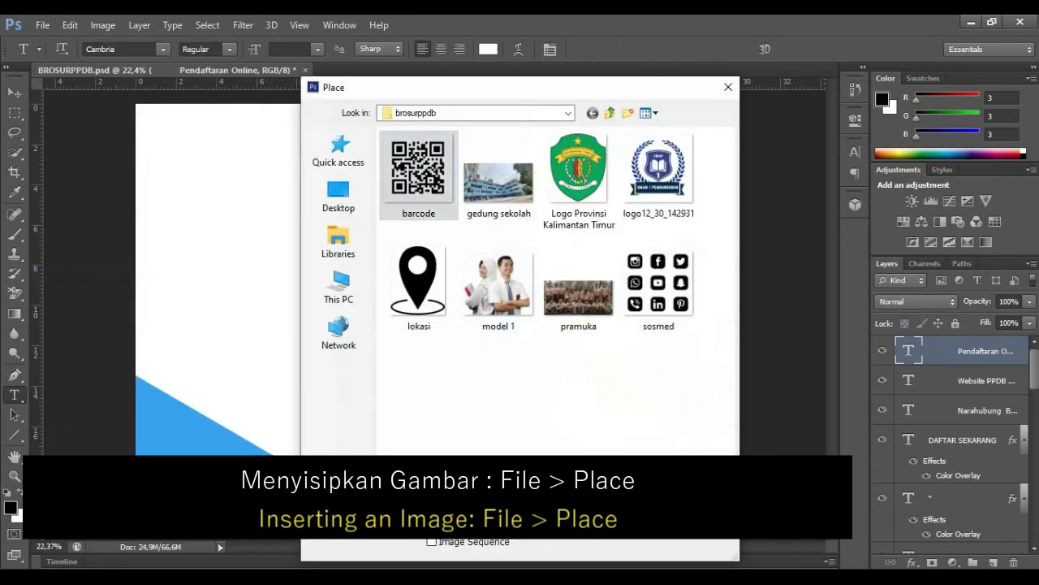
double_click(418, 170)
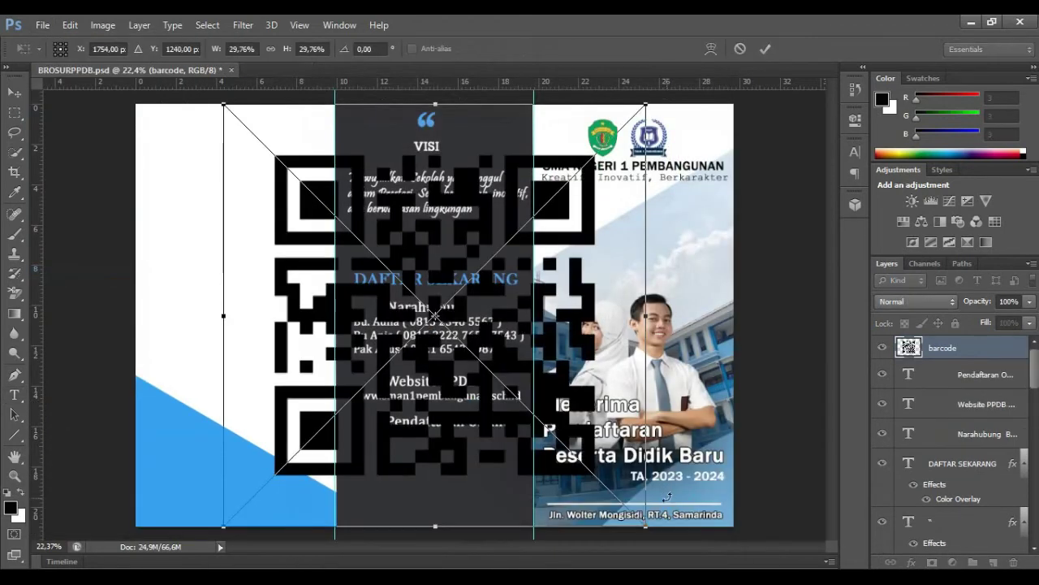
drag(646, 528, 315, 194)
drag(382, 367, 449, 466)
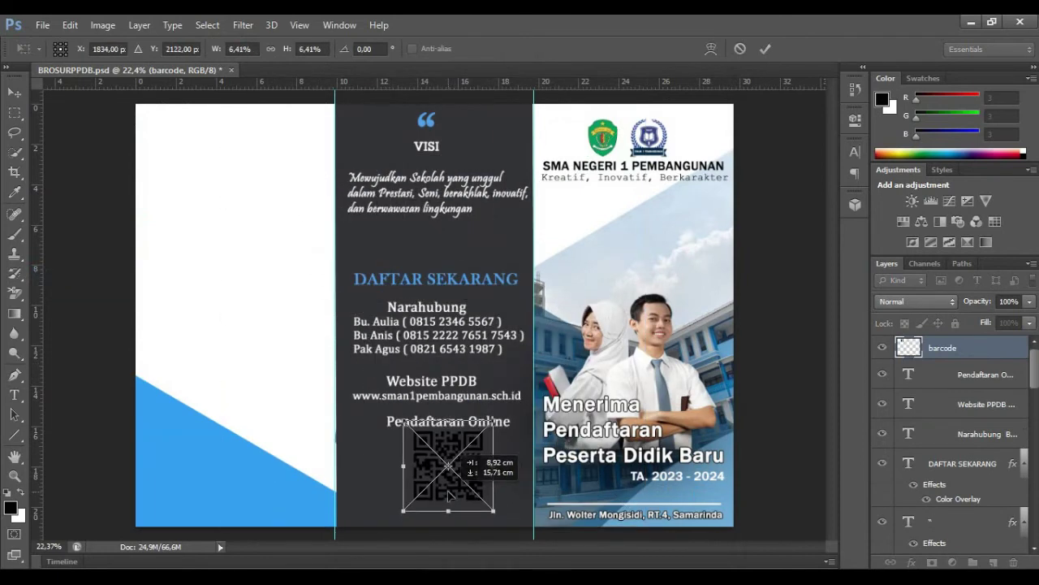
drag(495, 510, 475, 493)
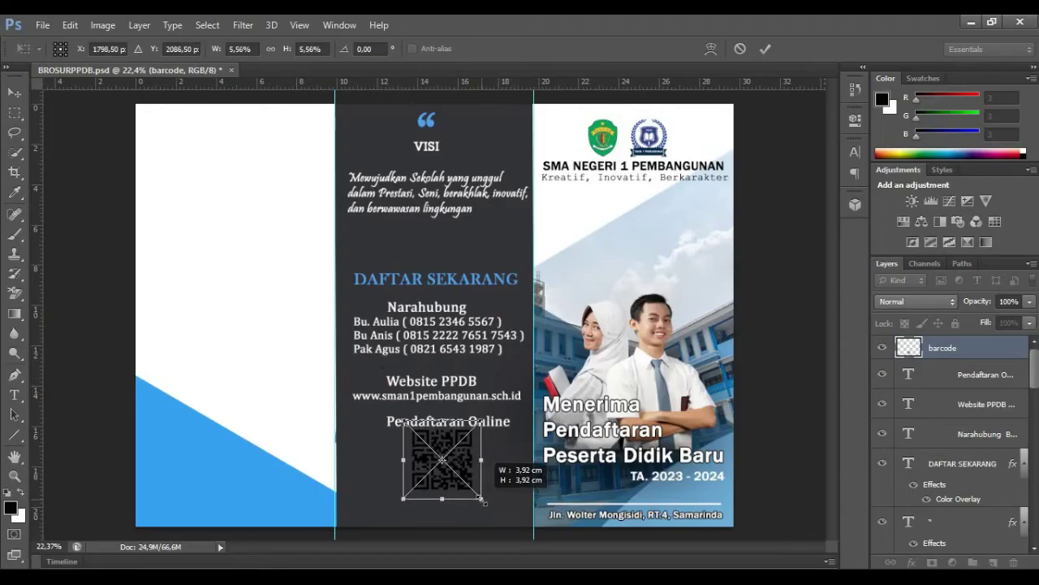
click(767, 48)
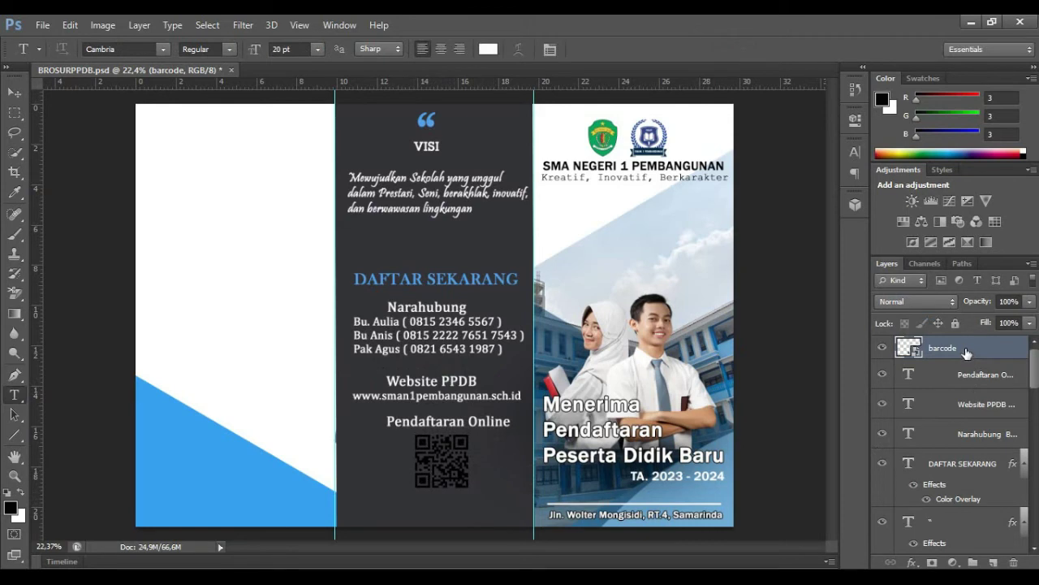
Give the barcode layer a fefcfc white Color Overlay
right_click(957, 347)
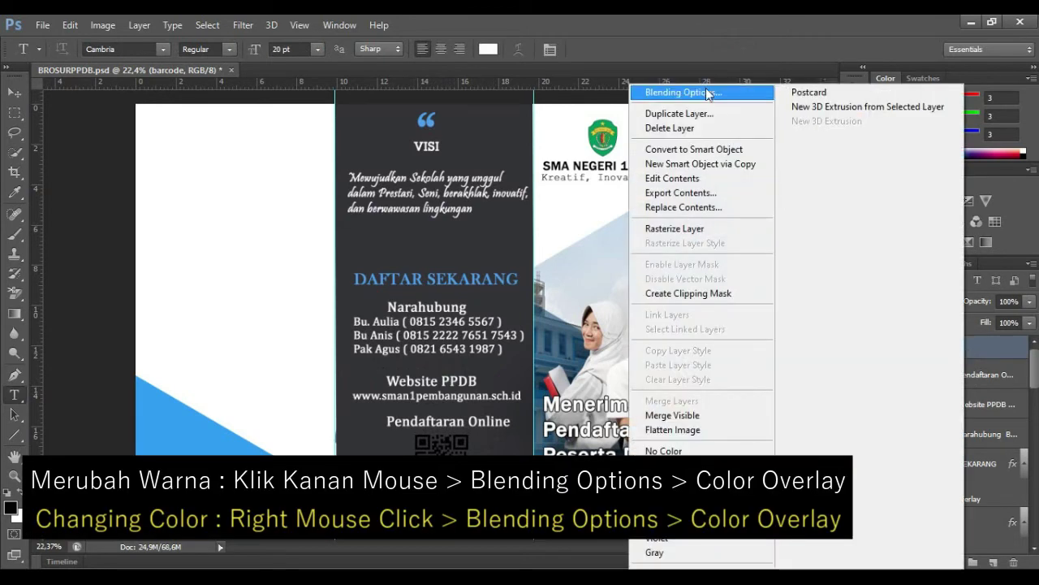
click(703, 92)
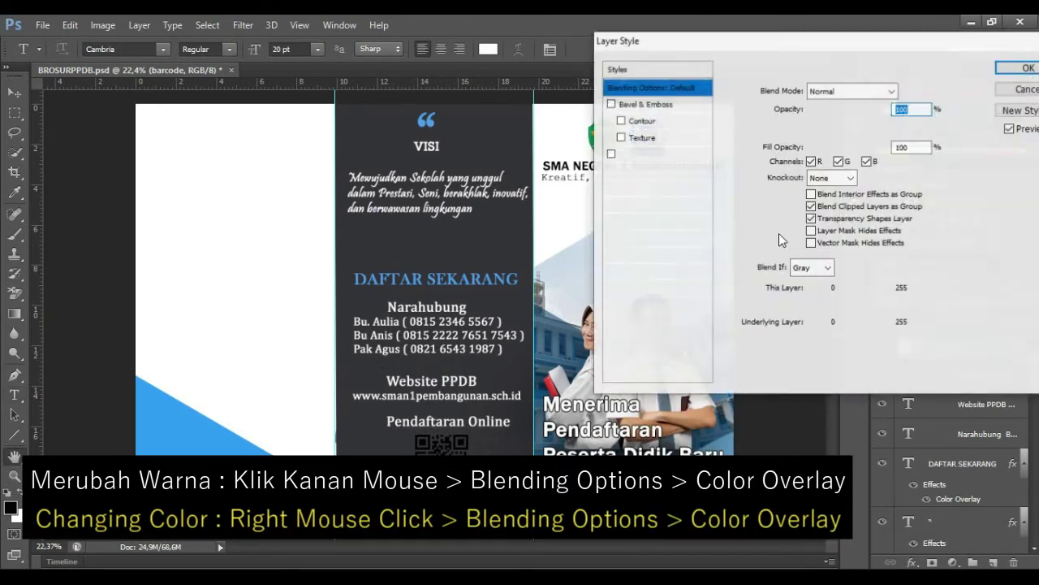
click(658, 227)
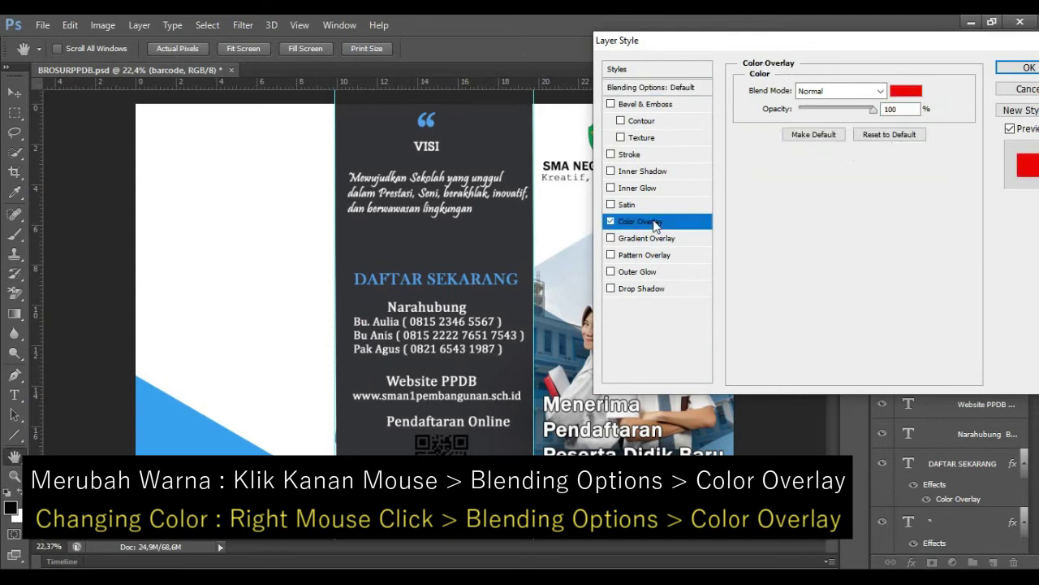
click(912, 96)
click(662, 212)
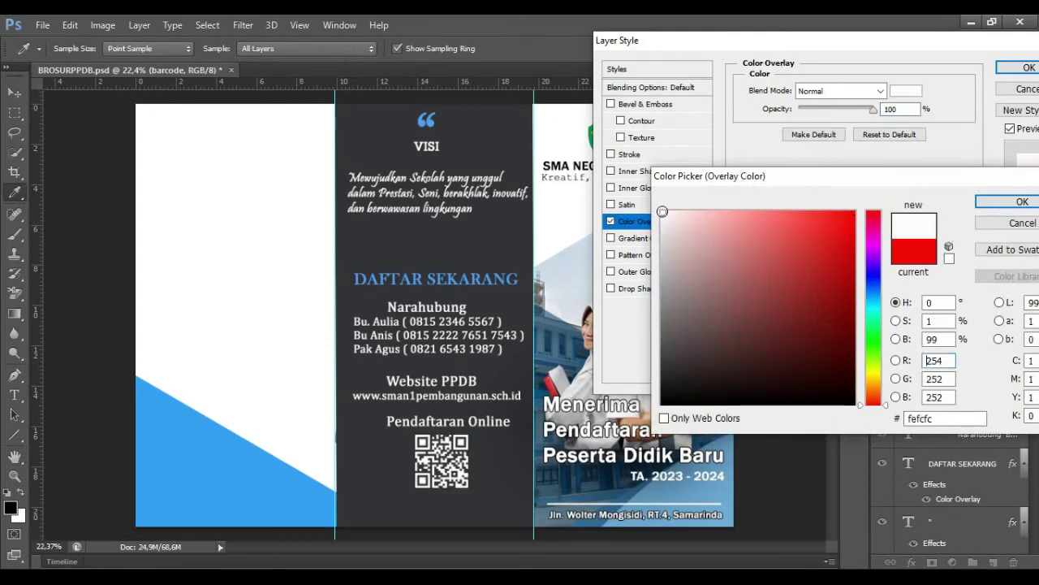
click(984, 202)
click(1027, 68)
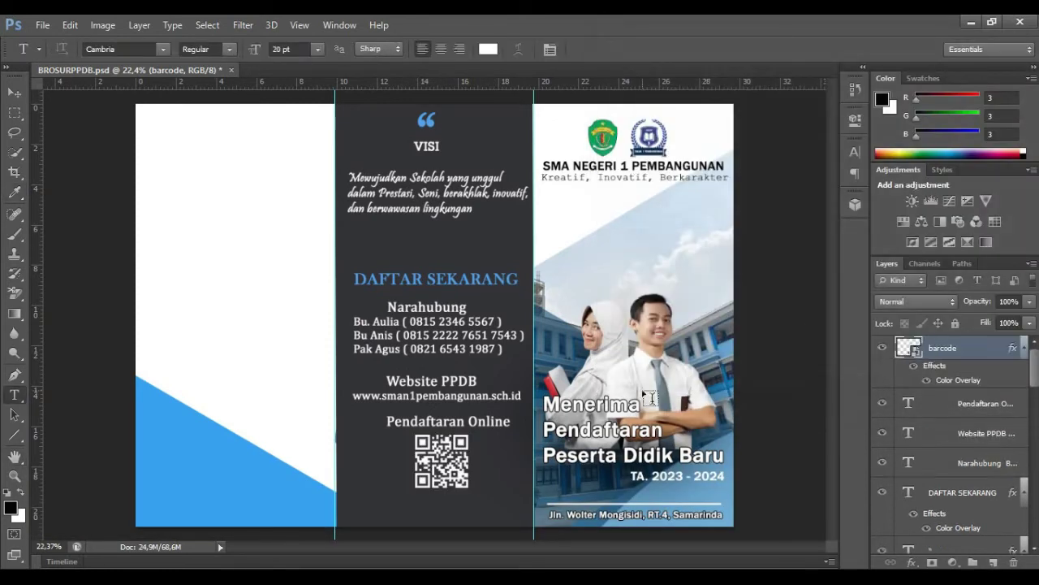
Nudge the DAFTAR SEKARANG heading upward with a free transform
click(970, 442)
key(ctrl+t)
key(Up)
key(Up)
key(Up)
key(Up)
key(Up)
key(Up)
Settle the heading, then shift the Narahubung, Website, Pendaftaran and barcode layers up together
key(Down)
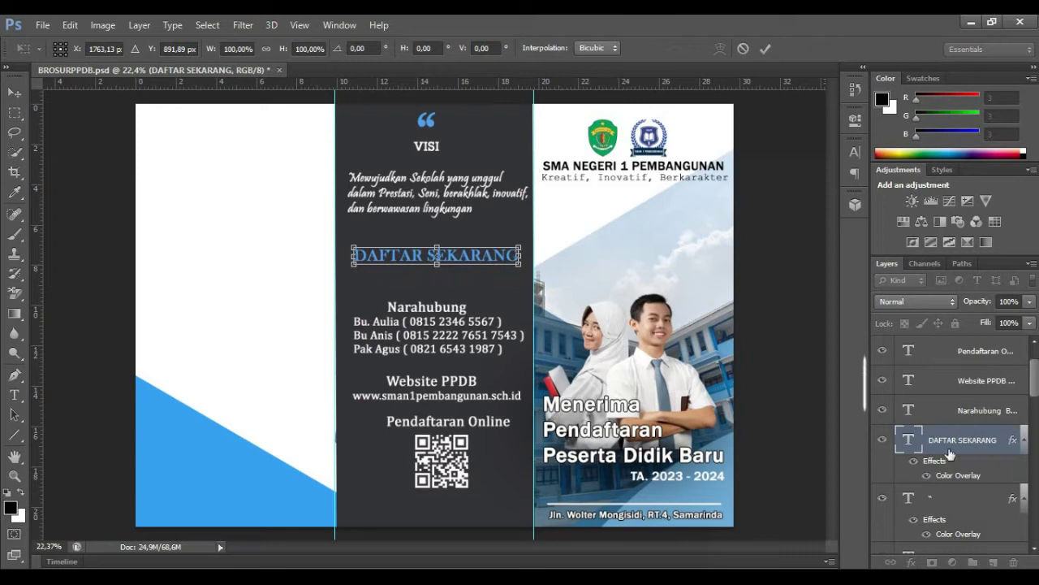
click(766, 48)
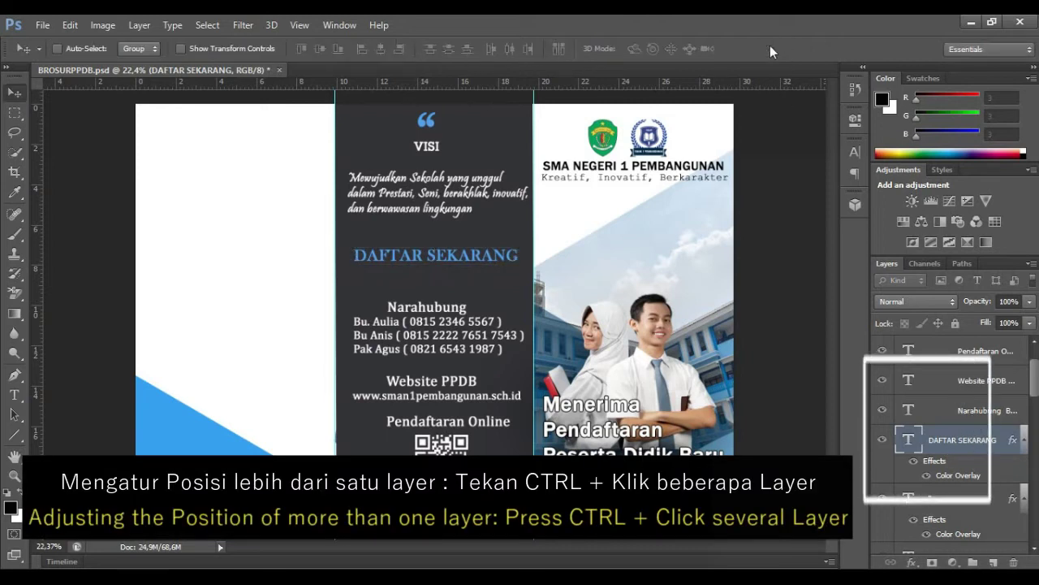
click(980, 412)
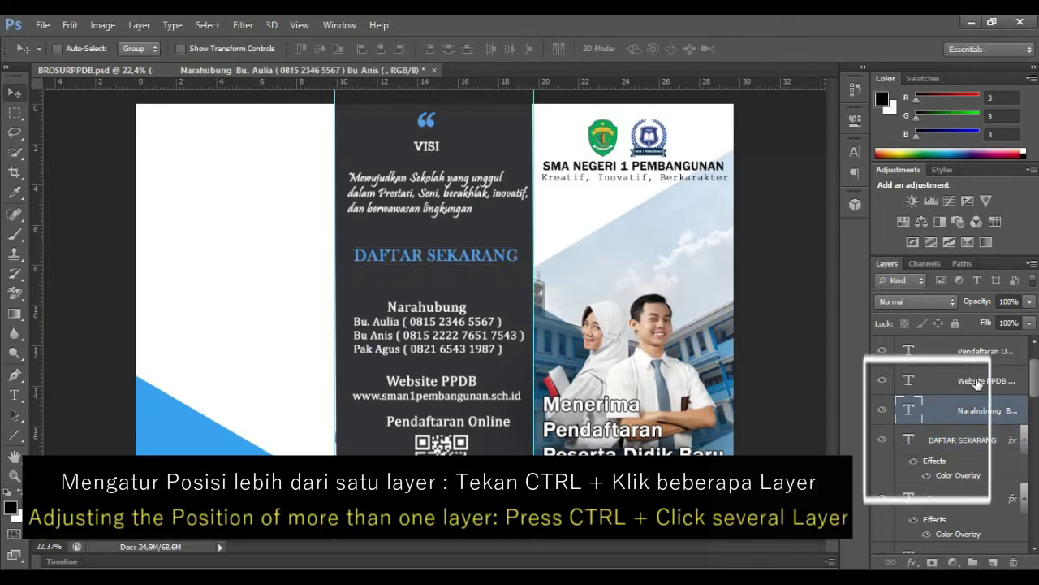
ctrl+click(976, 382)
ctrl+click(982, 351)
scroll(975, 358, up, 1)
ctrl+click(942, 349)
key(shift+Up)
key(shift+Up)
key(shift+Up)
key(shift+Up)
key(shift+Up)
key(shift+Up)
key(shift+Up)
key(shift+Up)
key(shift+Down)
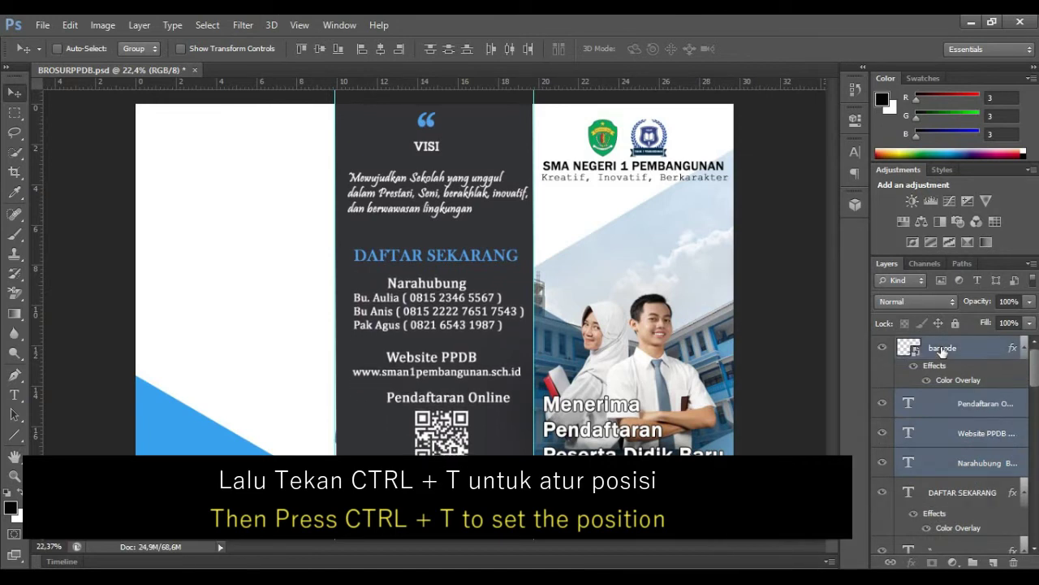
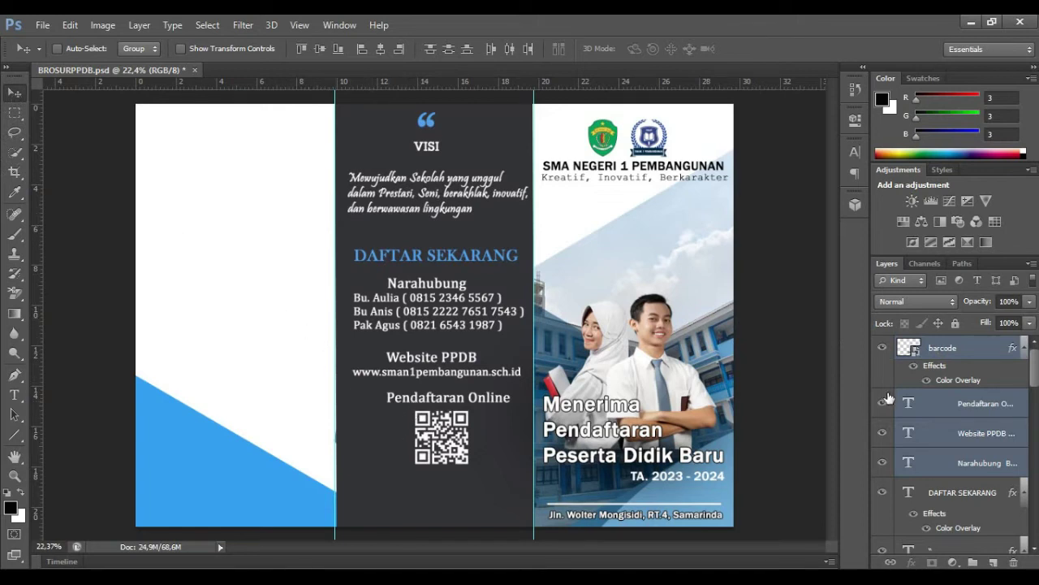
Duplicate the Pendaftaran Online heading and move the copy below the QR code
click(946, 404)
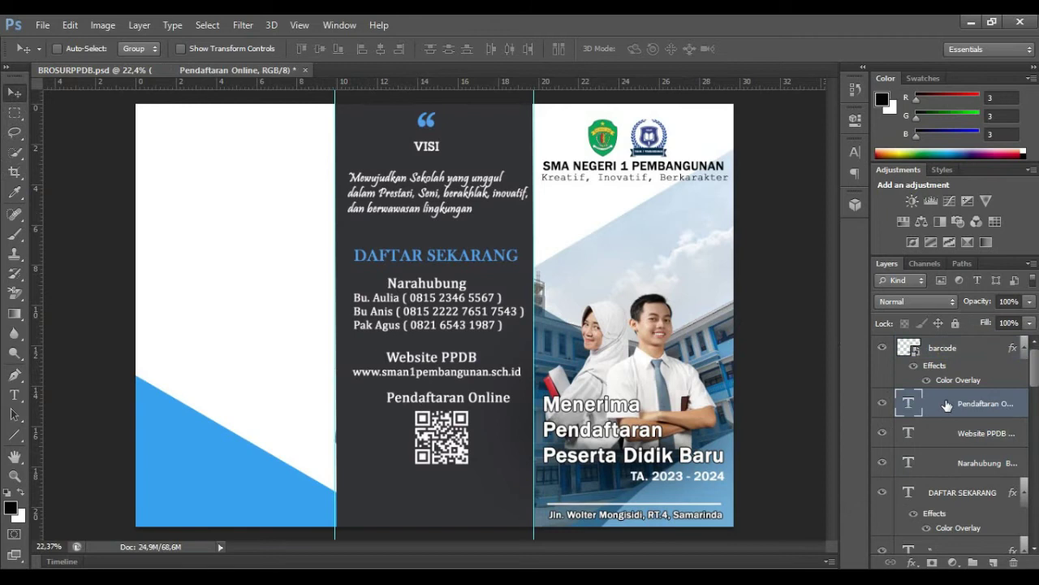
key(ctrl+j)
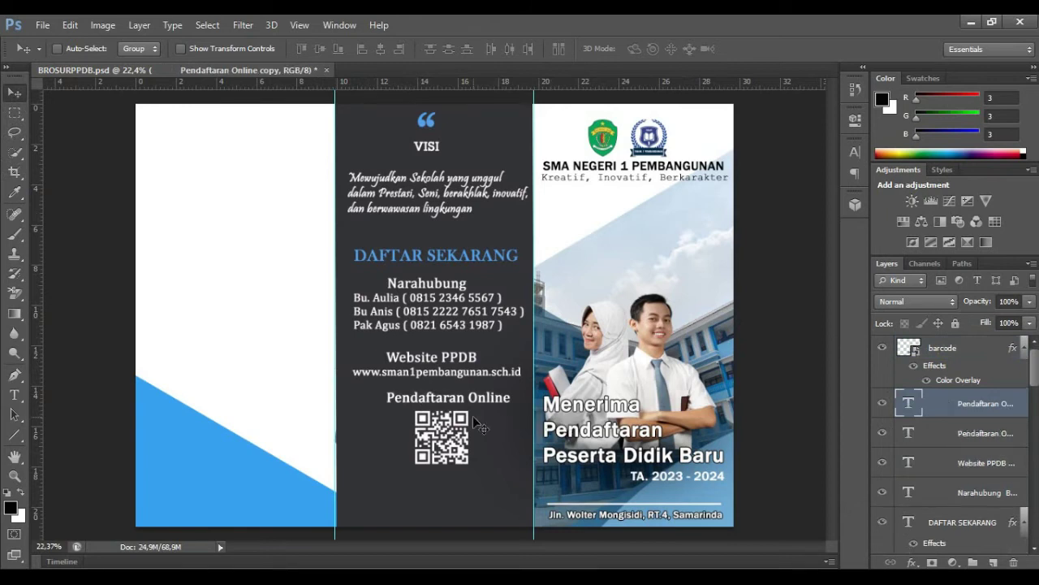
drag(388, 408, 388, 480)
Retype the copy as 'Scan Disini' at a smaller font size and select its layer
text(t)
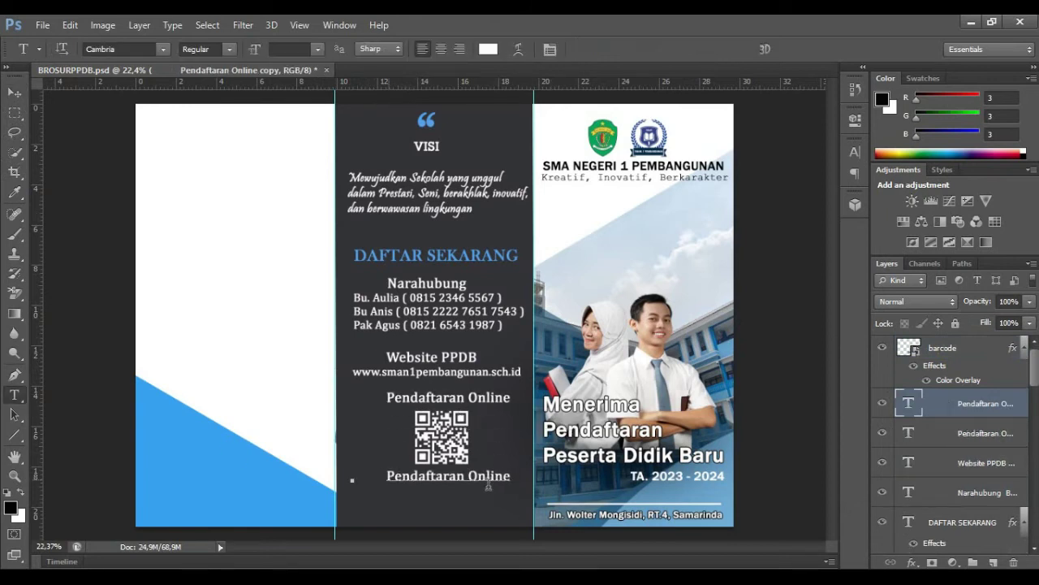
text(Scan Disini)
click(317, 48)
click(292, 142)
key(ctrl+Return)
key(v)
click(975, 433)
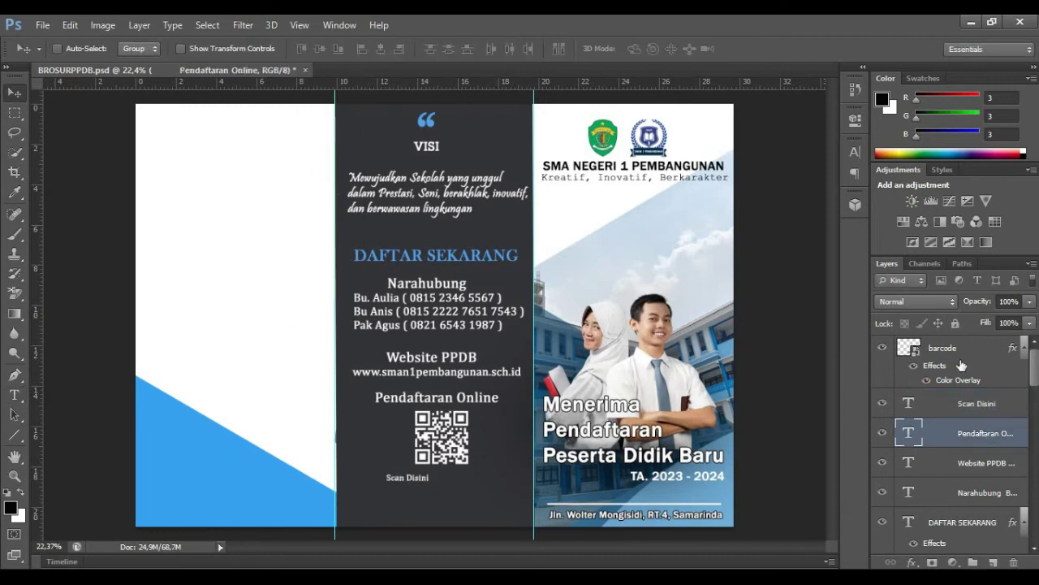
click(984, 406)
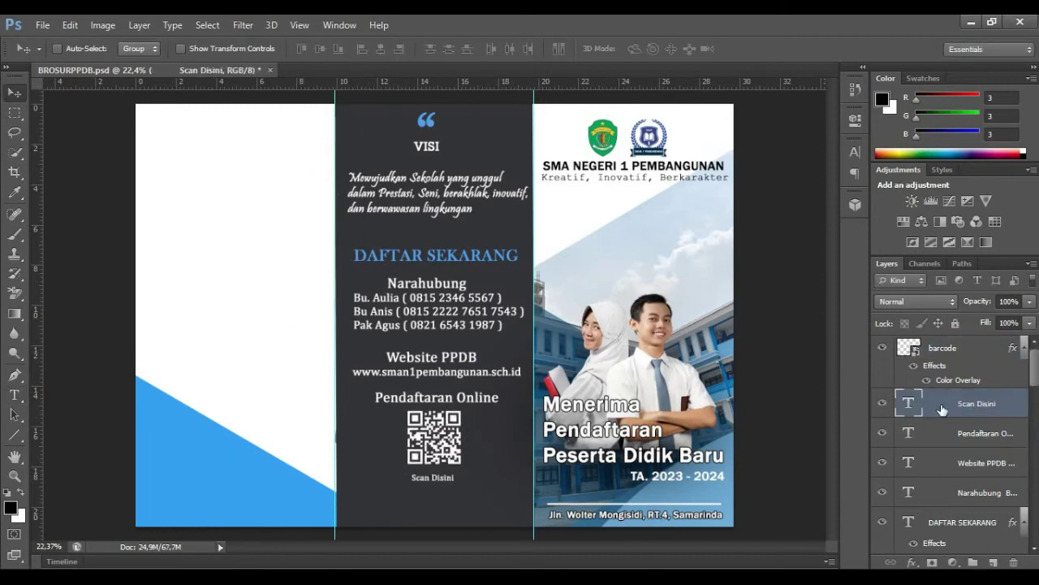
click(15, 436)
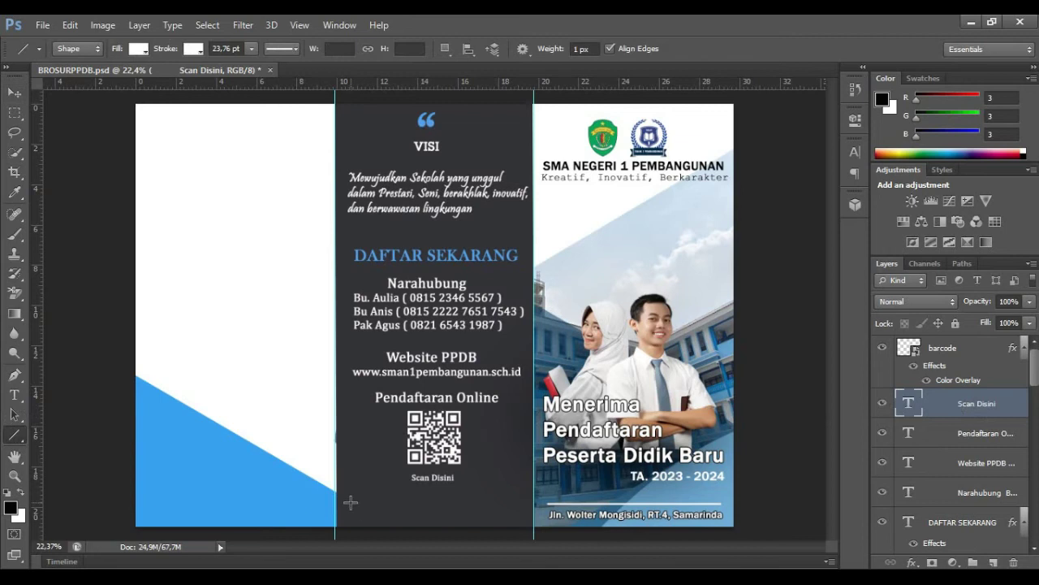
Draw a short horizontal line with blue stroke and fill below the caption
click(193, 51)
click(146, 143)
click(140, 49)
click(66, 122)
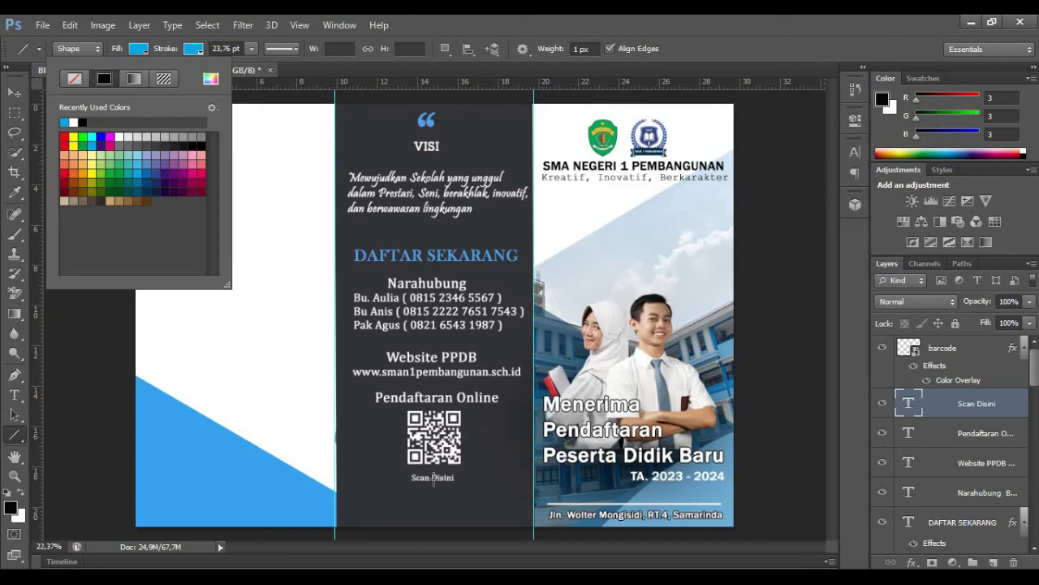
click(364, 487)
drag(365, 487, 402, 487)
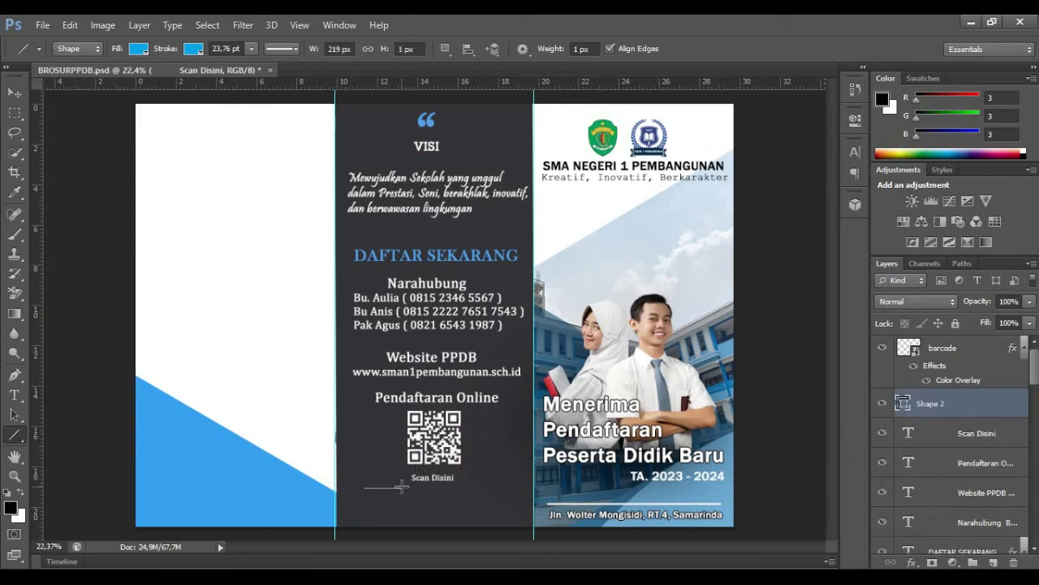
Style the line with a blue Color Overlay and a 4 px blue Stroke sampled from the quote mark
right_click(980, 410)
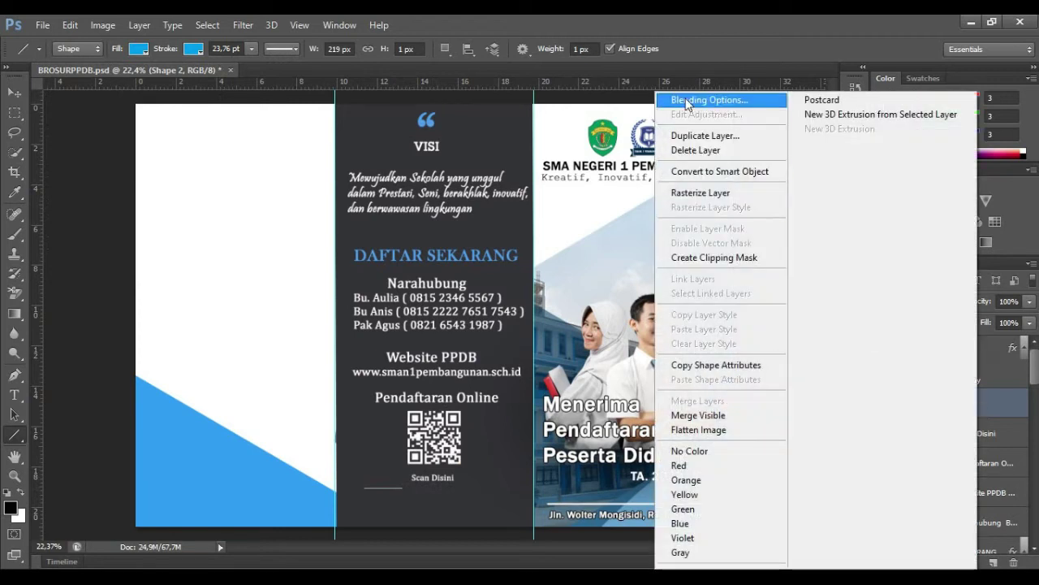
click(696, 101)
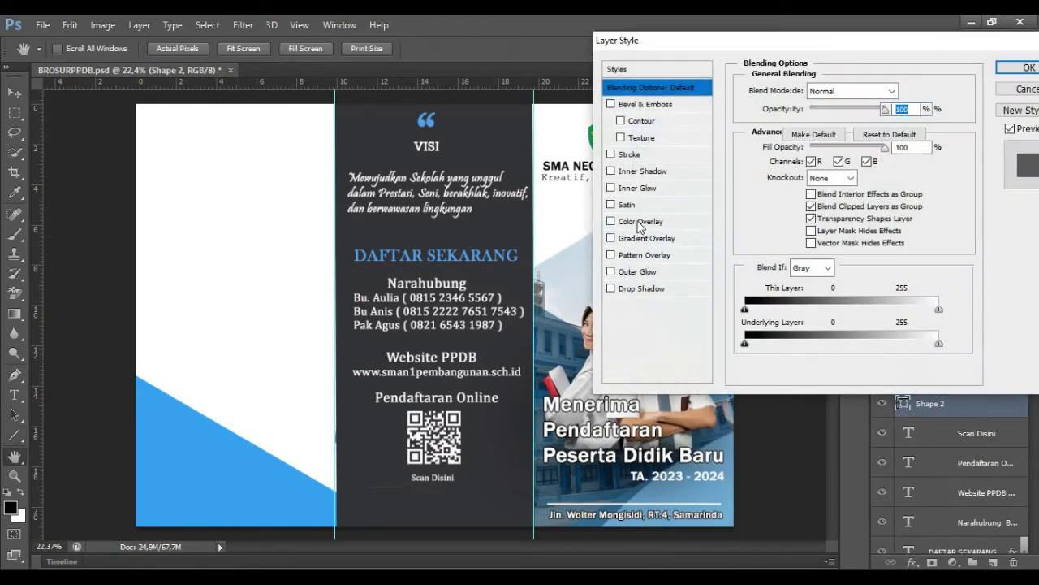
click(640, 221)
click(906, 90)
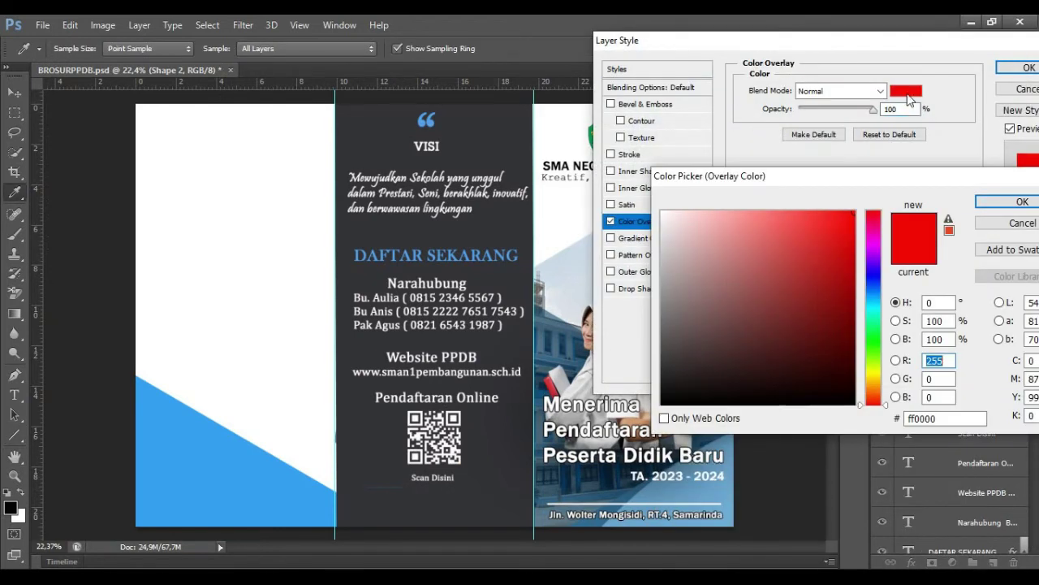
click(436, 119)
click(1019, 202)
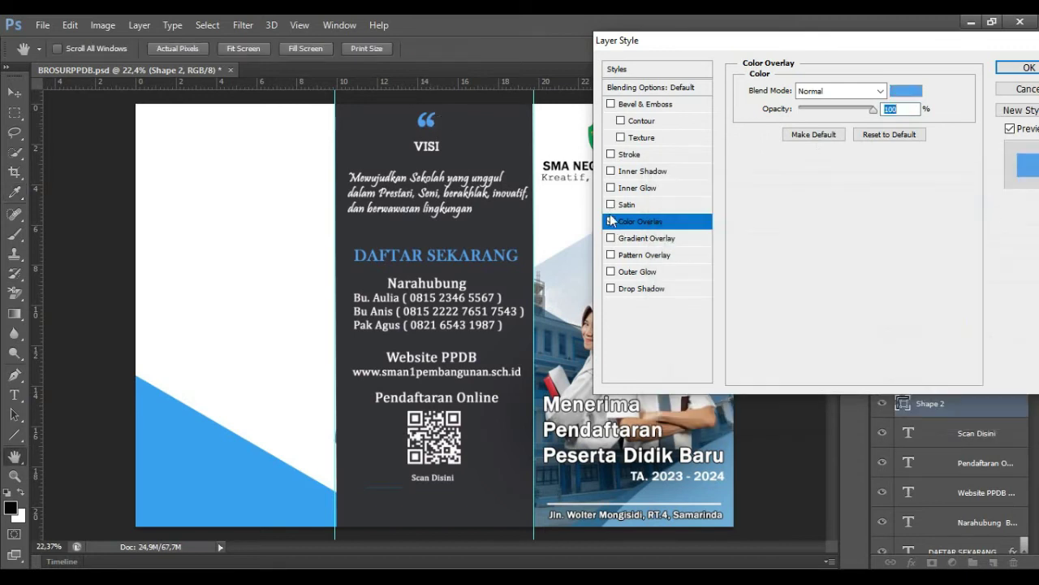
click(626, 156)
click(788, 198)
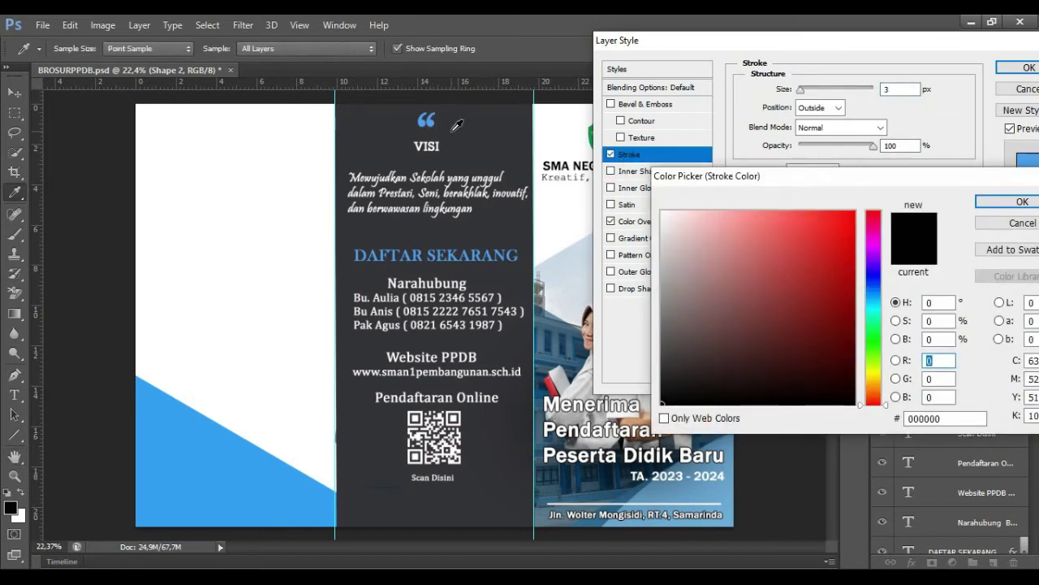
click(436, 119)
click(1015, 202)
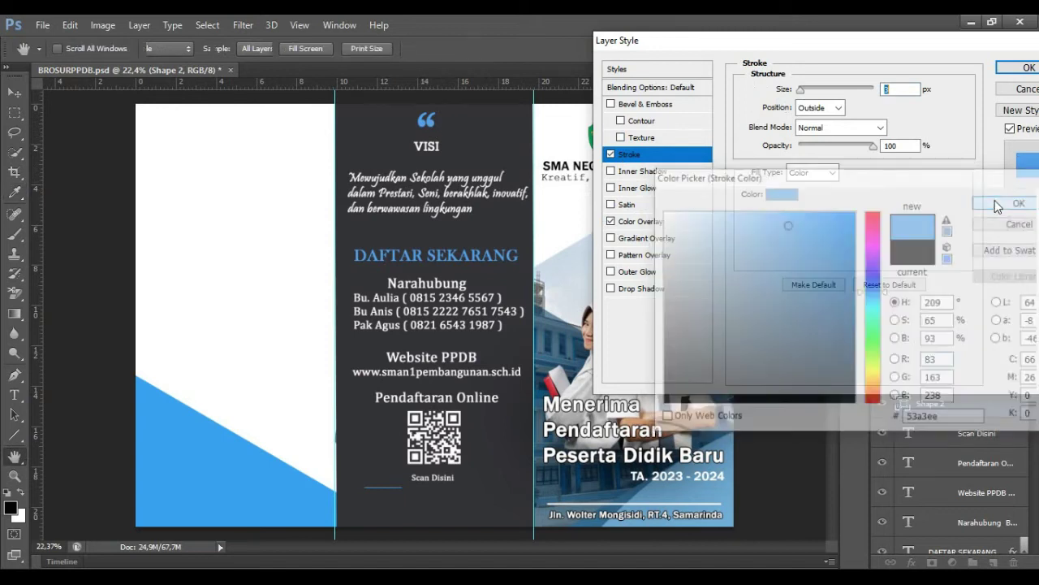
text(4)
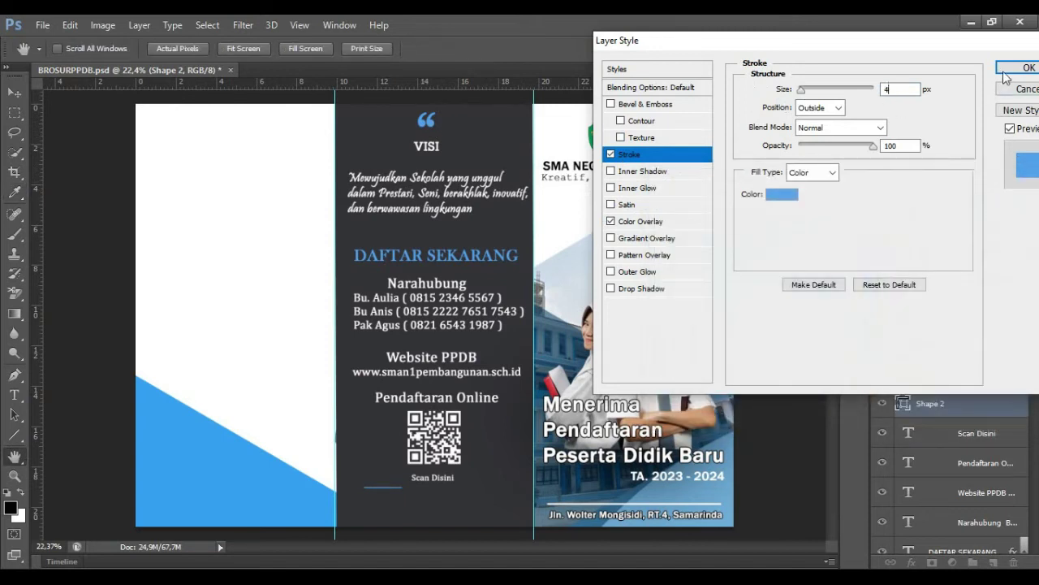
click(1007, 71)
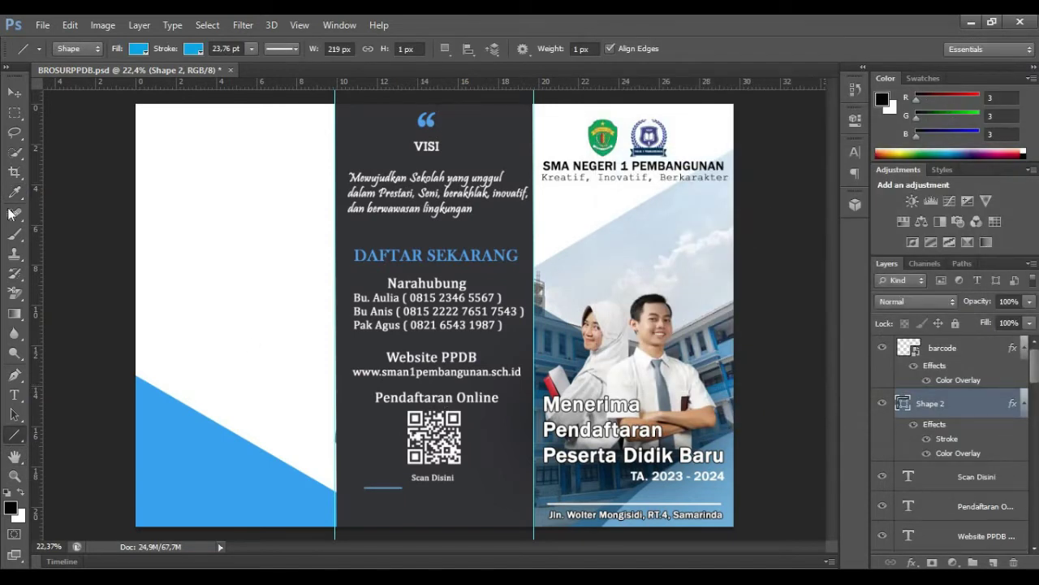
Move the blue line beside the Scan Disini caption and duplicate it for the other side
click(13, 93)
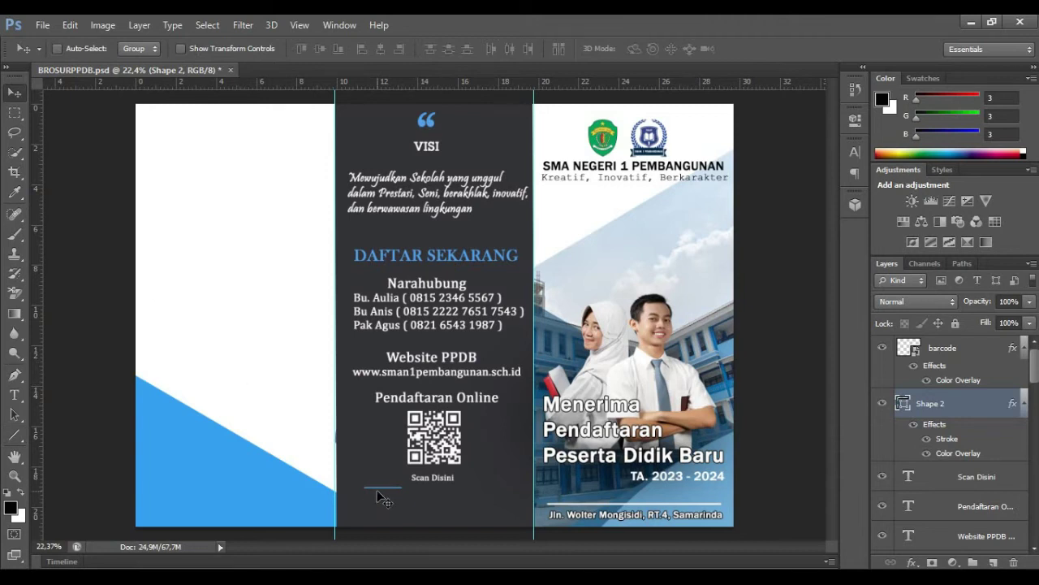
drag(381, 496, 387, 487)
key(ctrl+j)
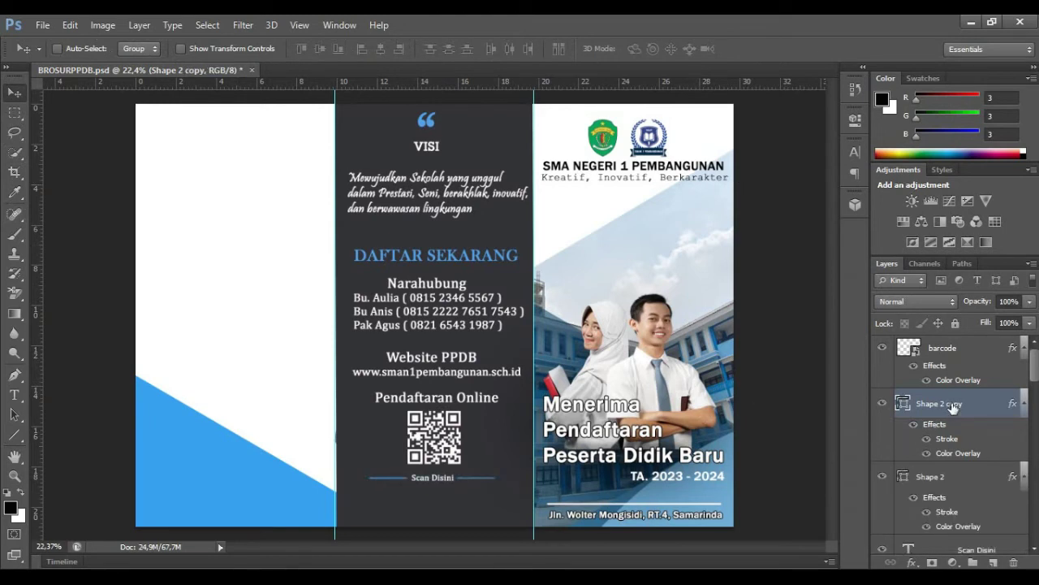
key(alt+bracketright)
key(u)
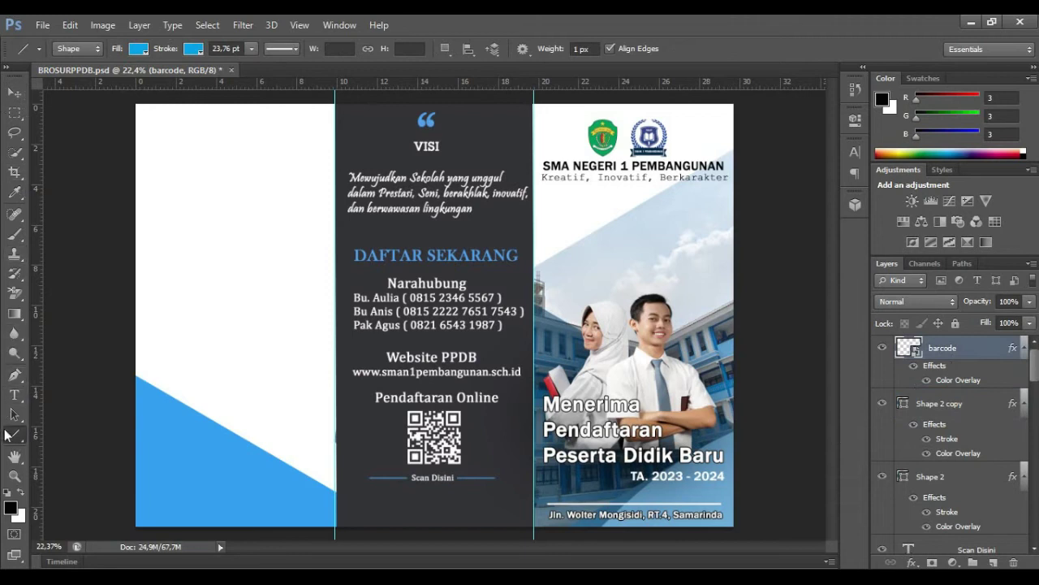
right_click(12, 439)
Draw a square over the QR code with a dark grey overlay and a thin outline
click(78, 433)
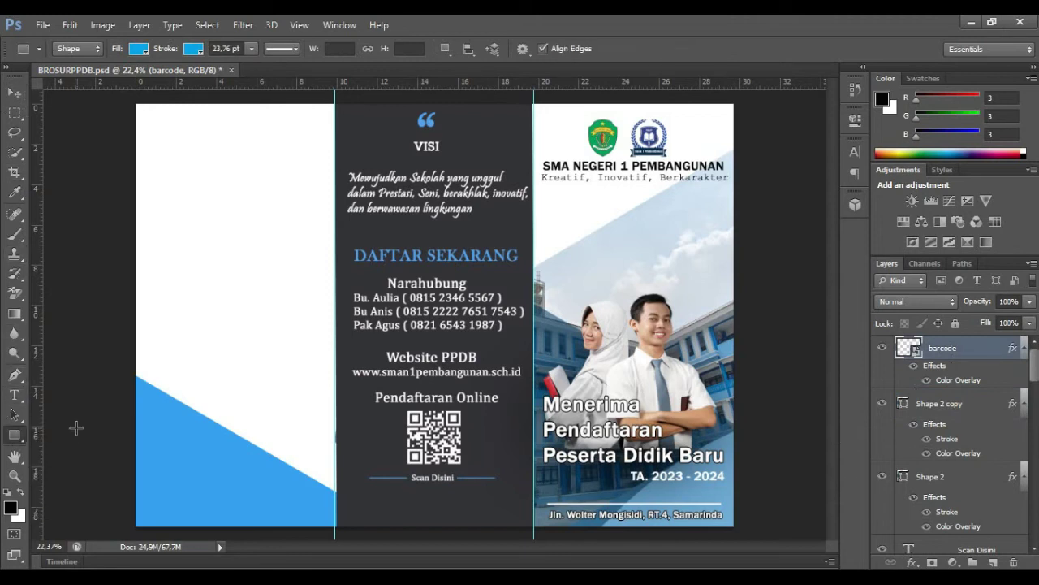
scroll(349, 422, up, 3)
drag(489, 391, 620, 520)
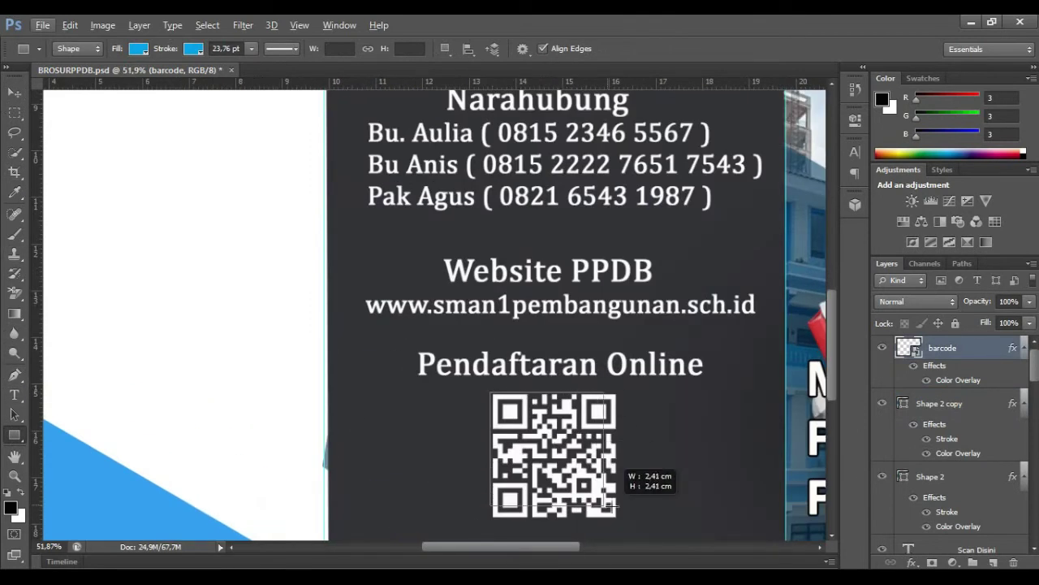
right_click(966, 352)
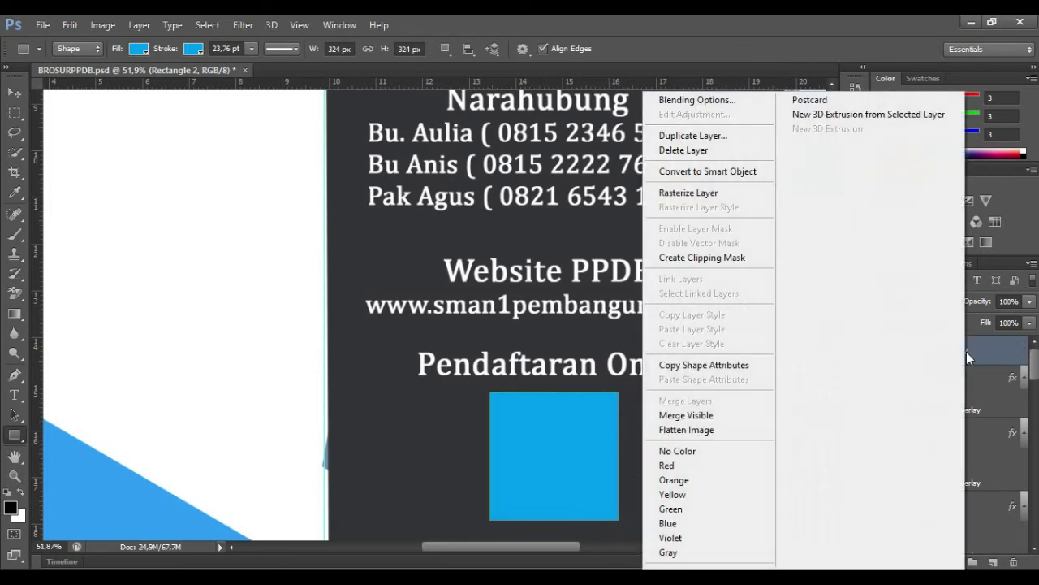
click(684, 101)
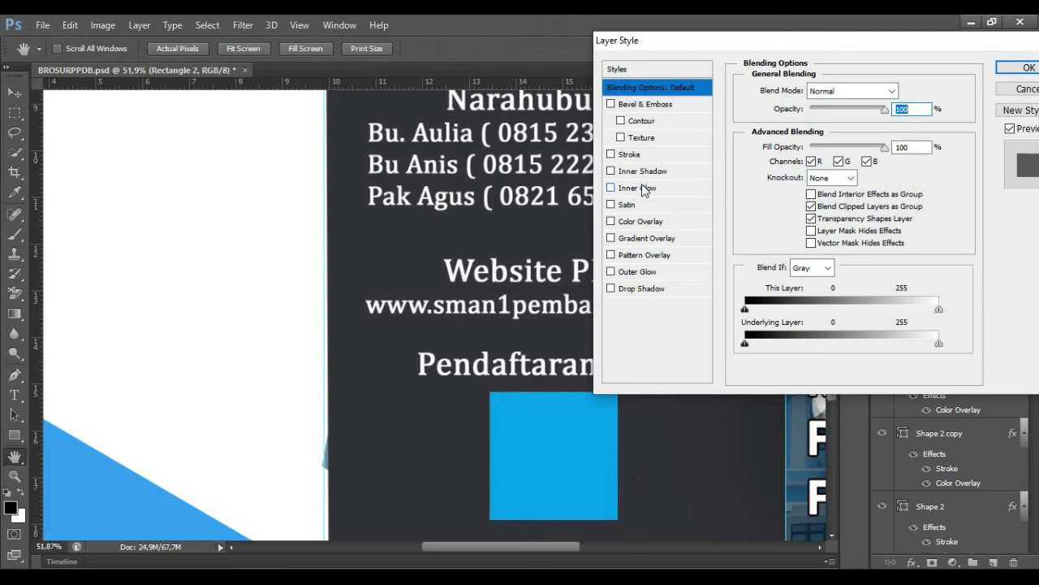
click(641, 221)
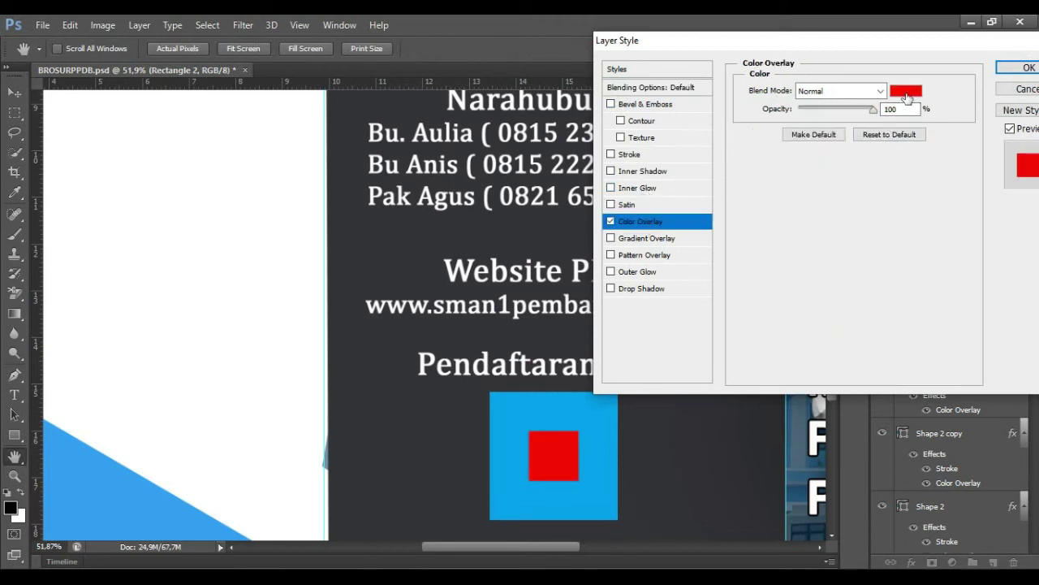
click(906, 91)
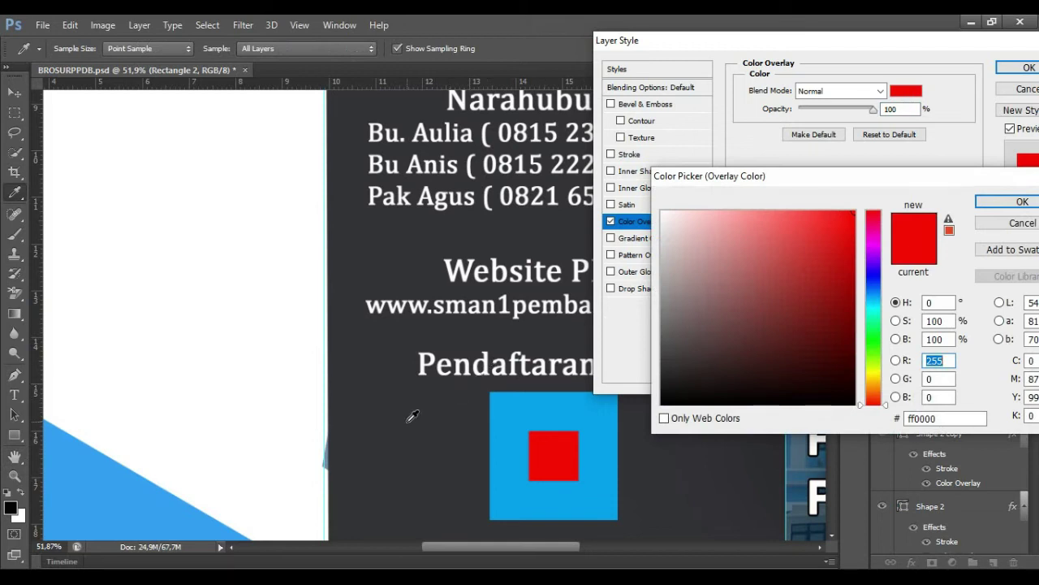
click(408, 422)
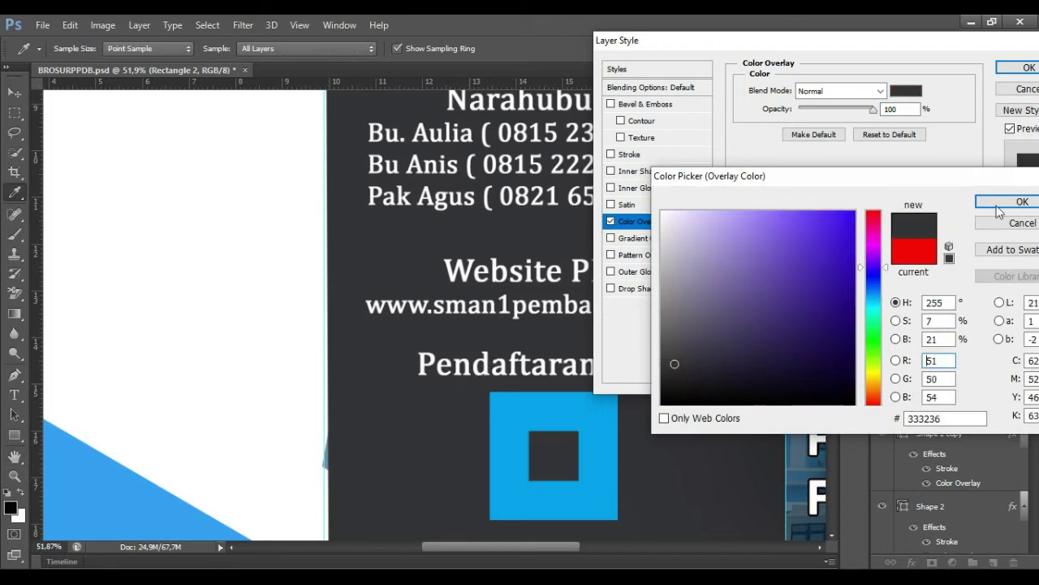
click(1003, 202)
key(Return)
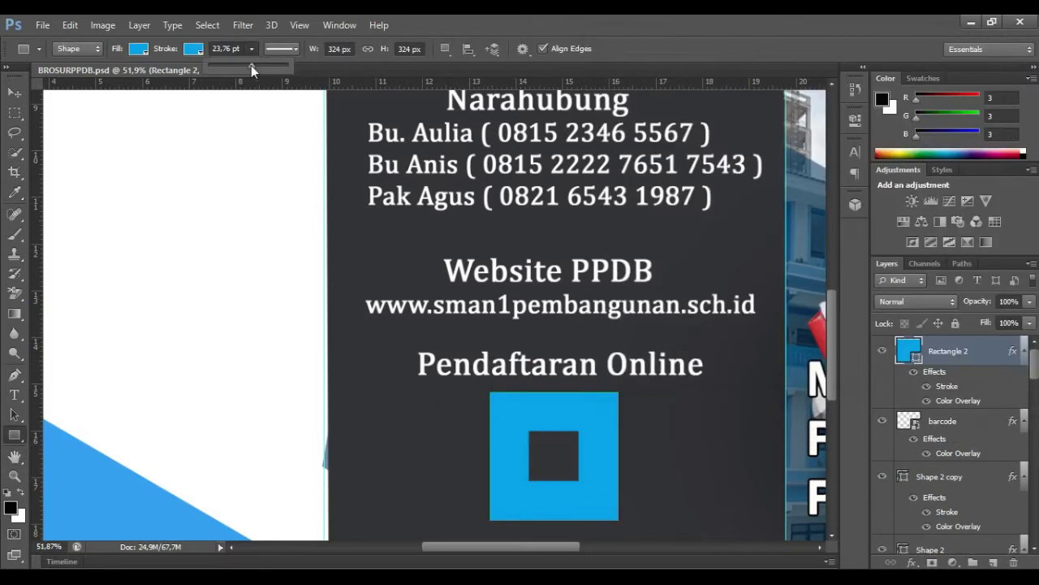
drag(258, 63, 222, 68)
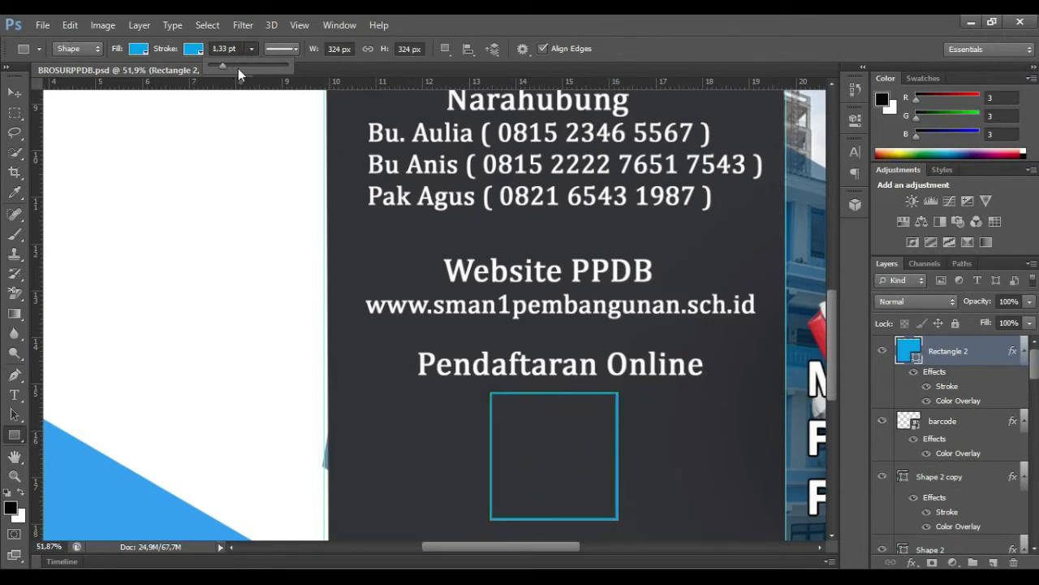
Stack the barcode above the square and enlarge the square slightly around it
click(15, 92)
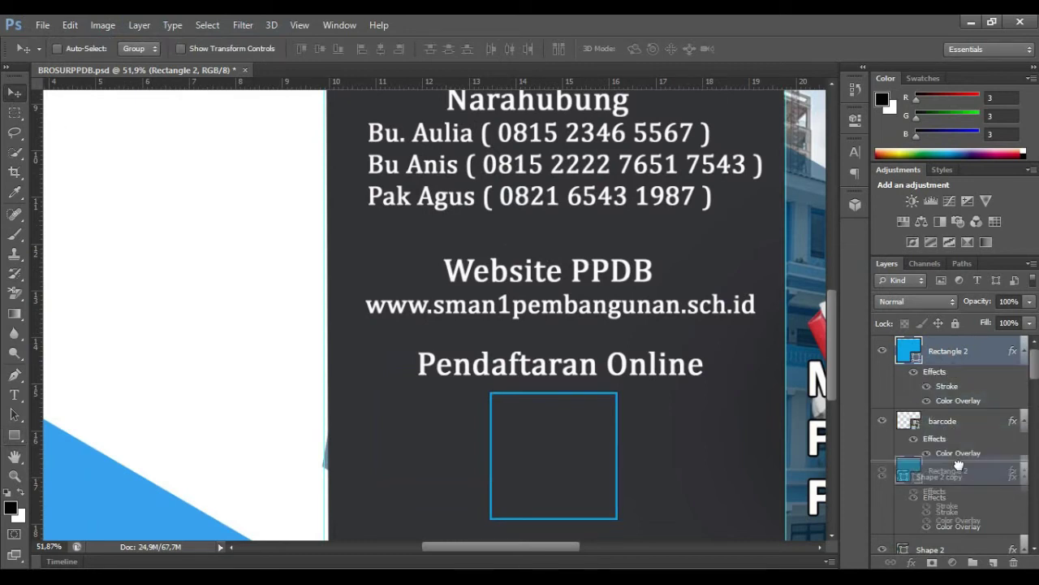
drag(956, 350, 959, 469)
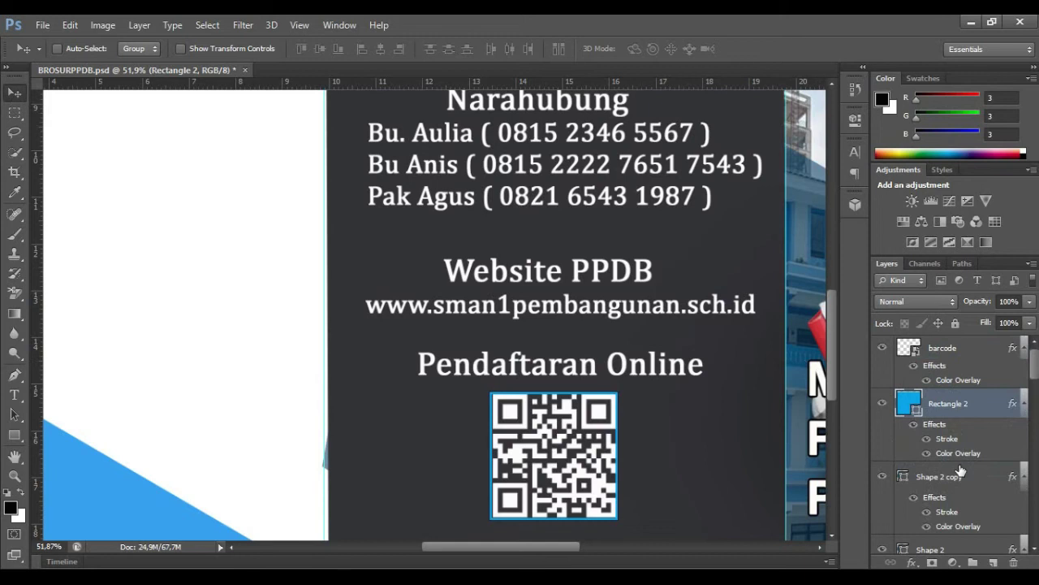
key(ctrl+t)
drag(617, 391, 621, 389)
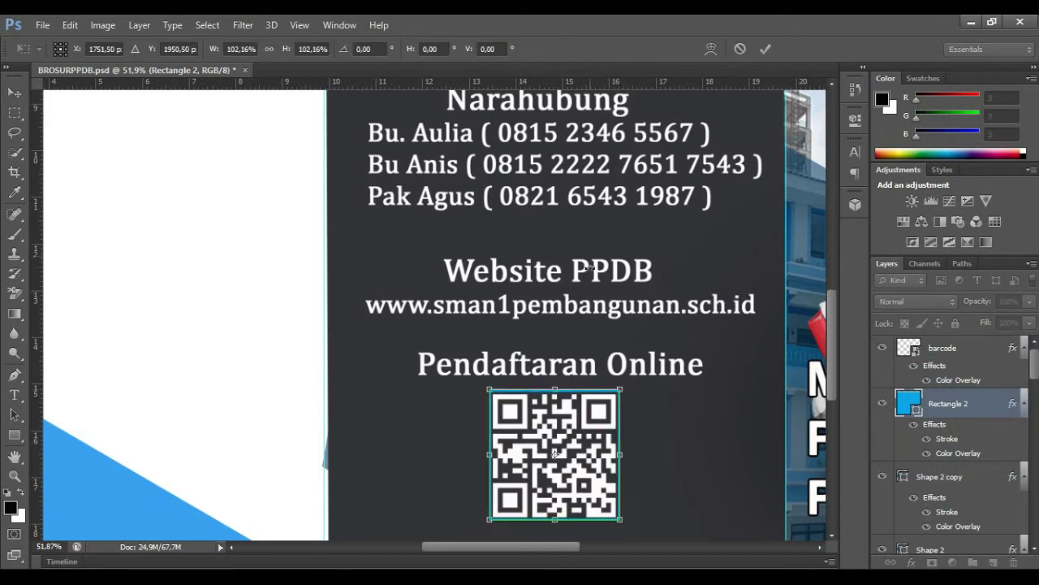
click(764, 49)
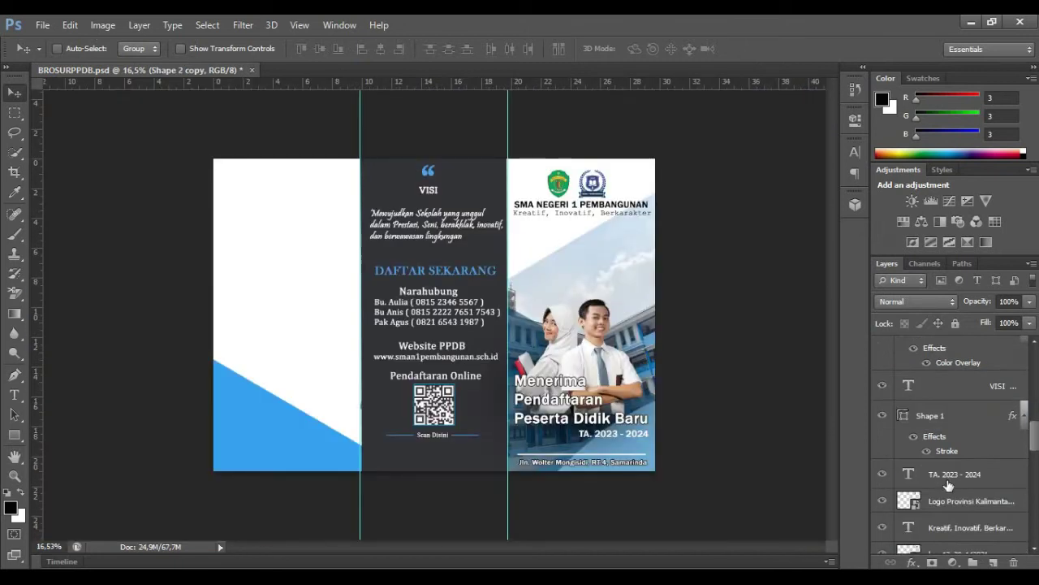
Duplicate the SMA NEGERI 1 PEMBANGUNAN text and move the copy to the left panel
scroll(948, 485, down, 2)
scroll(953, 536, down, 3)
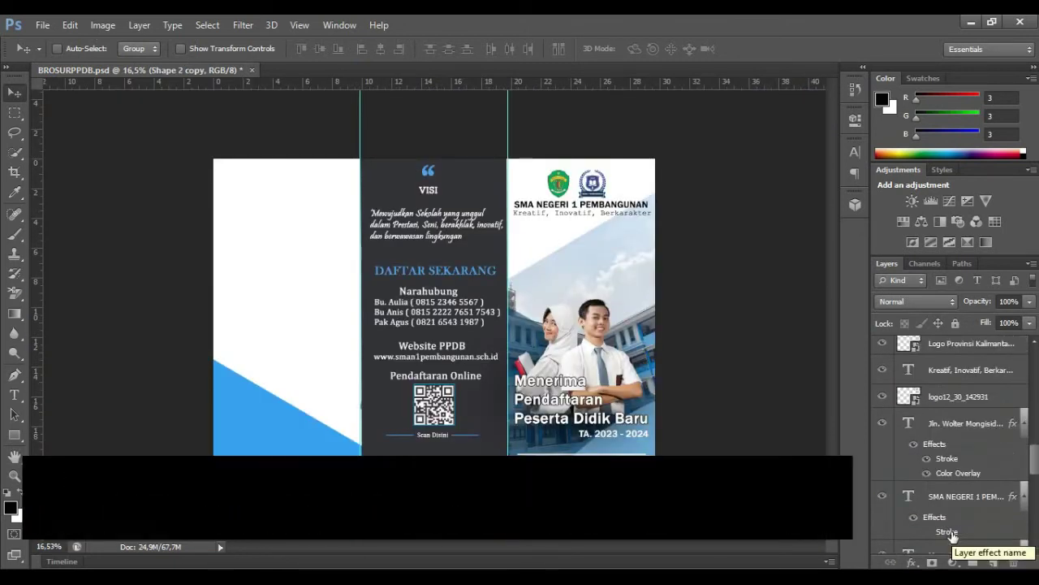
click(952, 499)
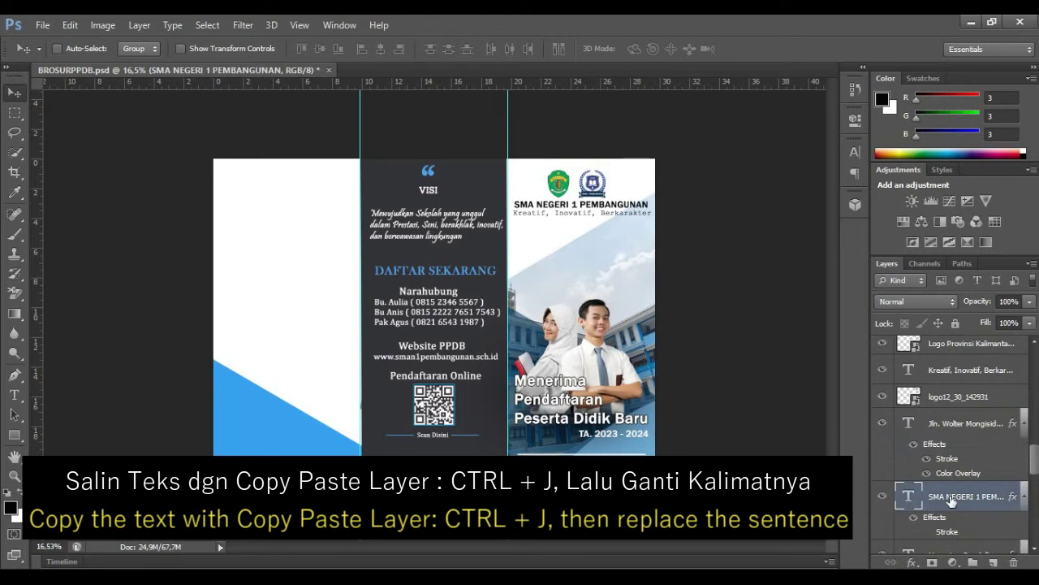
key(ctrl+j)
drag(528, 206, 302, 221)
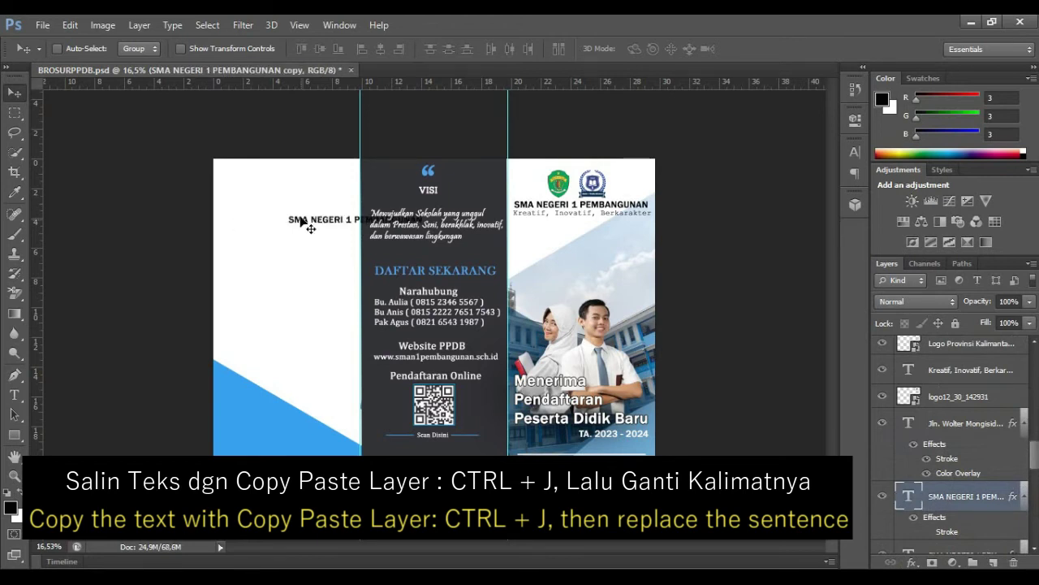
scroll(302, 220, up, 3)
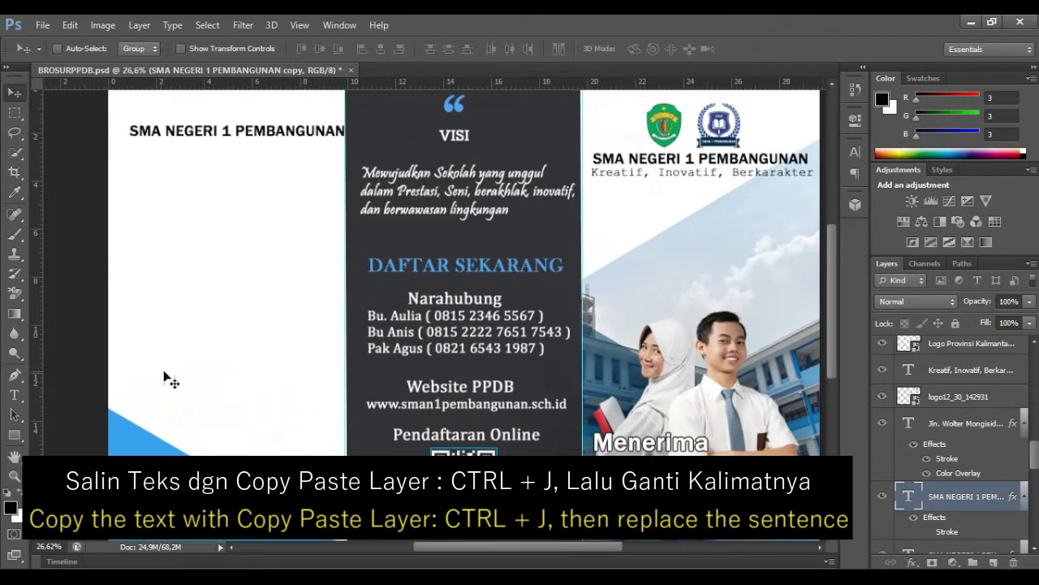
Retype the copy as 'Galeri' / 'Kegiatan Siswa', colour the second line light blue, and nudge it to the top-left
click(16, 396)
click(129, 132)
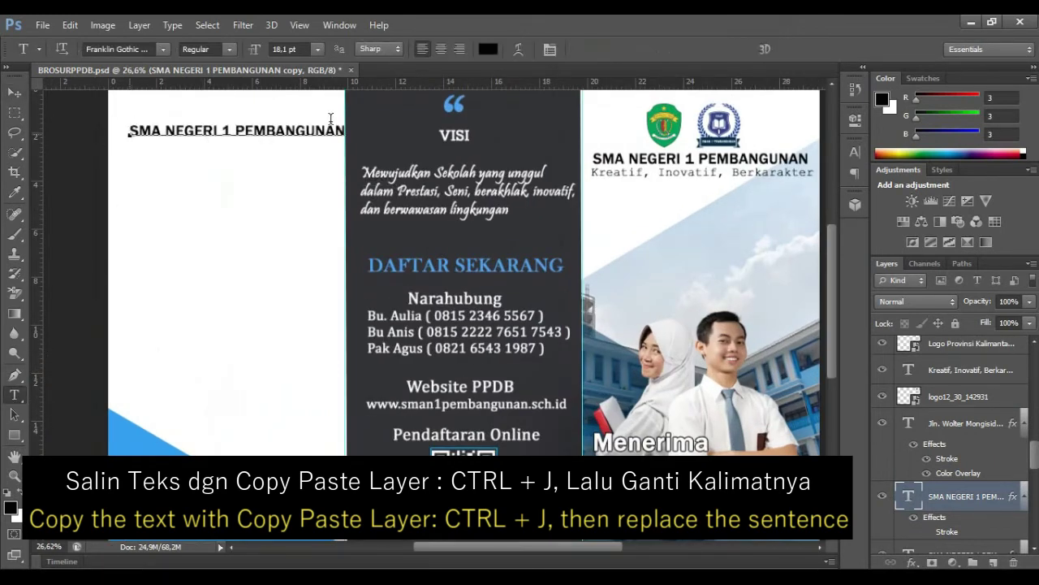
key(ctrl+a)
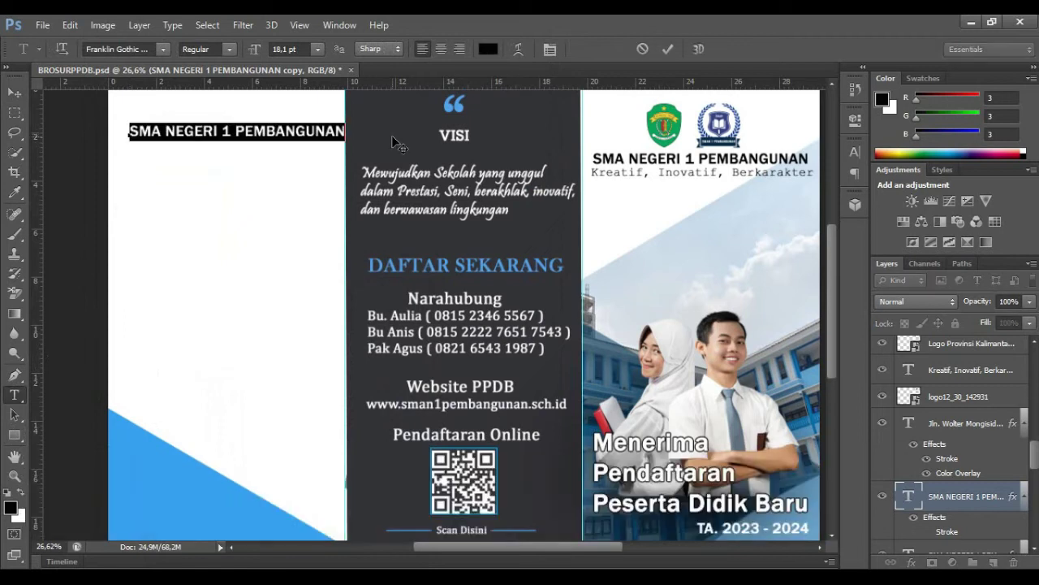
text(Galeri)
key(Return)
text(Kegiatan)
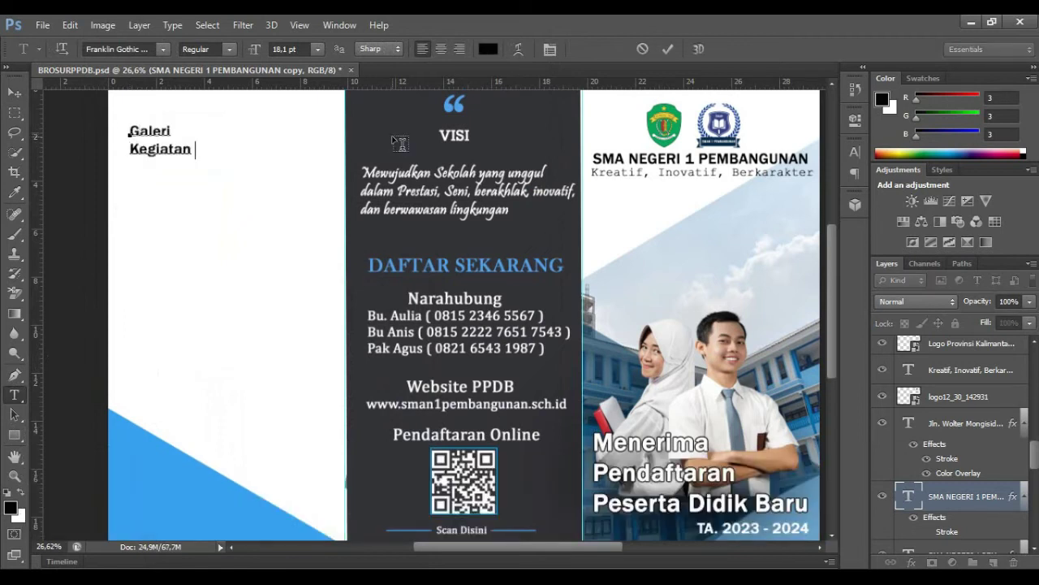
text( Siswa)
key(shift+Home)
click(488, 49)
click(786, 225)
click(986, 230)
key(ctrl+Return)
drag(132, 137, 129, 114)
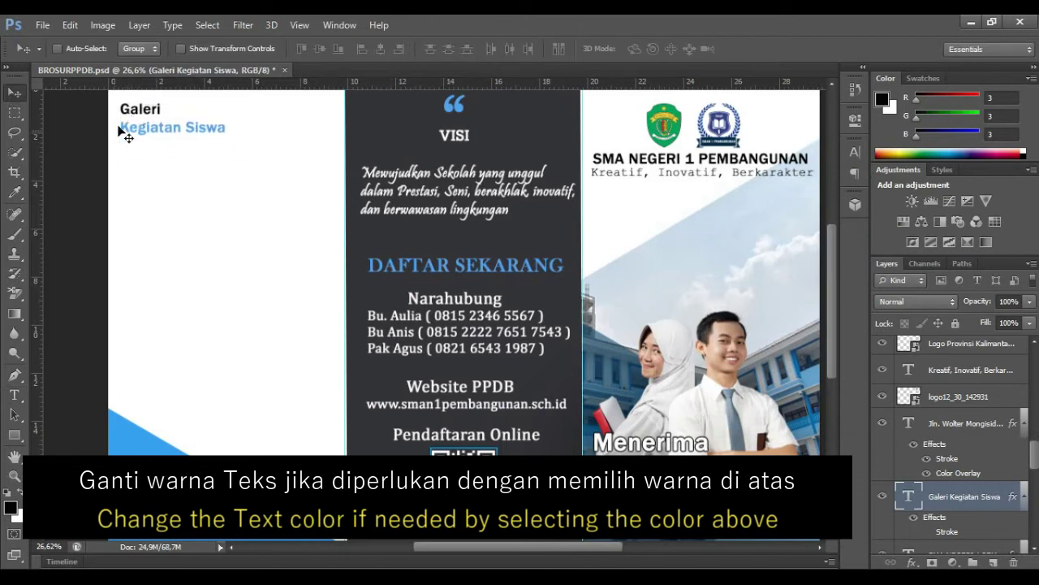
Draw a blue rectangle just under the Galeri heading, sized and positioned as a gallery frame
scroll(970, 499, up, 5)
click(942, 349)
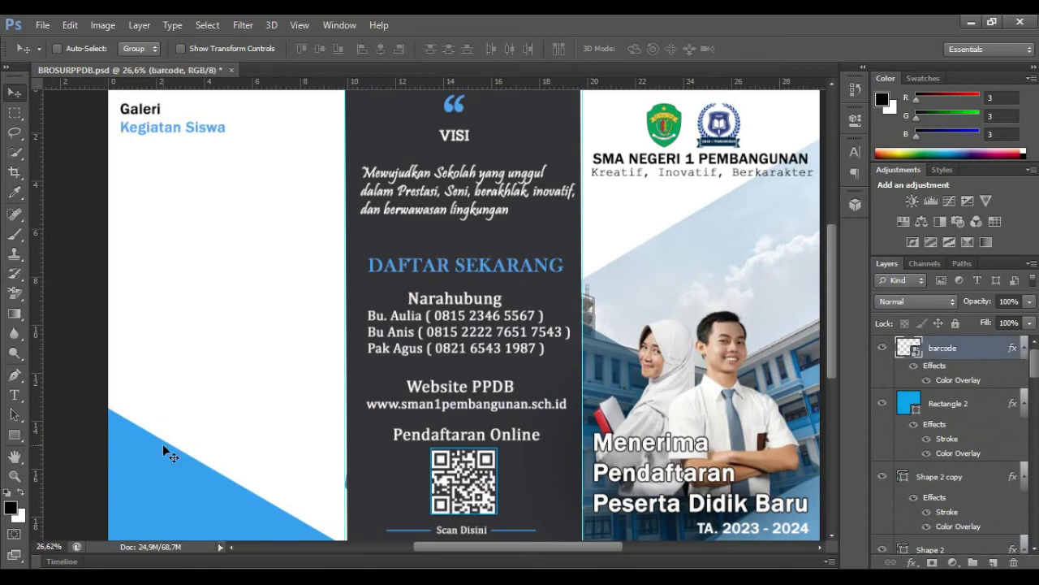
click(15, 436)
right_click(18, 436)
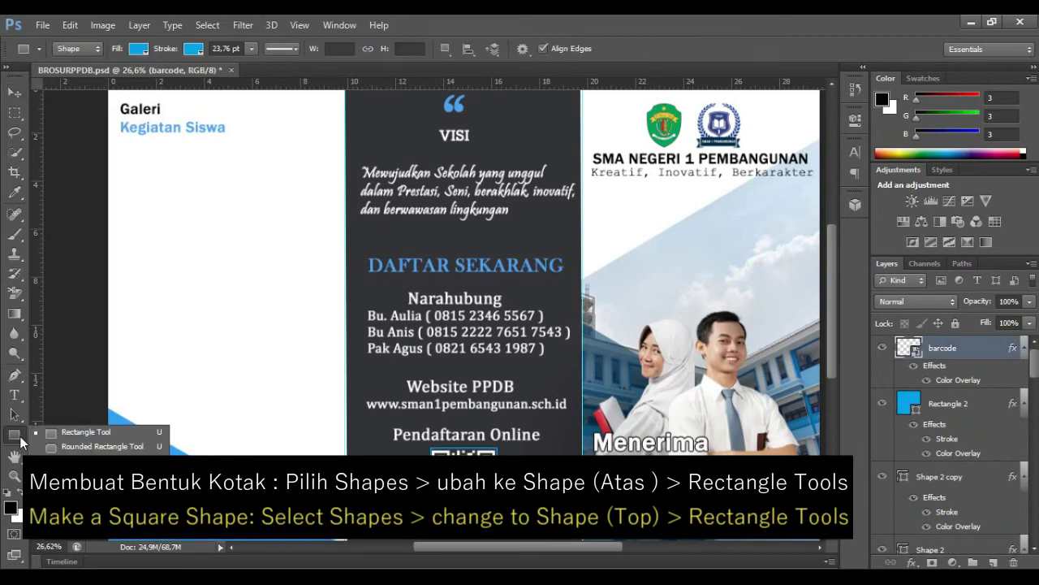
click(84, 430)
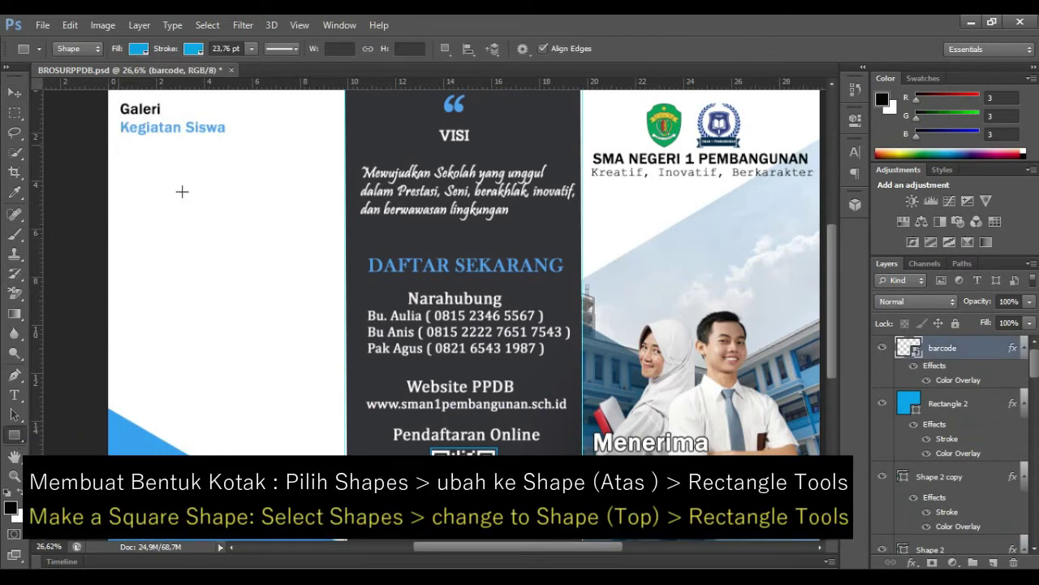
drag(117, 144, 210, 237)
key(ctrl+t)
drag(209, 191, 273, 192)
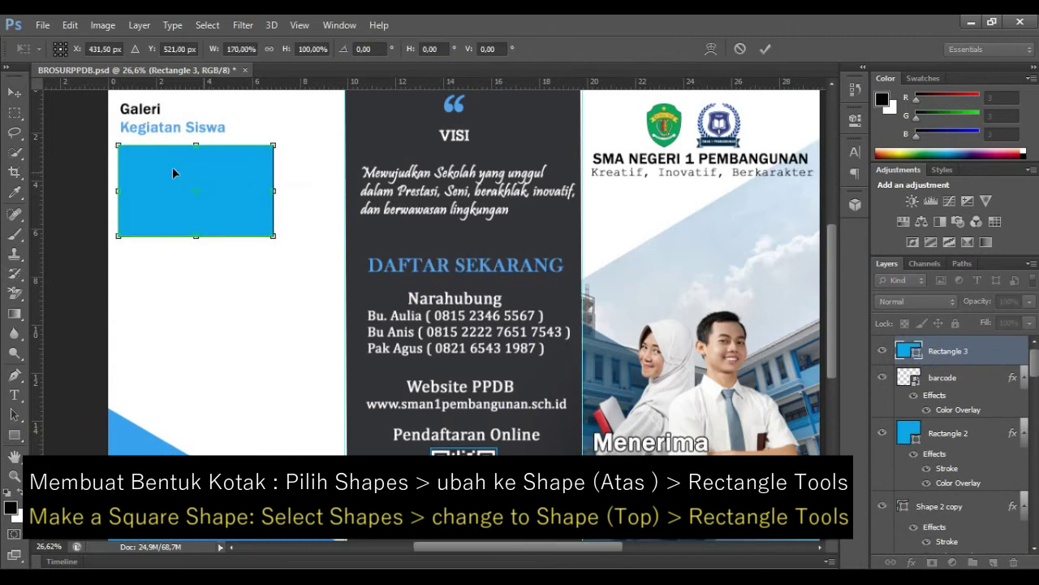
drag(118, 144, 125, 147)
drag(274, 236, 257, 221)
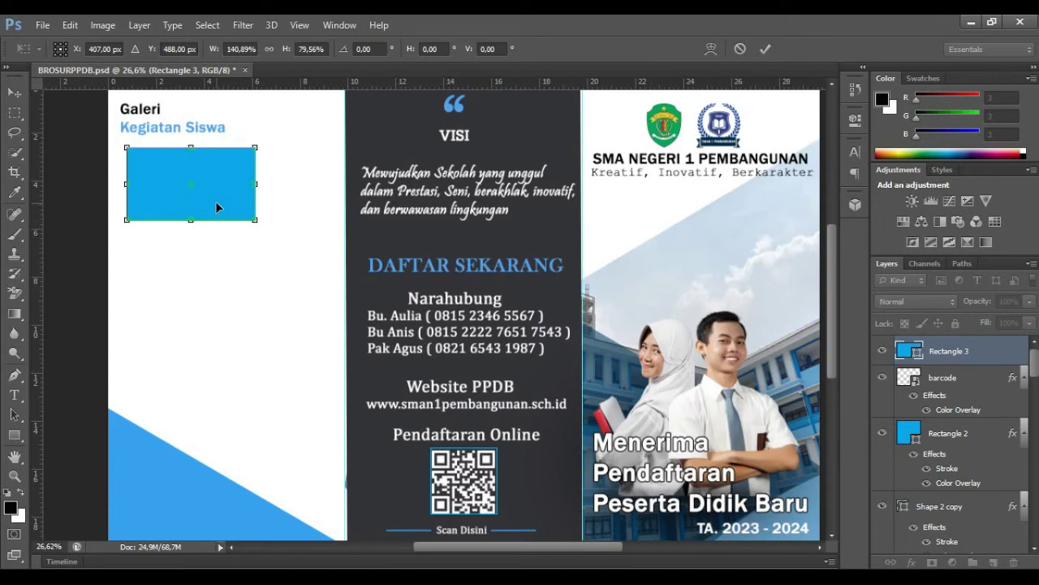
click(766, 47)
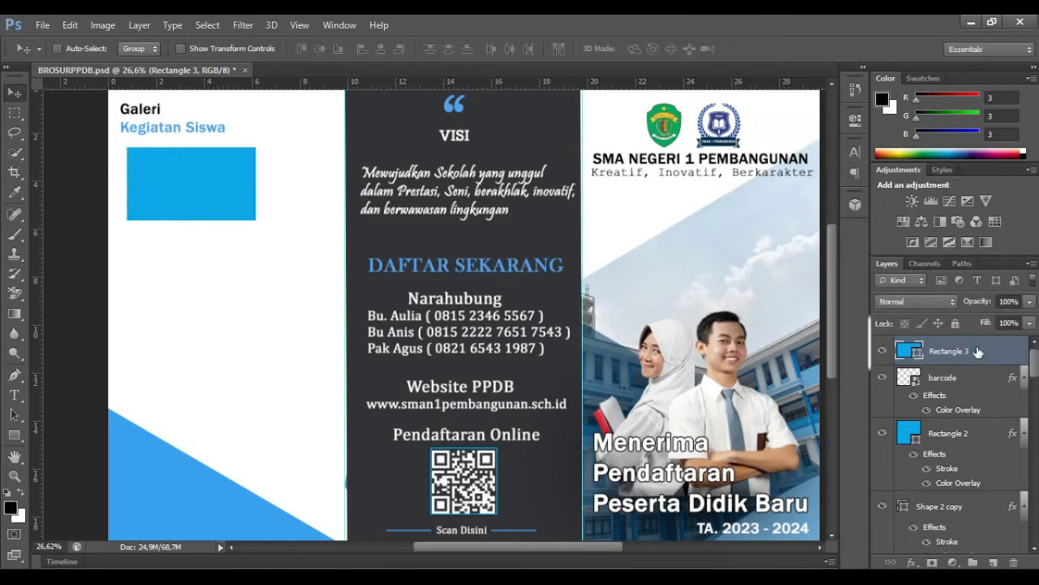
Make two copies of the rectangle, each shifted further down and to the right
key(ctrl+j)
key(shift+Down)
key(shift+Down)
key(shift+Down)
key(shift+Down)
key(shift+Down)
key(shift+Down)
key(shift+Down)
key(shift+Down)
key(shift+Down)
key(shift+Down)
key(shift+Down)
key(shift+Down)
key(shift+Right)
key(shift+Right)
key(shift+Right)
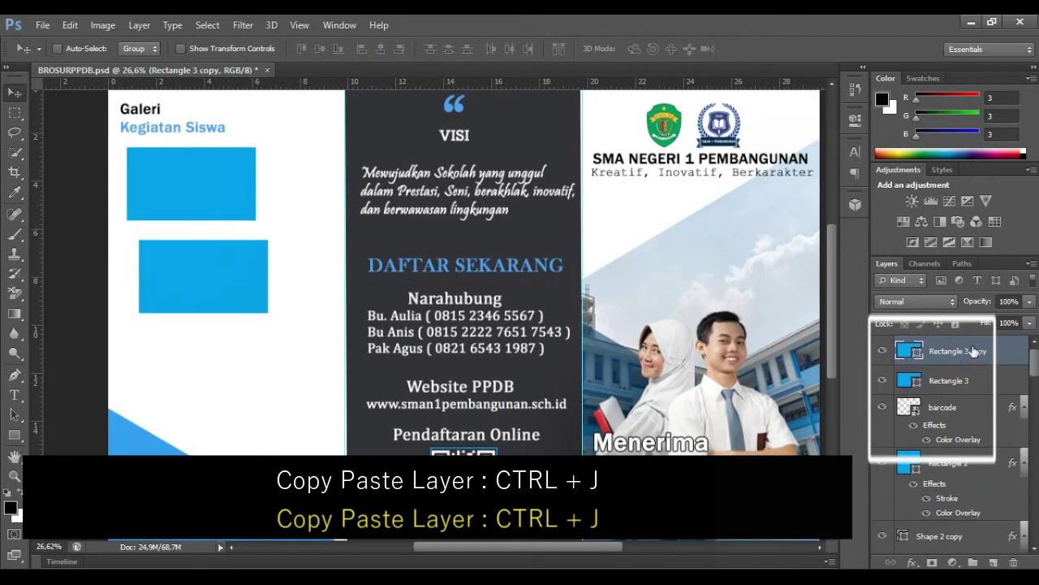
key(shift+Right)
key(shift+Right)
key(shift+Right)
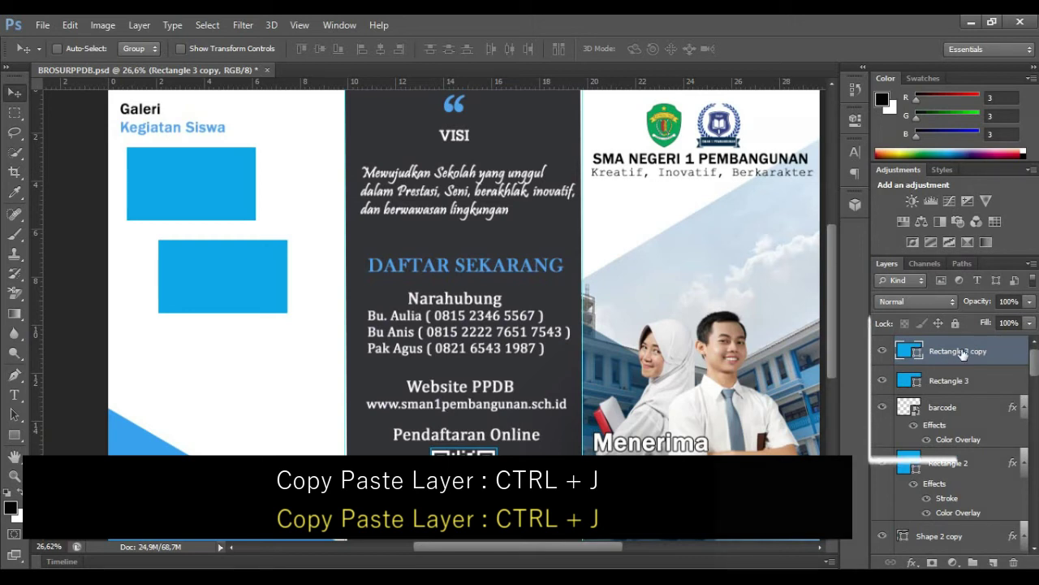
key(ctrl+j)
key(shift+Down)
key(shift+Down)
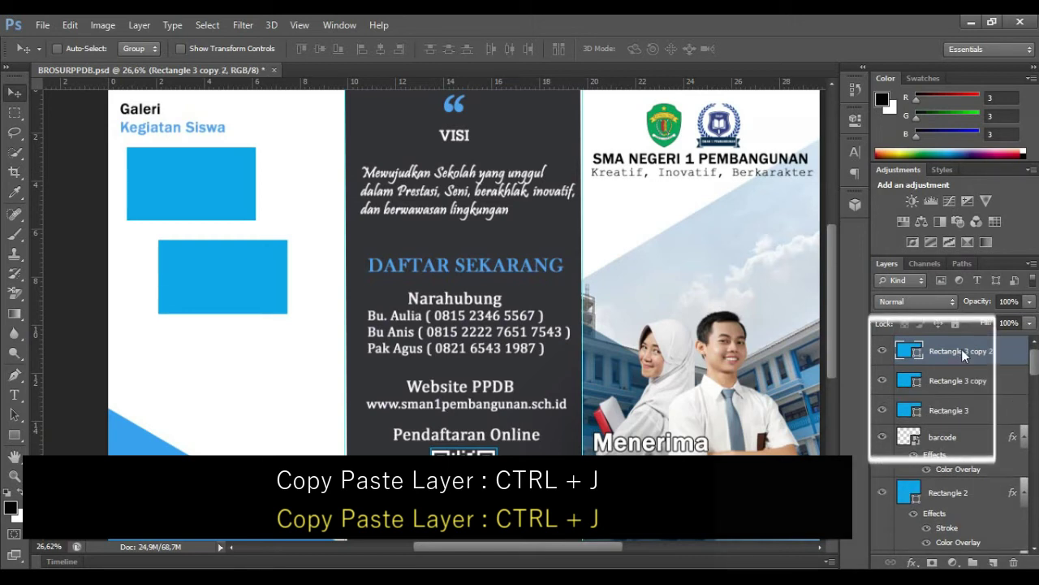
key(shift+Down)
key(shift+Down)
key(shift+Down)
key(shift+Down)
key(shift+Down)
key(shift+Down)
key(shift+Down)
key(shift+Down)
key(shift+Down)
key(shift+Right)
key(shift+Right)
key(shift+Right)
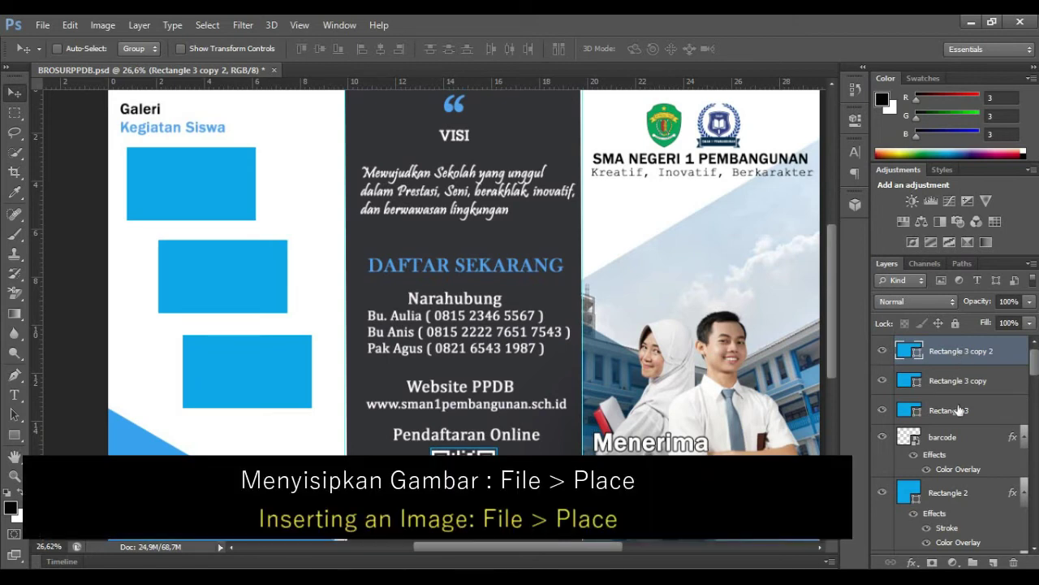
Place the IMG-20221020-WA0034 photo and clip it into the first blue rectangle
click(960, 412)
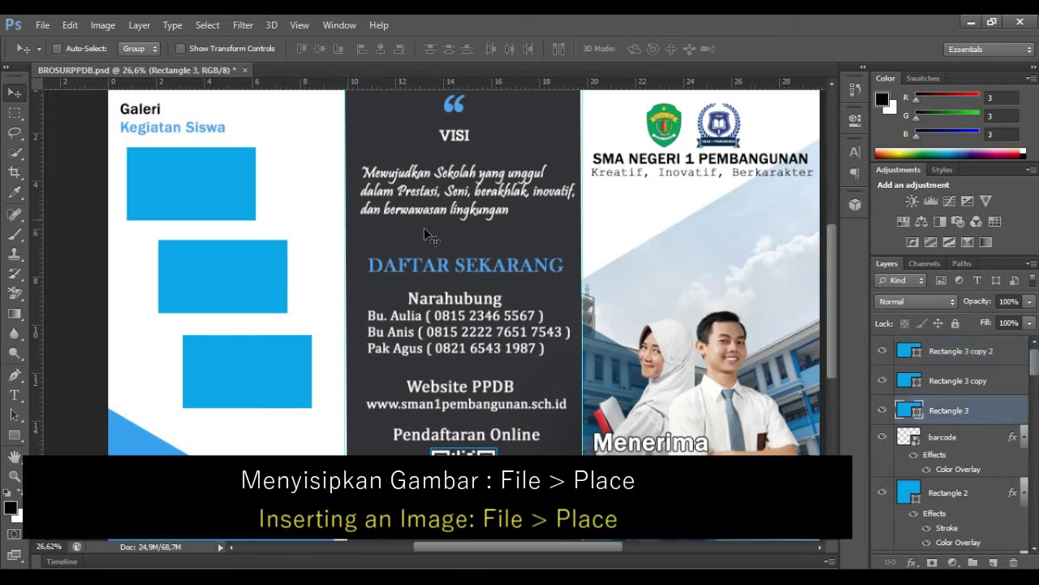
click(36, 28)
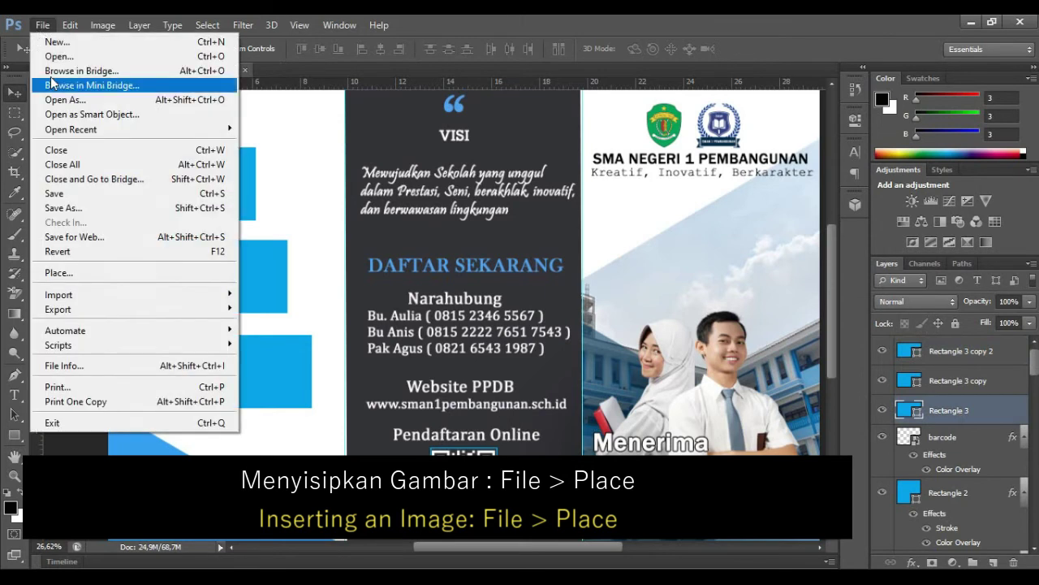
click(82, 272)
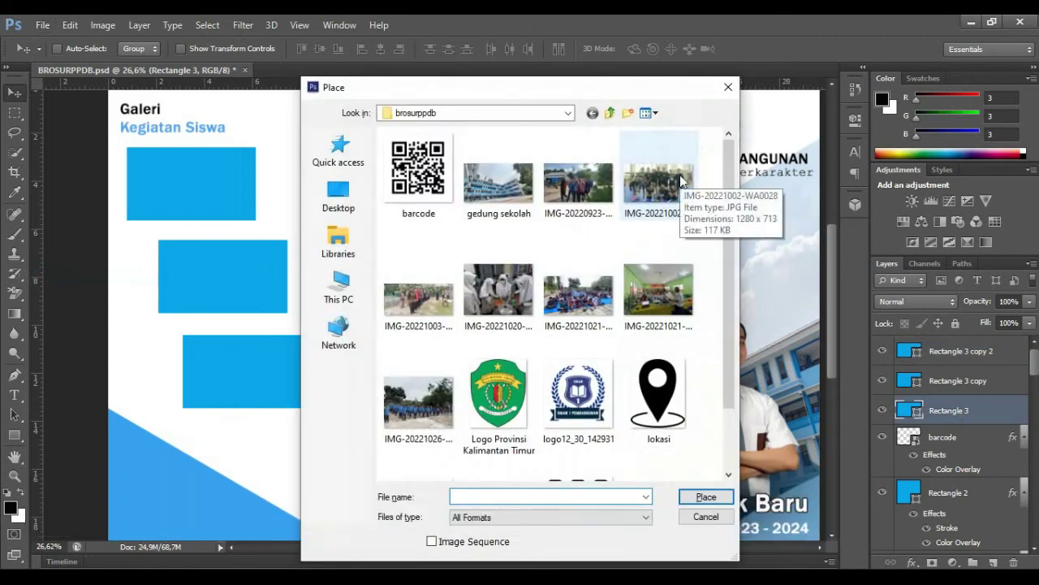
double_click(507, 292)
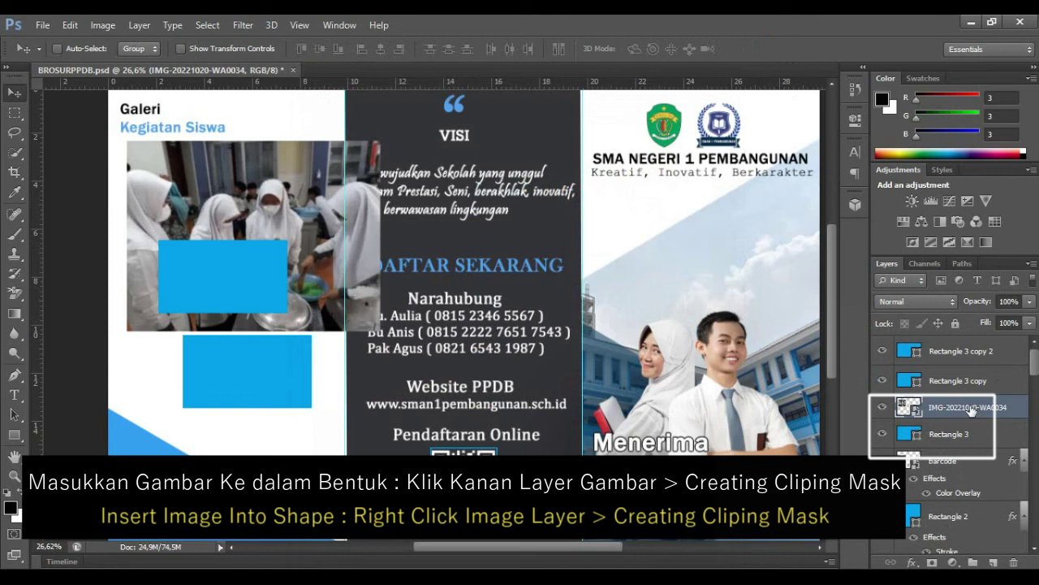
right_click(972, 410)
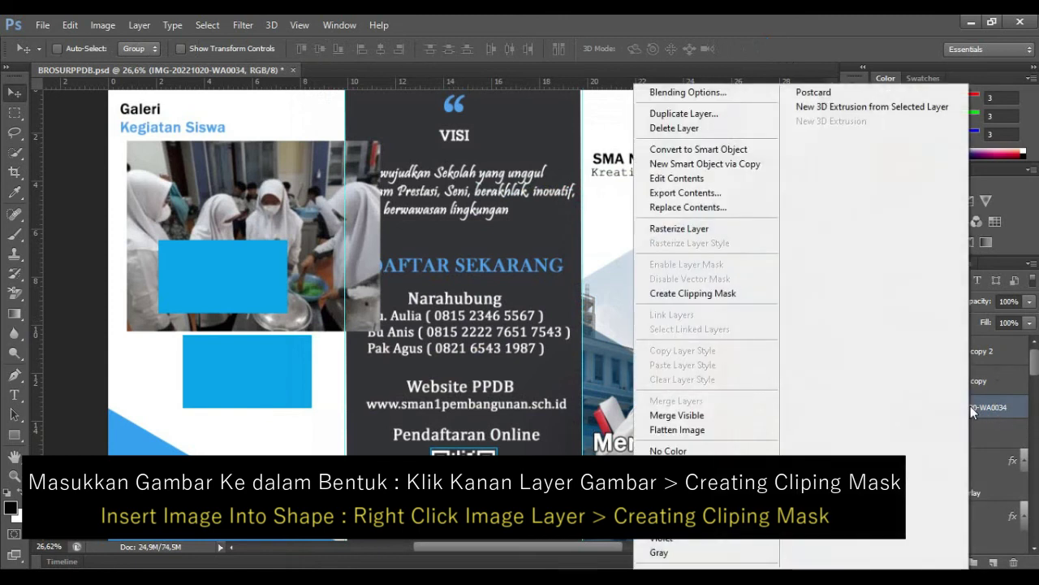
click(719, 295)
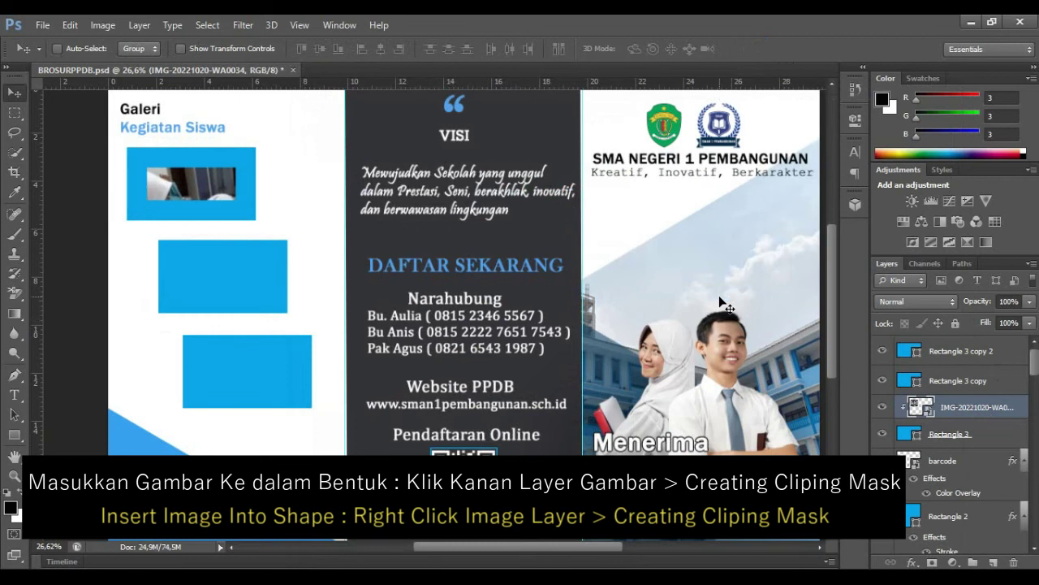
Set the first rectangle's border thickness to 4 pt
key(alt+bracketleft)
key(ctrl+t)
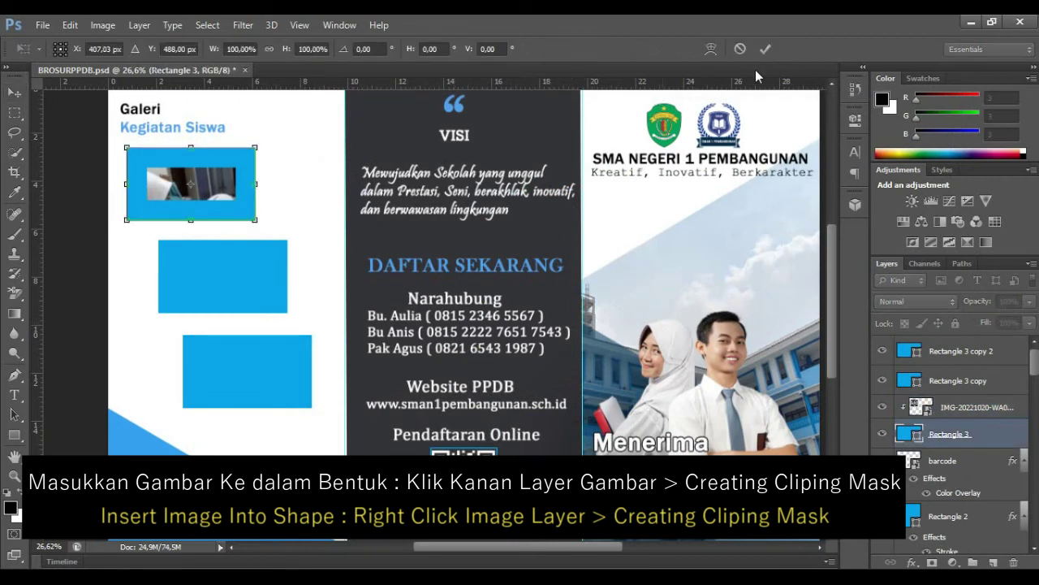
click(764, 53)
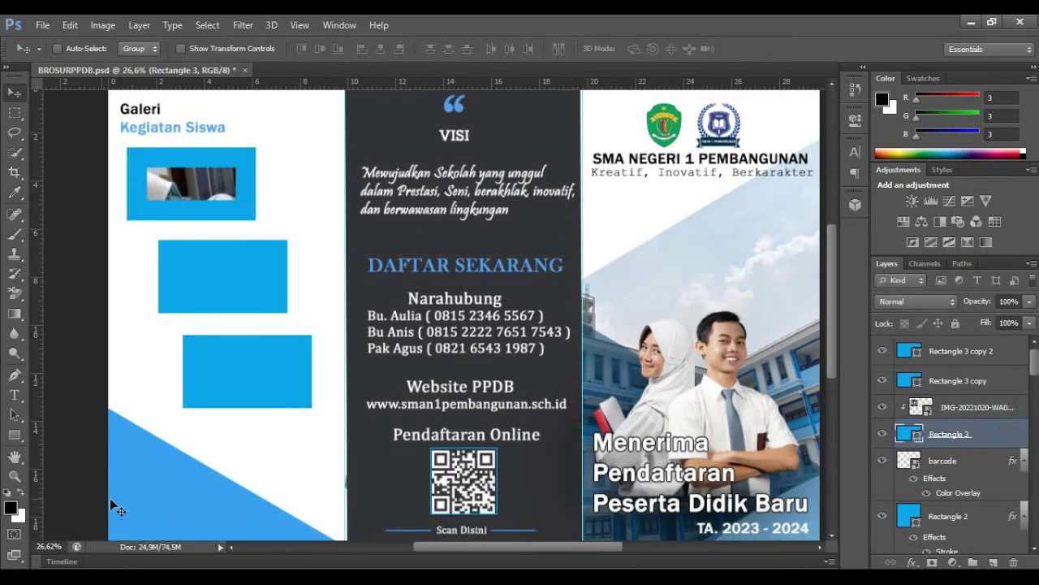
click(14, 436)
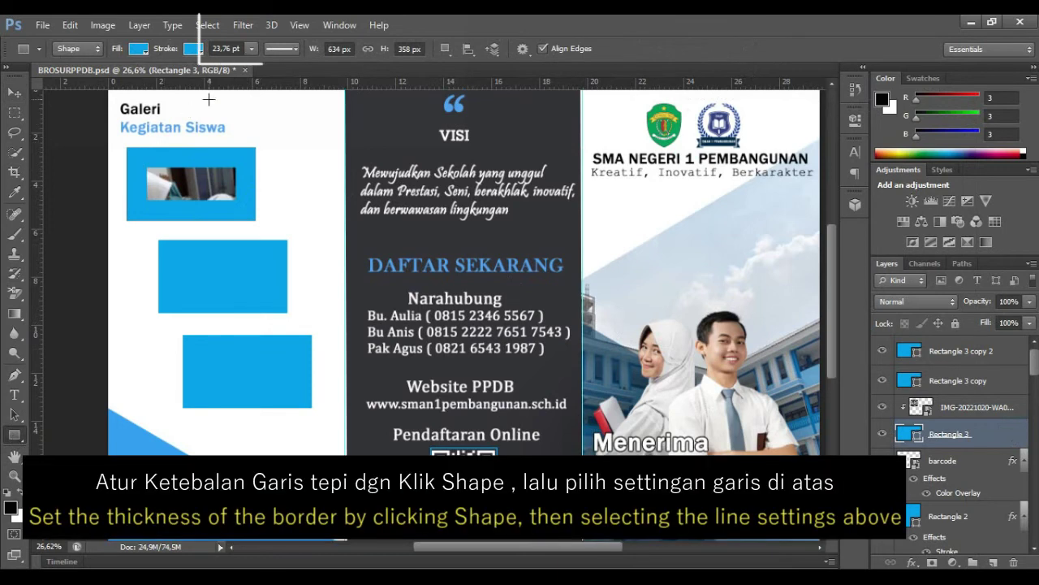
mouse_move(253, 54)
mouse_down()
mouse_move(209, 69)
mouse_move(225, 64)
mouse_up()
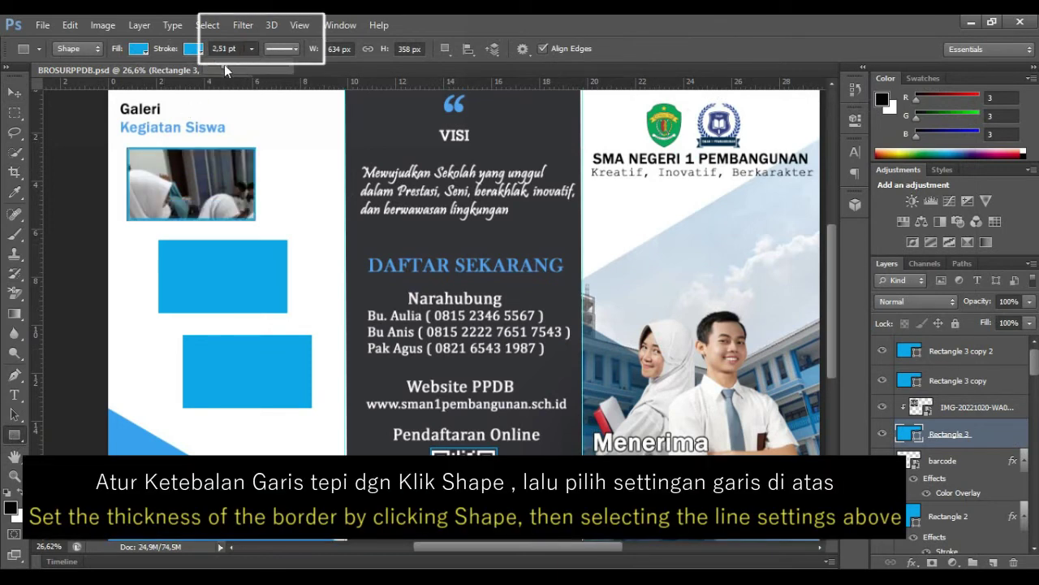
text(4)
key(Return)
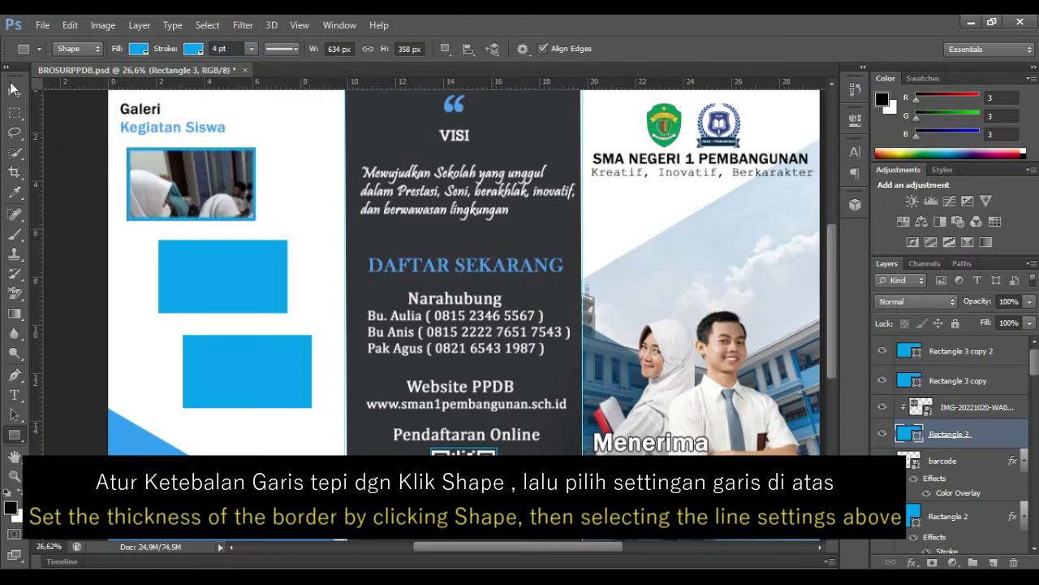
Resize the clipped photo so it fills the first frame
click(13, 92)
key(ctrl+t)
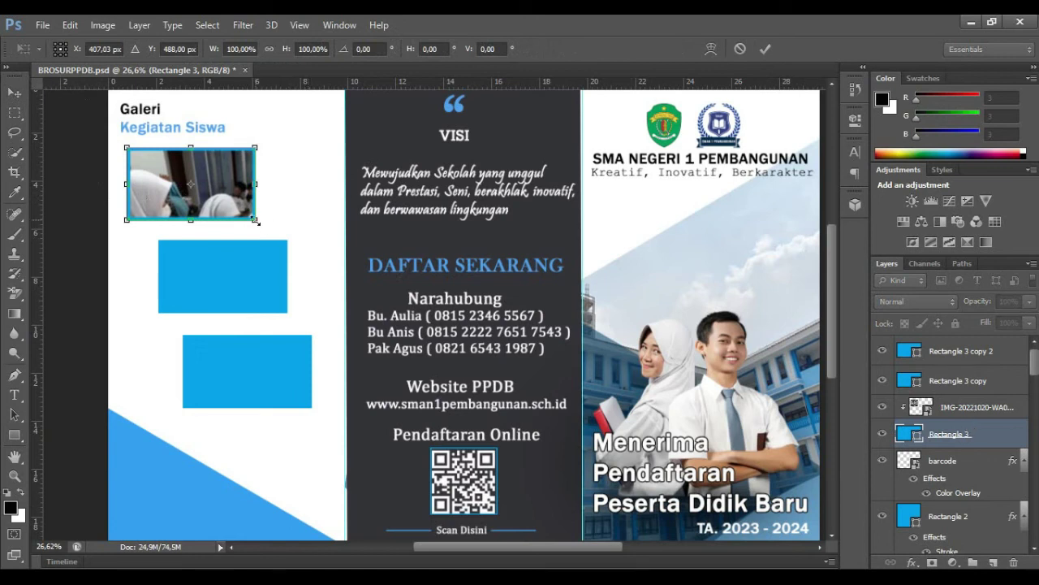
click(764, 49)
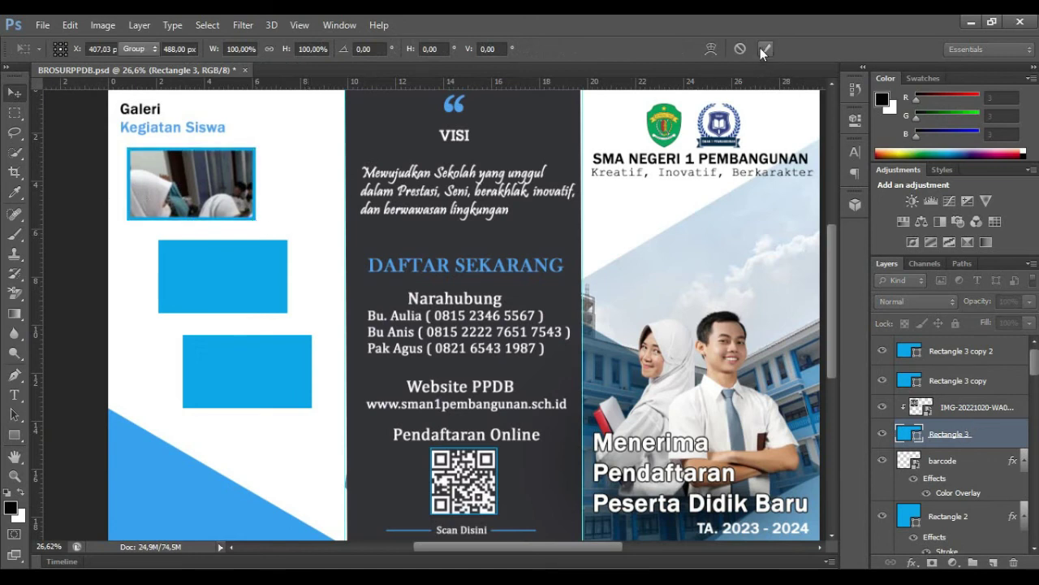
click(983, 406)
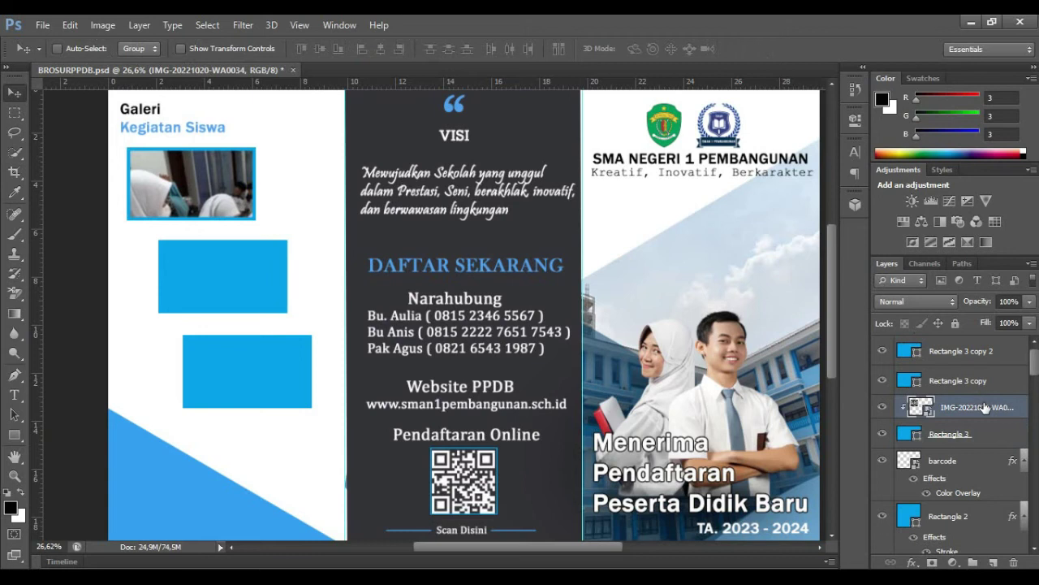
key(ctrl+t)
mouse_move(382, 331)
mouse_down()
mouse_move(247, 197)
mouse_move(255, 218)
mouse_up()
click(765, 49)
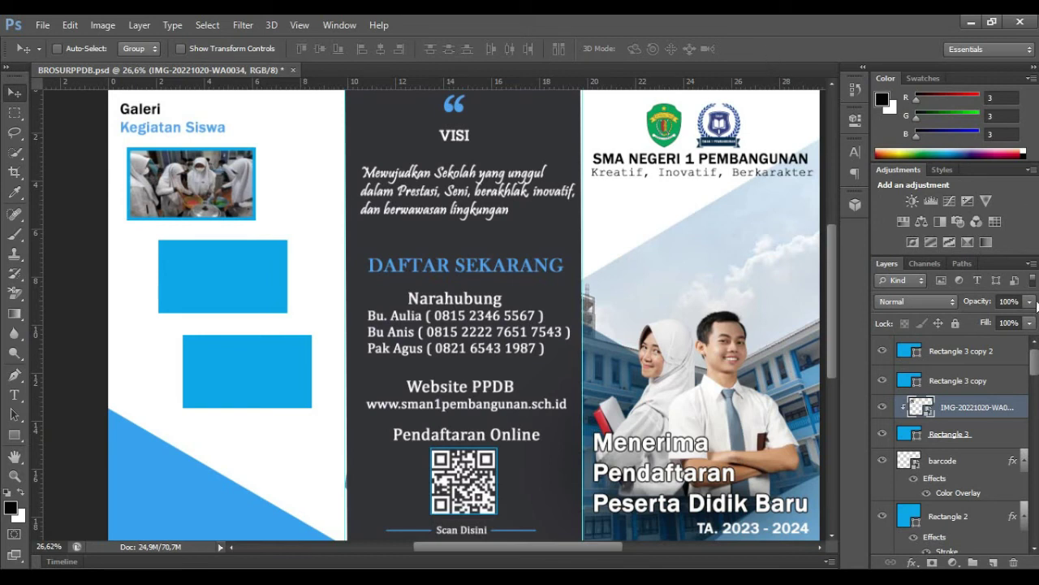
click(958, 380)
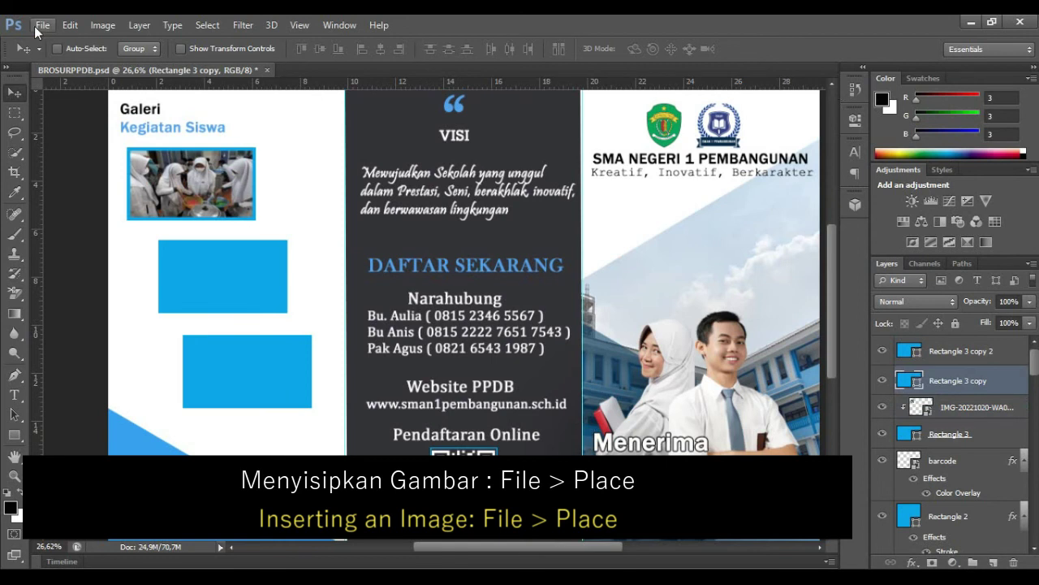
Place the J2 photo and clip it into the second blue rectangle
click(35, 28)
click(84, 274)
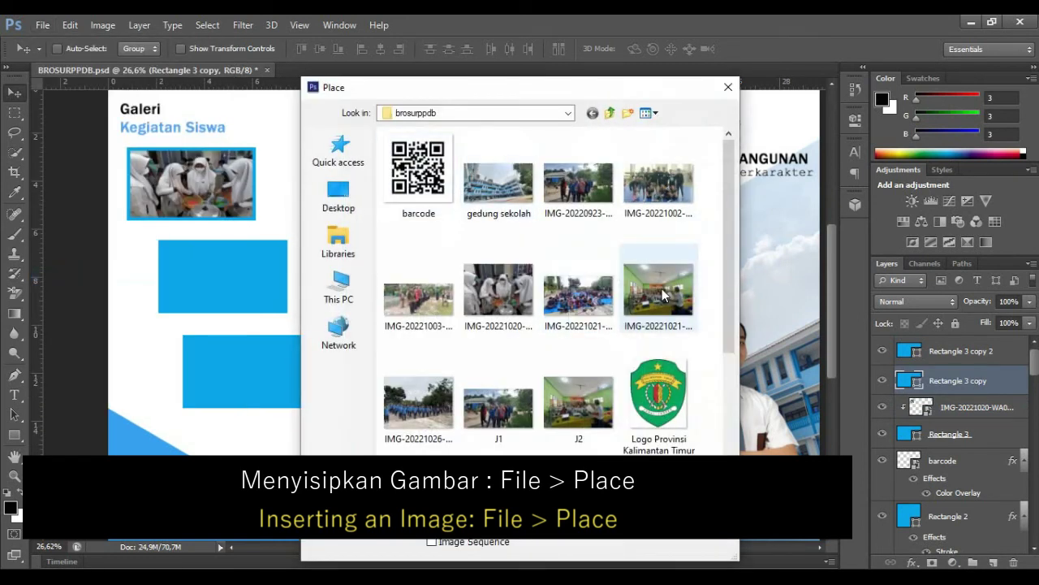
scroll(658, 295, down, 2)
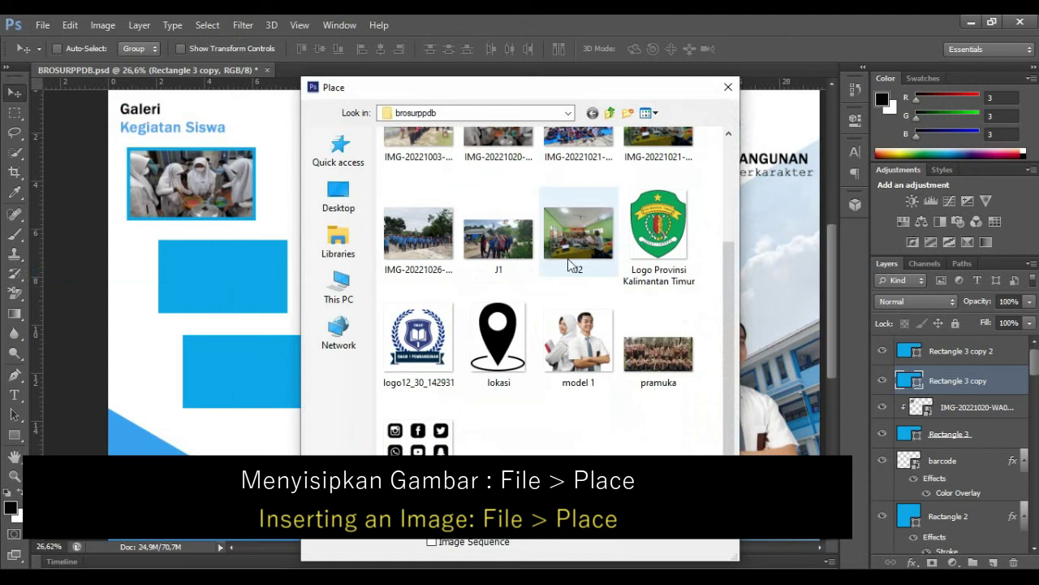
double_click(567, 258)
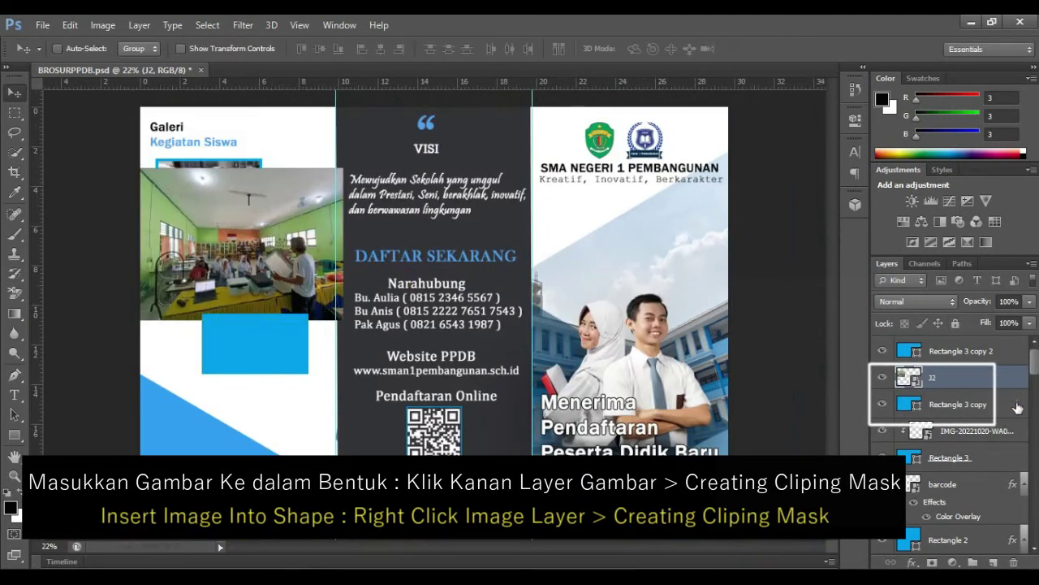
right_click(966, 380)
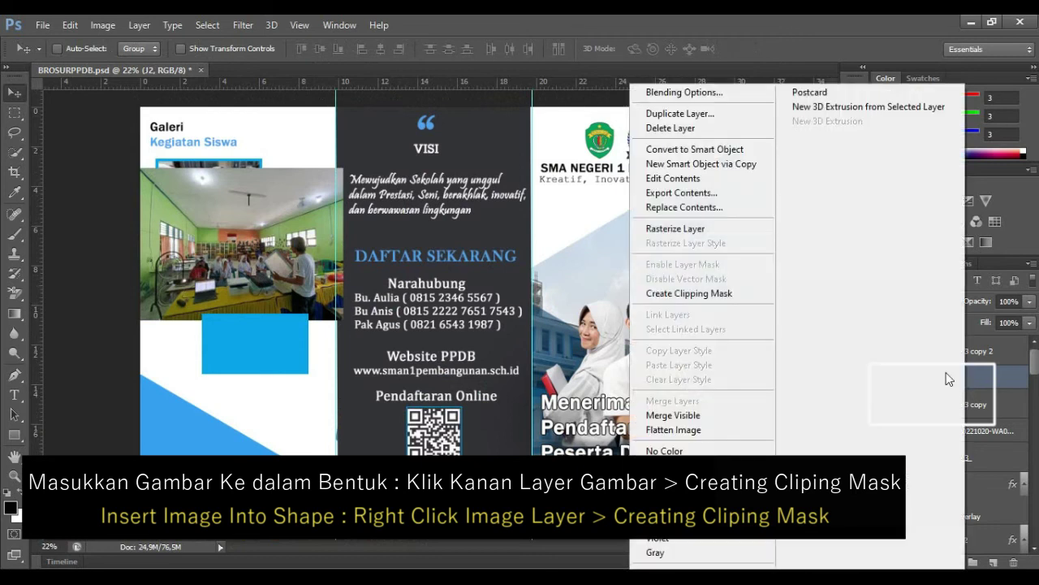
click(721, 293)
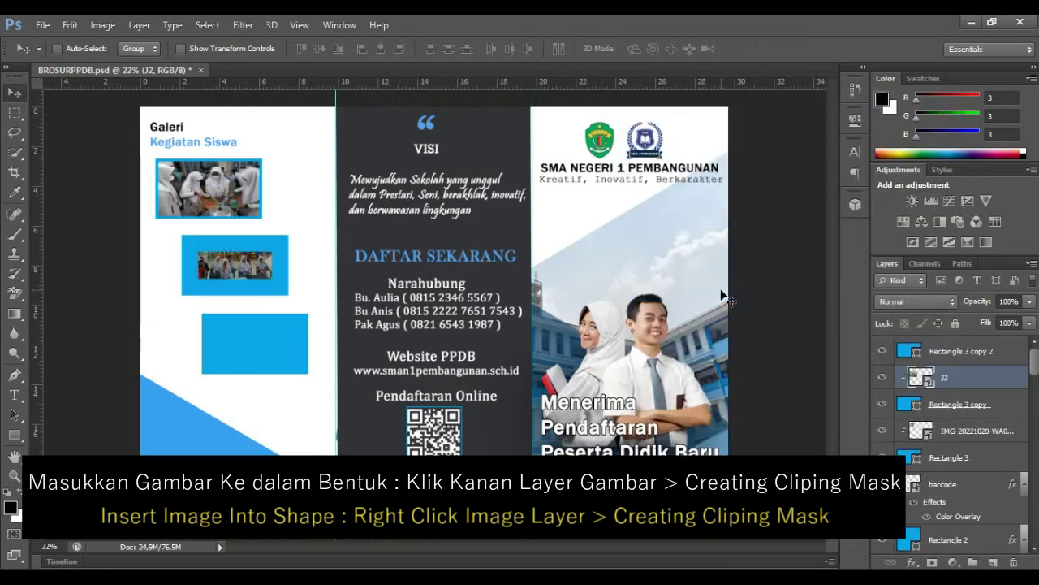
Give the second rectangle a 4 pt border
click(953, 406)
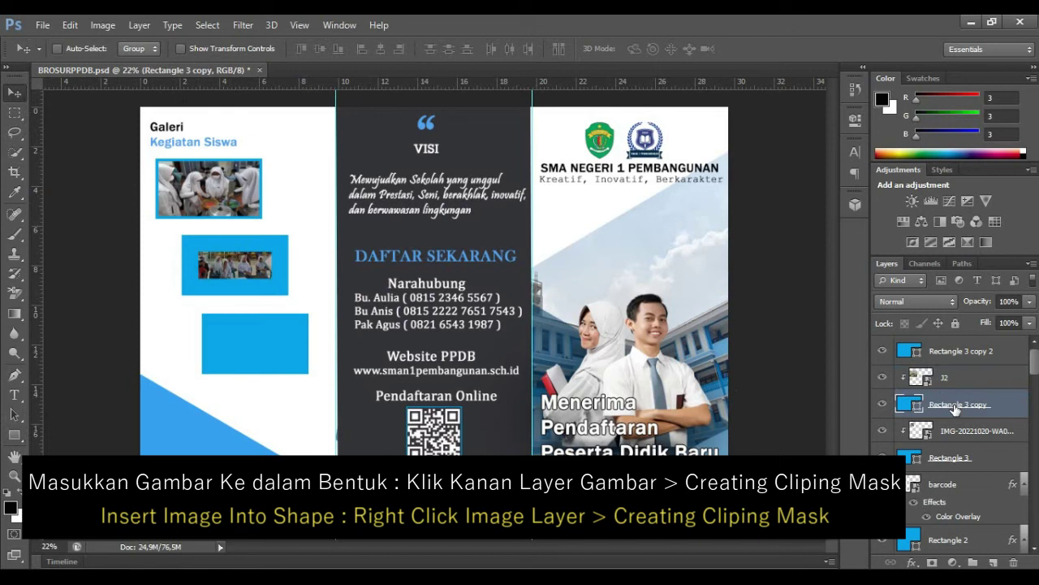
click(15, 436)
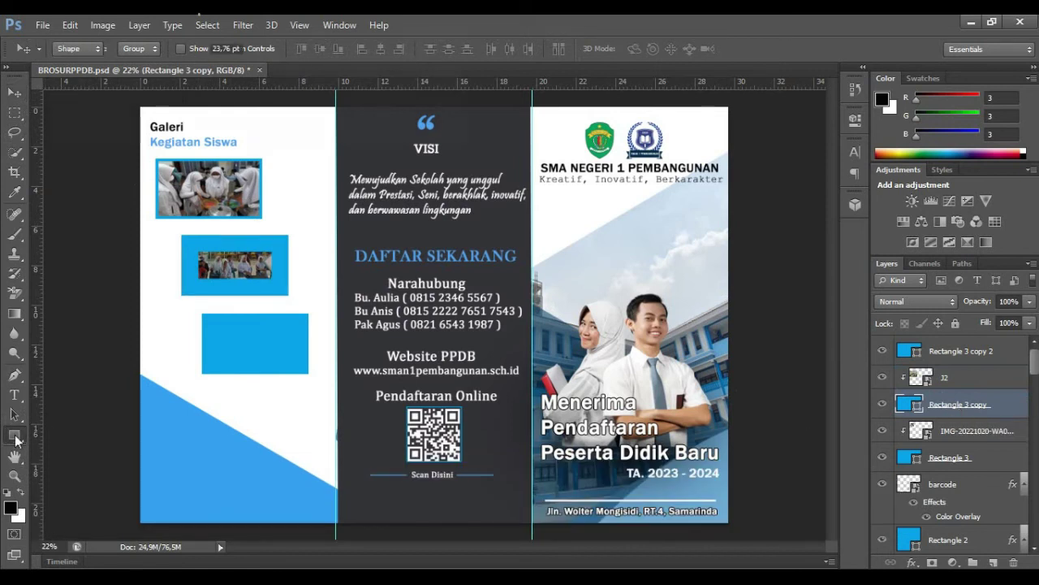
text(4)
key(Return)
Resize the J2 photo to fill its frame
click(968, 378)
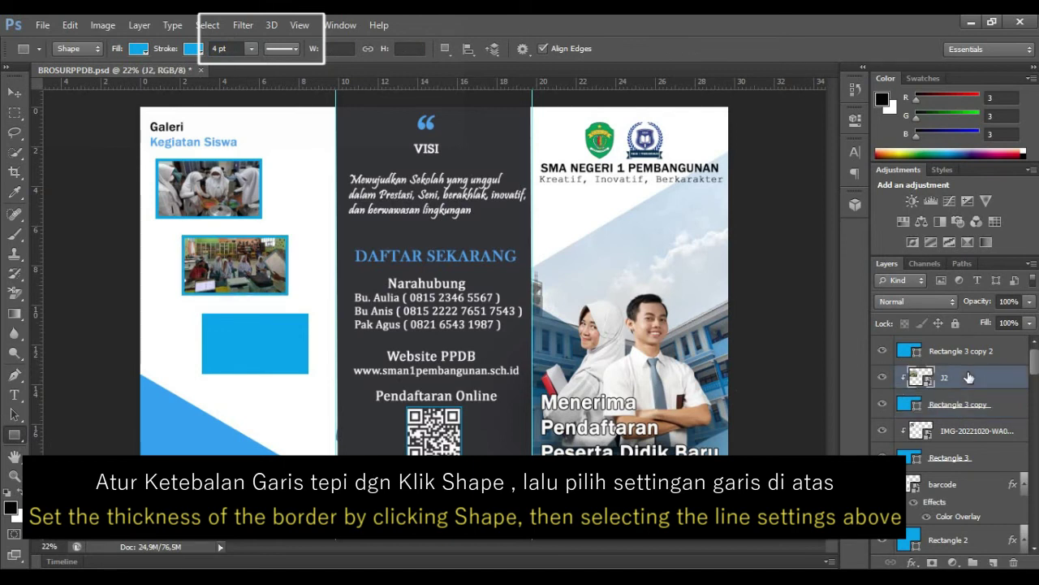
key(ctrl+t)
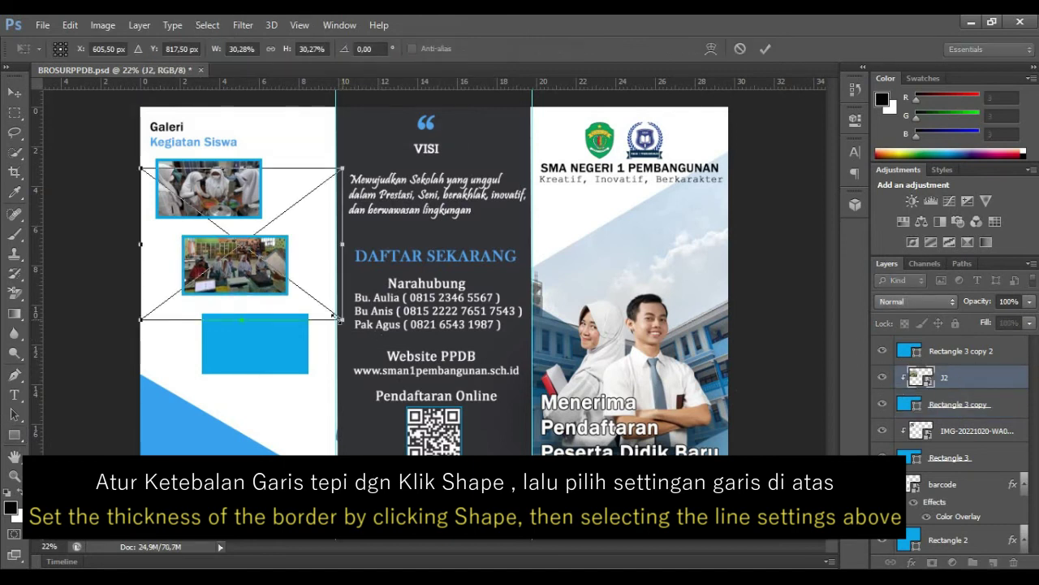
drag(342, 168, 312, 181)
click(765, 49)
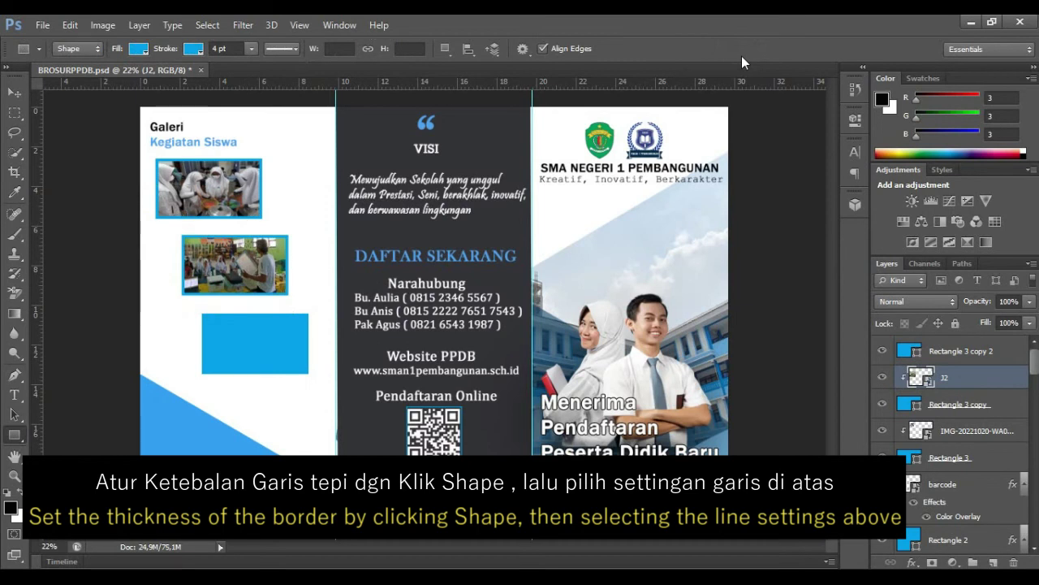
Give the third blue rectangle a 4 pt border
click(991, 354)
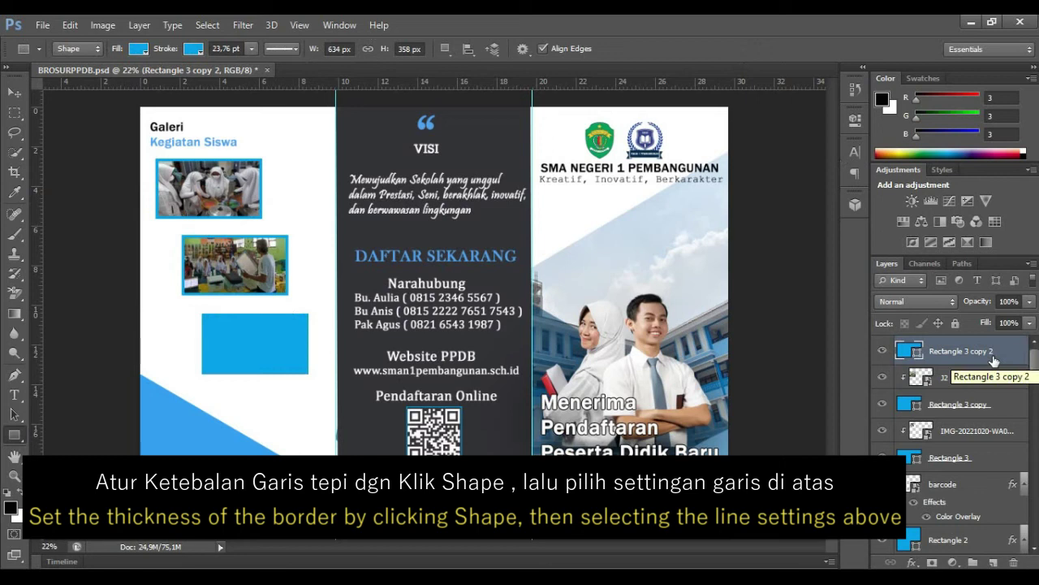
double_click(216, 49)
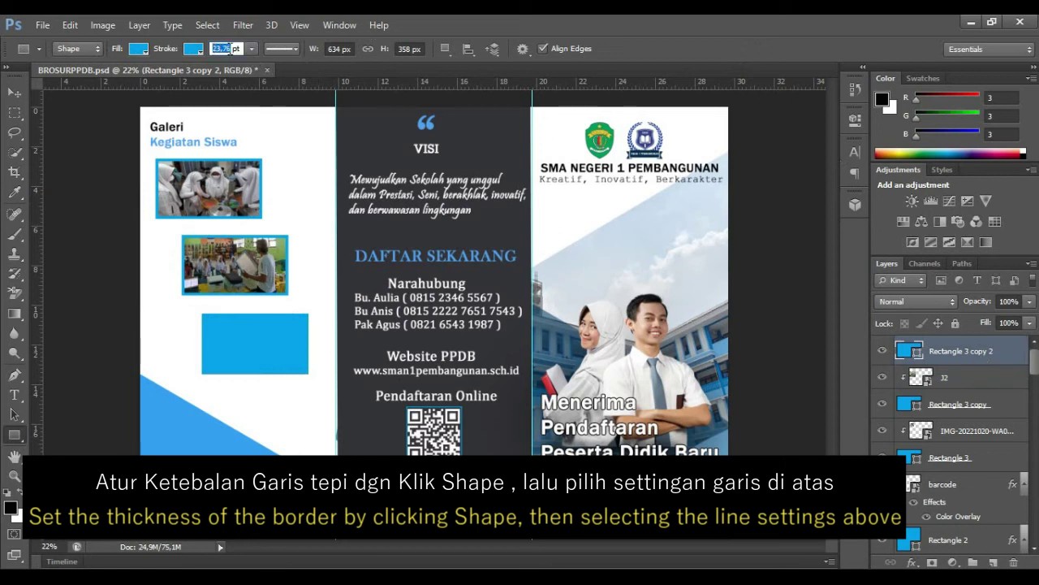
text(4)
key(Return)
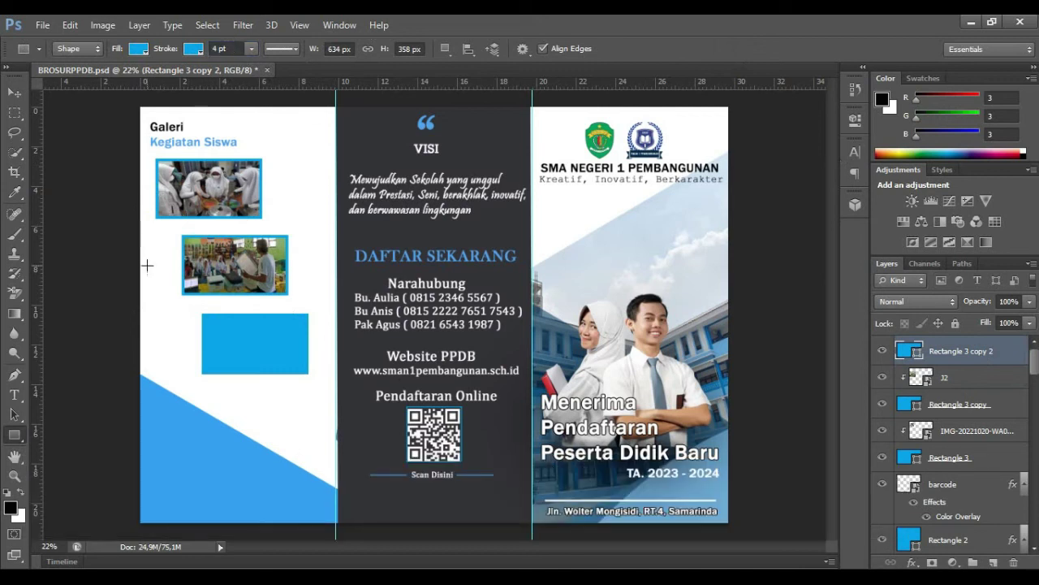
click(16, 93)
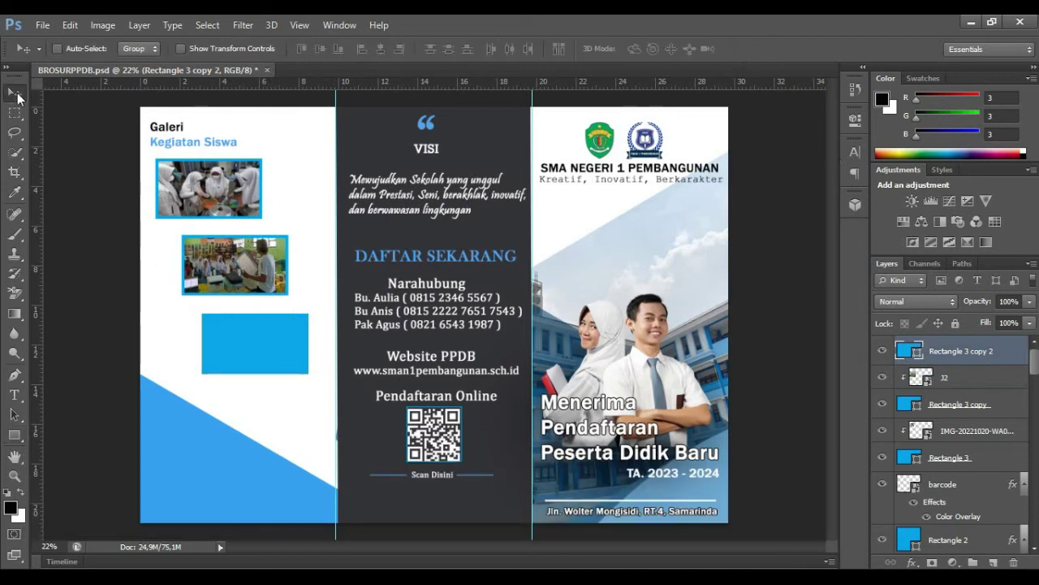
Place the J1 photo, size it over the third frame, and clip it into that rectangle
click(42, 25)
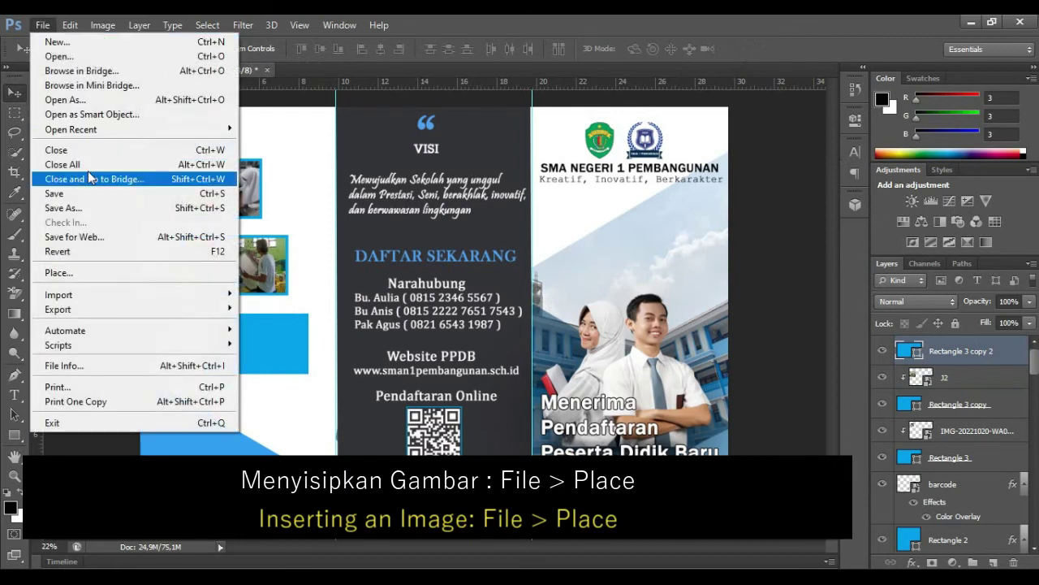
click(99, 271)
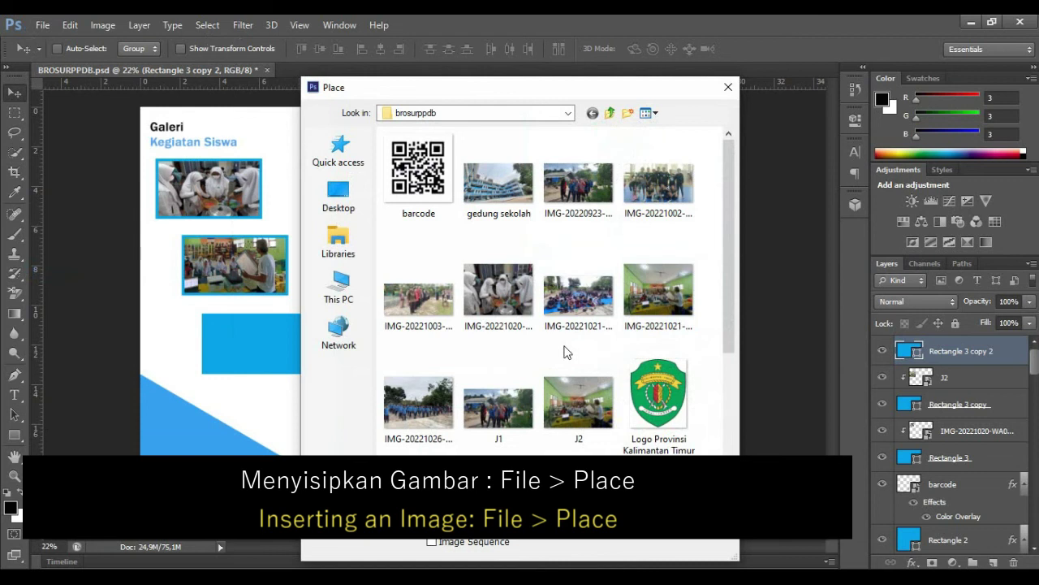
click(500, 410)
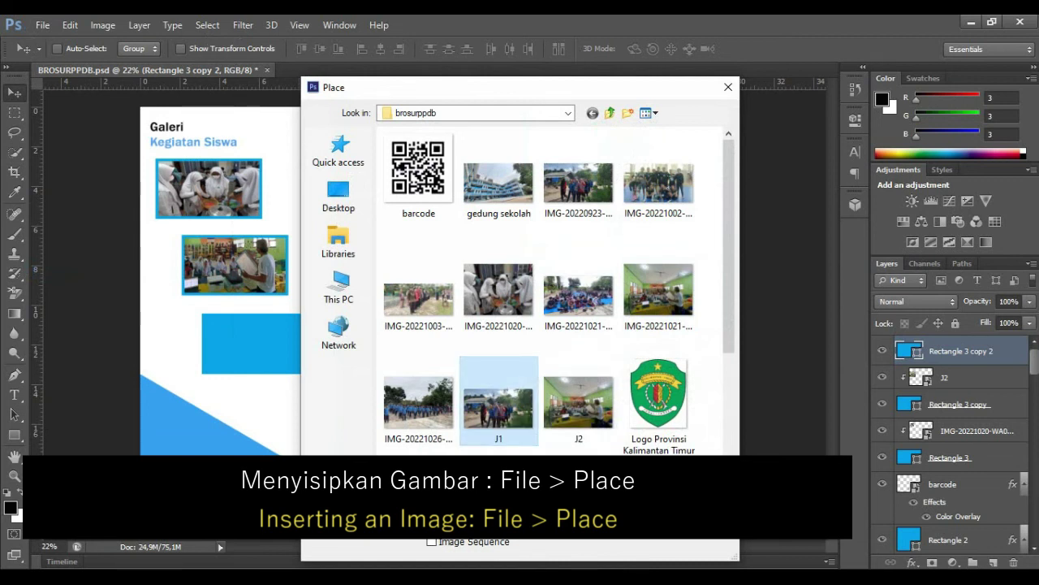
double_click(500, 410)
drag(713, 470, 297, 234)
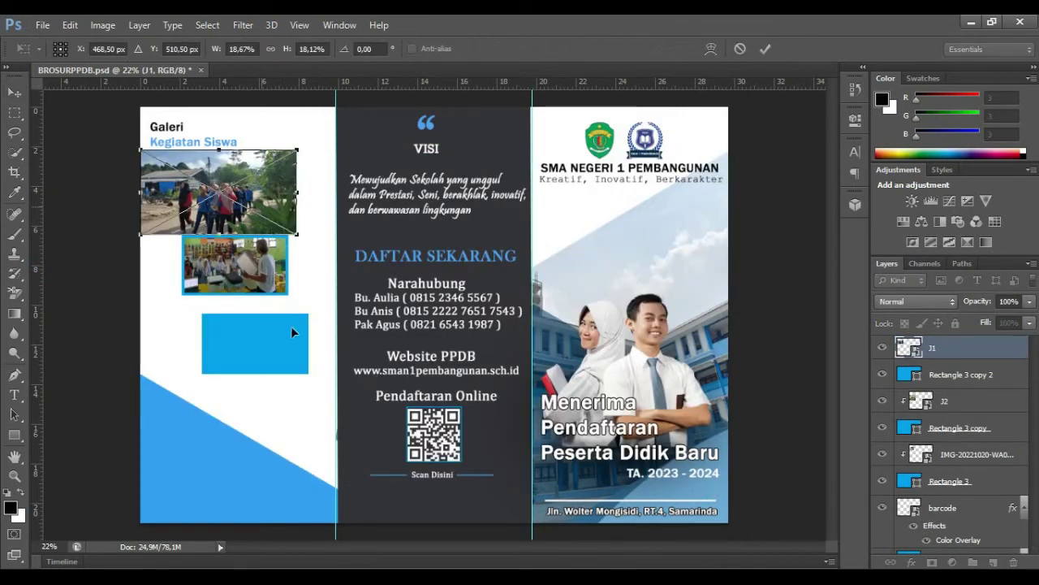
drag(262, 208, 291, 352)
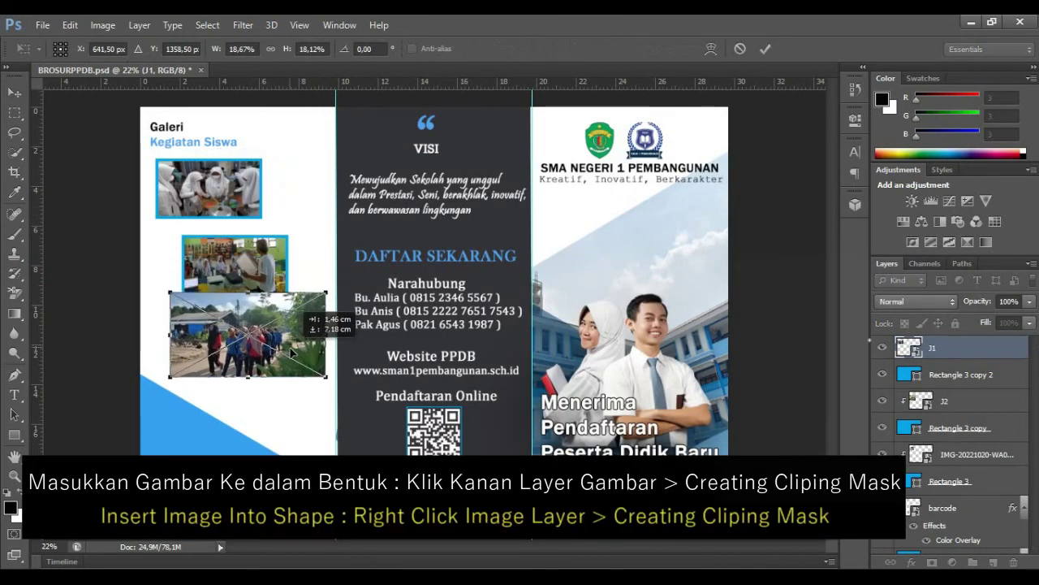
click(766, 48)
right_click(970, 350)
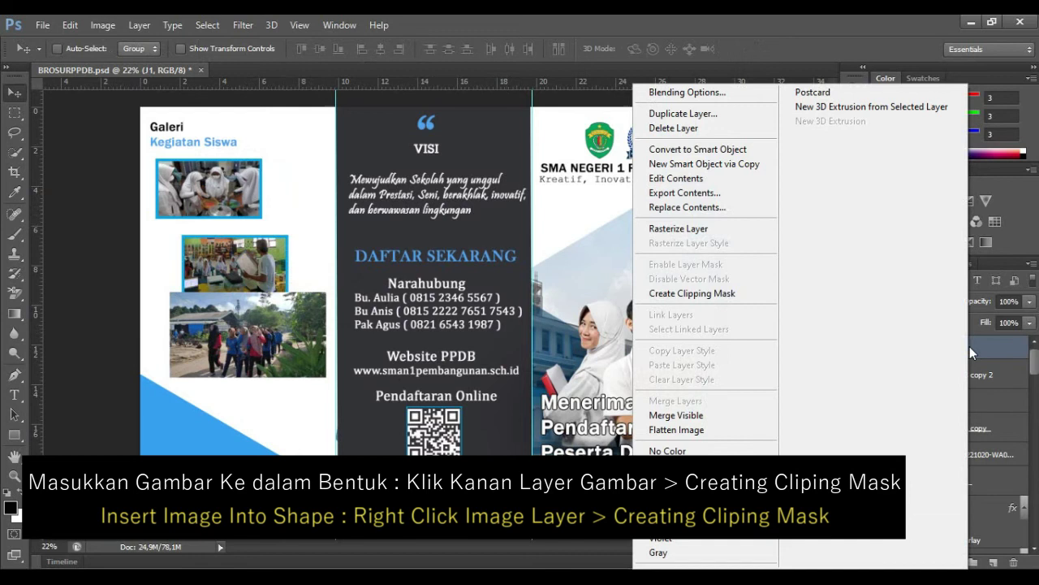
click(729, 294)
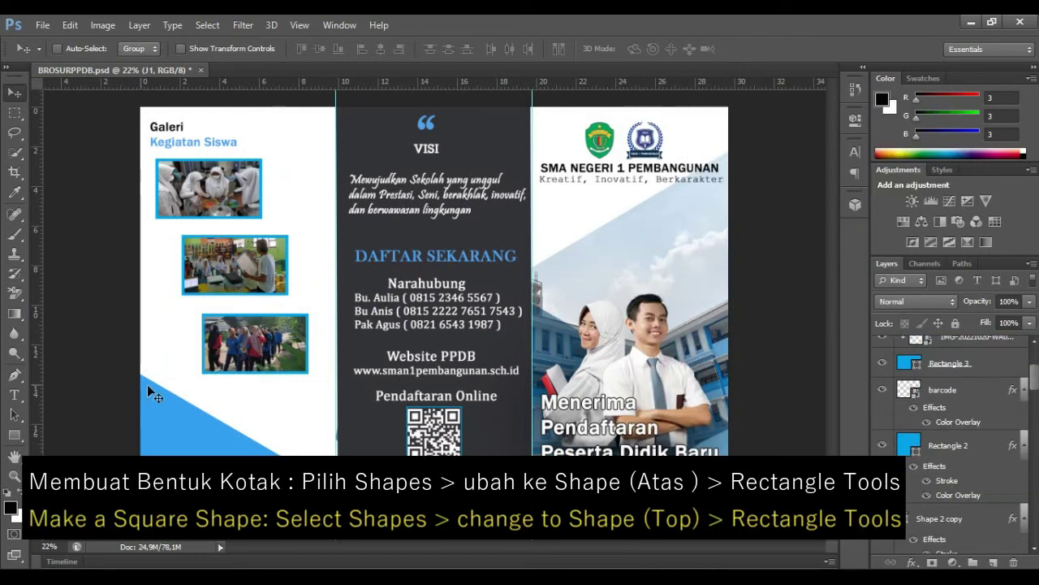
click(14, 436)
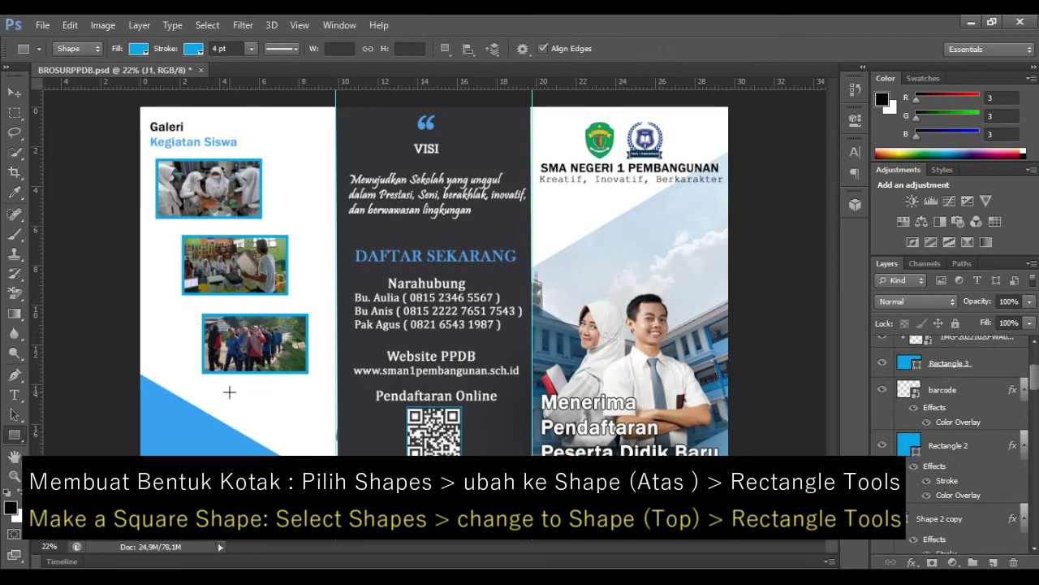
Draw a thin rectangle bar and position it over the first gallery photo's right edge
mouse_move(229, 394)
mouse_down()
mouse_move(314, 411)
mouse_move(292, 426)
mouse_move(278, 114)
mouse_up()
scroll(268, 406, up, 2)
key(ctrl+t)
scroll(326, 151, up, 3)
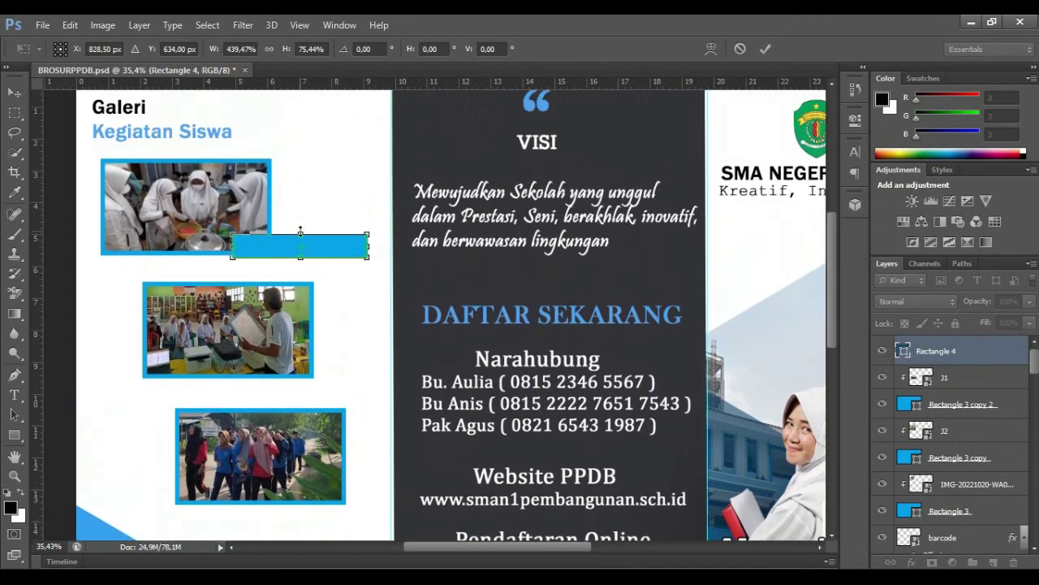
mouse_move(287, 242)
mouse_down()
mouse_move(304, 188)
mouse_move(303, 206)
mouse_up()
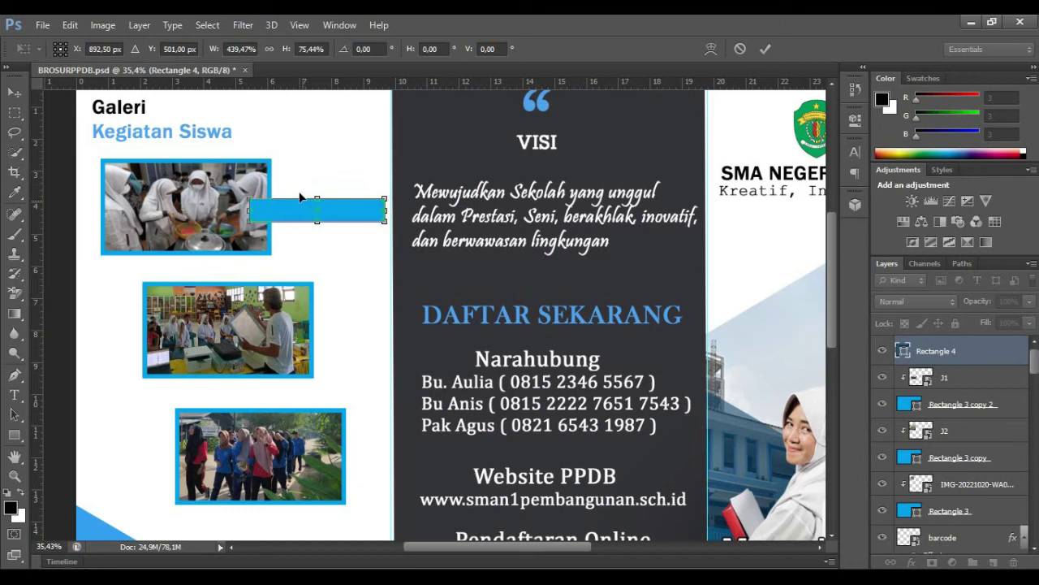
drag(306, 206, 309, 211)
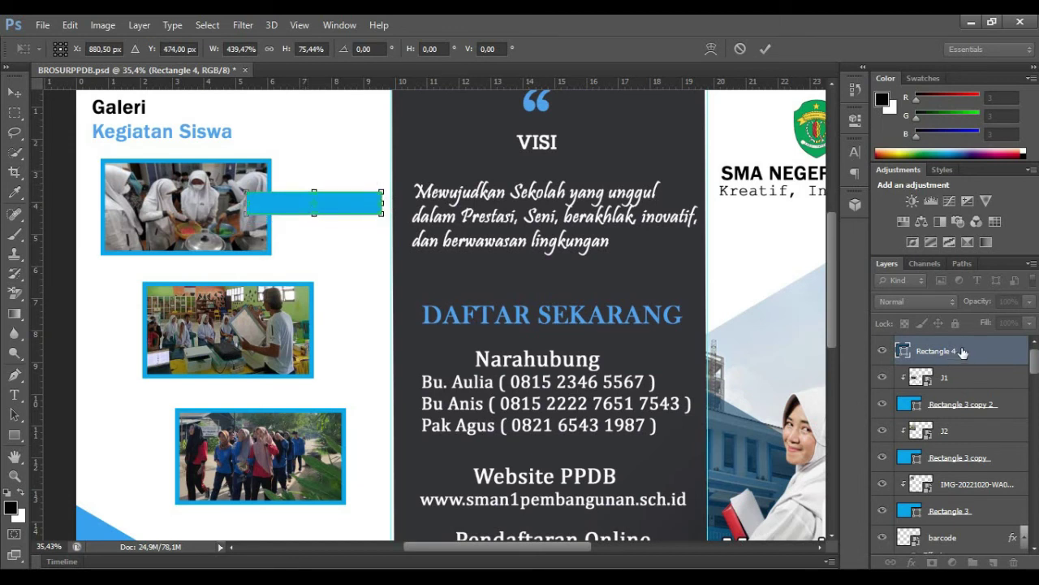
click(766, 50)
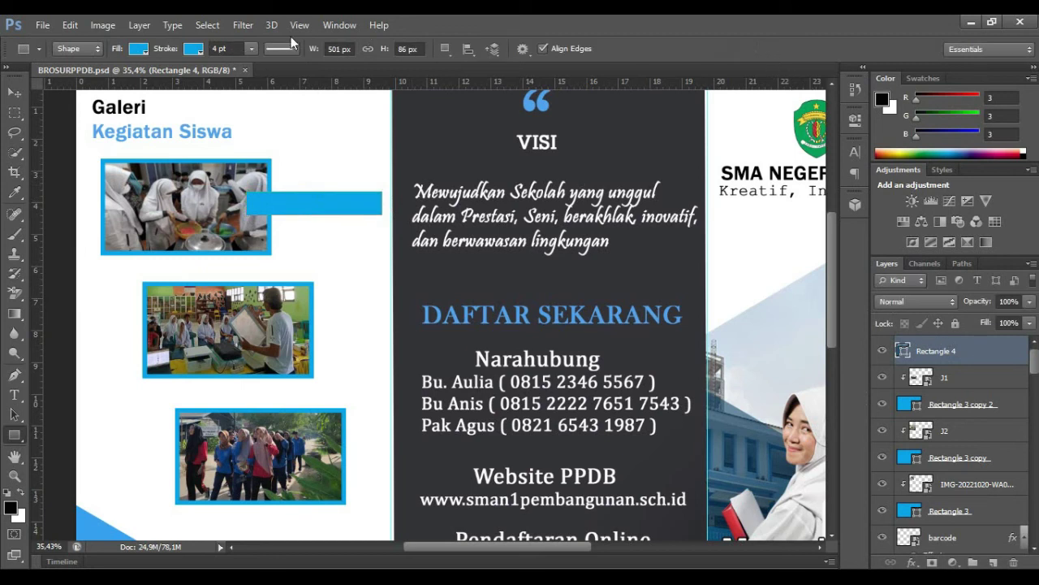
Set the bar's stroke to none and its fill to light grey
click(193, 49)
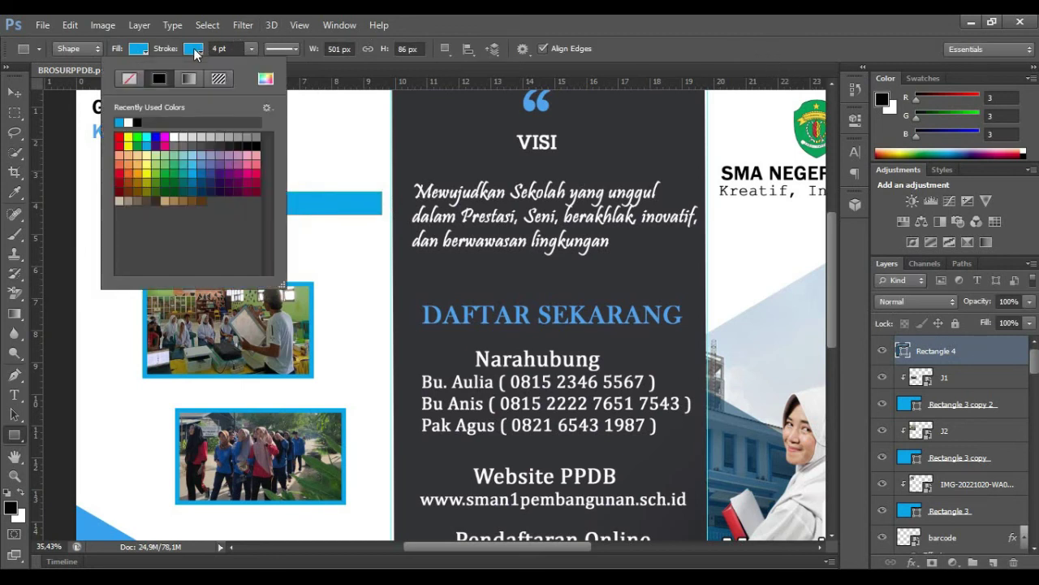
click(130, 79)
click(188, 50)
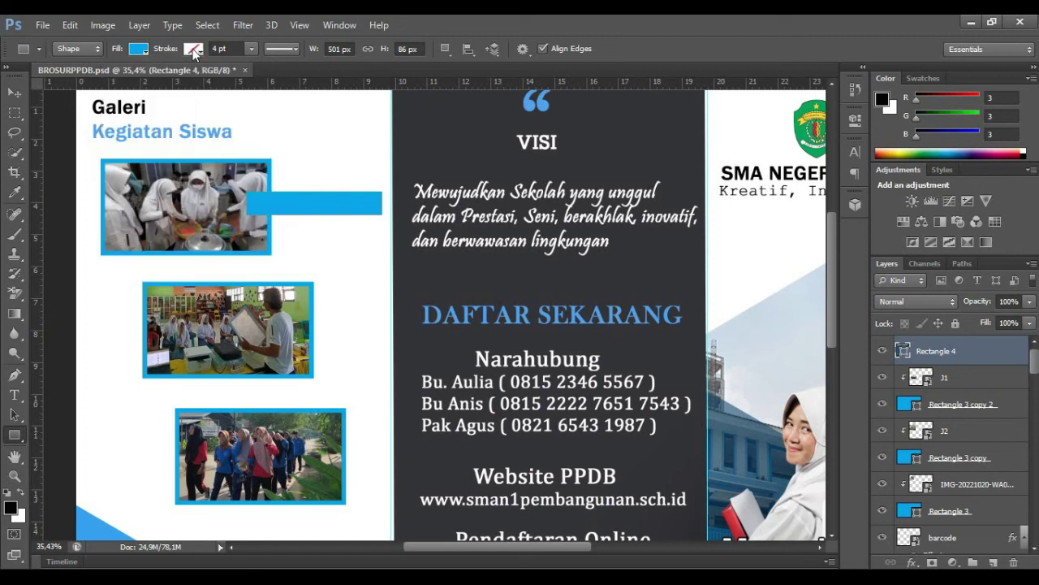
click(137, 51)
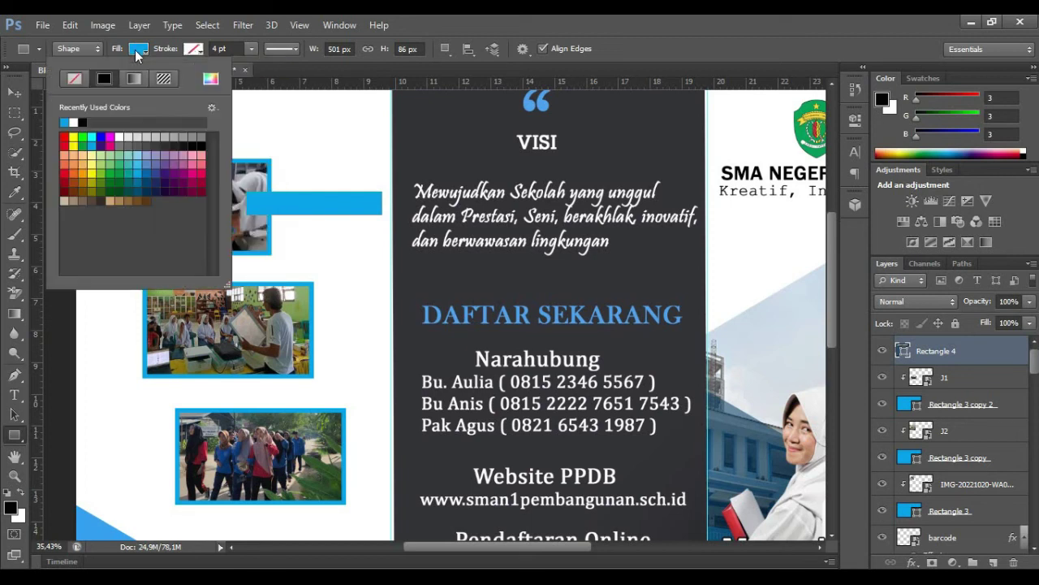
drag(172, 137, 135, 138)
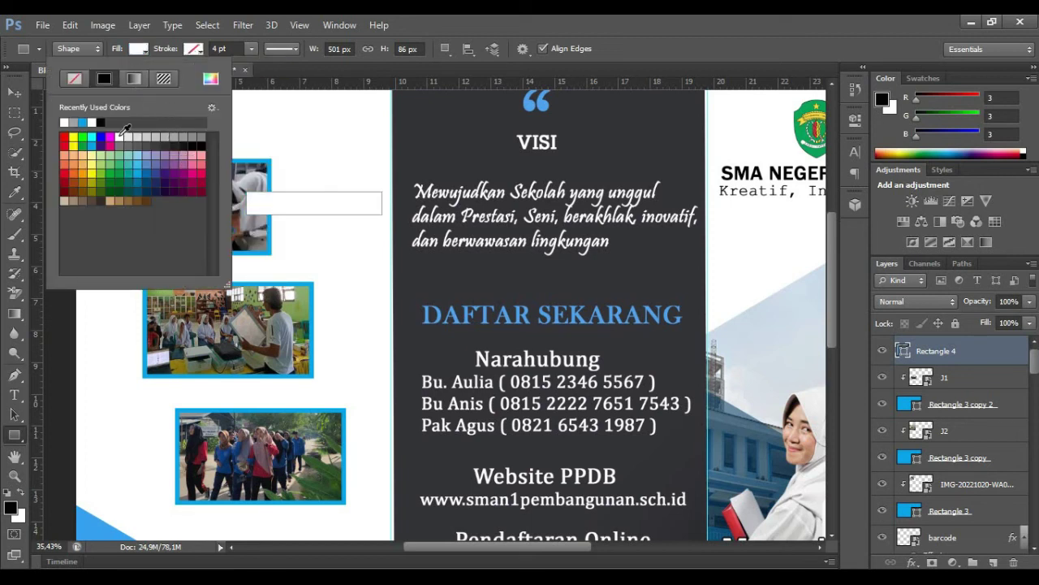
click(137, 48)
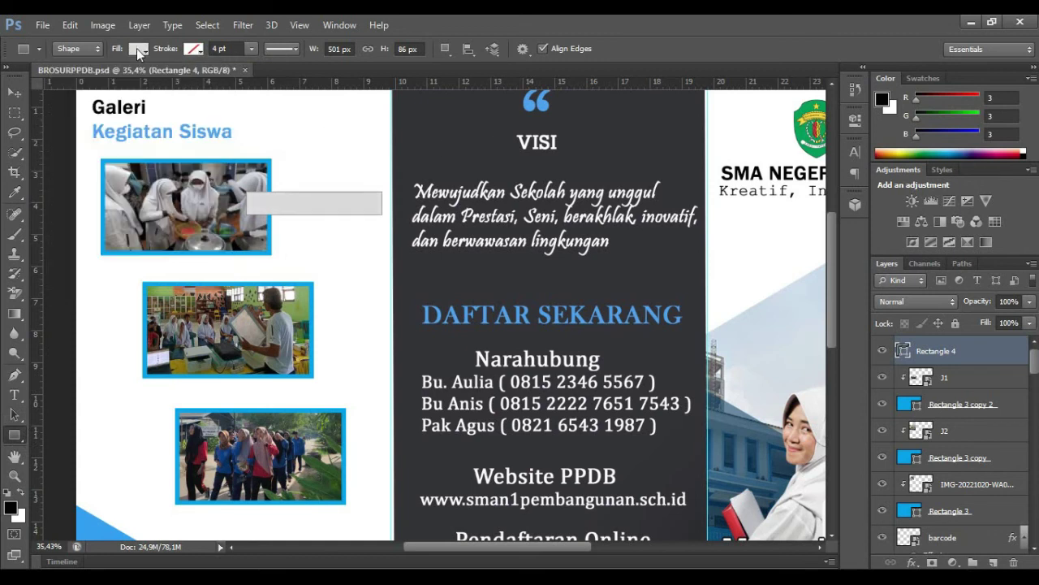
click(17, 93)
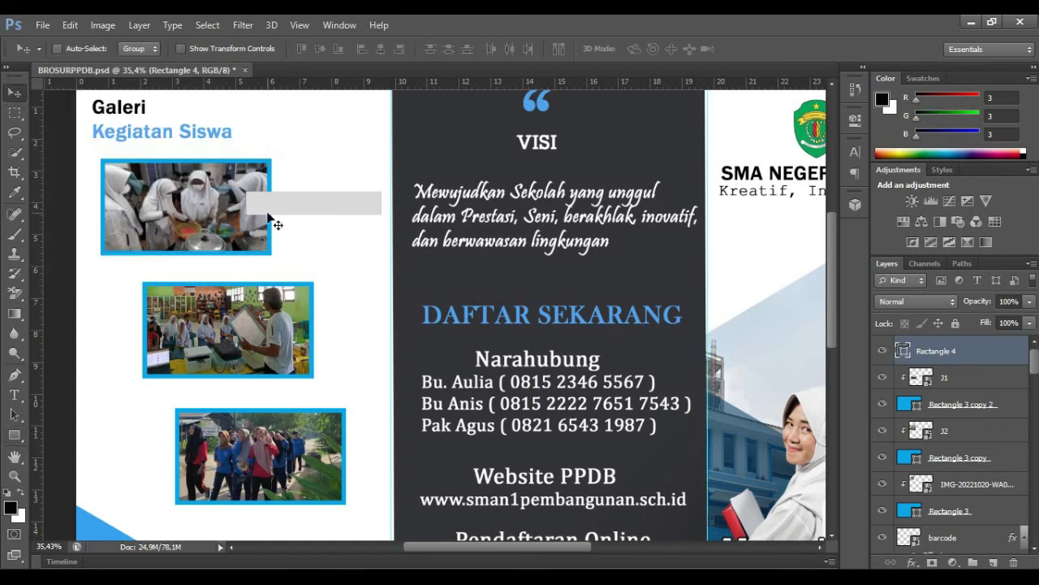
click(17, 395)
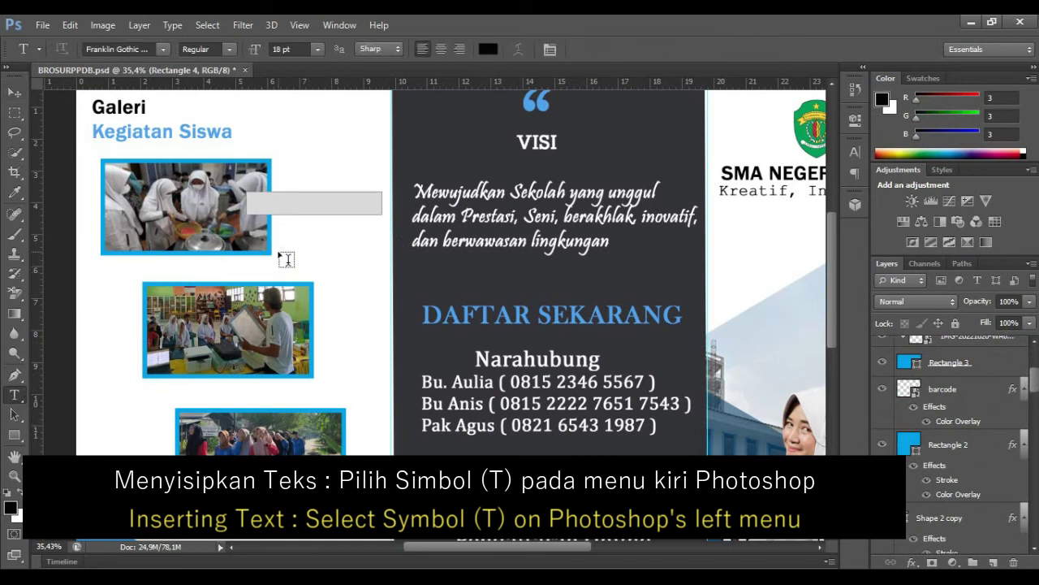
Add the caption 'Praktik Tata Boga' and place it on the grey bar
text(Praktik Tata Boga)
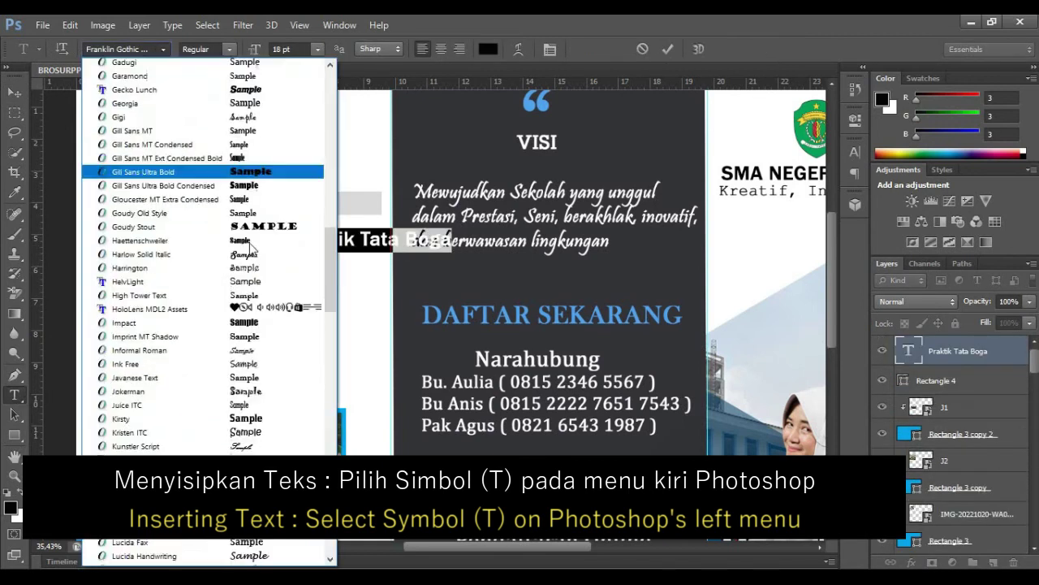
drag(325, 246, 297, 179)
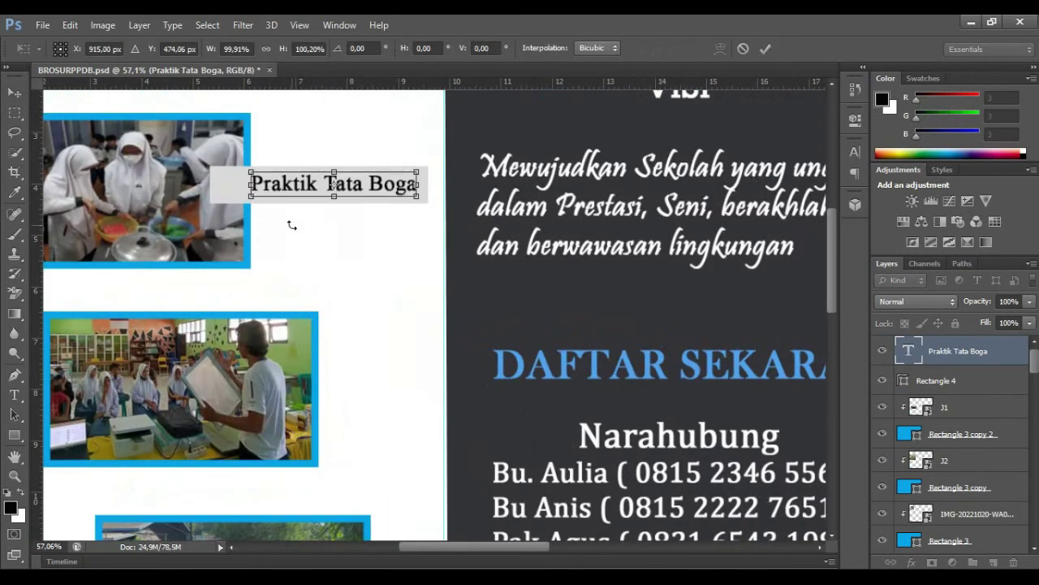
key(Return)
Shift the second gallery photo (J2) and its blue frame to the right
alt+scroll(686, 102, down, 3)
click(961, 463)
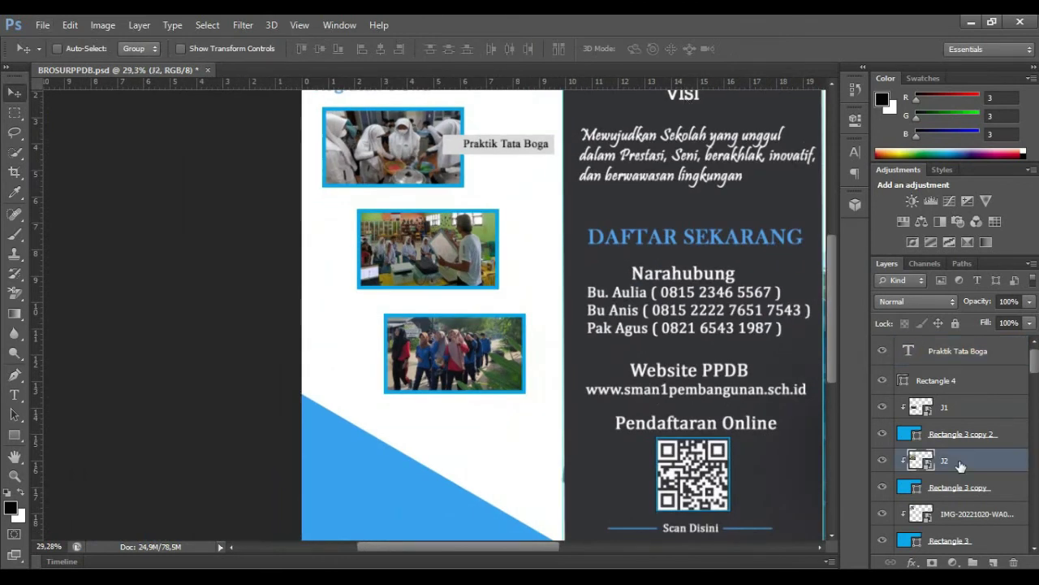
shift+click(969, 485)
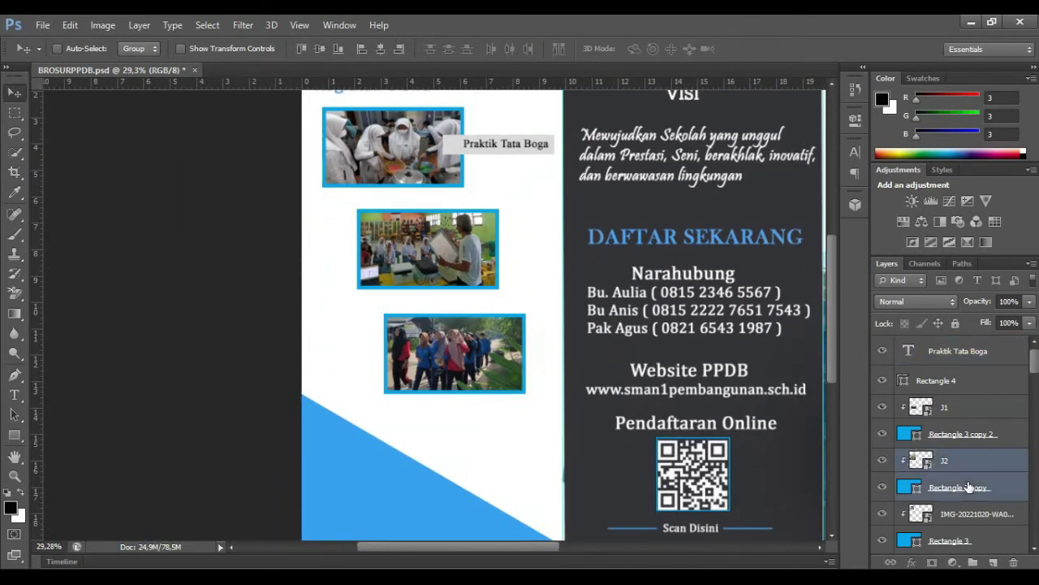
key(ctrl+t)
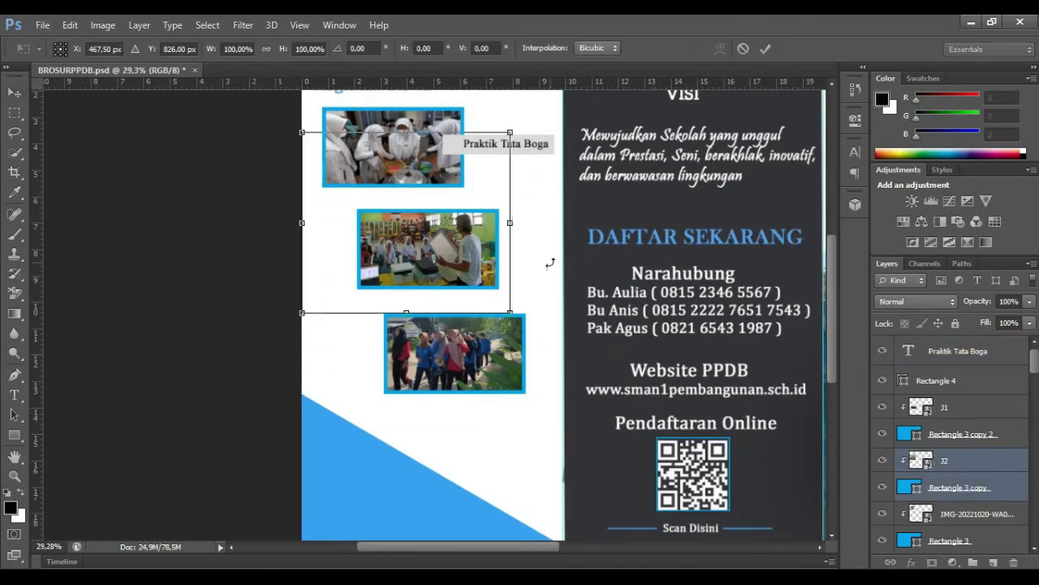
mouse_move(508, 193)
mouse_down()
mouse_move(564, 200)
mouse_move(508, 194)
mouse_up()
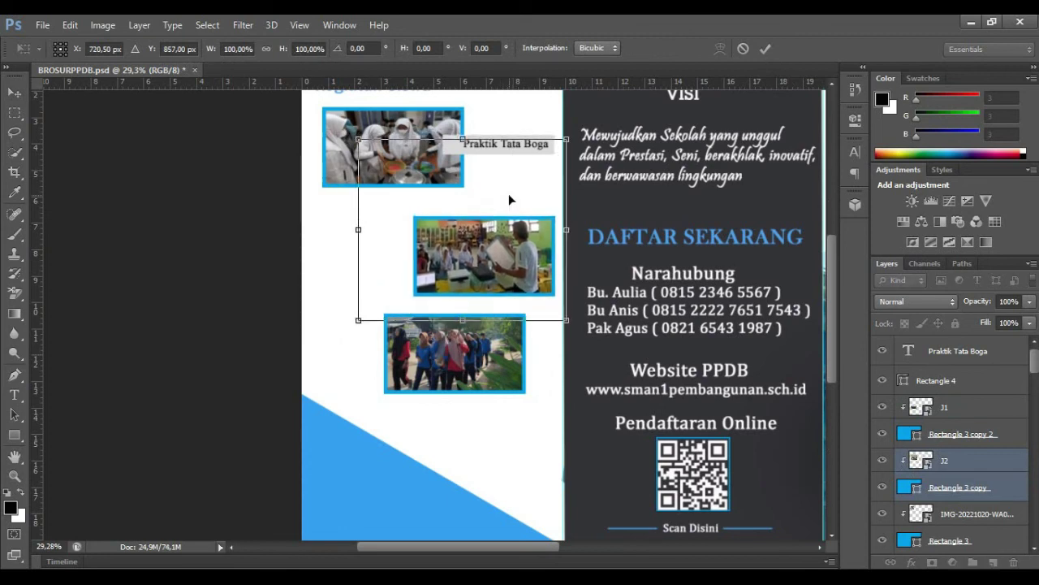
click(765, 50)
Select the Praktik Tata Boga caption and grey bar layers together
drag(961, 479, 956, 347)
click(956, 349)
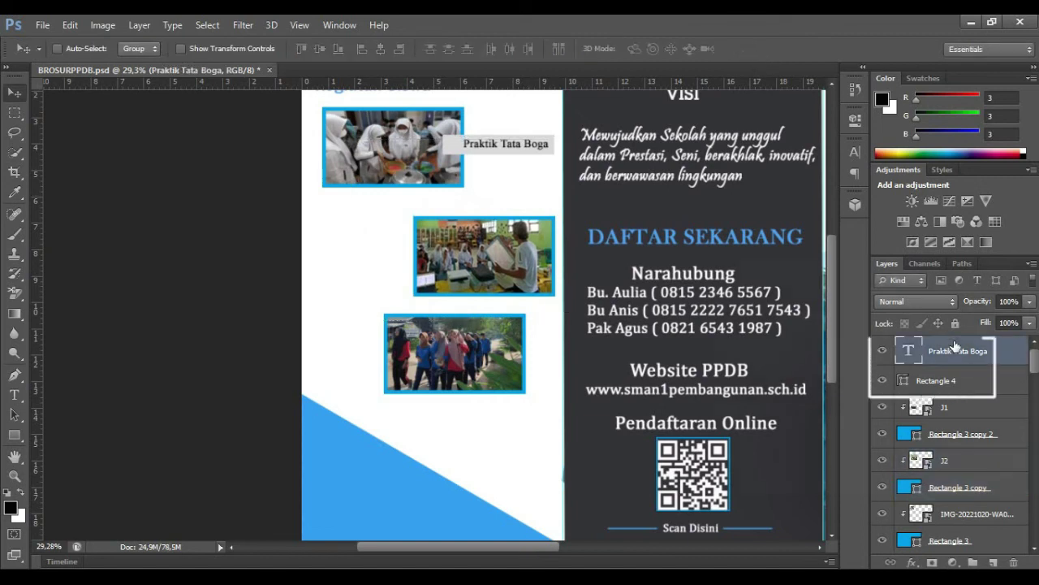
ctrl+click(946, 380)
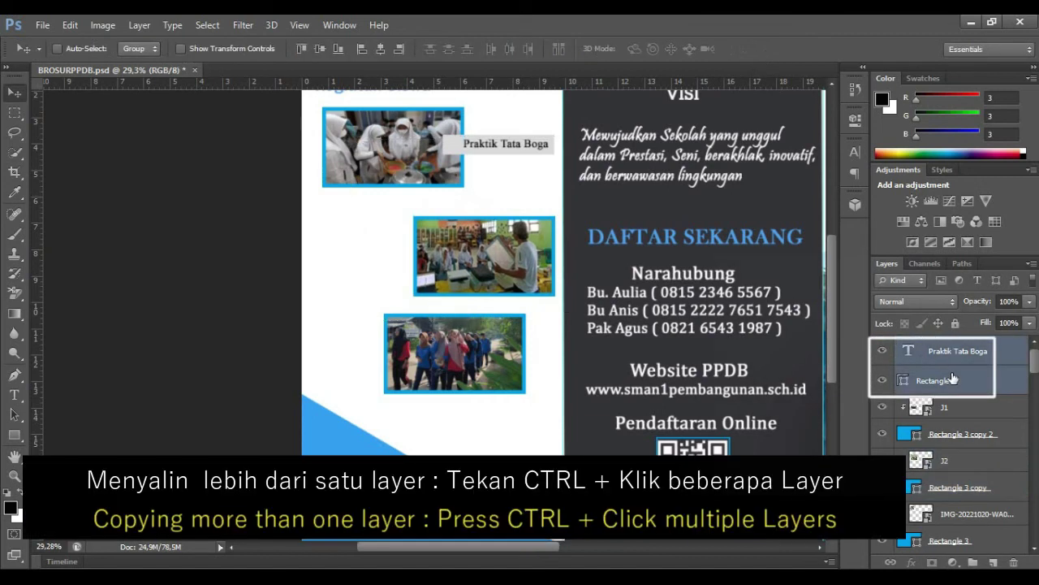
Duplicate the caption and grey bar and move the copy onto the second photo
key(ctrl+j)
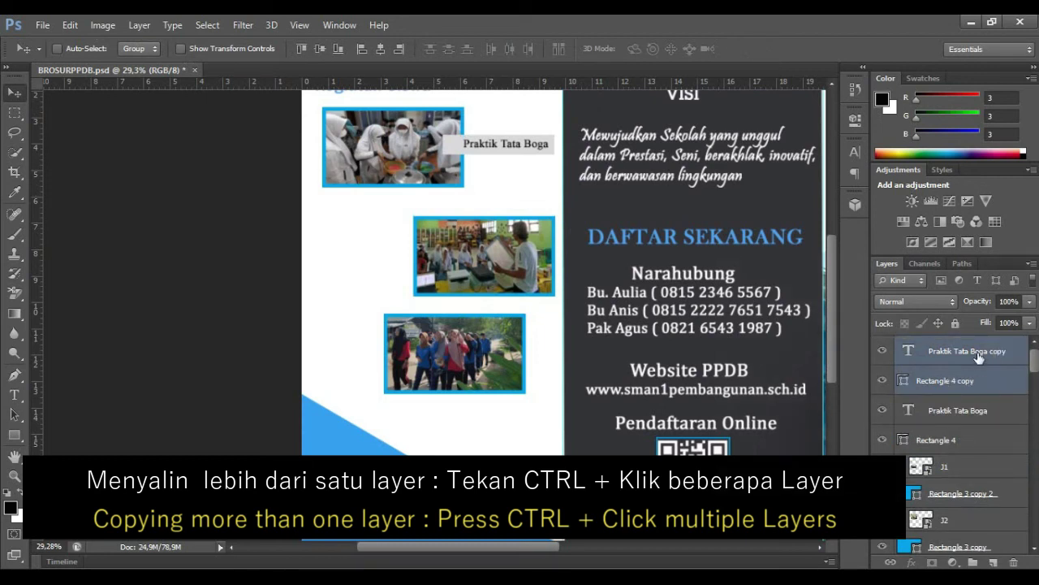
key(ctrl+t)
mouse_move(497, 144)
mouse_down()
mouse_move(495, 248)
mouse_move(373, 253)
mouse_up()
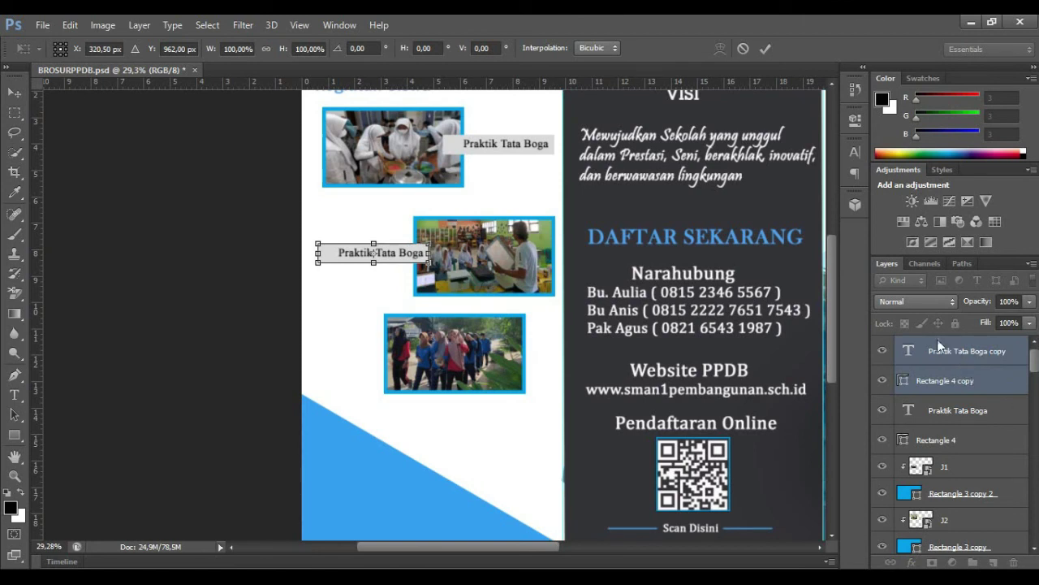
click(762, 50)
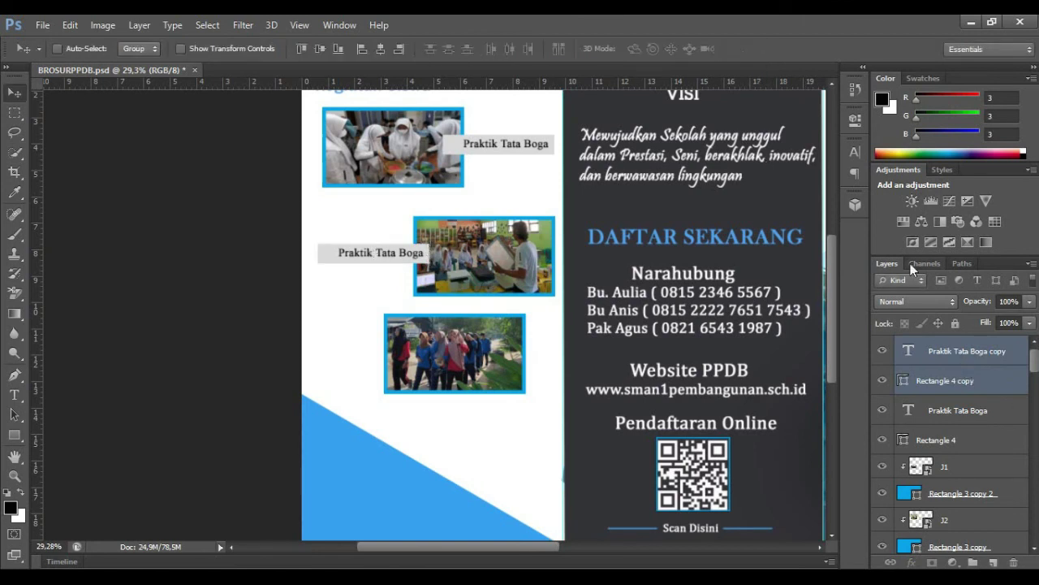
Change the copied caption's text to 'Praktik Desain Sablon'
click(974, 352)
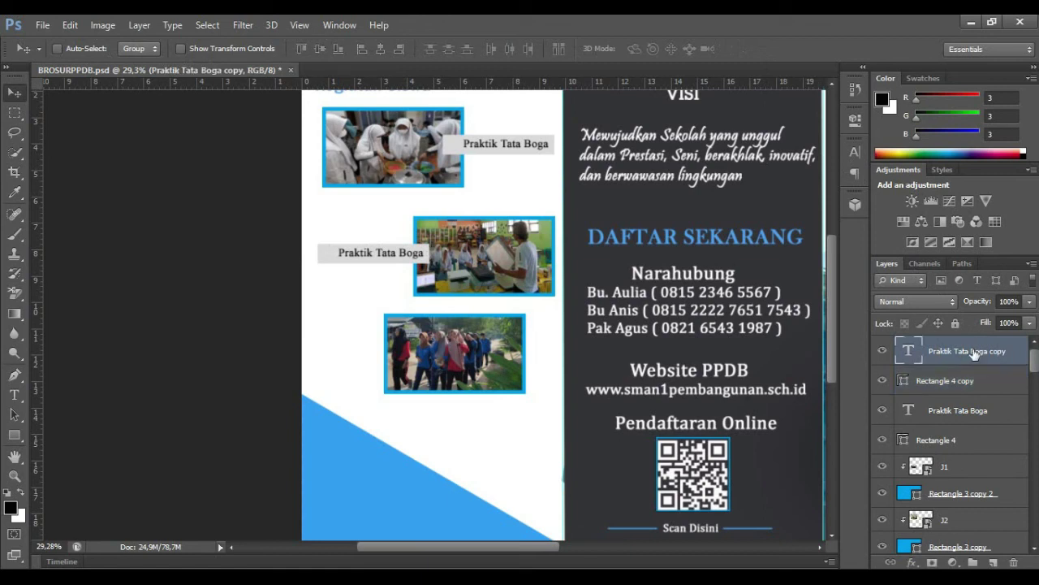
click(15, 395)
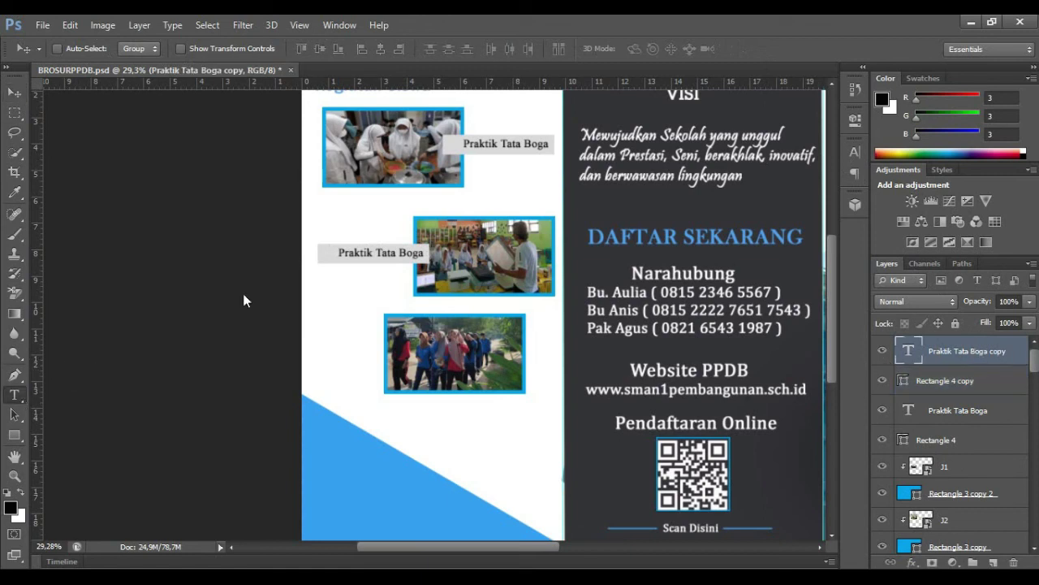
triple_click(340, 252)
text(Praktik Desain Sablon)
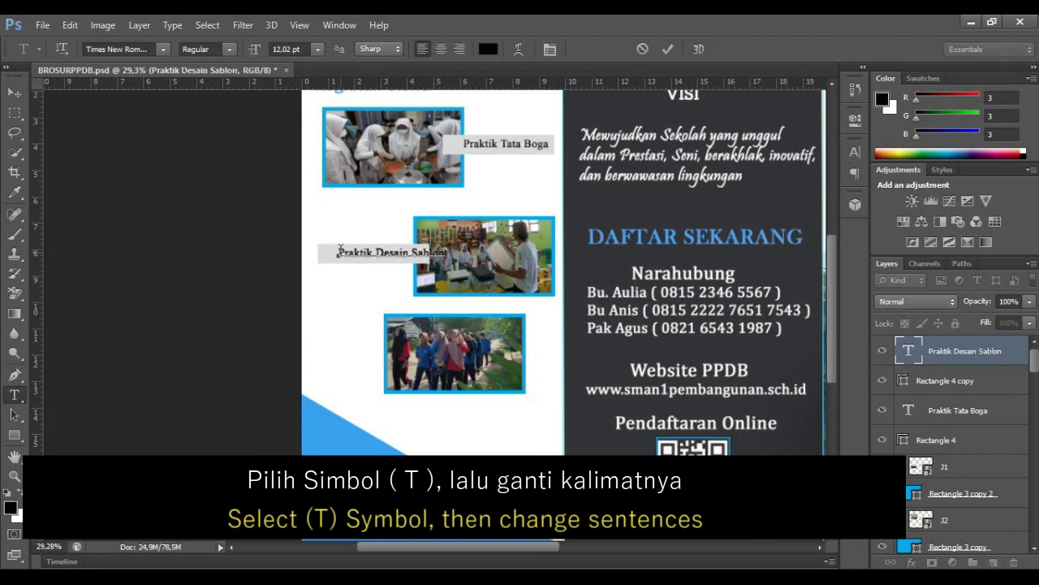
click(768, 51)
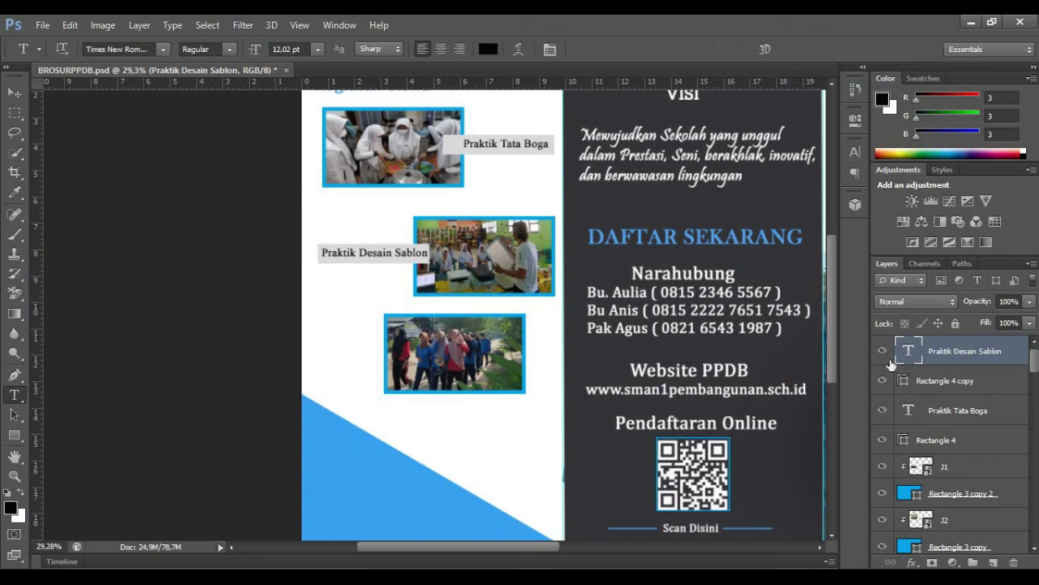
scroll(965, 428, down, 4)
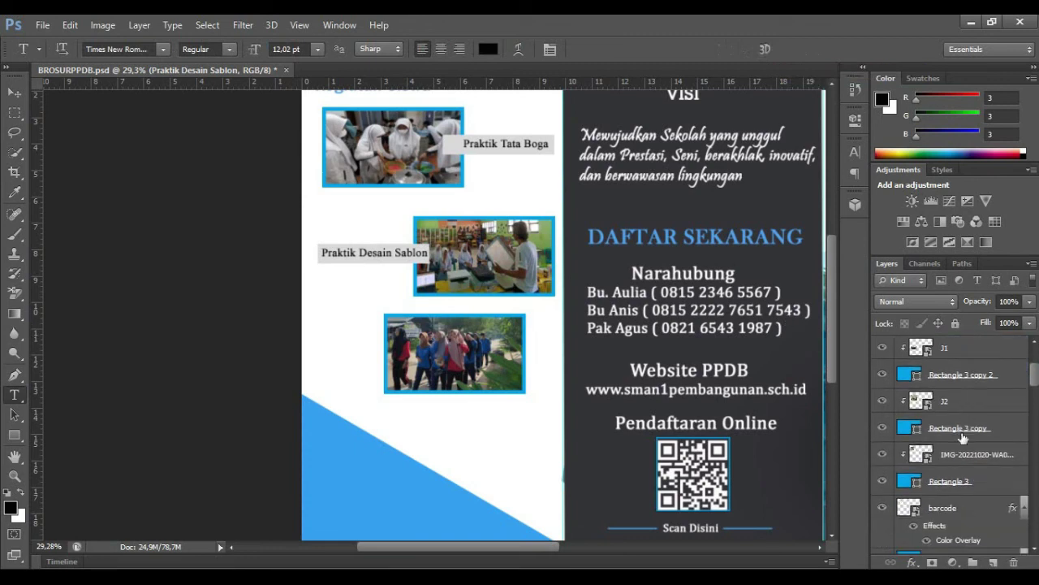
Select the top photo and its frame layer and commit an unchanged transform
scroll(962, 441, down, 2)
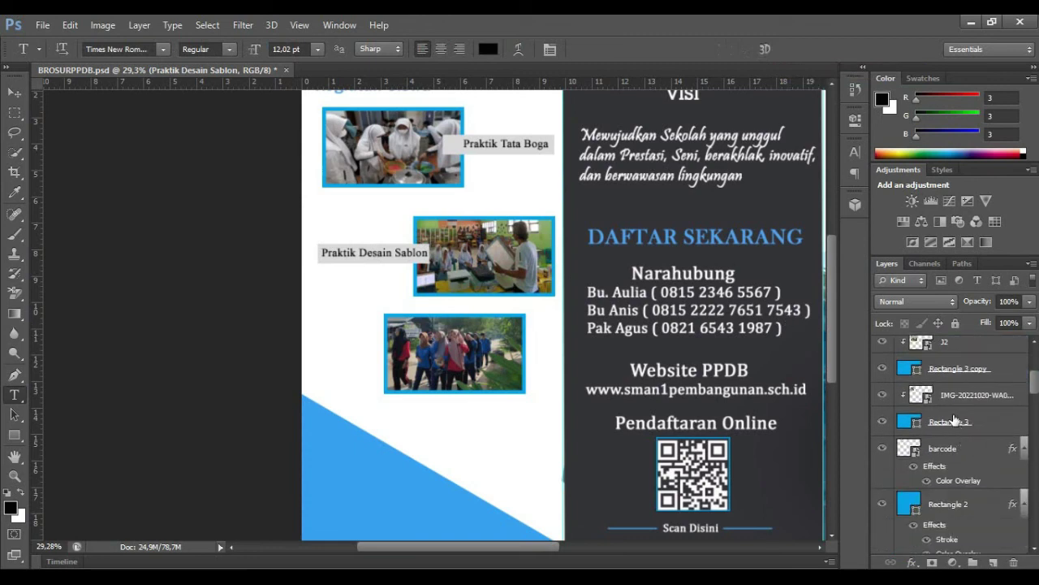
click(950, 423)
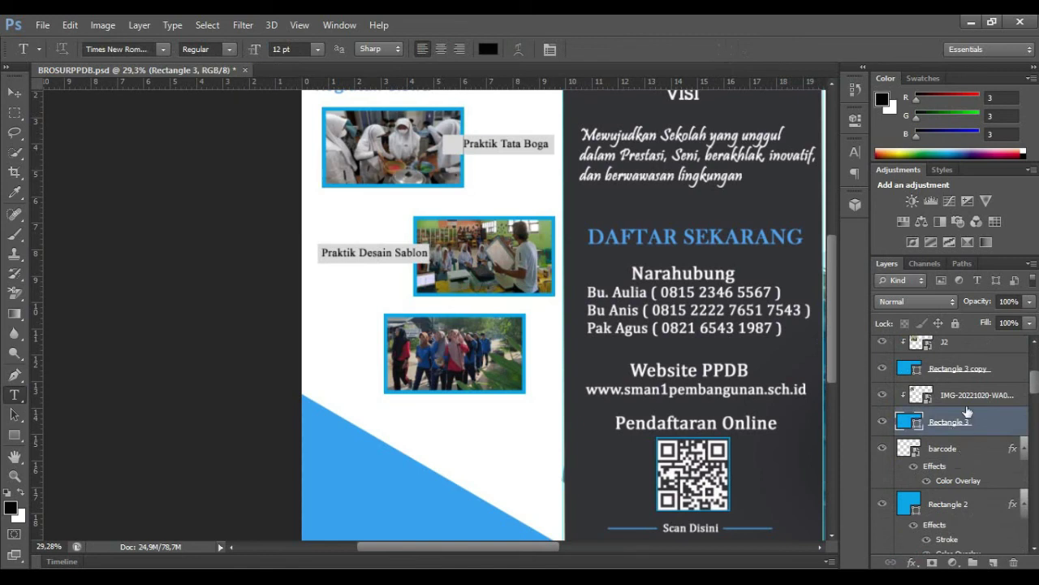
ctrl+click(968, 393)
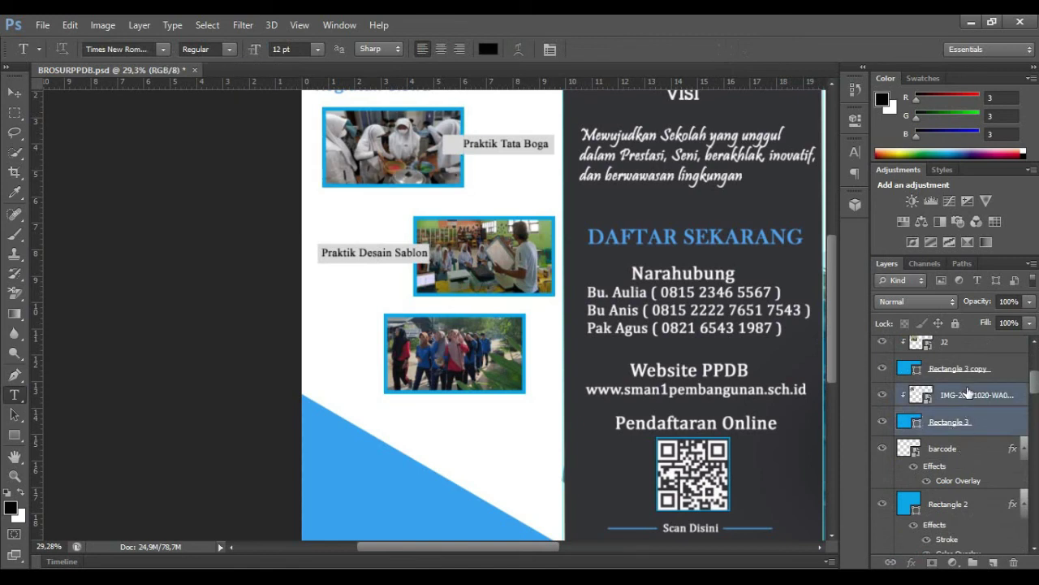
key(ctrl+t)
scroll(968, 393, up, 3)
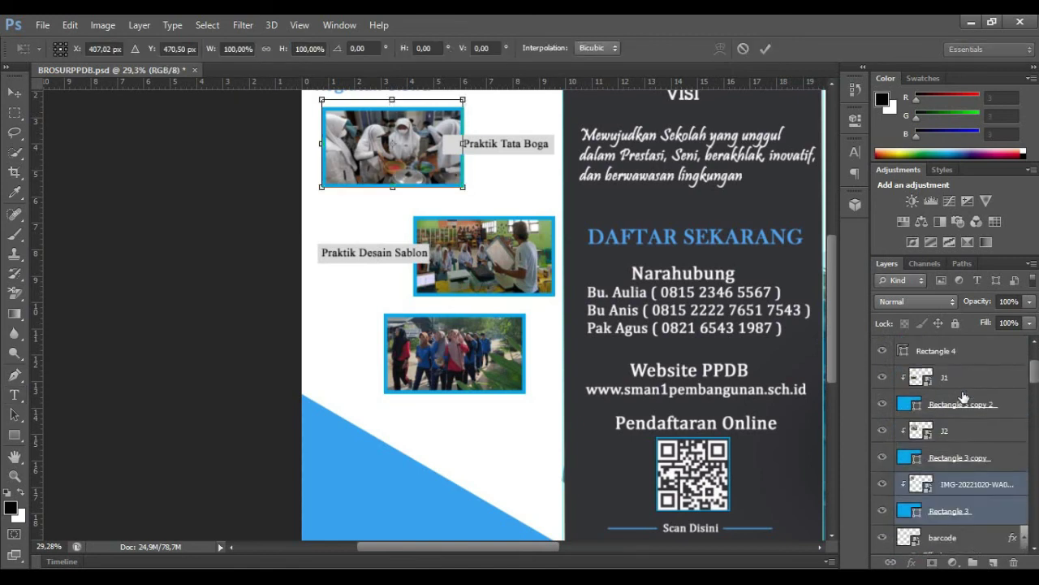
scroll(963, 395, up, 1)
click(763, 50)
Nudge the bottom photo and its blue frame left, then select the Praktik Desain Sablon caption
click(942, 407)
key(ctrl+t)
key(shift+Left)
key(shift+Left)
key(shift+Left)
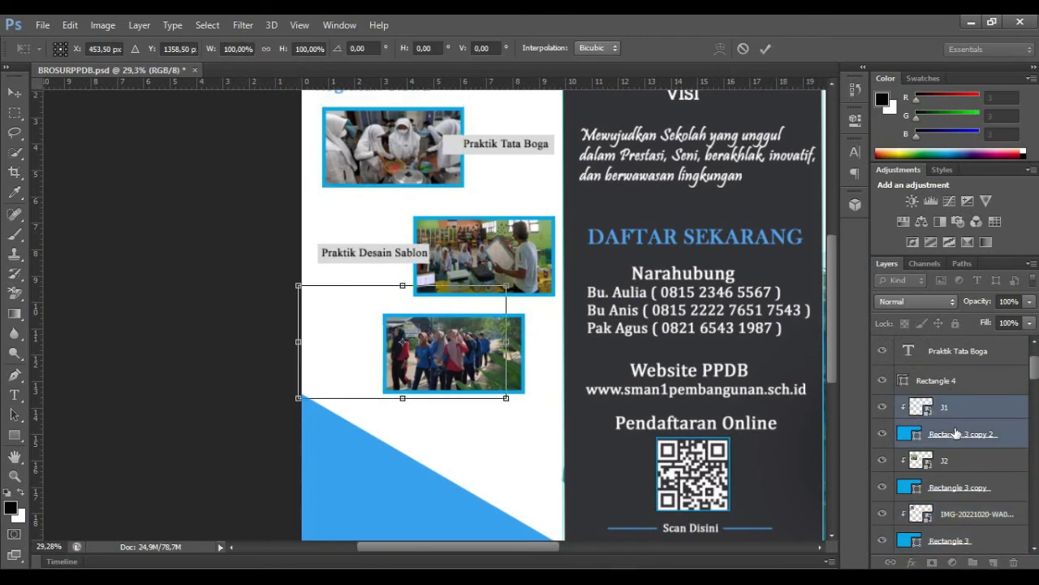
key(shift+Left)
key(shift+Left)
key(shift+Left)
key(shift+Left)
key(shift+Left)
key(Down)
key(Down)
key(Down)
key(Right)
key(Right)
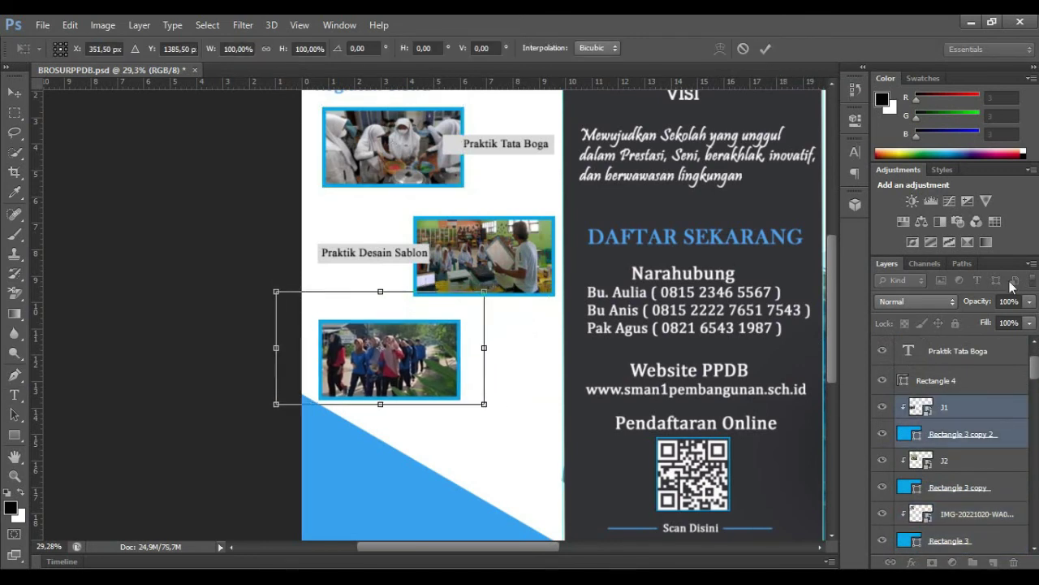
click(763, 49)
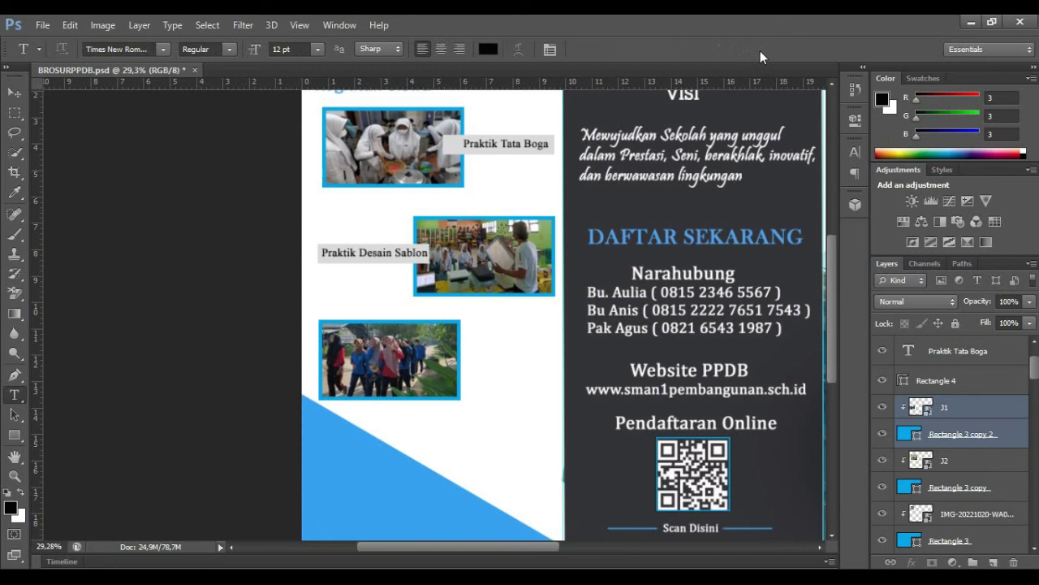
scroll(942, 369, up, 2)
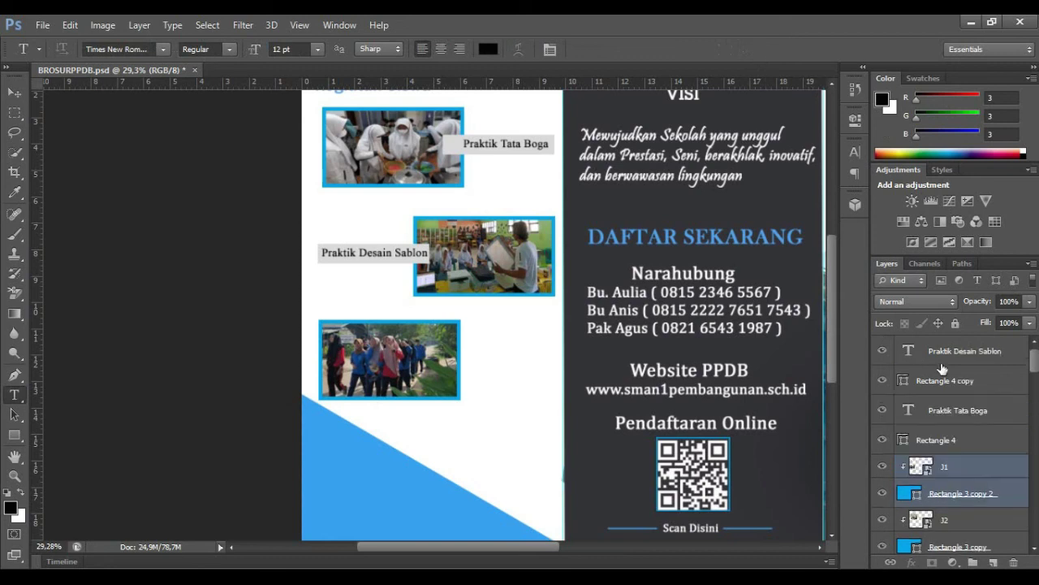
drag(944, 359, 955, 387)
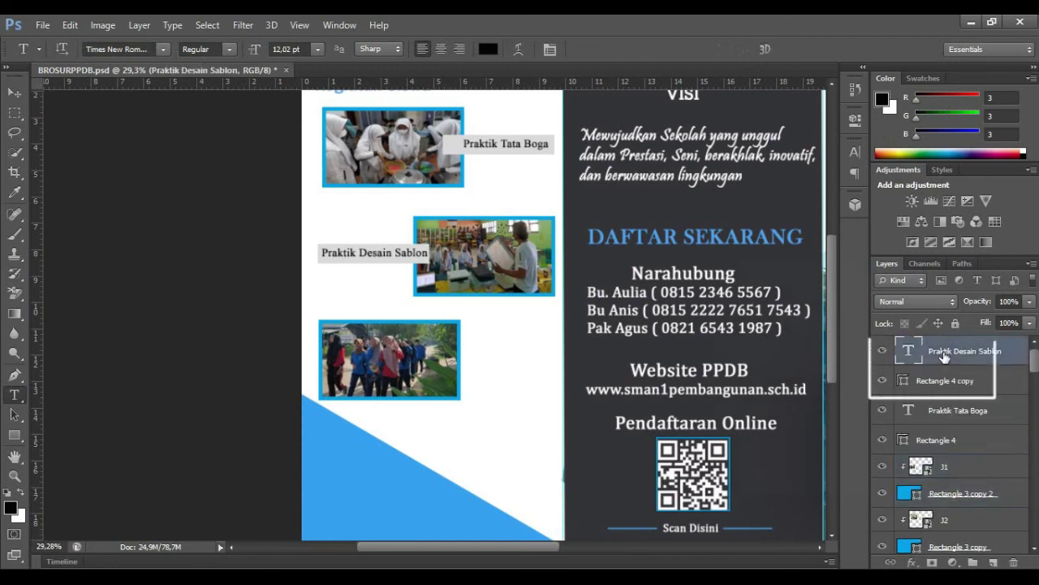
Duplicate the caption and its grey bar and nudge the copy onto the bottom photo
ctrl+click(955, 387)
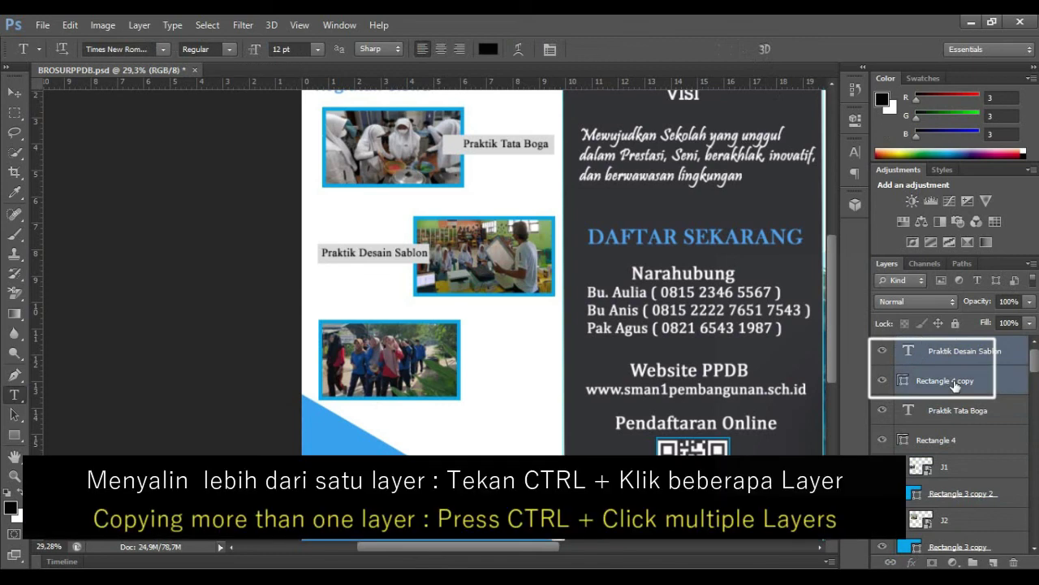
key(ctrl+j)
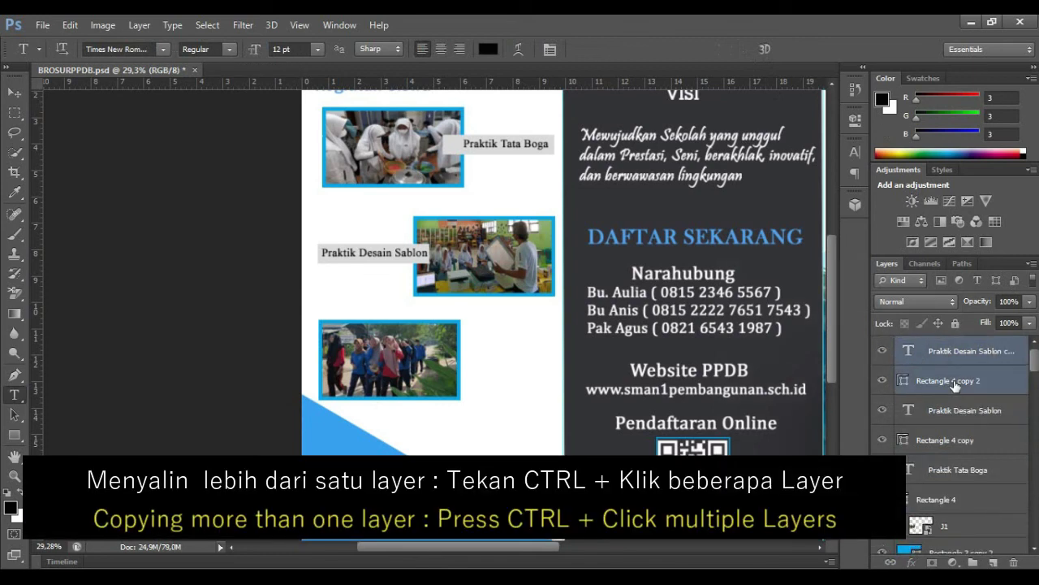
key(ctrl+t)
key(shift+Down)
key(shift+Down)
key(shift+Down)
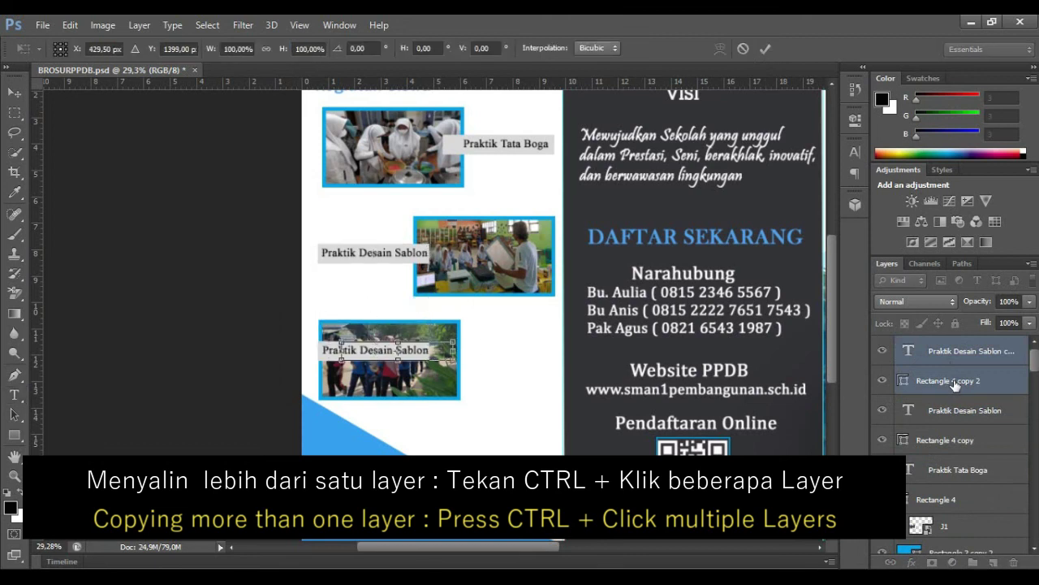
key(shift+Right)
key(shift+Right)
key(shift+Right)
key(shift+Right)
key(shift+Right)
key(shift+Right)
key(shift+Down)
key(shift+Down)
key(shift+Down)
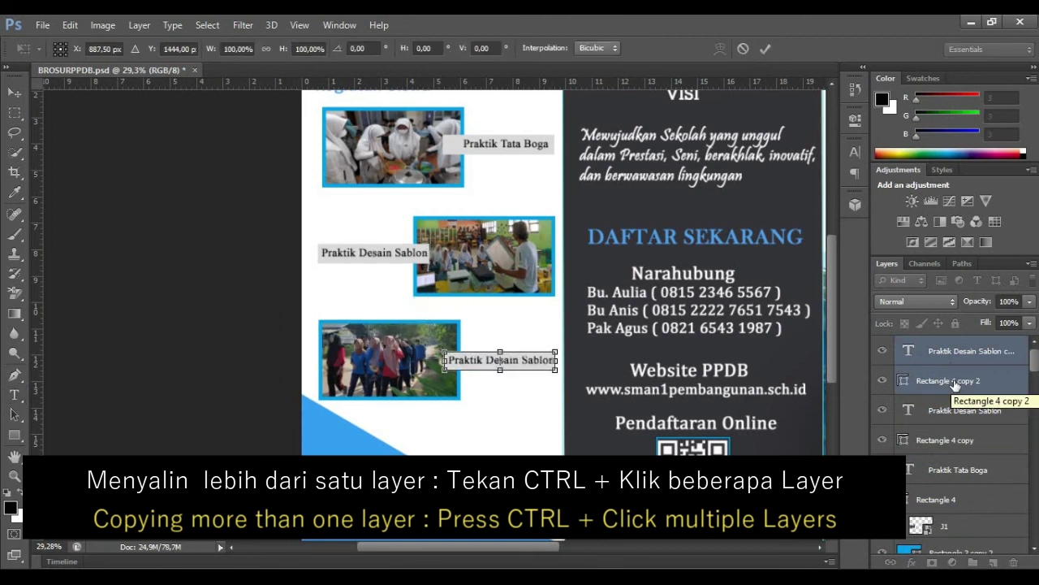
click(764, 50)
Change the copied caption's text to 'Jumat Sehat Jalan Pagi'
key(t)
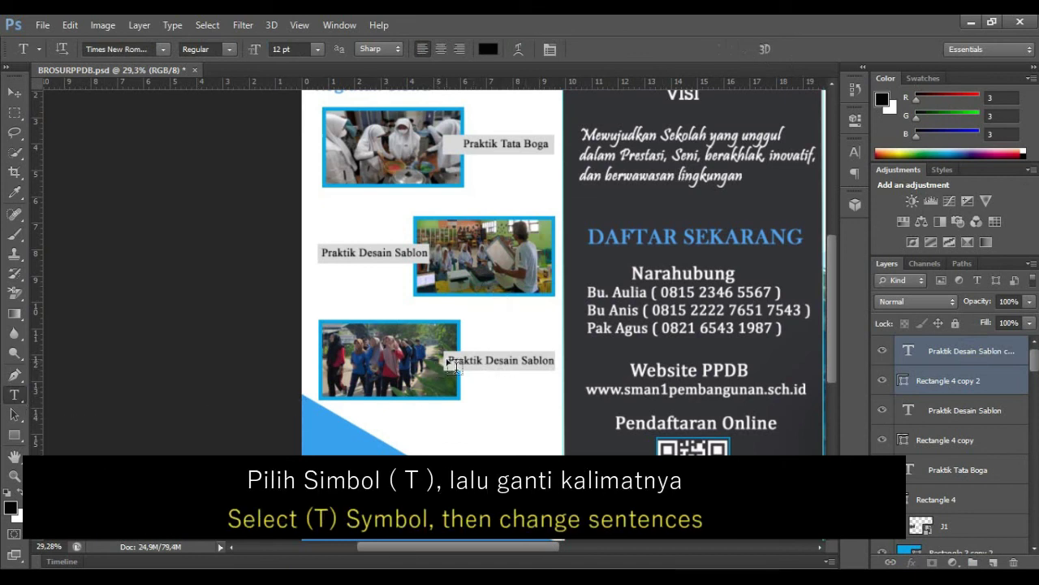
drag(449, 360, 557, 360)
text(Jumat Sehat Jalan Santa)
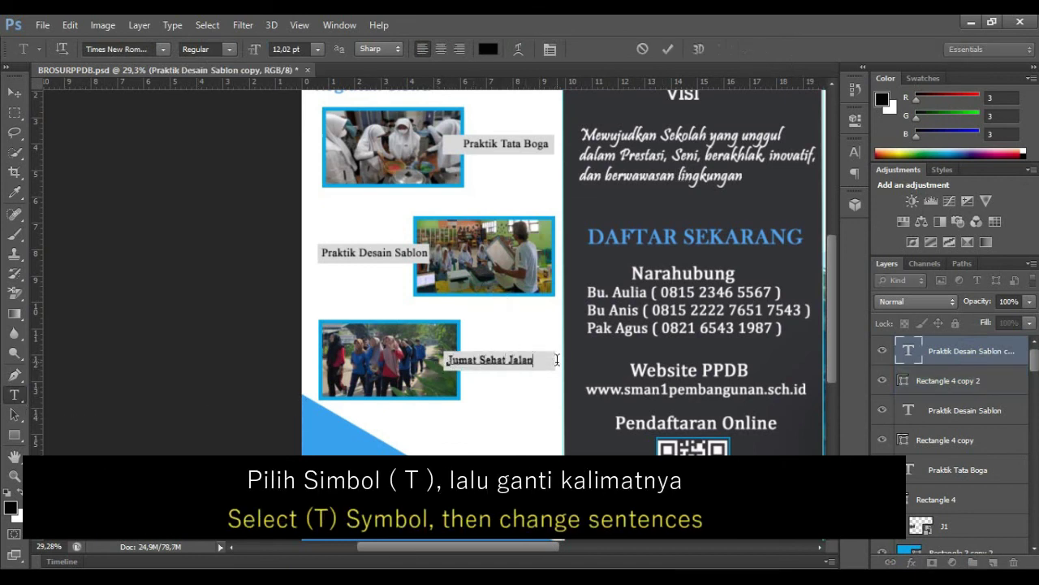
key(BackSpace)
key(BackSpace)
key(BackSpace)
text(Pagi)
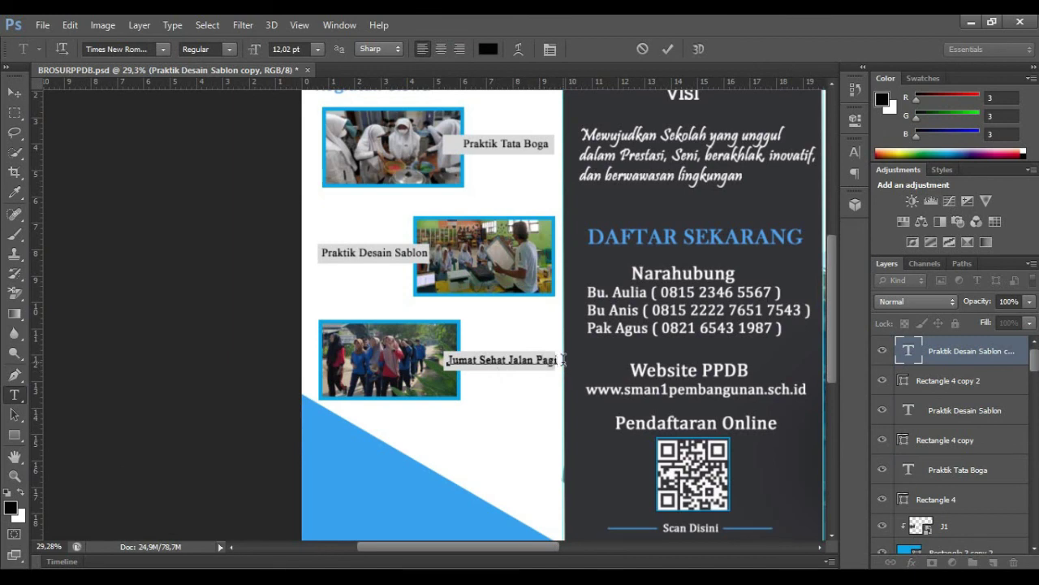
click(668, 49)
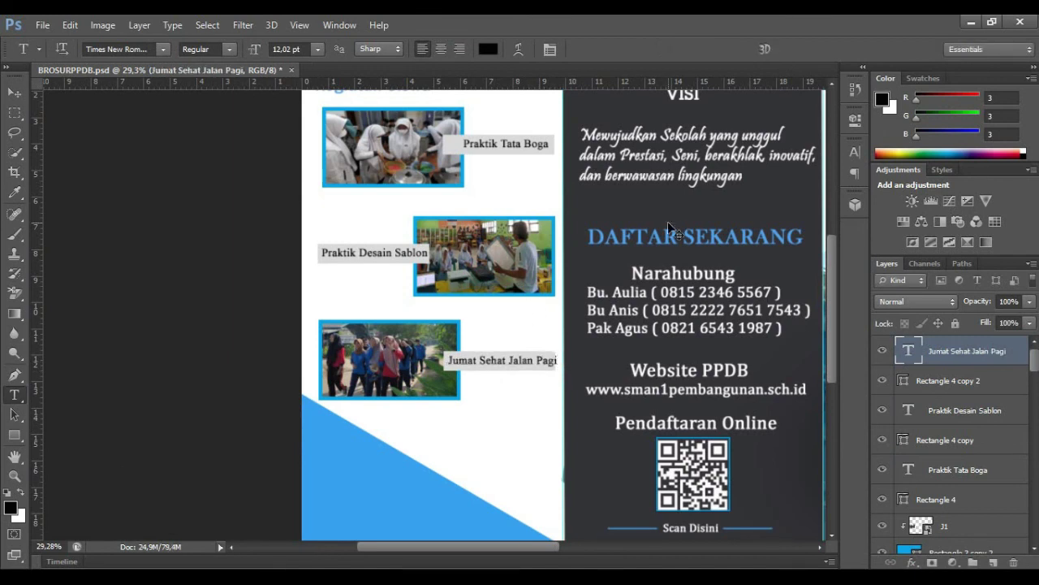
click(14, 92)
key(Left)
key(Left)
key(Left)
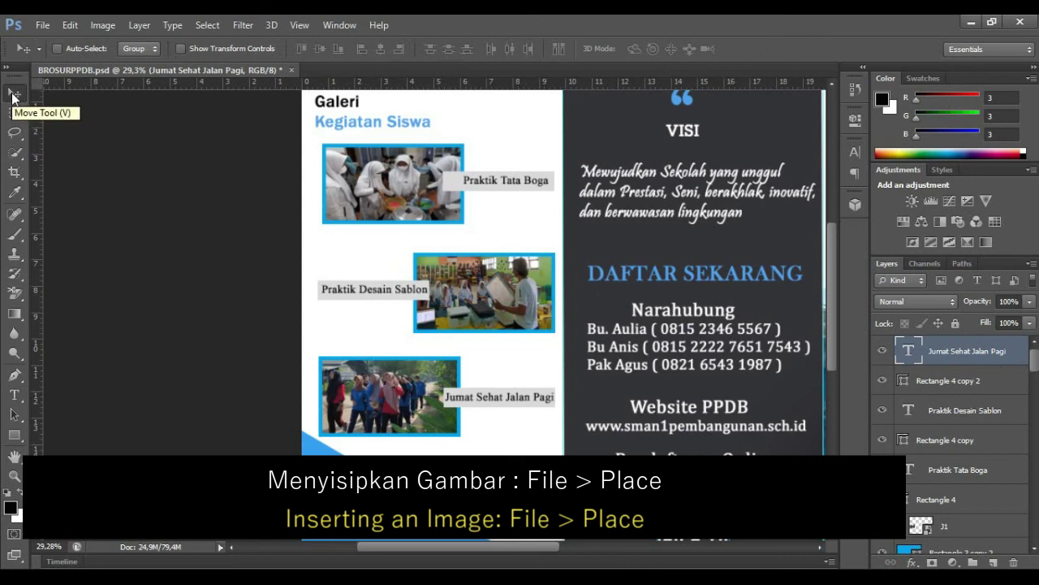
Place the gedung sekolah photo and move its layer just above the background
click(42, 26)
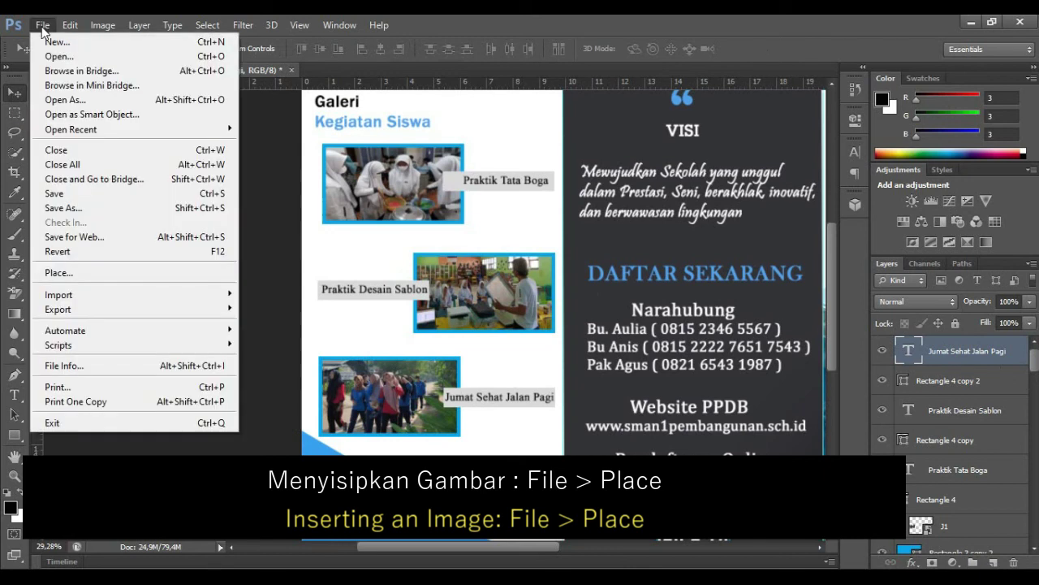
click(63, 272)
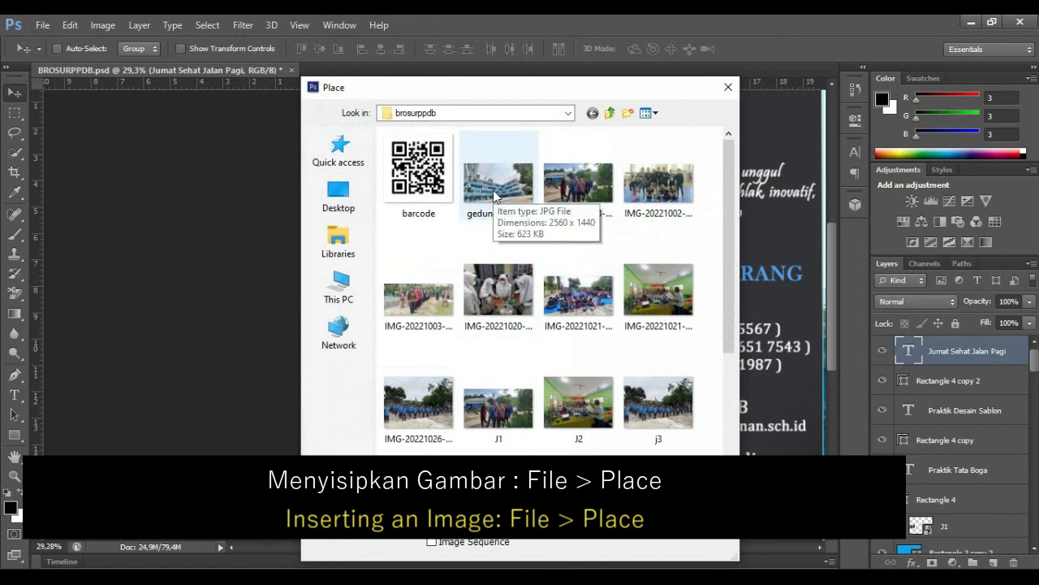
double_click(493, 190)
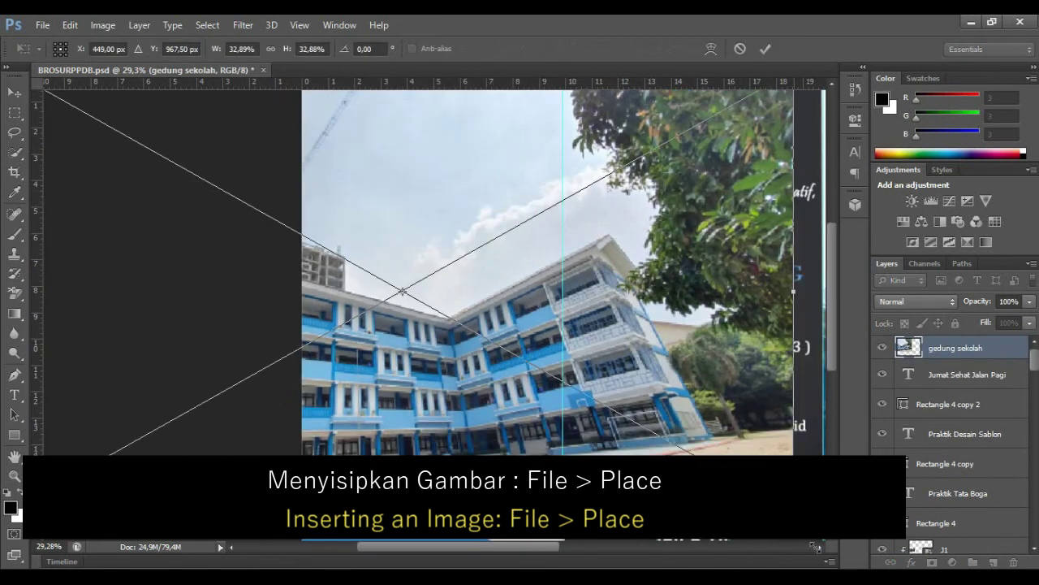
key(Return)
drag(975, 348, 966, 560)
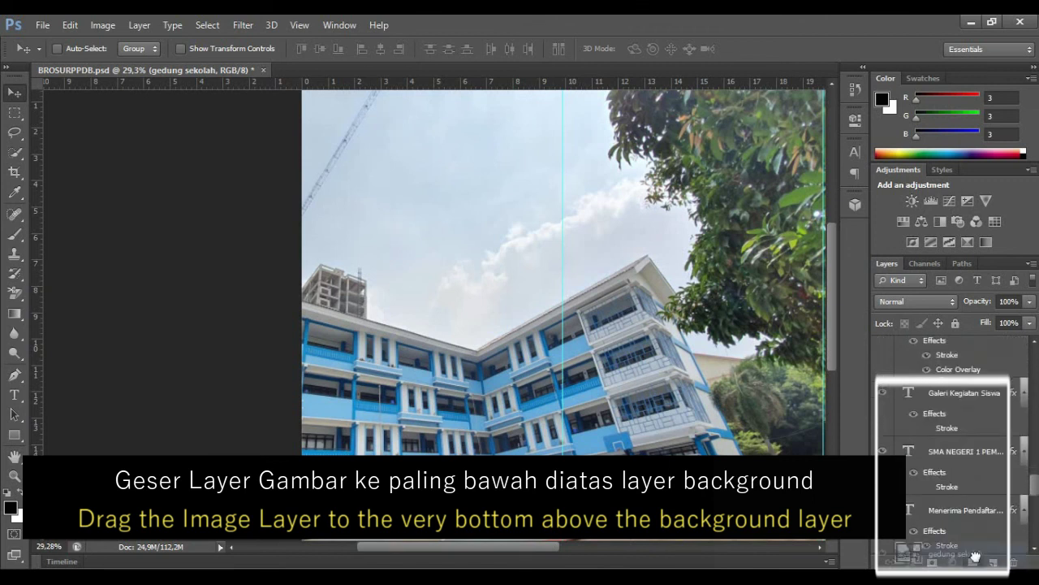
drag(966, 560, 958, 529)
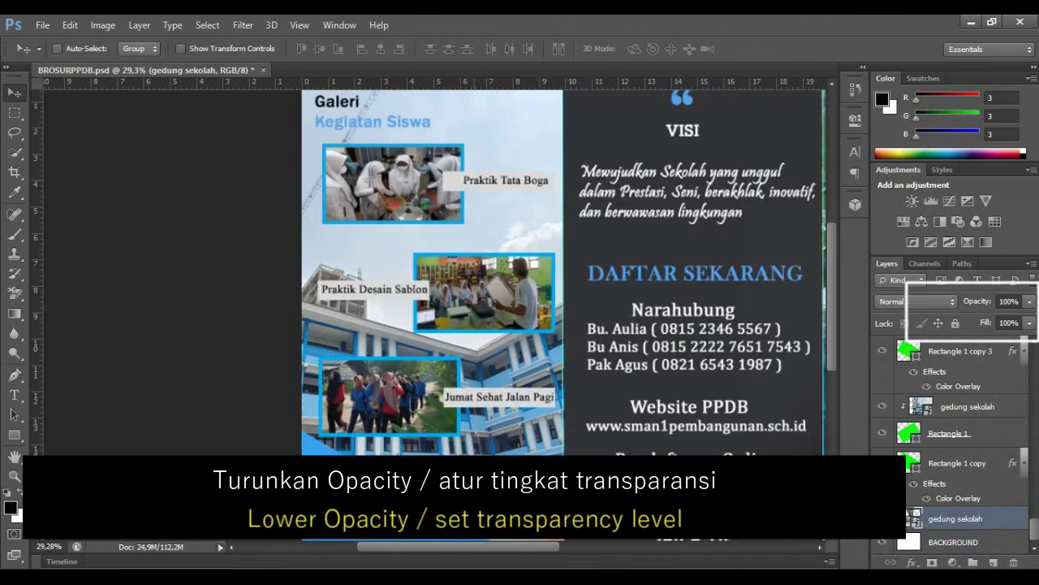
Fade the school-building photo to 63% opacity and zoom out to show the whole brochure
click(1030, 302)
mouse_move(1028, 321)
mouse_down()
mouse_move(990, 322)
mouse_move(1001, 321)
mouse_up()
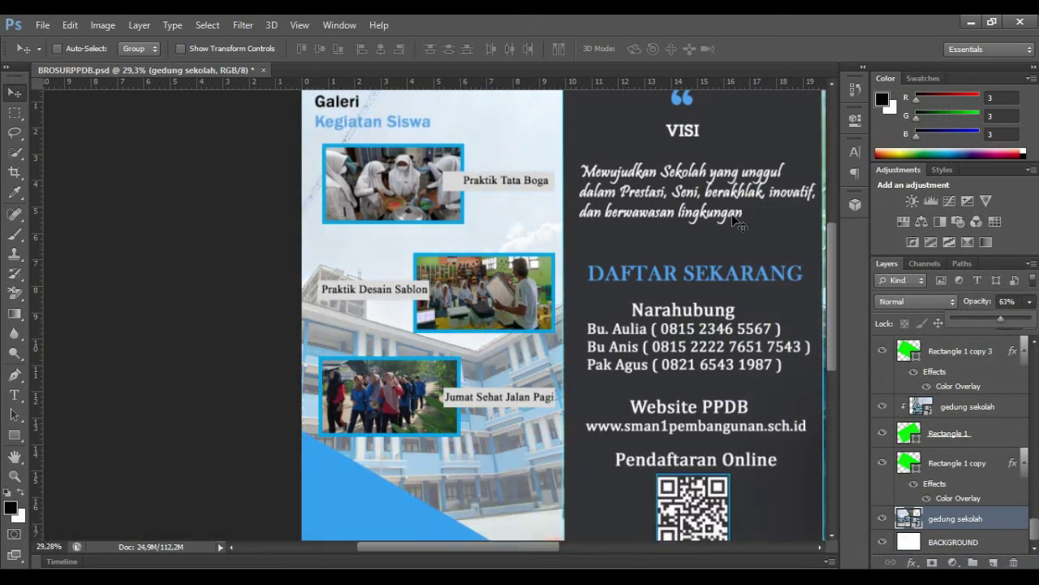
click(13, 96)
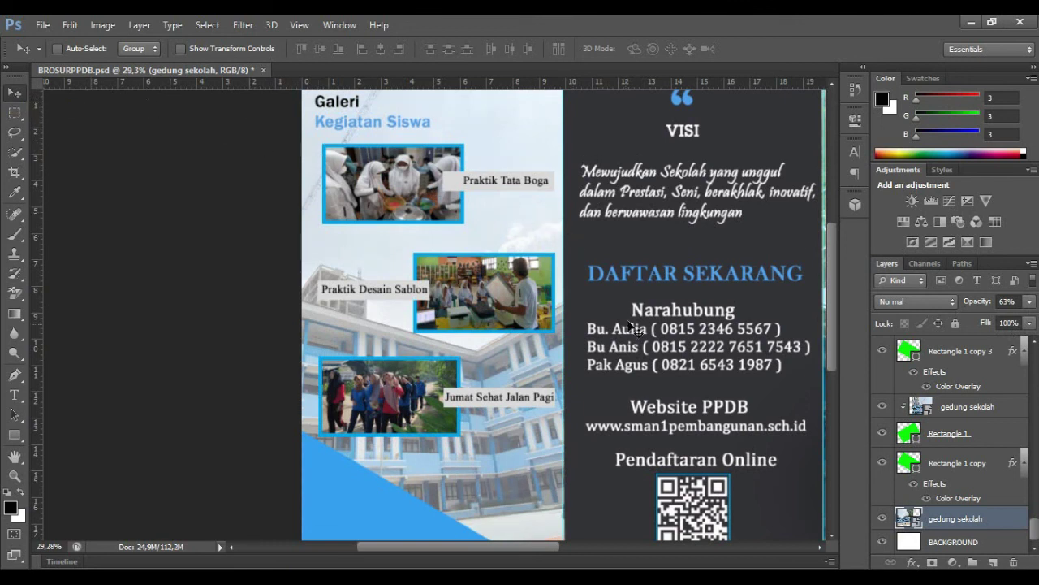
drag(385, 546, 455, 549)
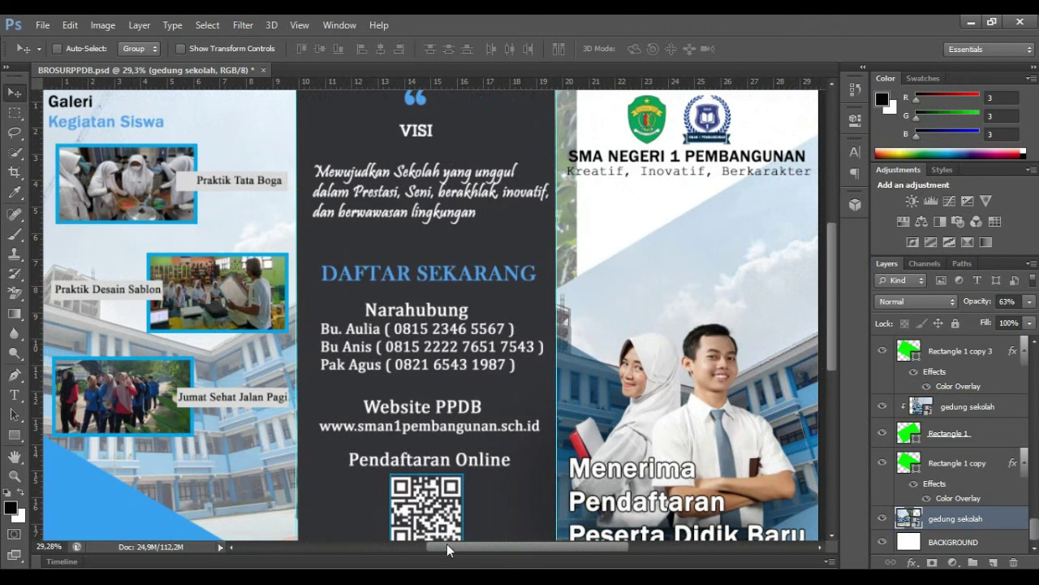
key(ctrl+minus)
key(alt+f)
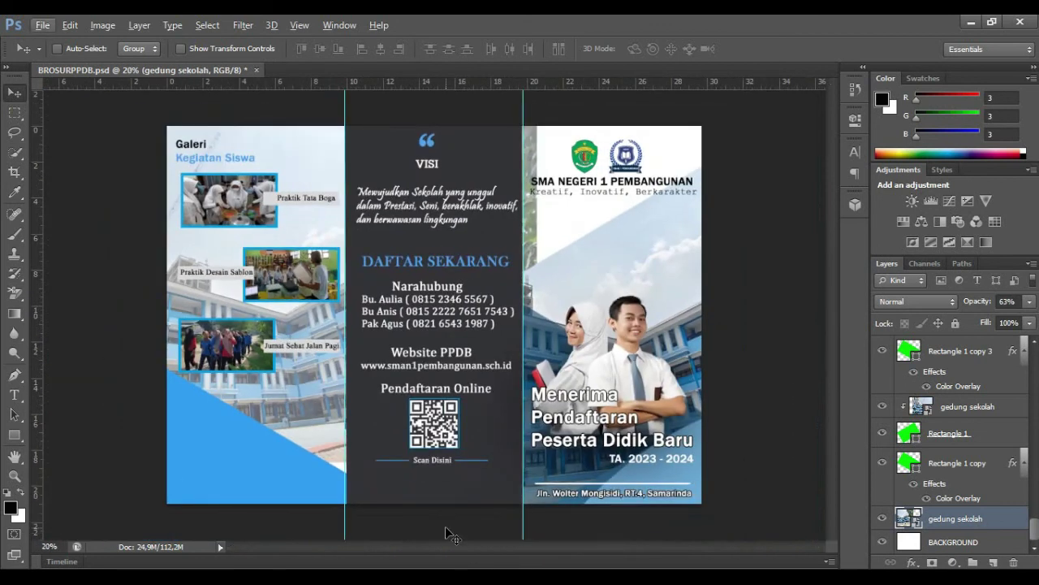
Place the model3 student photo, scaled down, in the gallery panel's bottom-left corner
scroll(958, 406, up, 5)
scroll(958, 406, up, 5)
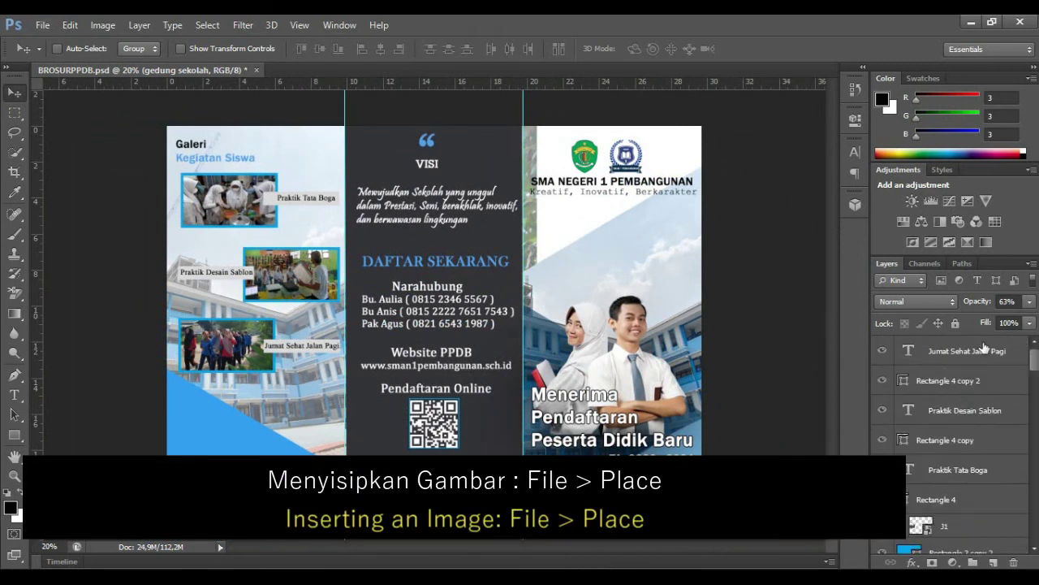
click(982, 347)
scroll(536, 381, down, 3)
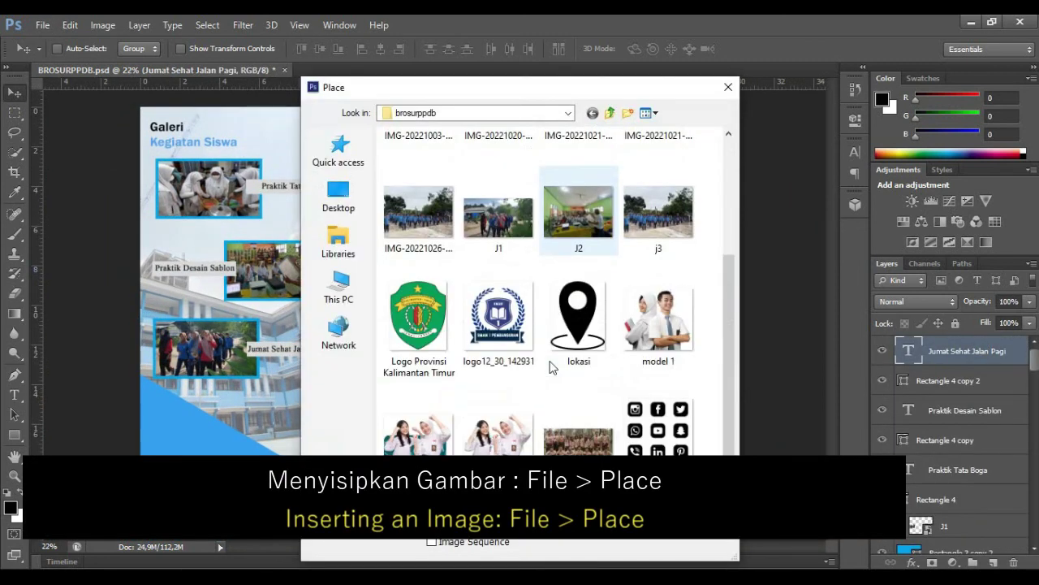
double_click(508, 430)
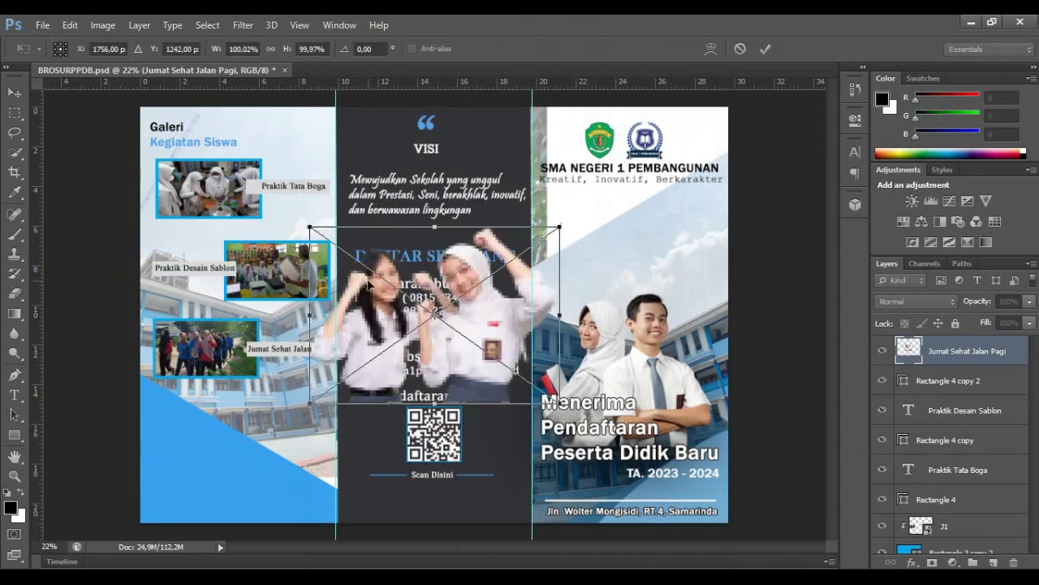
mouse_move(384, 302)
mouse_down()
mouse_move(117, 430)
mouse_move(192, 420)
mouse_up()
drag(374, 341, 318, 386)
click(765, 48)
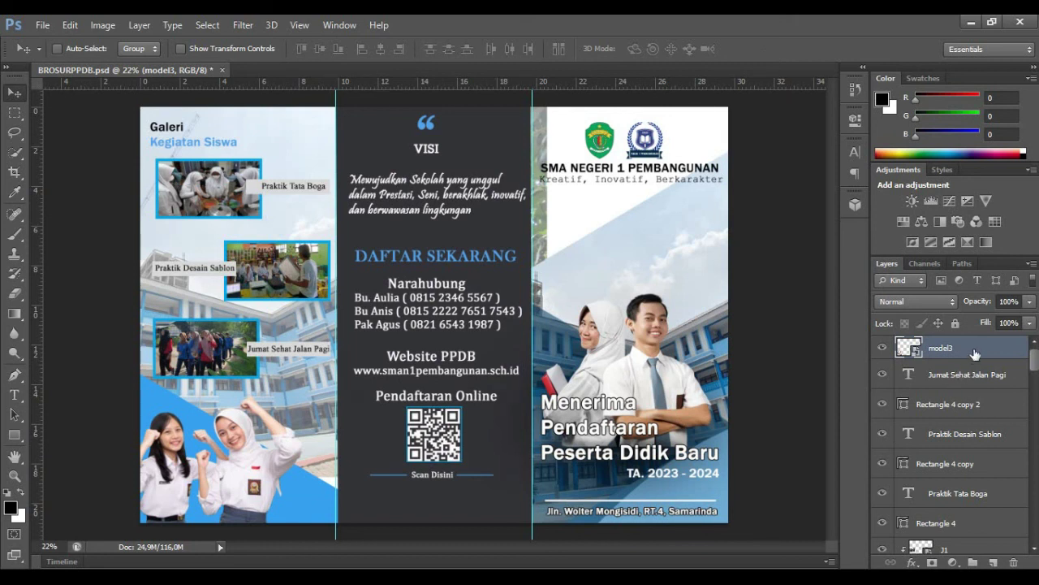
Flip the model3 photo horizontally, then copy the Jumat Sehat Jalan Pagi caption
key(ctrl+t)
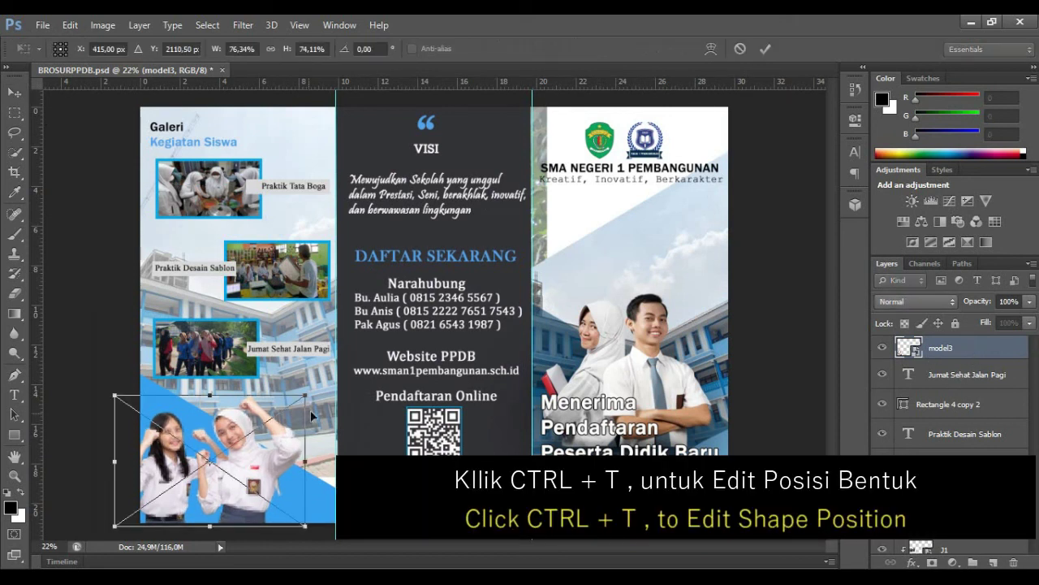
right_click(230, 448)
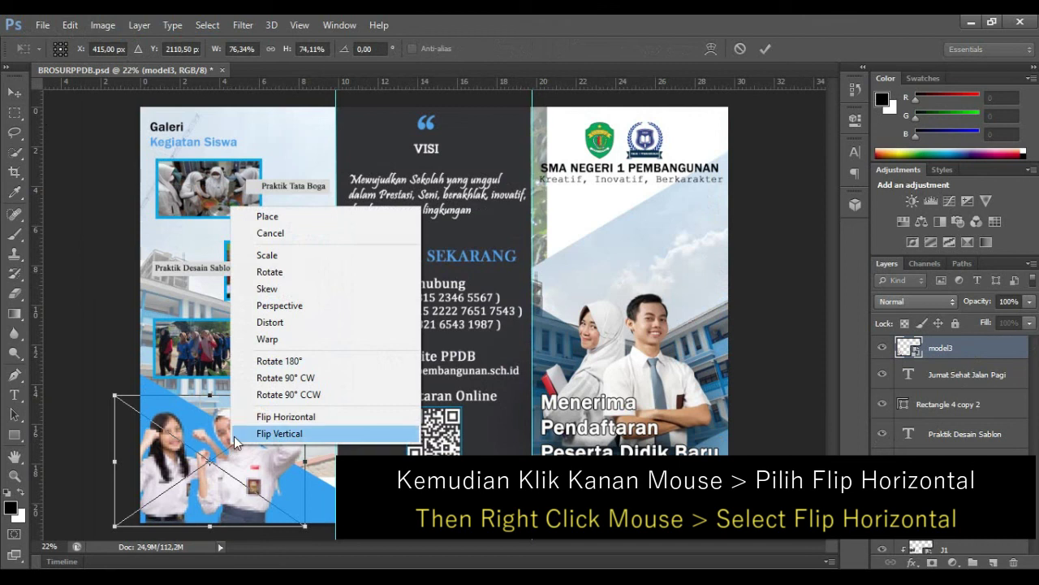
click(247, 417)
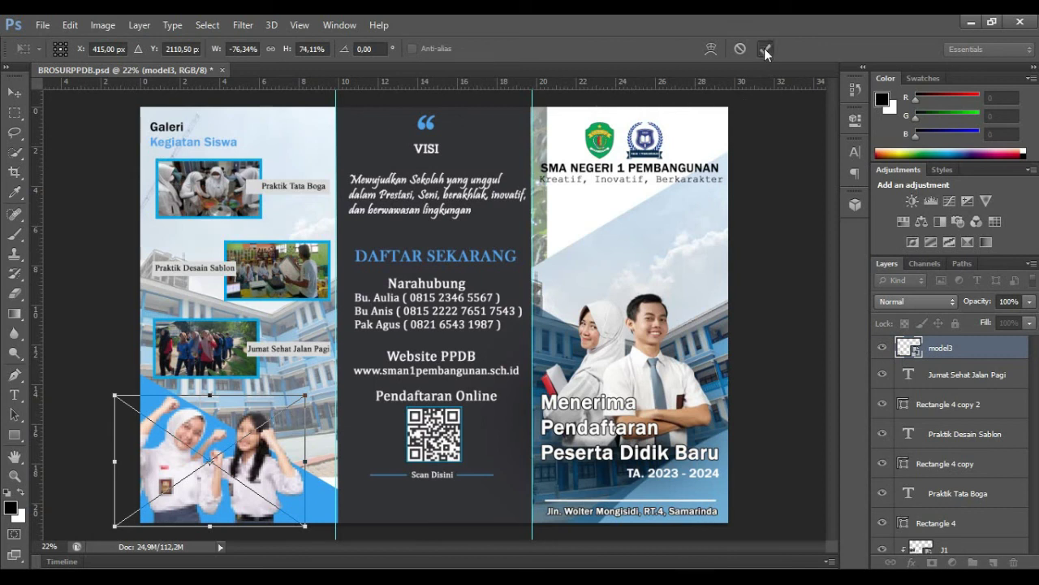
click(764, 47)
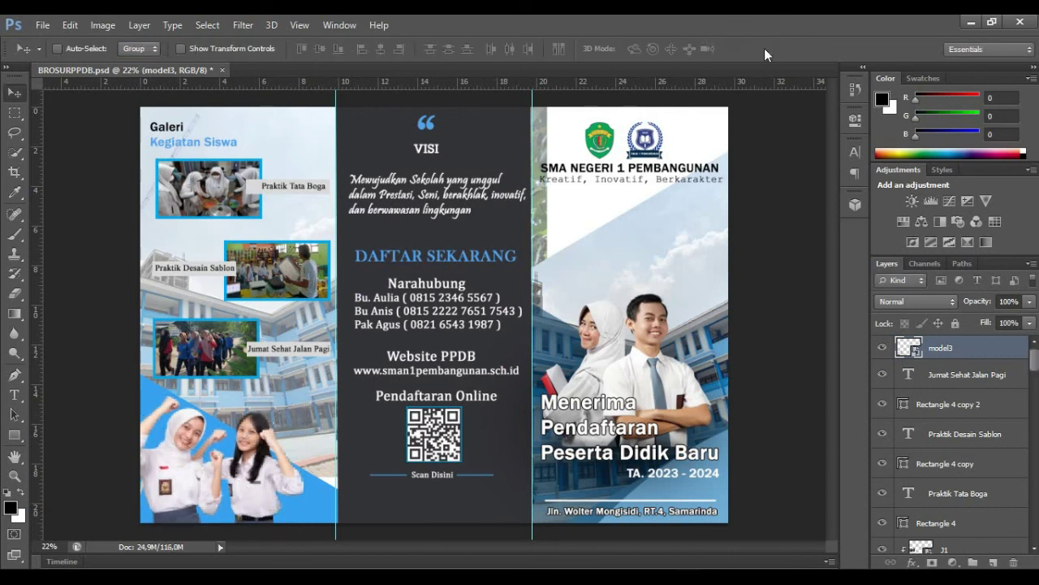
drag(290, 348, 291, 394)
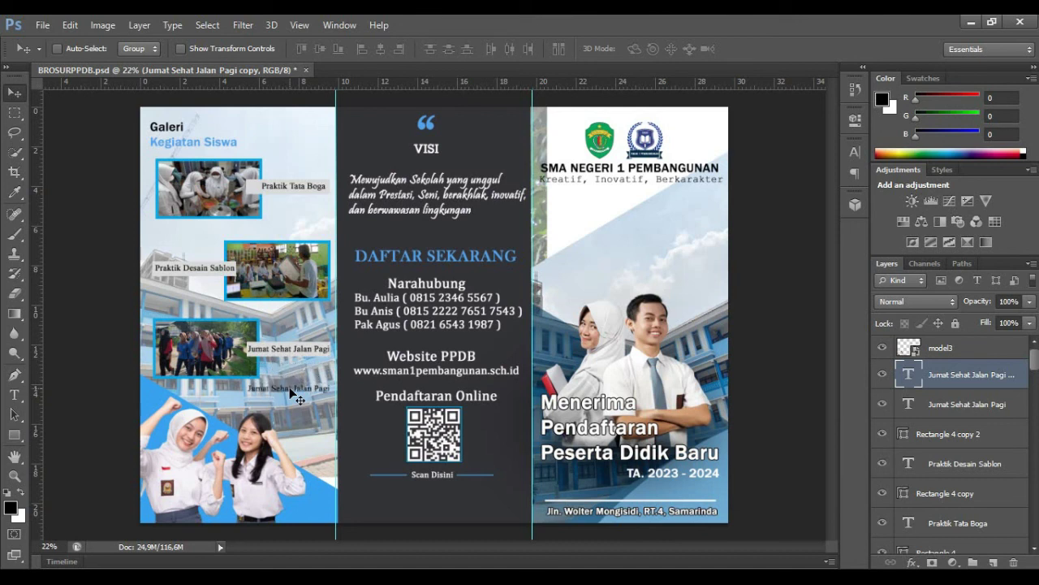
Replace the copied caption with the slogan 'SMA !!! Maju Bersama' in a script font
click(13, 394)
click(258, 393)
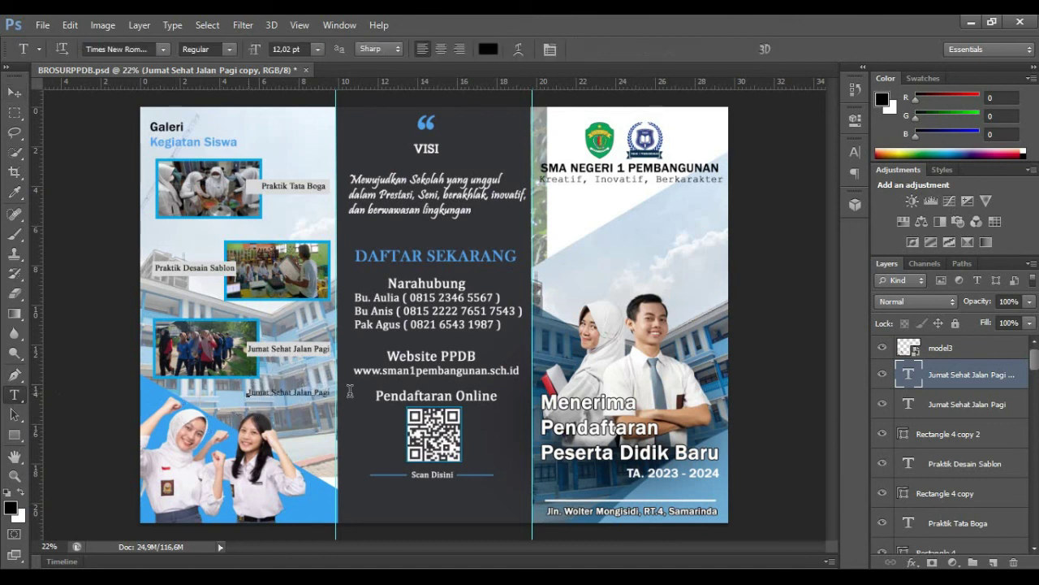
key(ctrl+a)
text(SMA !!!)
key(Return)
text(Maju Bersama)
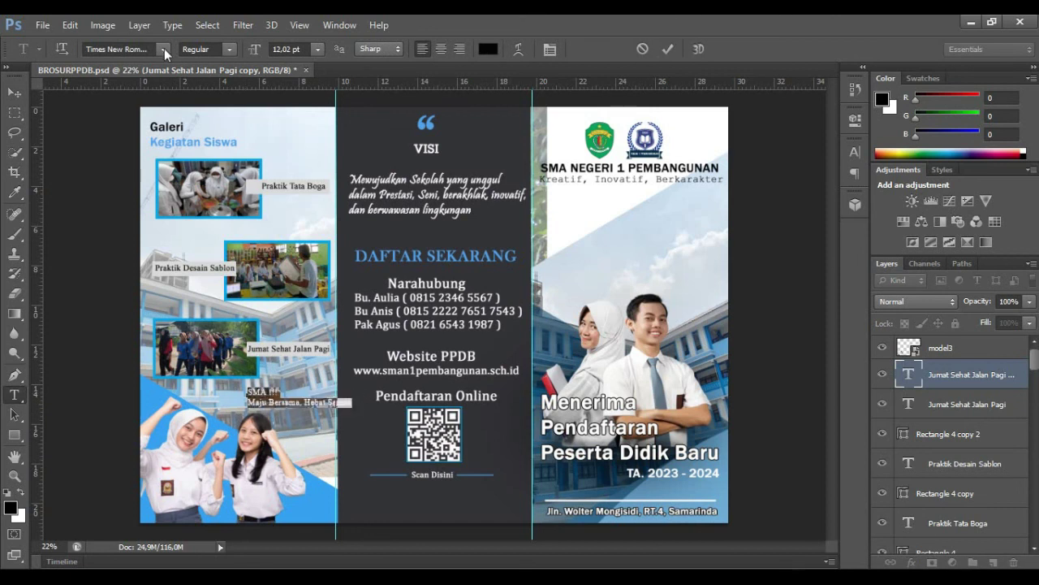
click(126, 49)
key(ctrl+Return)
Nudge the slogan lower and move its layer above the model3 photo
key(ctrl+t)
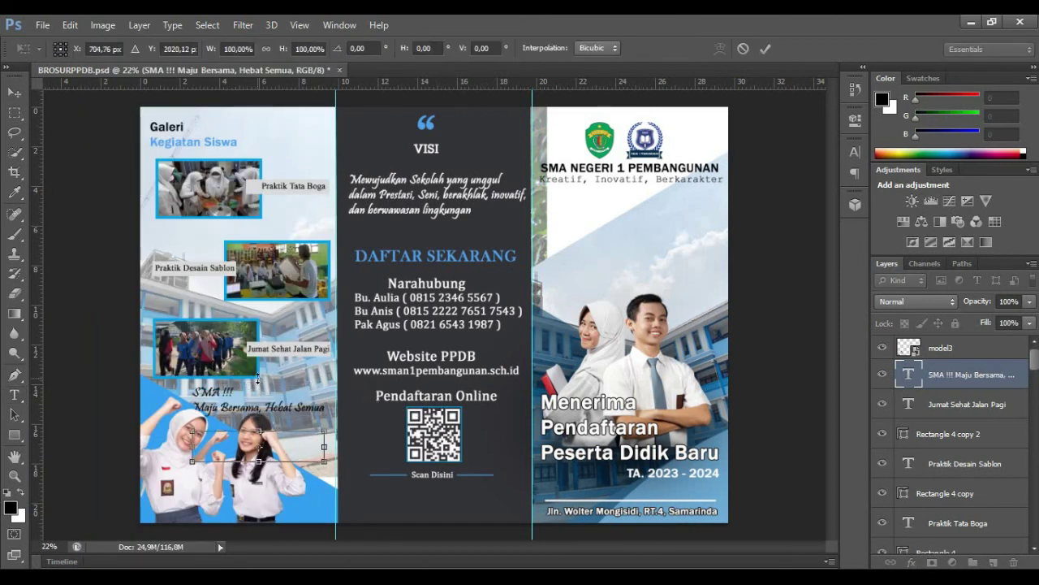
key(shift+Down)
key(shift+Down)
key(shift+Down)
key(shift+Down)
key(shift+Down)
key(shift+Down)
key(shift+Down)
key(shift+Down)
key(shift+Down)
key(shift+Down)
key(shift+Down)
key(shift+Down)
key(shift+Down)
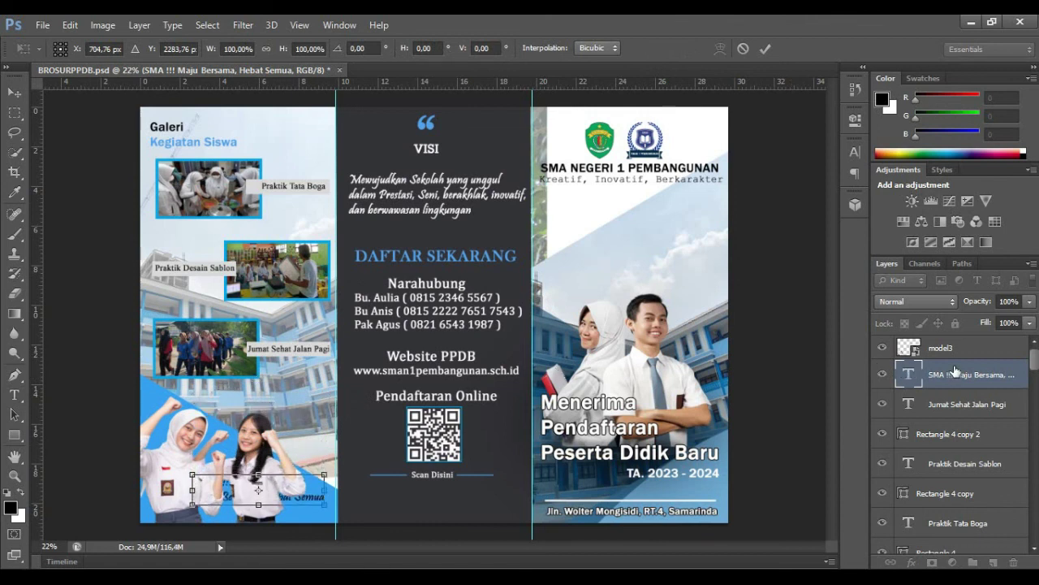
click(768, 47)
drag(979, 375, 980, 349)
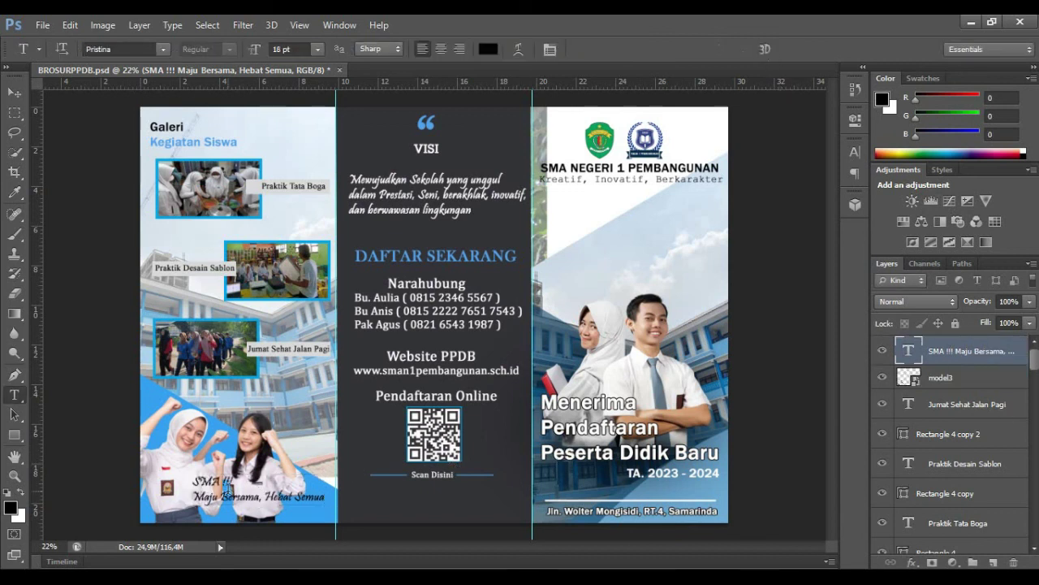
click(15, 91)
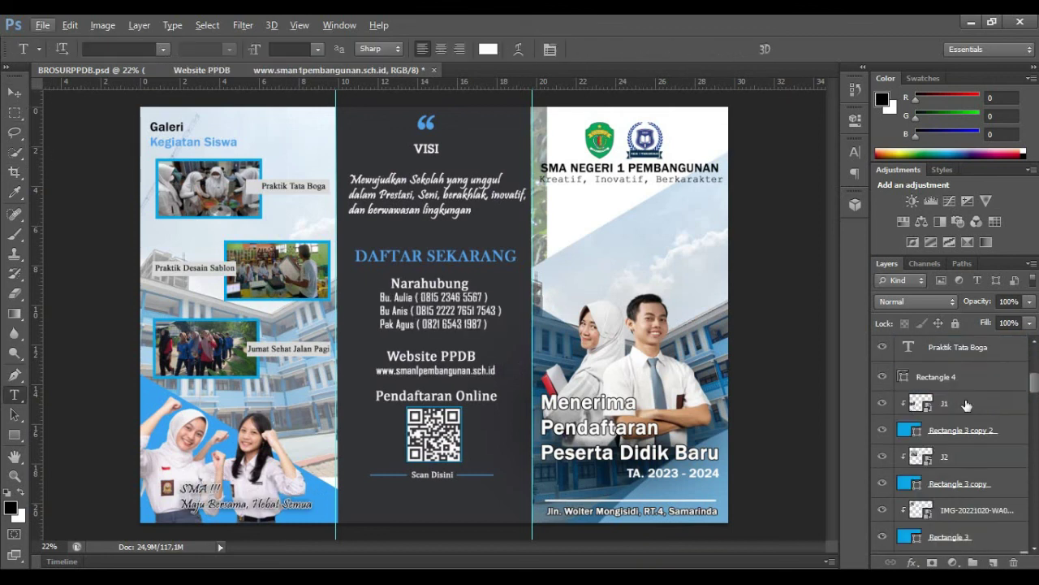
Narrow the gedung sekolah photo to 33.81% width so it ends at the fold
scroll(966, 404, down, 2)
scroll(966, 405, down, 2)
scroll(966, 404, down, 2)
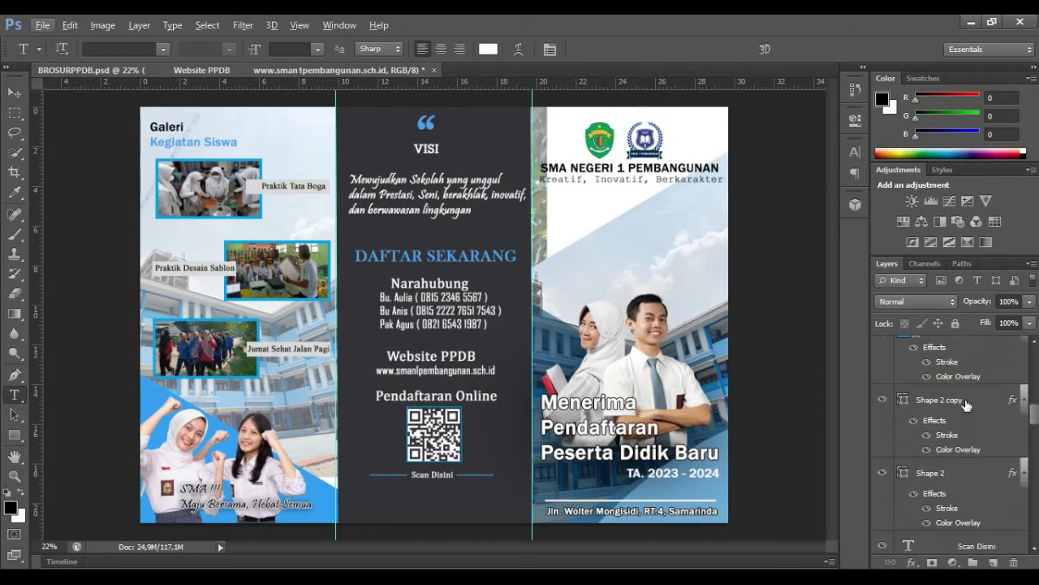
scroll(966, 404, down, 2)
scroll(967, 404, down, 3)
scroll(966, 404, down, 3)
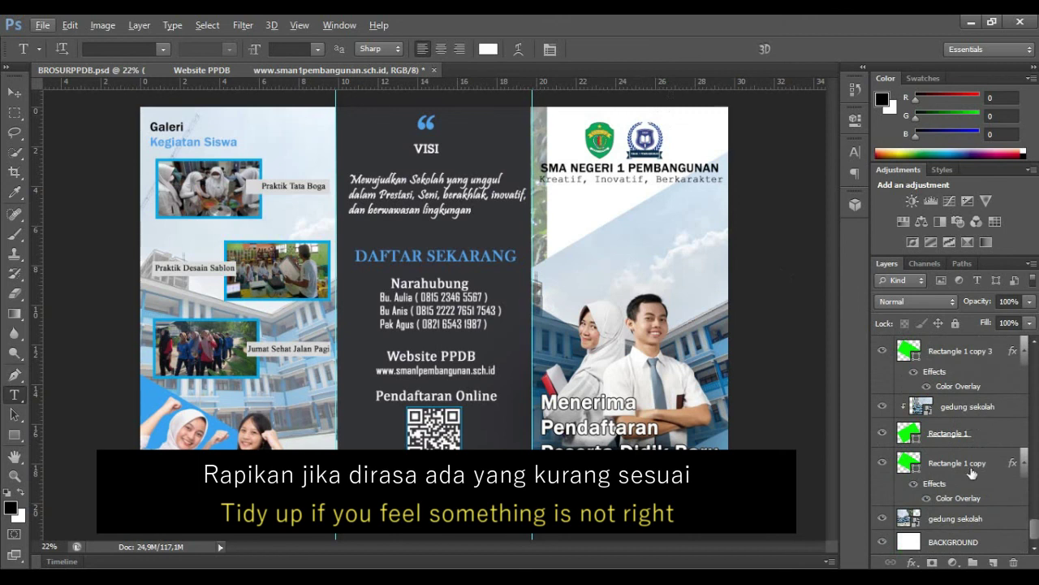
click(980, 529)
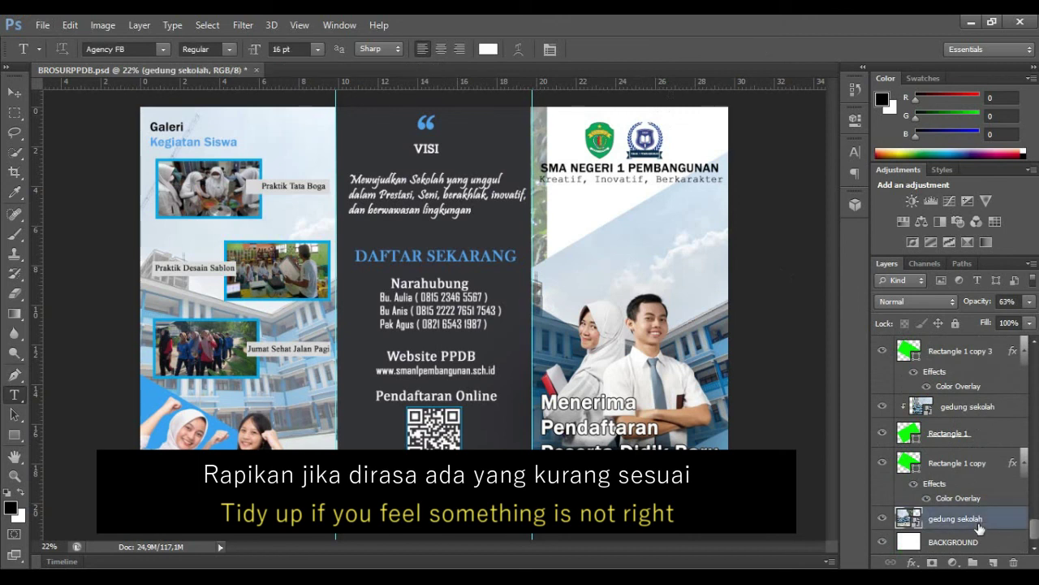
key(ctrl+t)
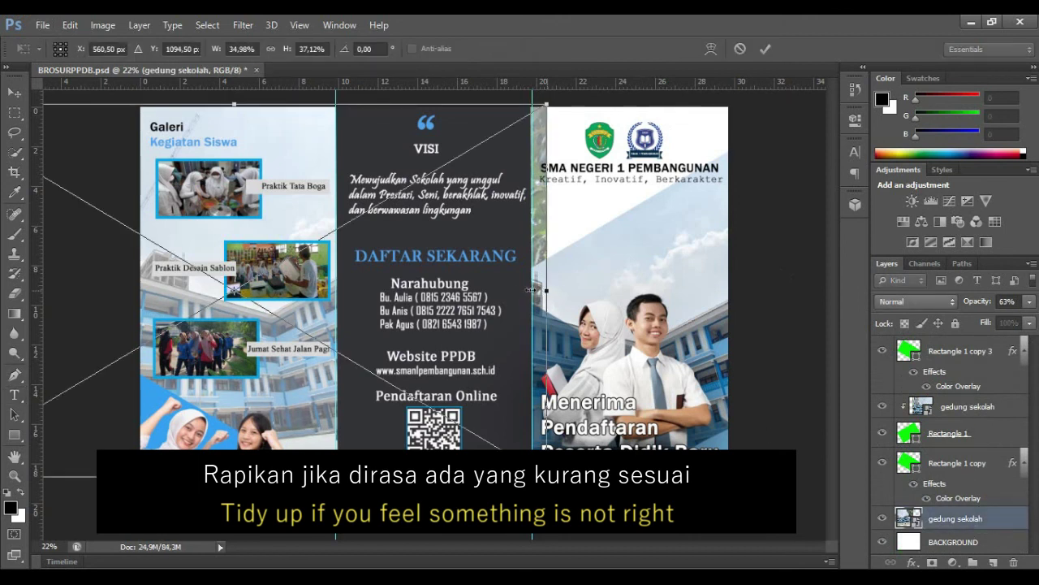
drag(521, 288, 522, 289)
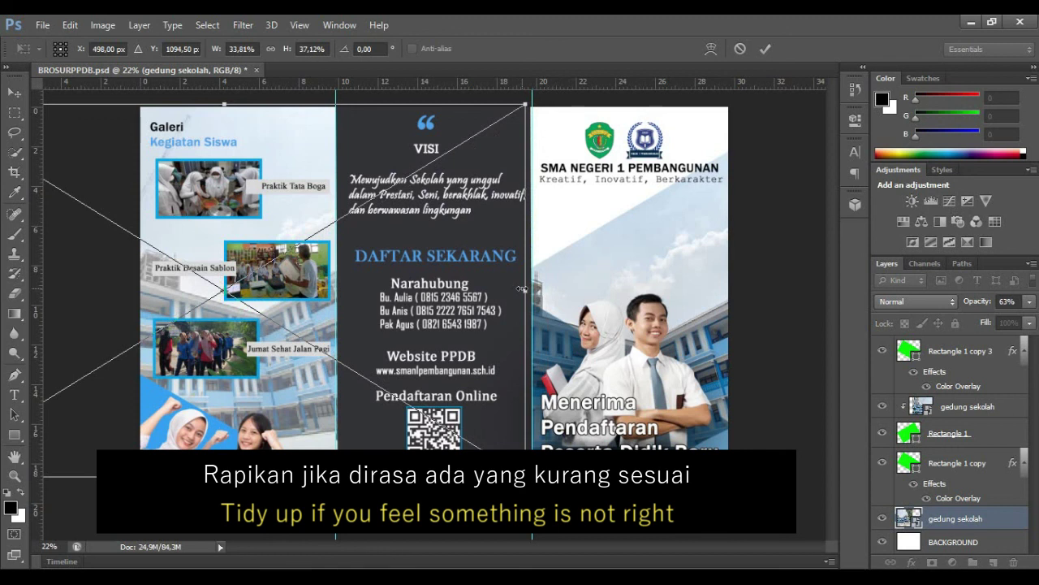
click(764, 50)
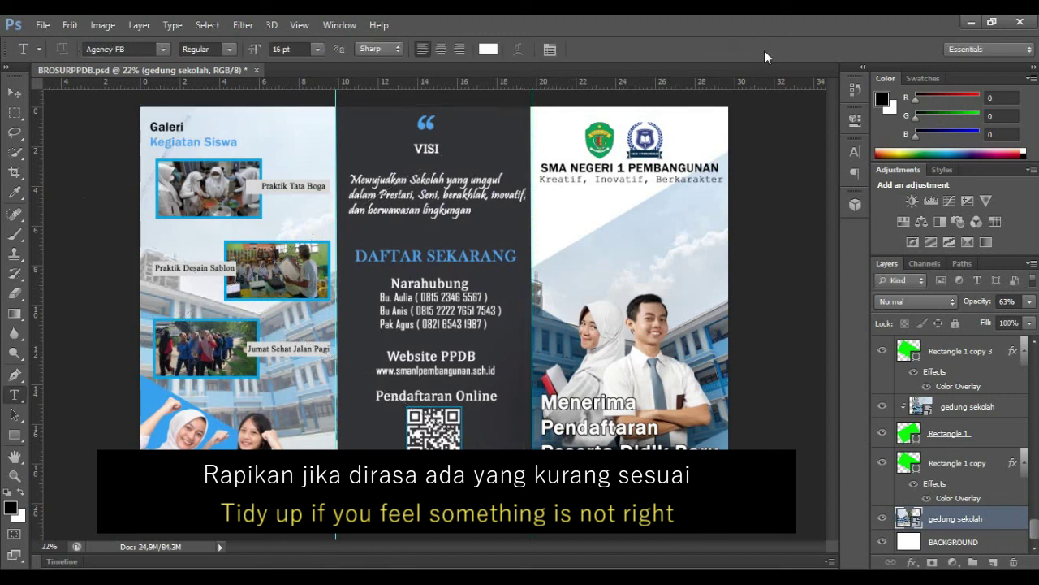